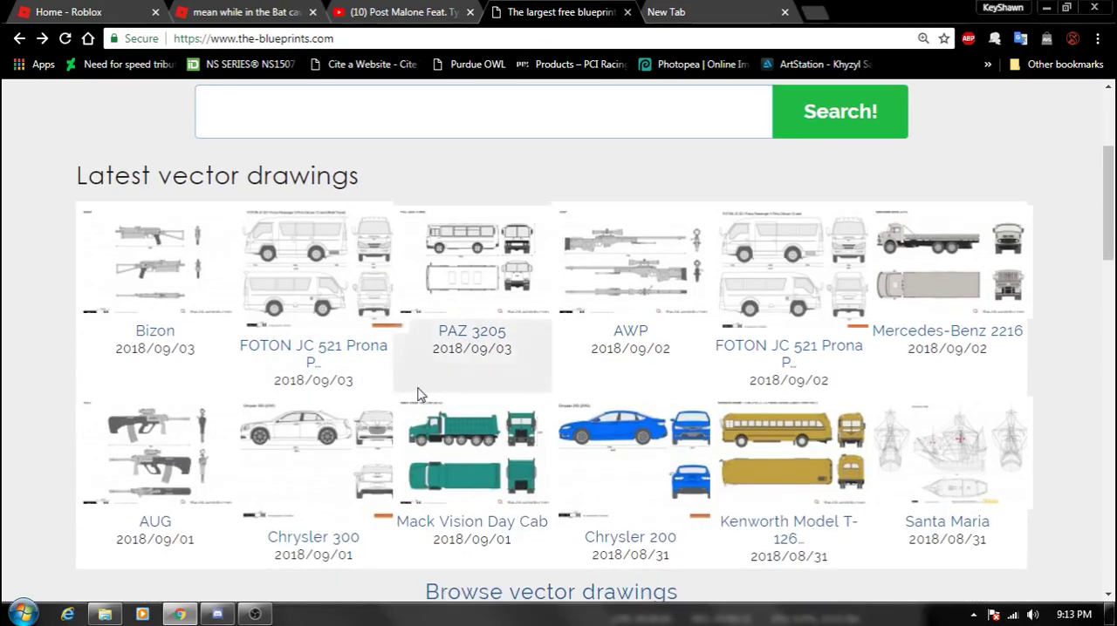
- Open the vector drawings section of the-blueprints.com
scroll(689, 410, "up", 3)
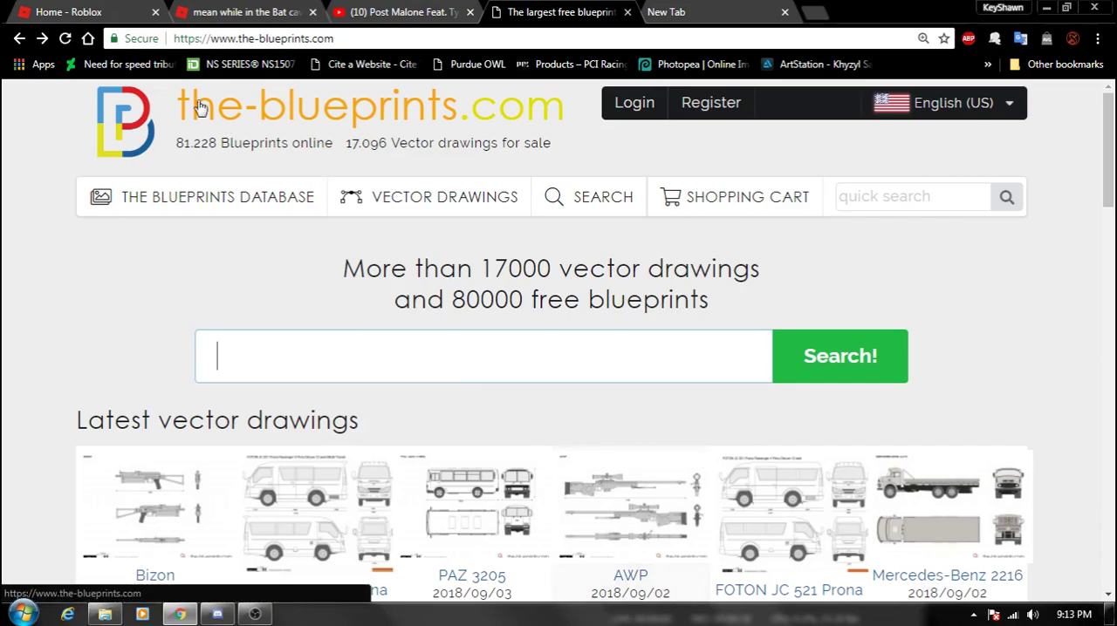
left_click_drag(213, 42, 347, 43)
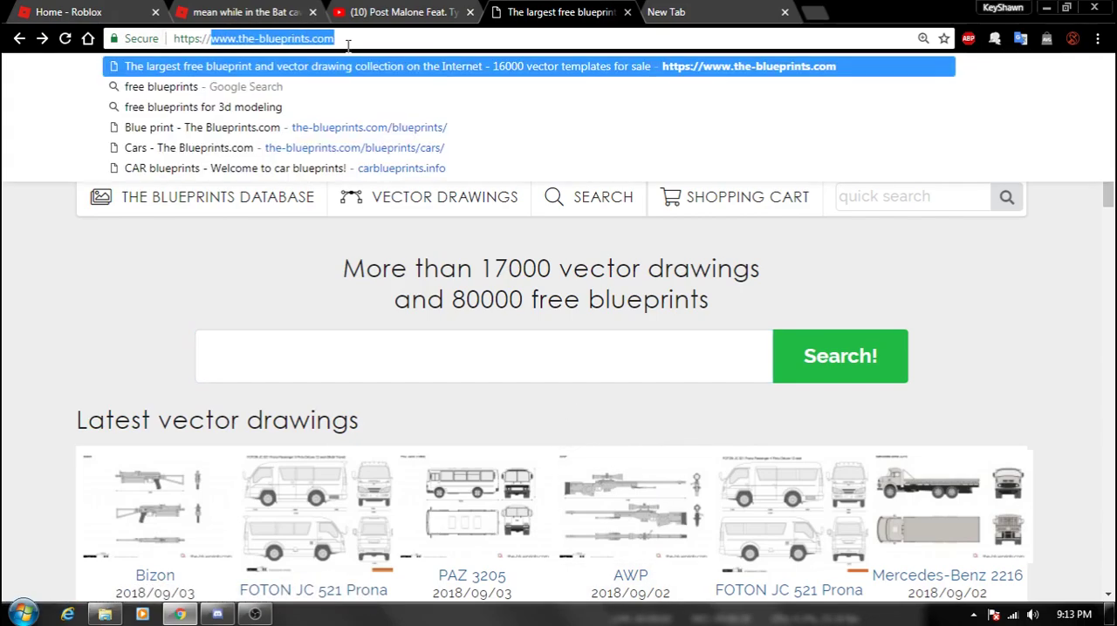
left_click(253, 304)
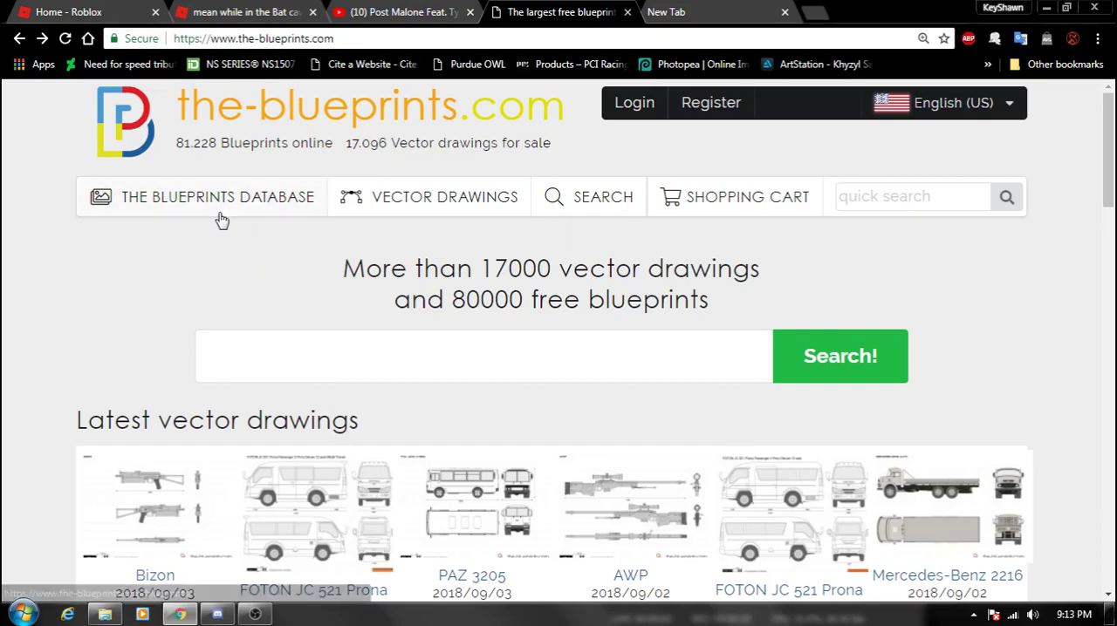
left_click(413, 206)
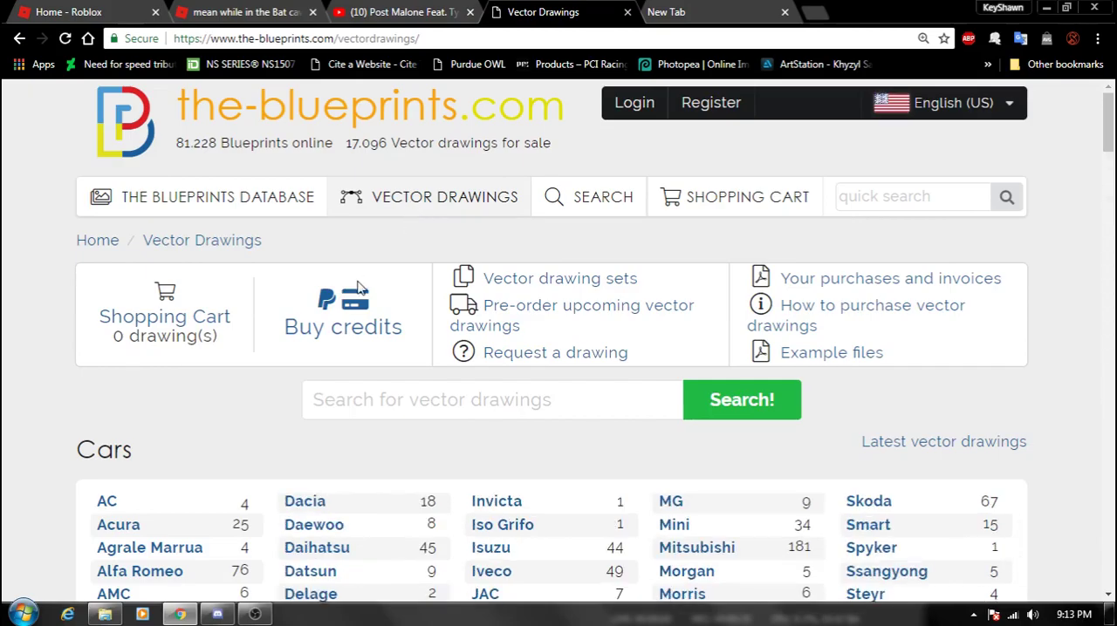
- Look through the car brands and open the list of Mini vector drawings
scroll(367, 311, "down", 15)
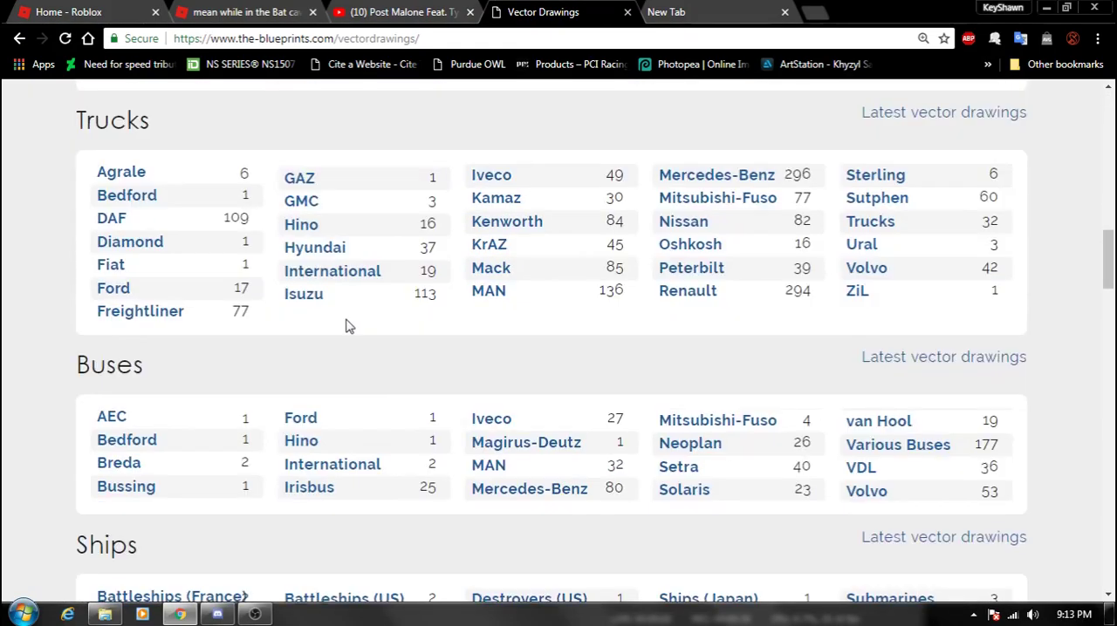
scroll(392, 379, "up", 12)
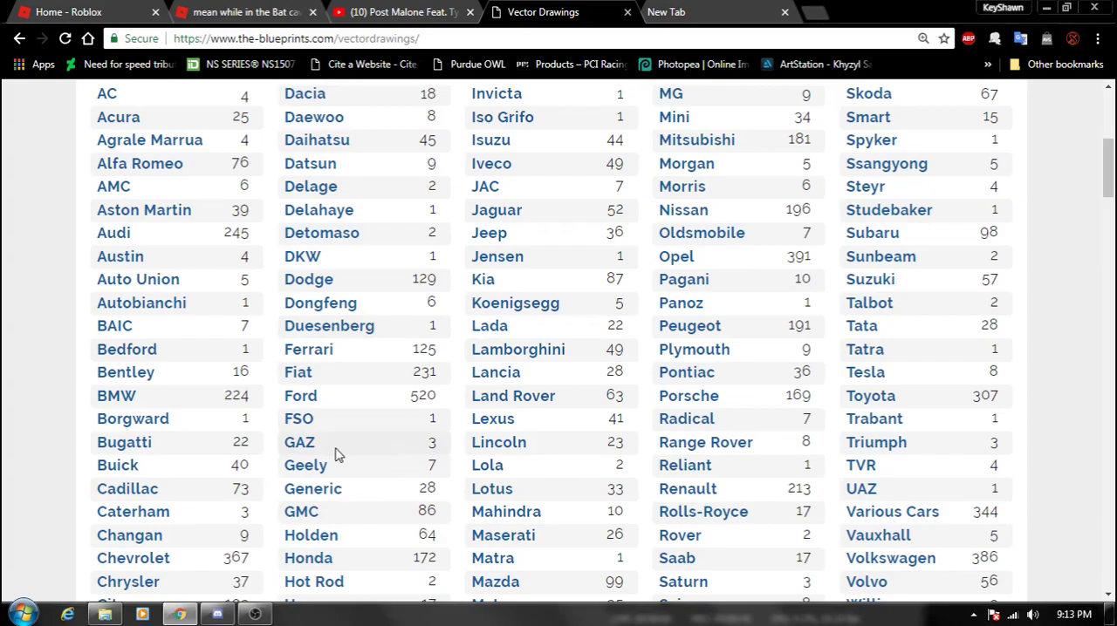
scroll(371, 471, "up", 1)
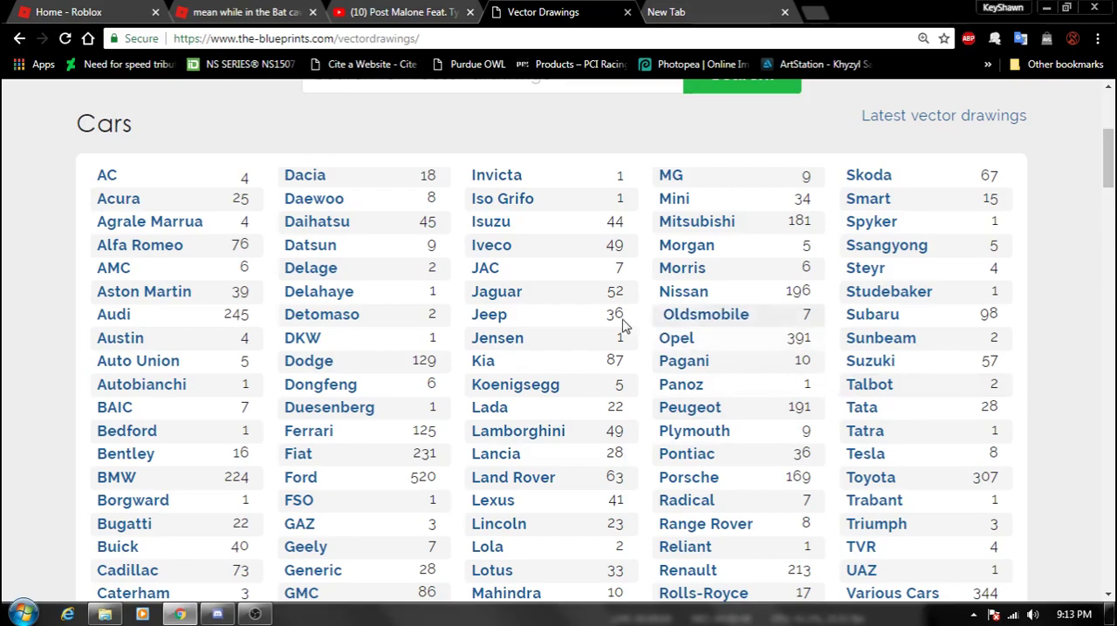
scroll(541, 379, "down", 1)
scroll(541, 383, "down", 1)
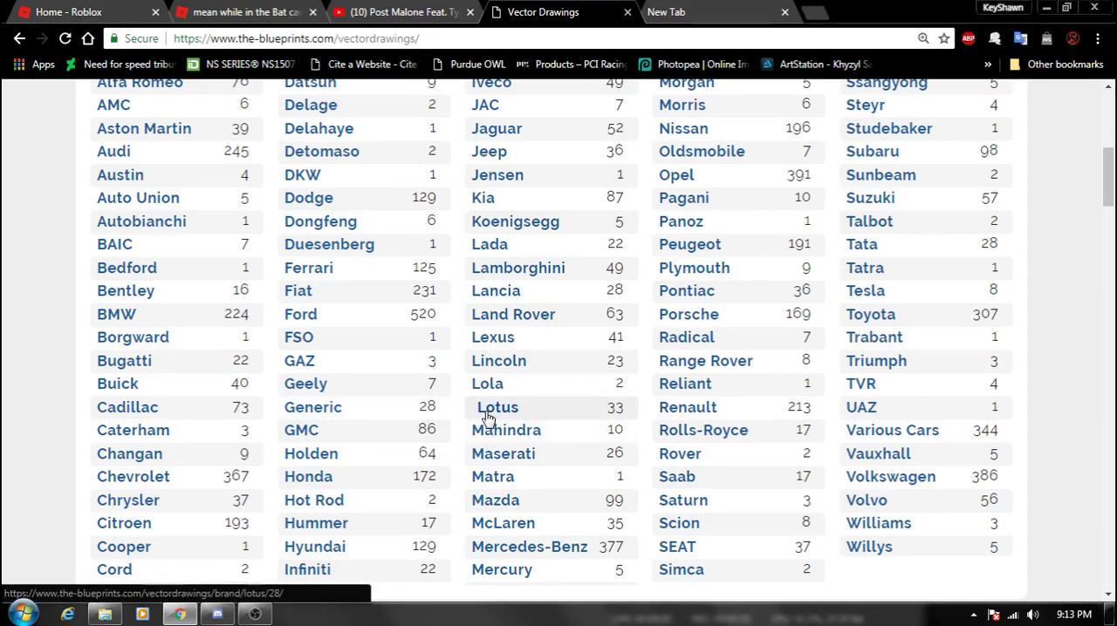
scroll(294, 392, "up", 4)
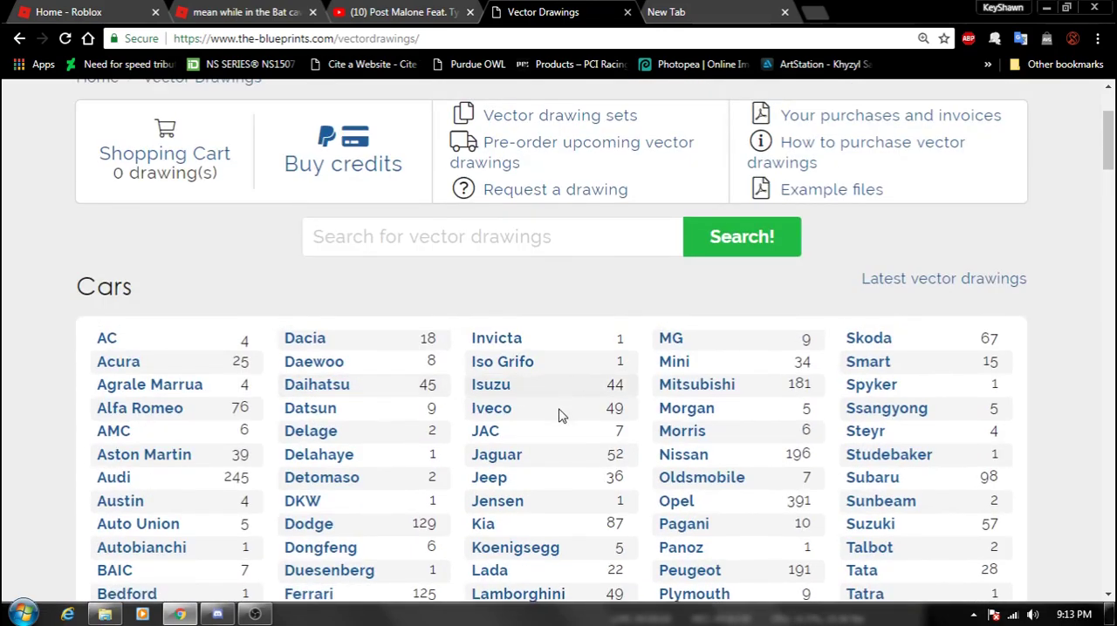
left_click(674, 362)
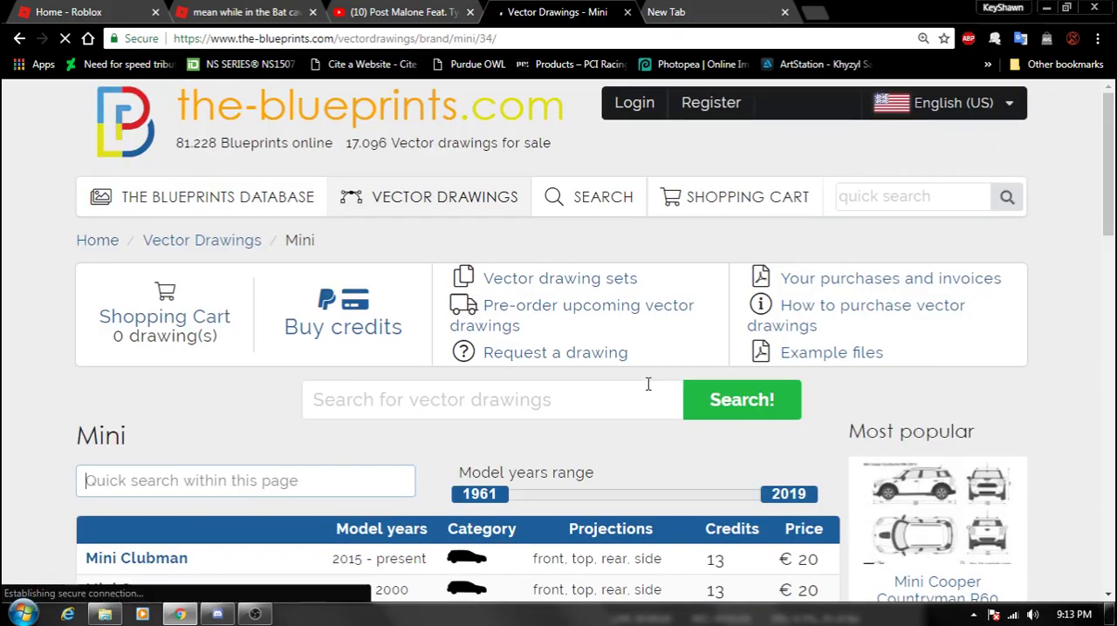
- Look through the Mini models and open the Mini Cooper drawing for model years 1961 - 2000
scroll(558, 406, "down", 5)
scroll(535, 410, "down", 3)
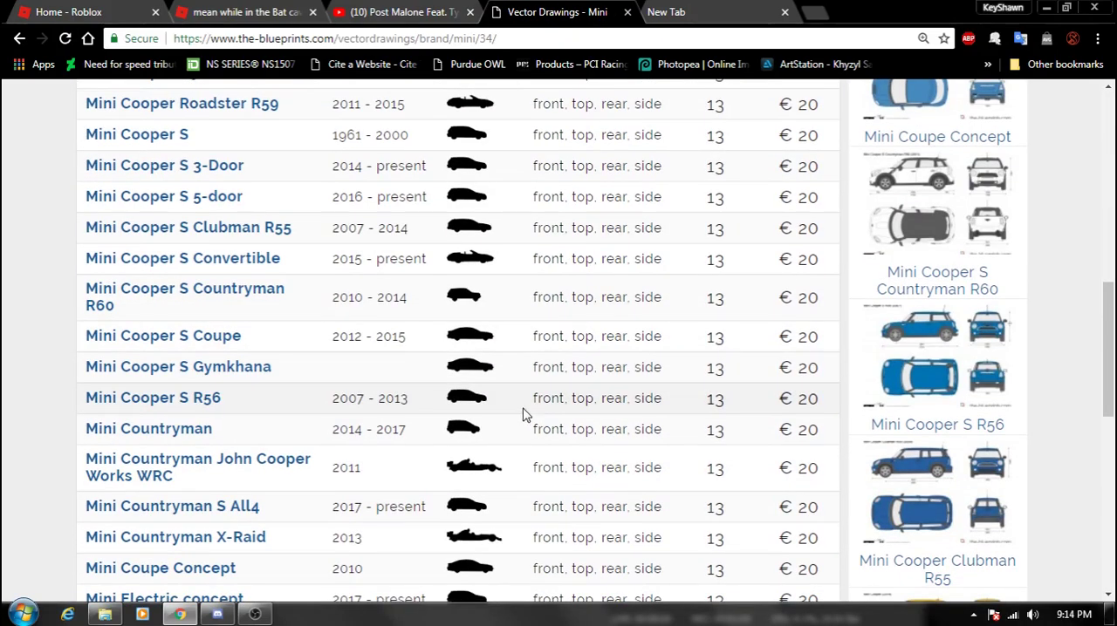
scroll(515, 412, "down", 5)
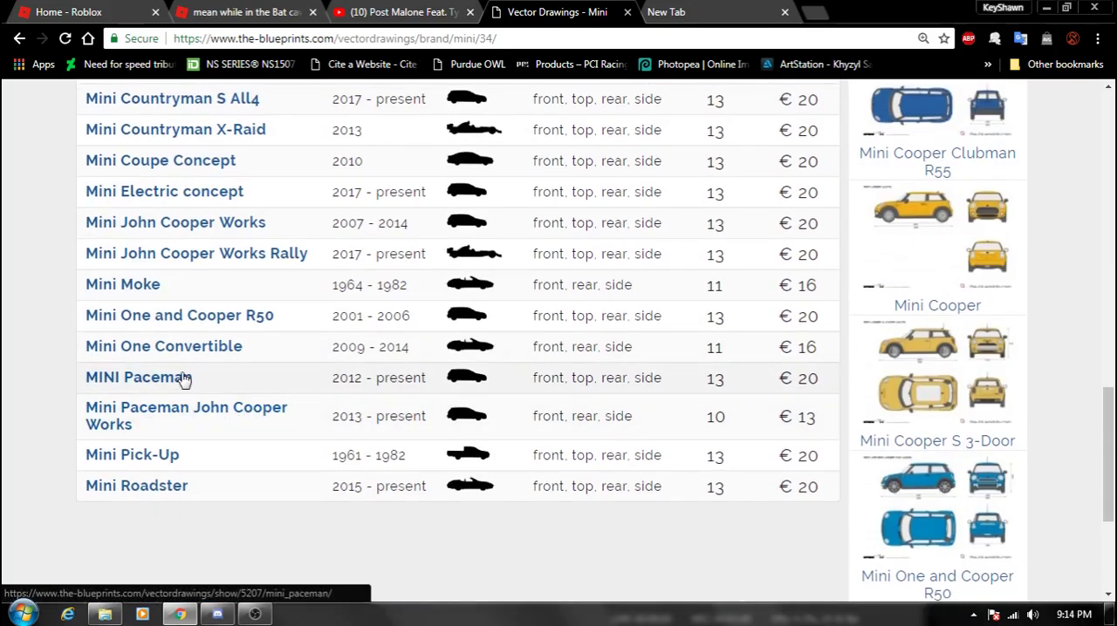
scroll(182, 378, "up", 4)
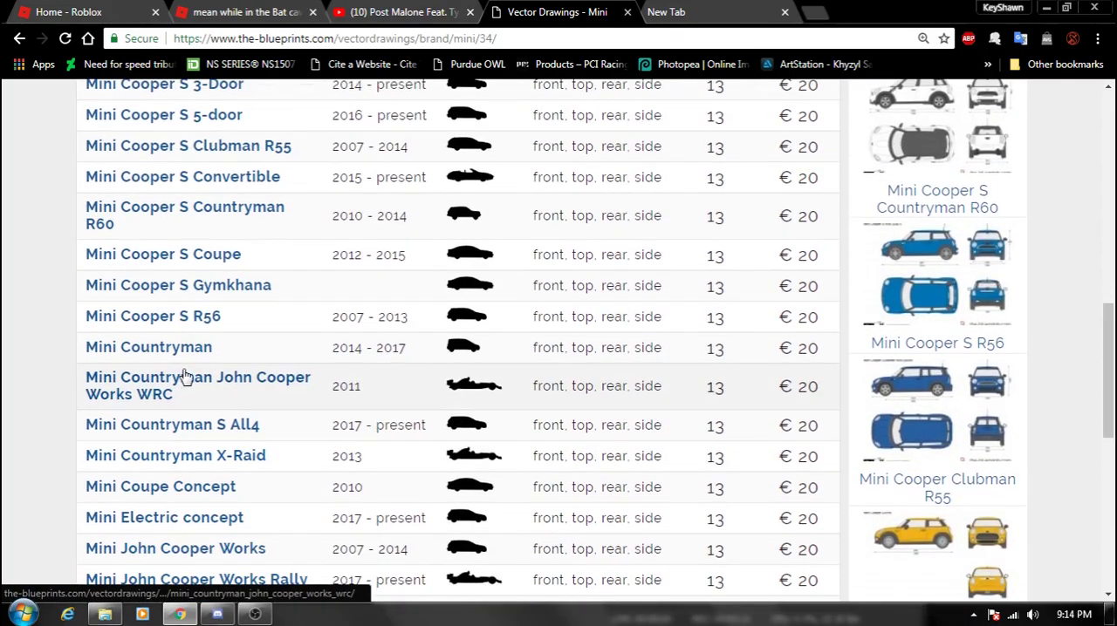
scroll(207, 318, "up", 4)
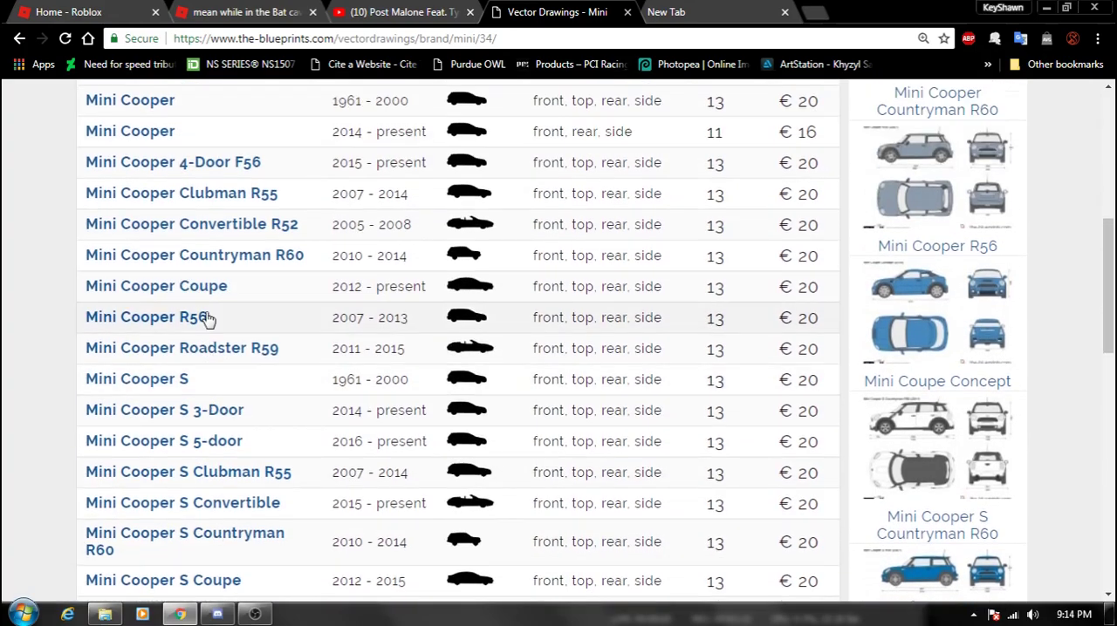
scroll(206, 318, "up", 1)
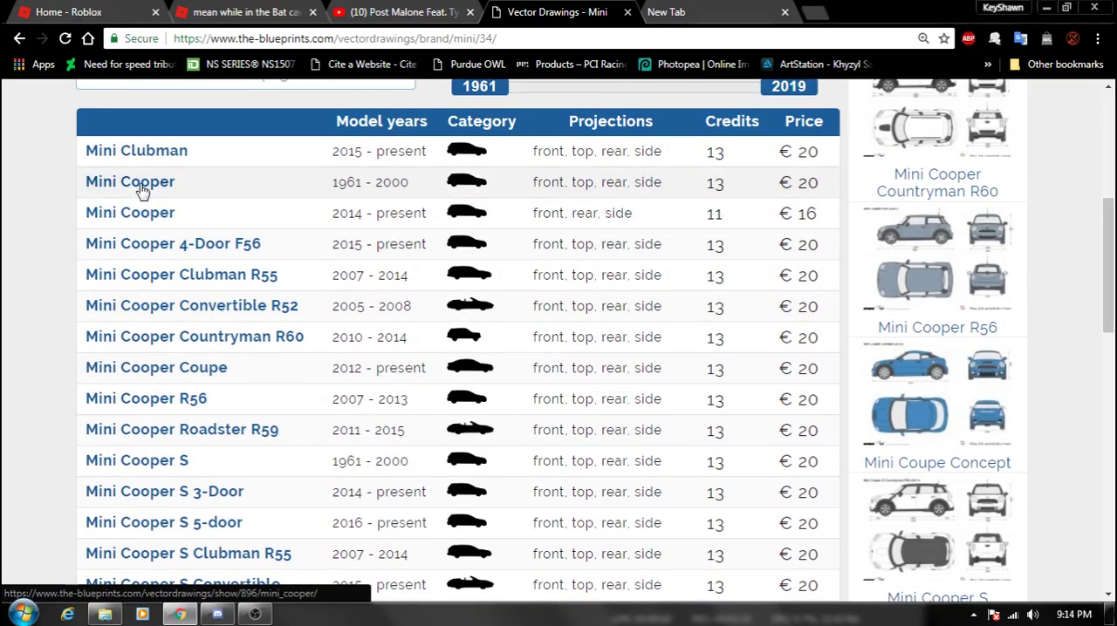
left_click(210, 187)
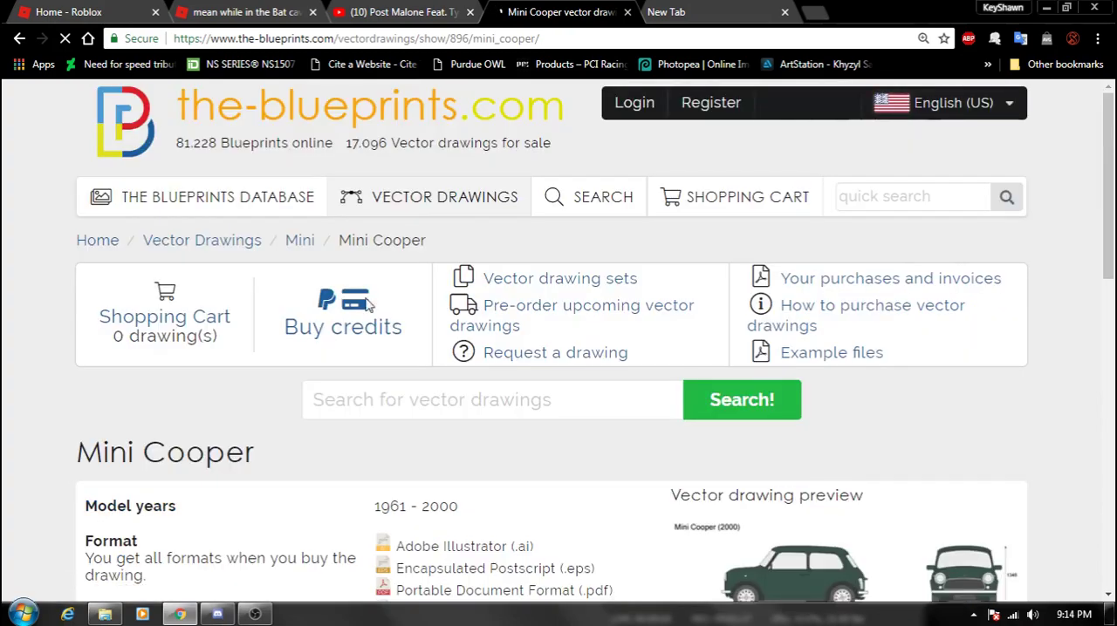
- Inspect the Mini Cooper vector drawing preview in the page code and open its source image 00896-mid.jpg in a new tab
scroll(803, 424, "down", 2)
scroll(804, 430, "down", 1)
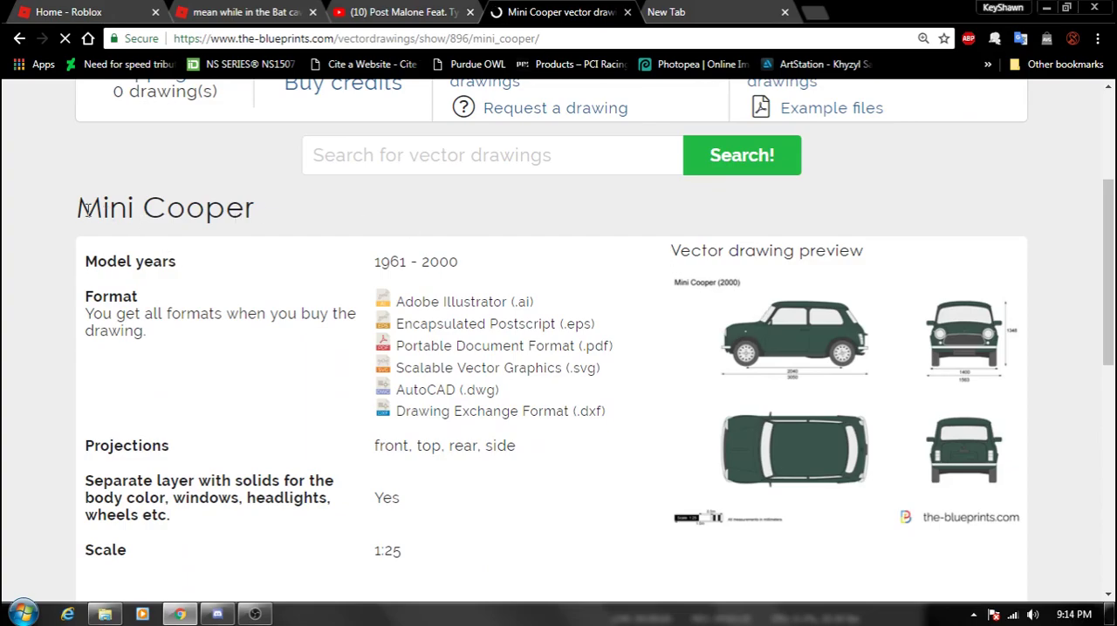
left_click_drag(78, 209, 213, 214)
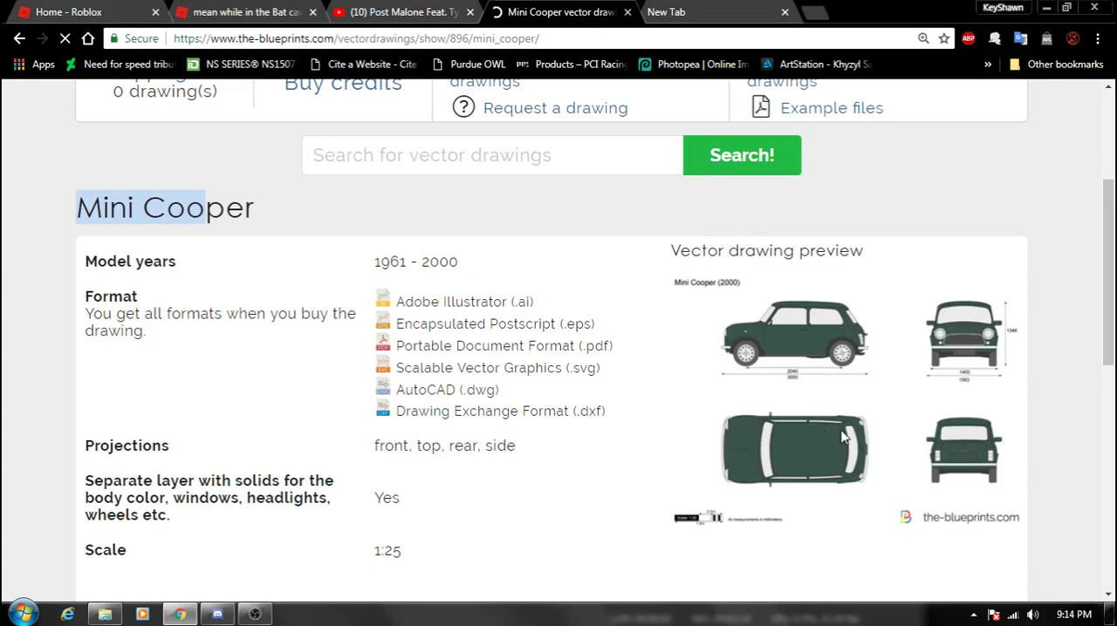
scroll(580, 351, "down", 4)
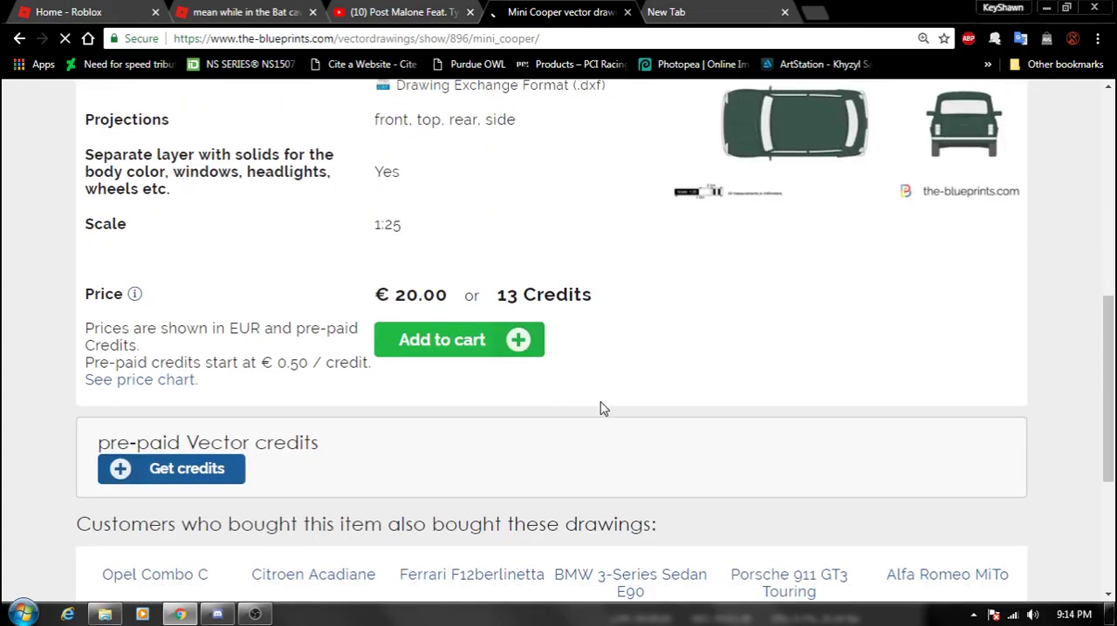
scroll(689, 419, "up", 4)
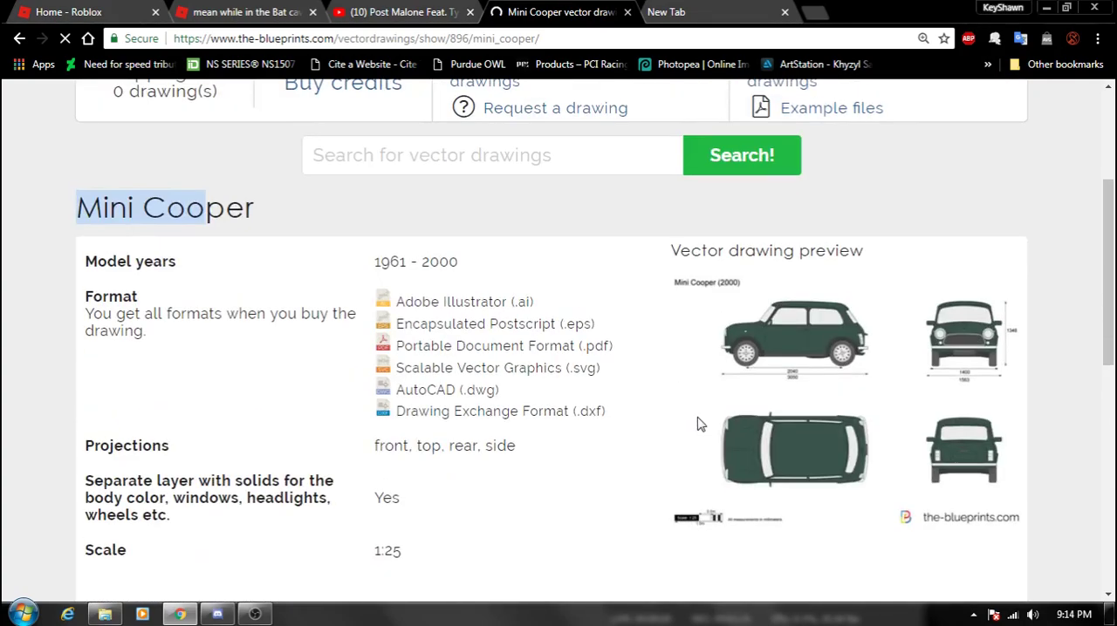
right_click(782, 360)
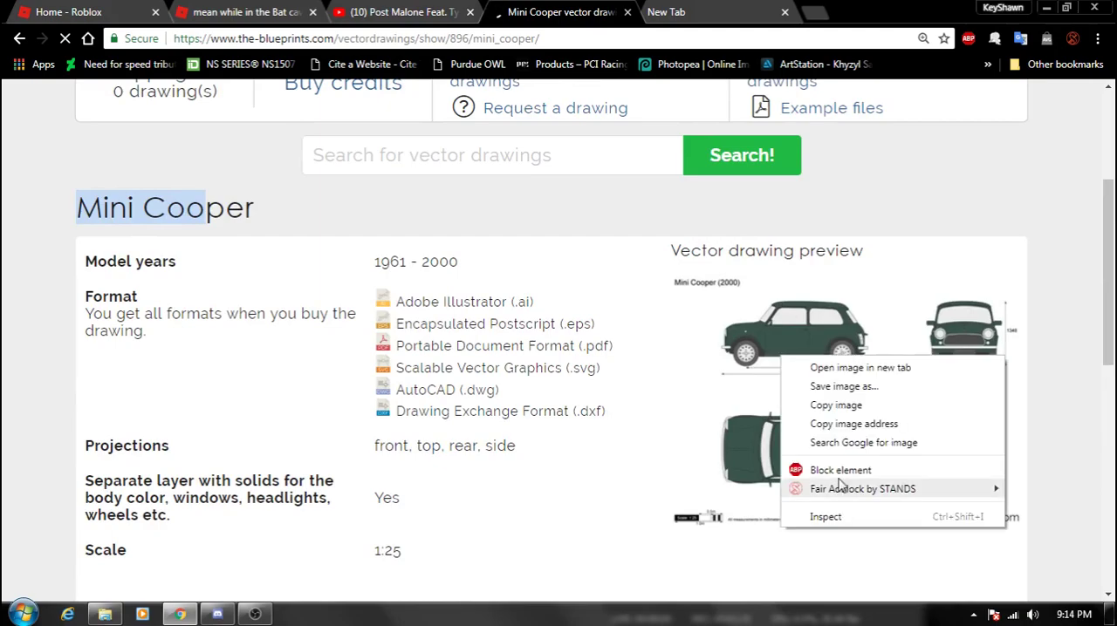
left_click(843, 521)
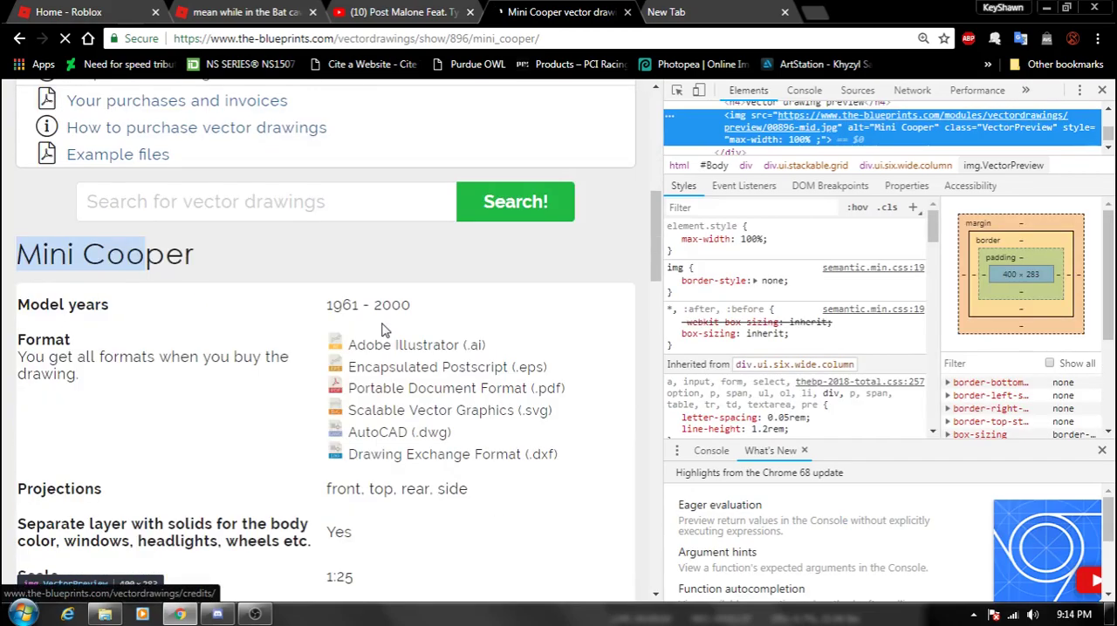
scroll(381, 330, "down", 6)
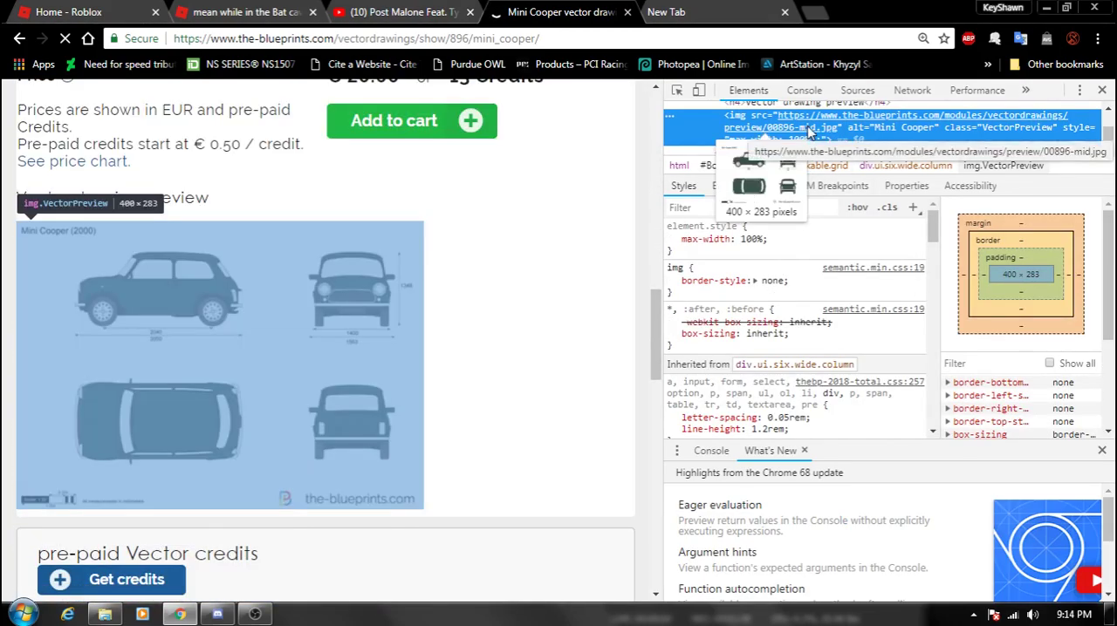
right_click(808, 130)
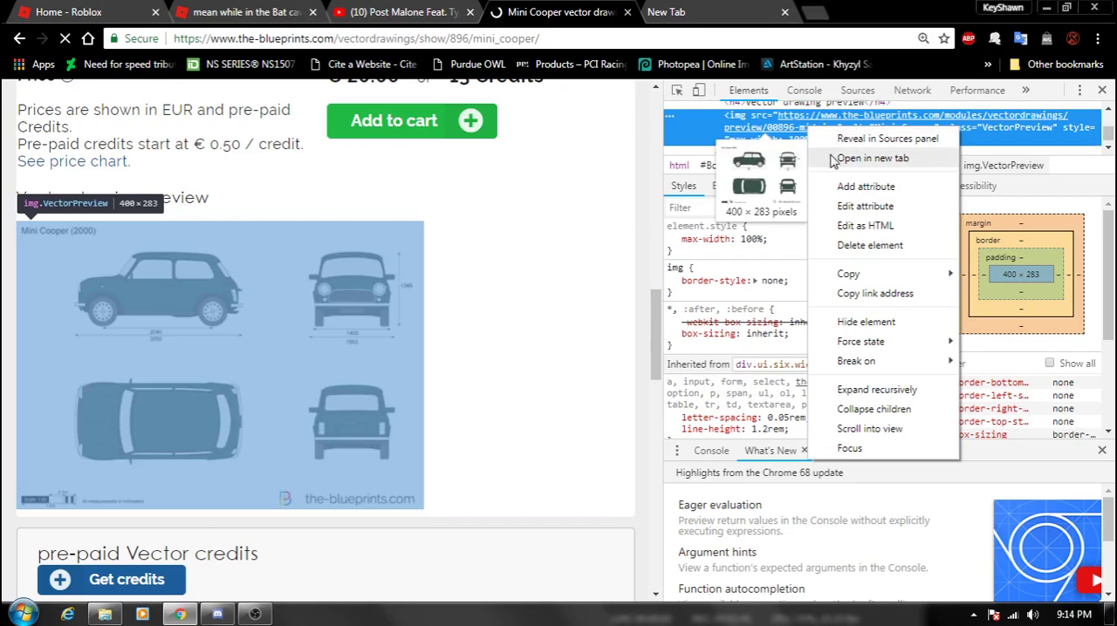
left_click(860, 166)
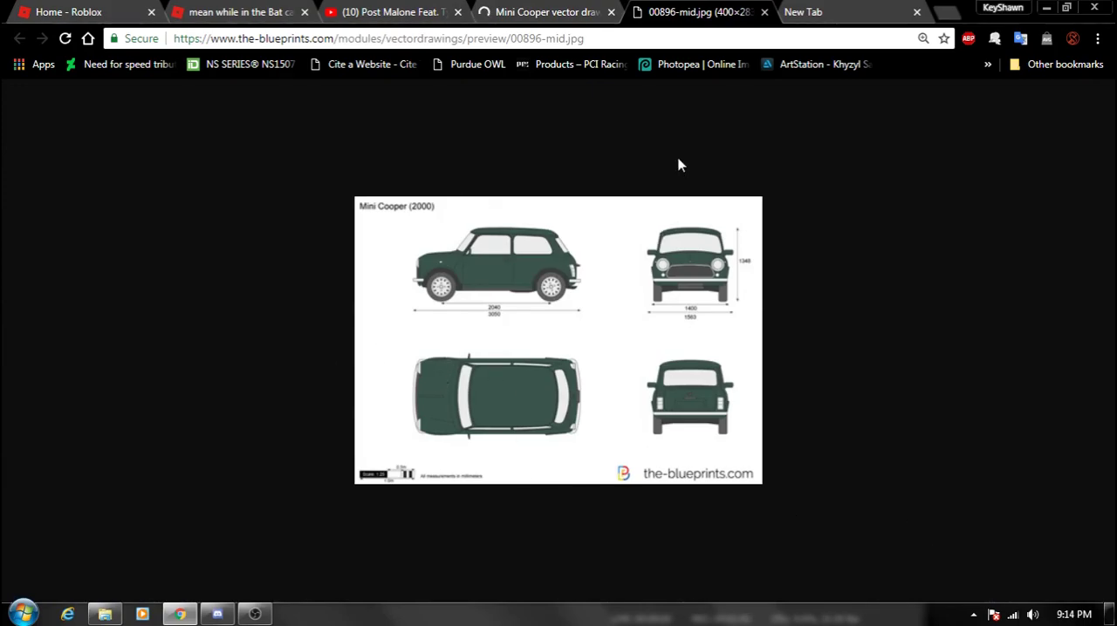
- Search Google for "Mini cooper 2000 blueprints" in the empty browser tab
left_click(807, 11)
left_click(332, 323)
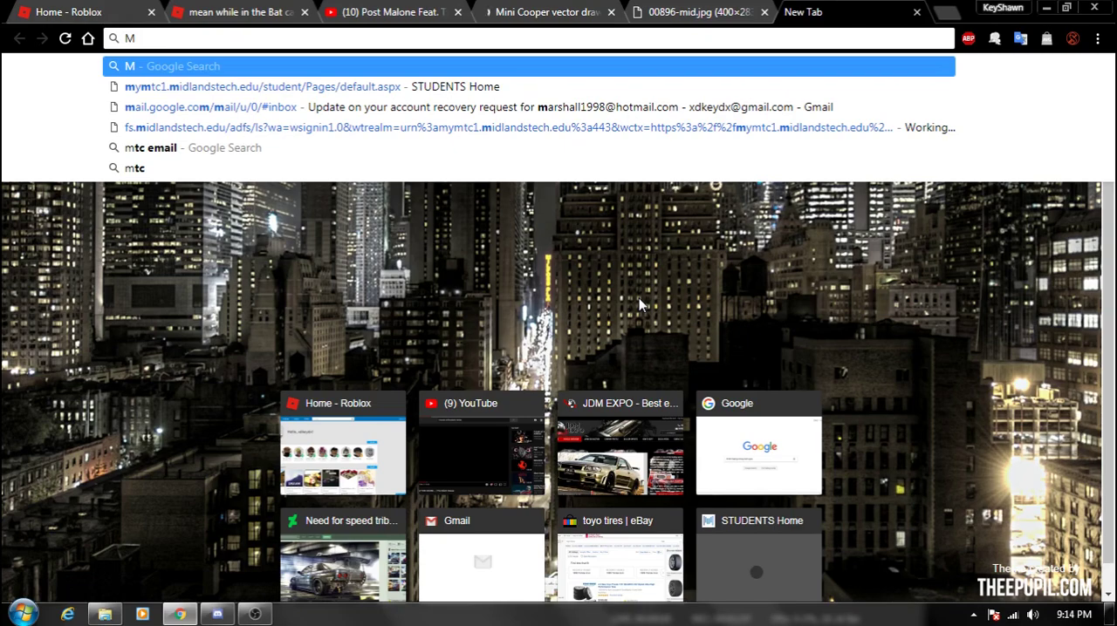
type("ib")
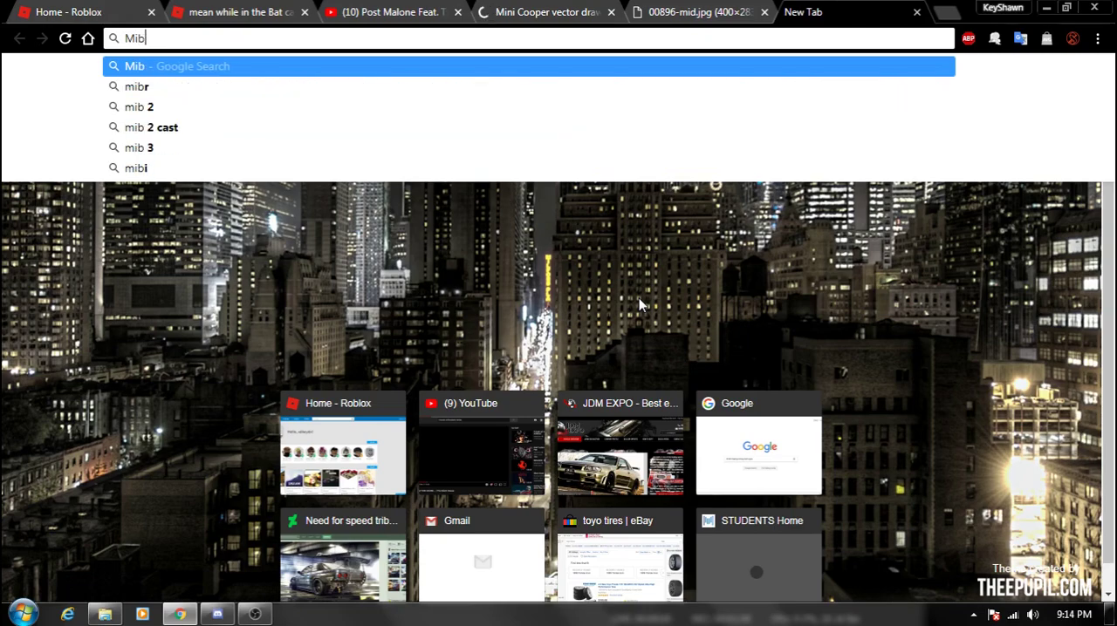
key("BackSpace")
type("ni")
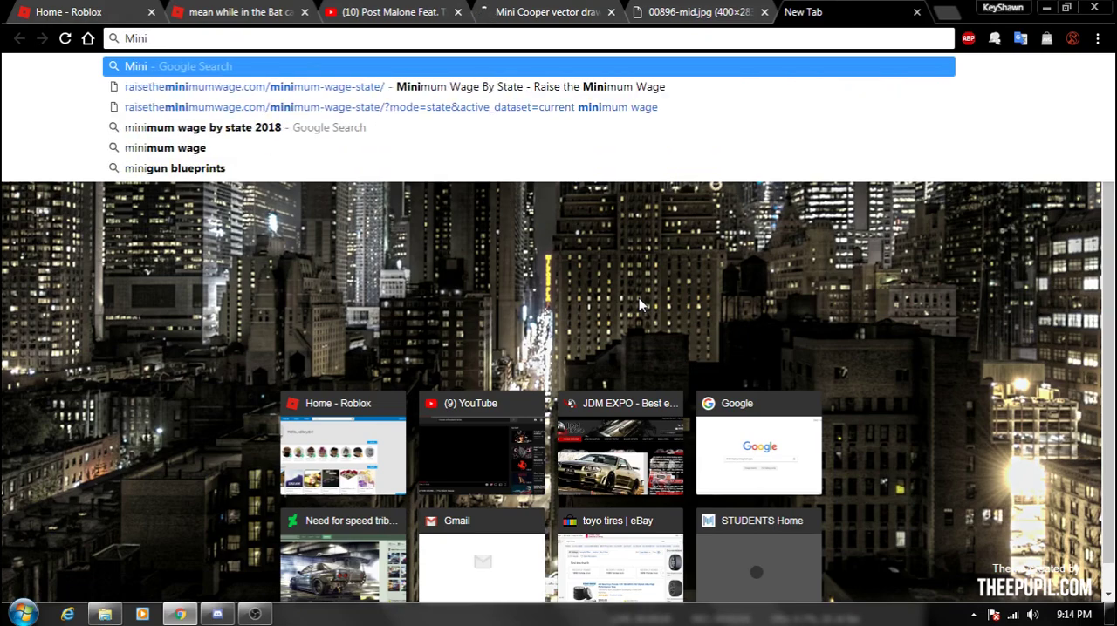
type(" cooper 200")
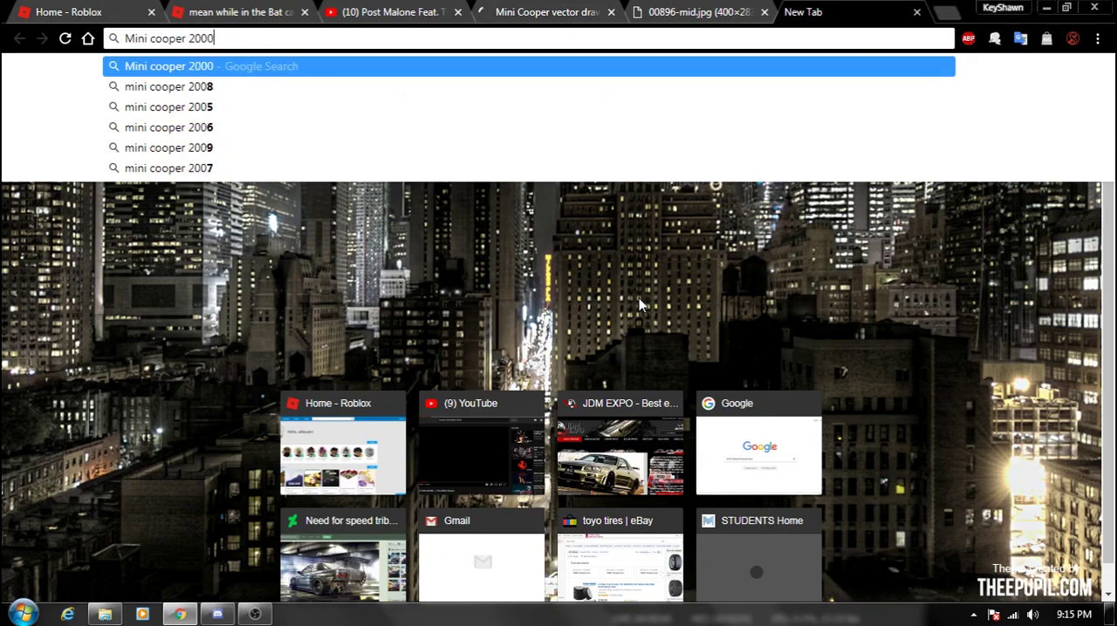
type("0 blue")
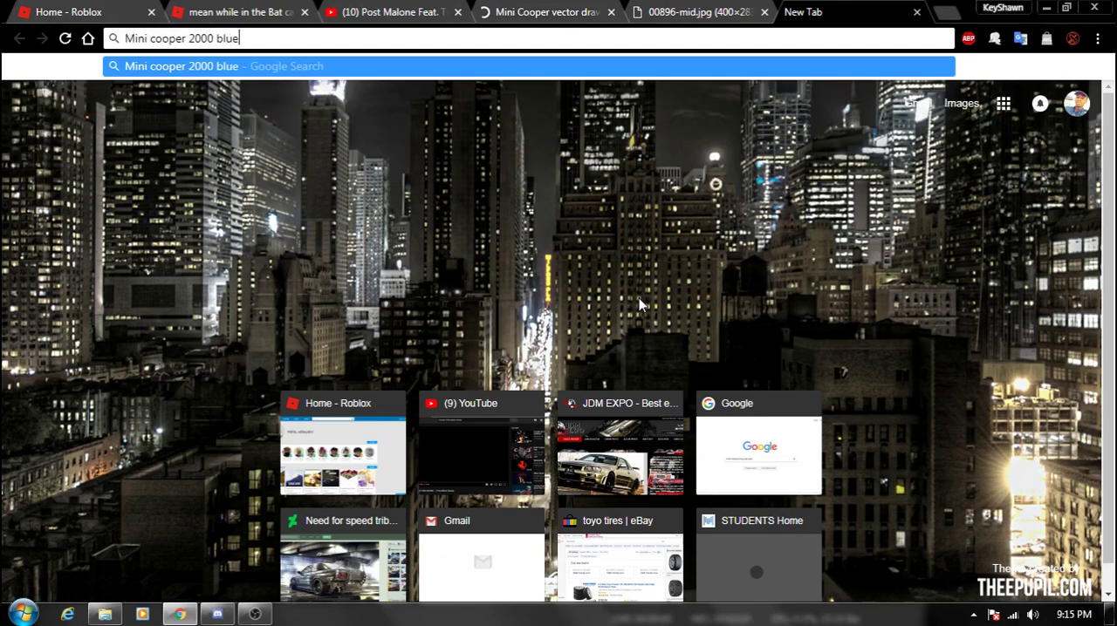
type("prints")
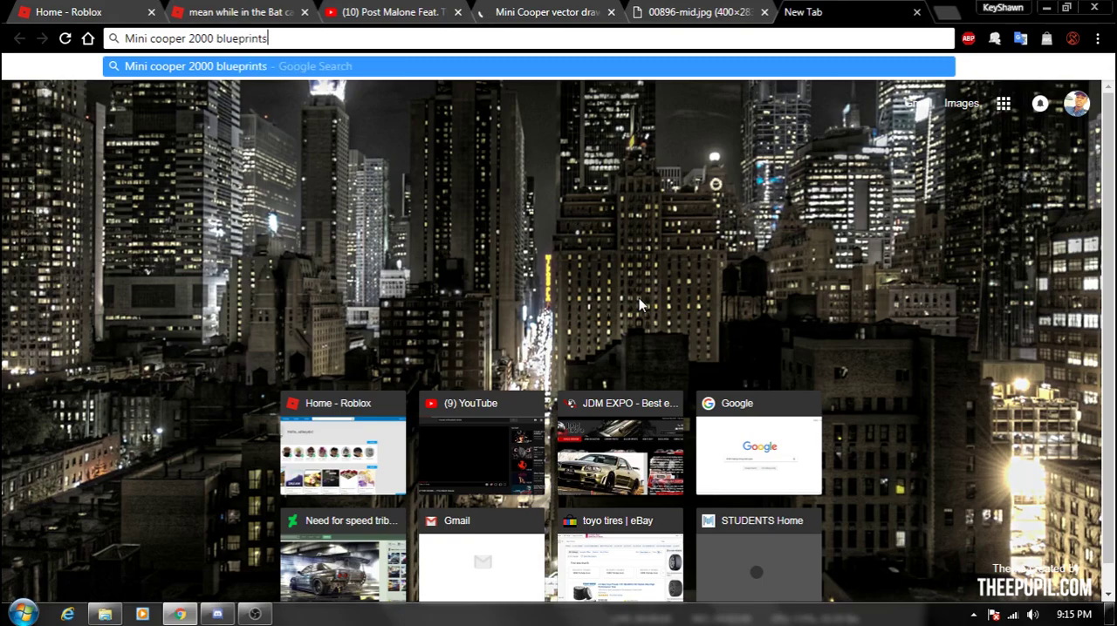
key("Return")
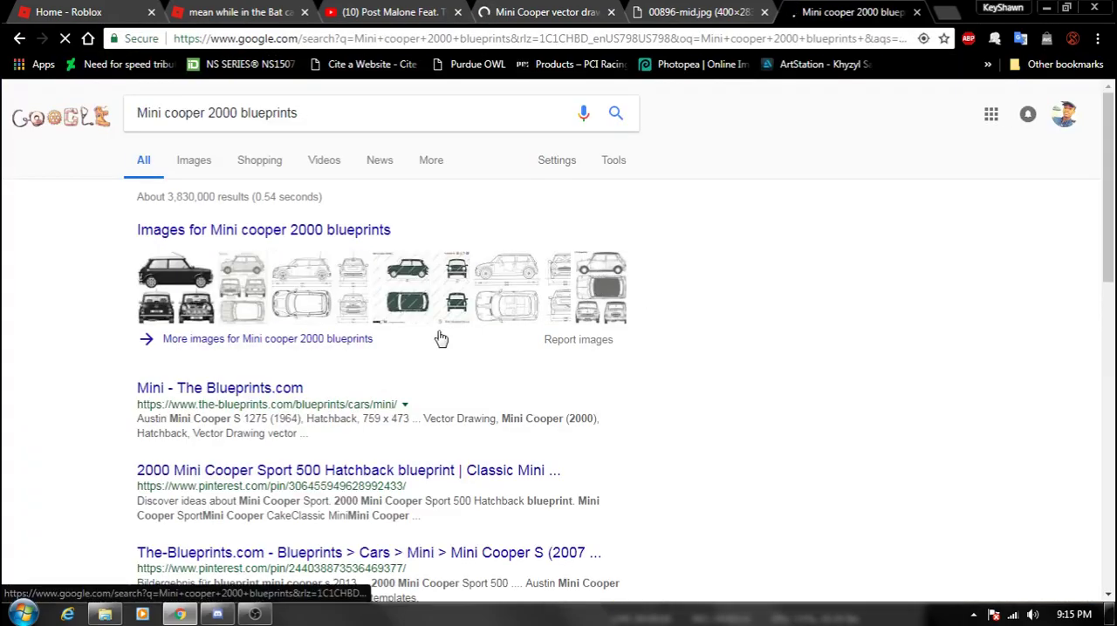
- Show the image results for the Mini Cooper blueprint search and look through them for a suitable drawing
left_click(193, 164)
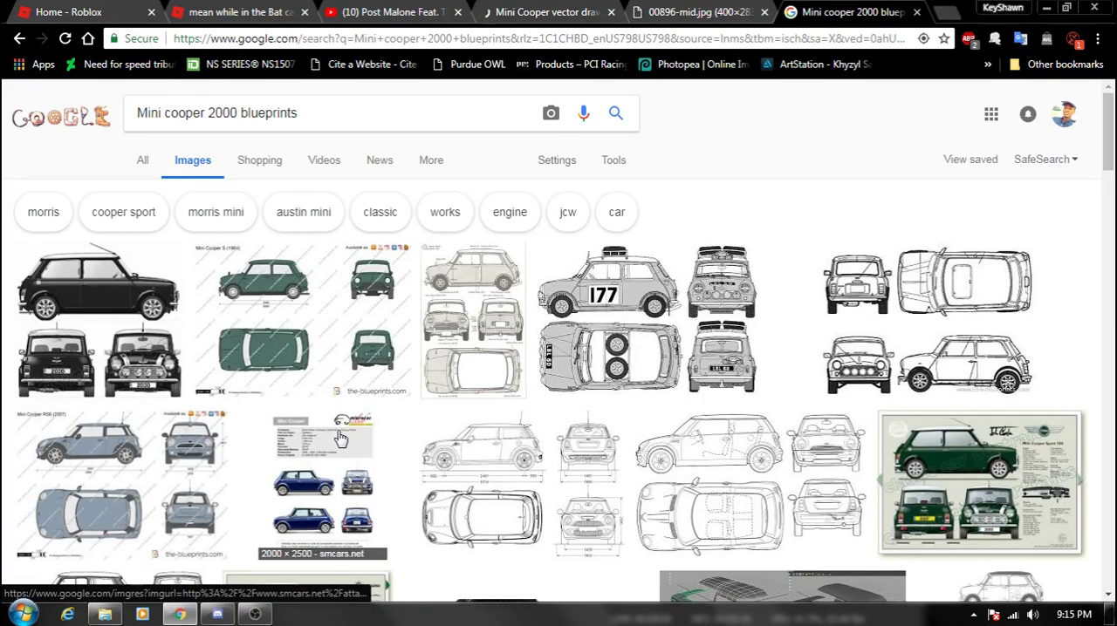
scroll(439, 434, "down", 2)
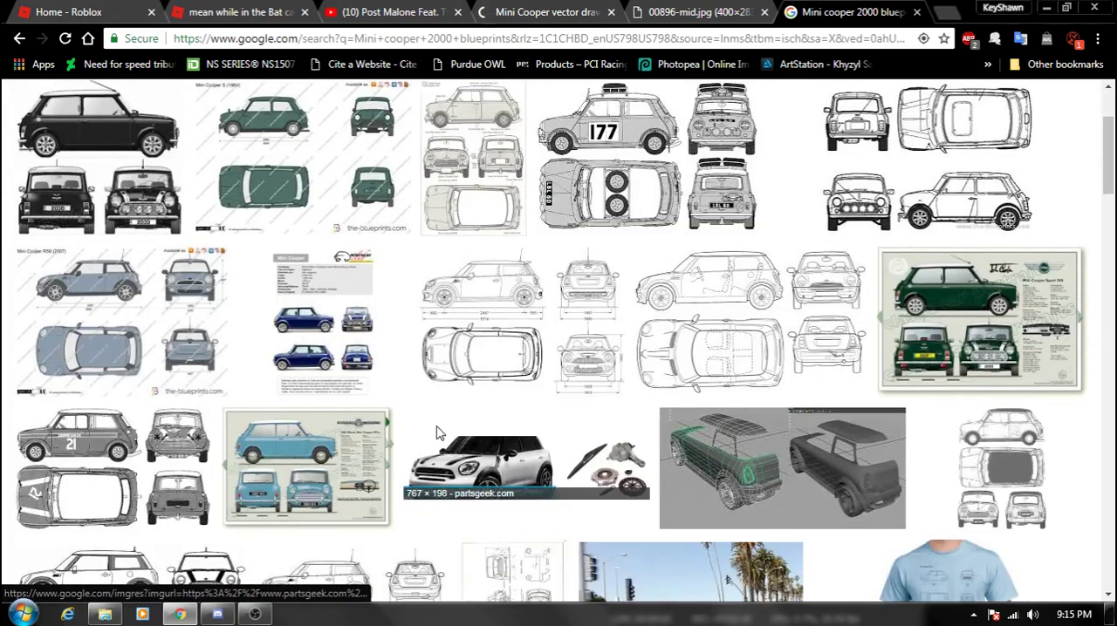
scroll(440, 436, "down", 3)
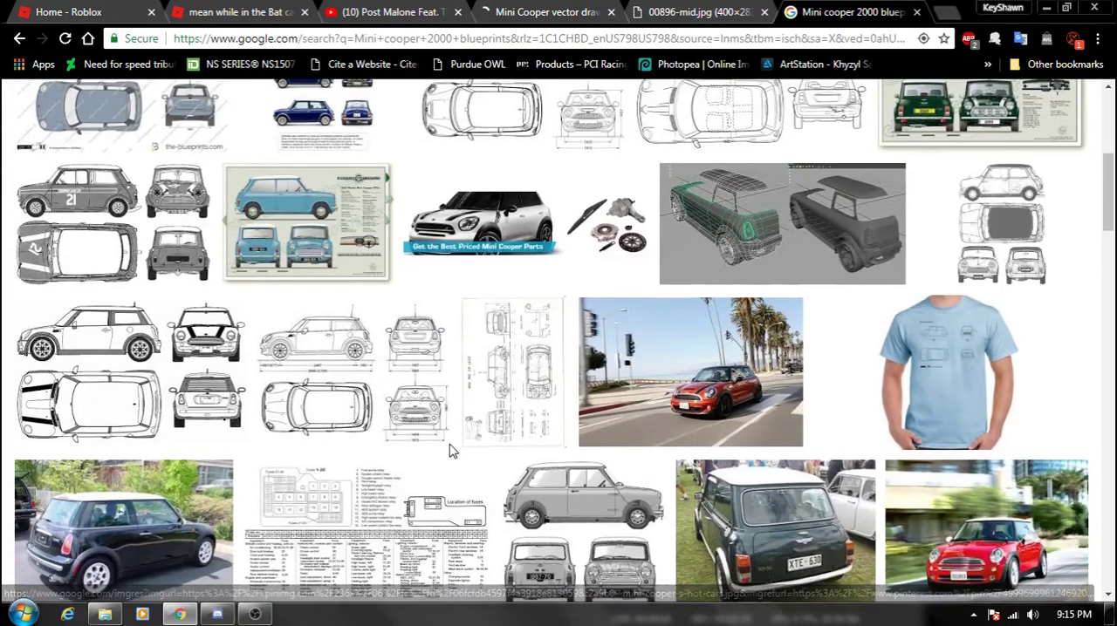
- Look further down the Mini Cooper blueprint image results and return to the first rows of drawings
scroll(451, 450, "down", 2)
scroll(449, 451, "down", 3)
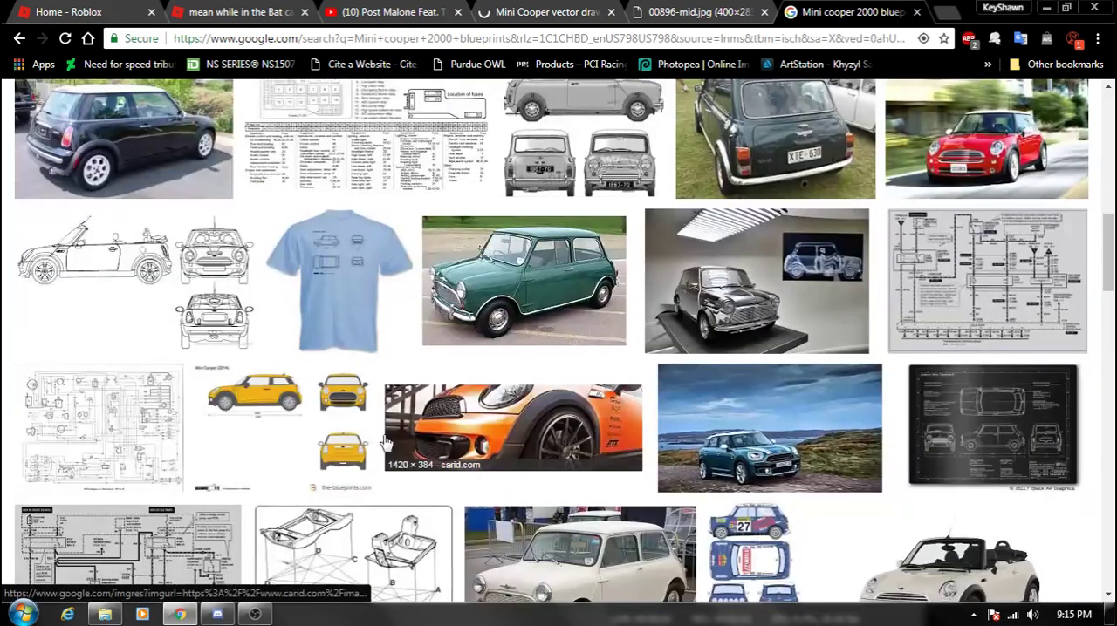
scroll(400, 445, "down", 3)
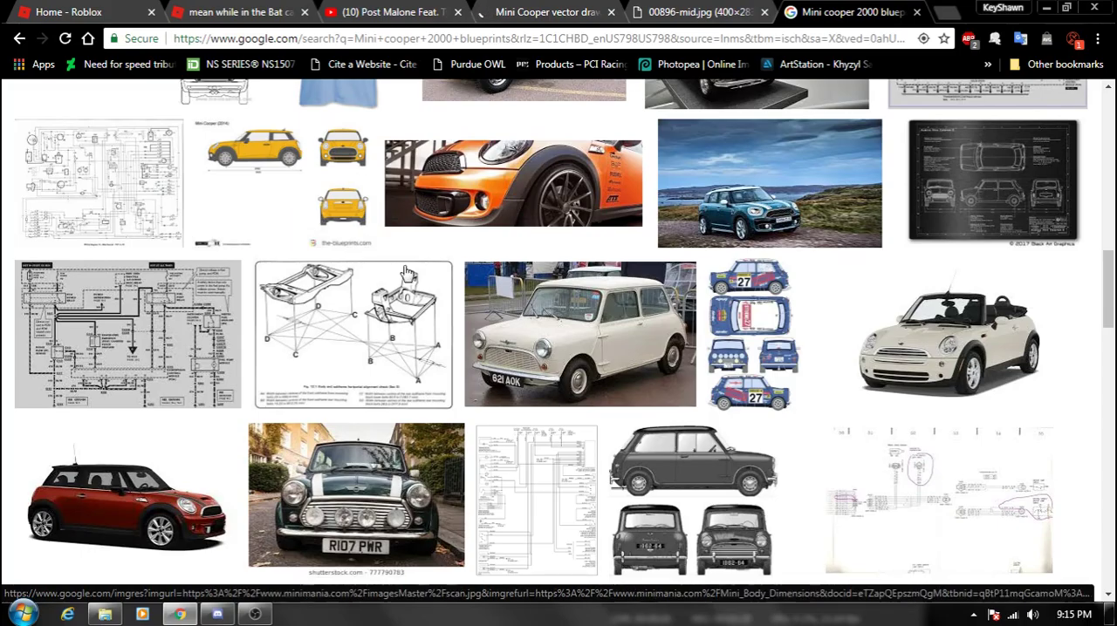
scroll(428, 290, "up", 4)
scroll(429, 290, "up", 5)
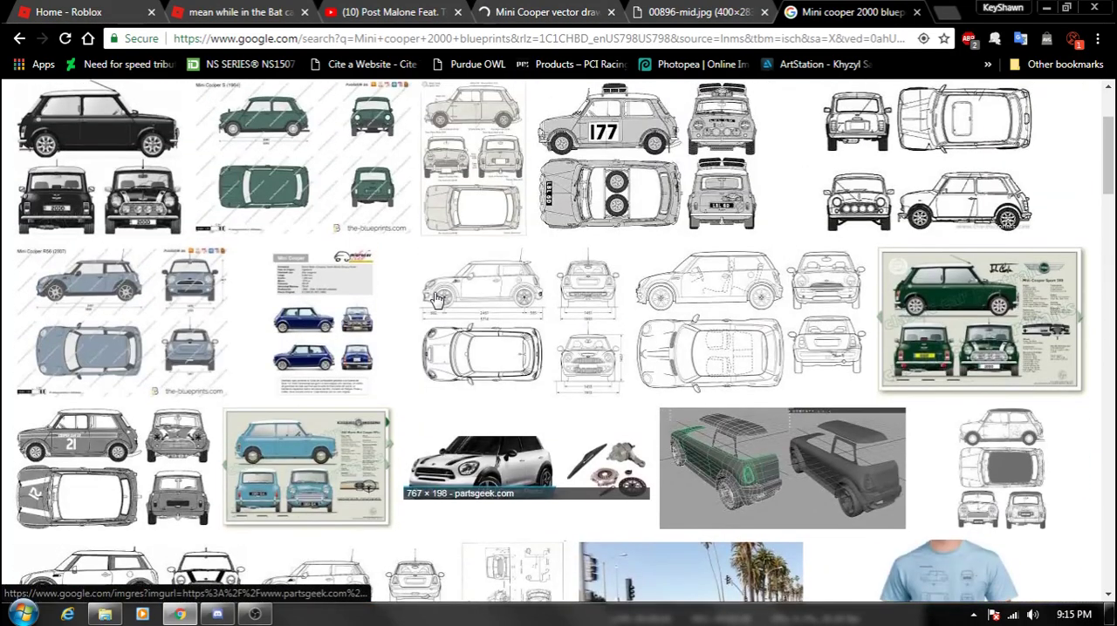
scroll(434, 298, "up", 1)
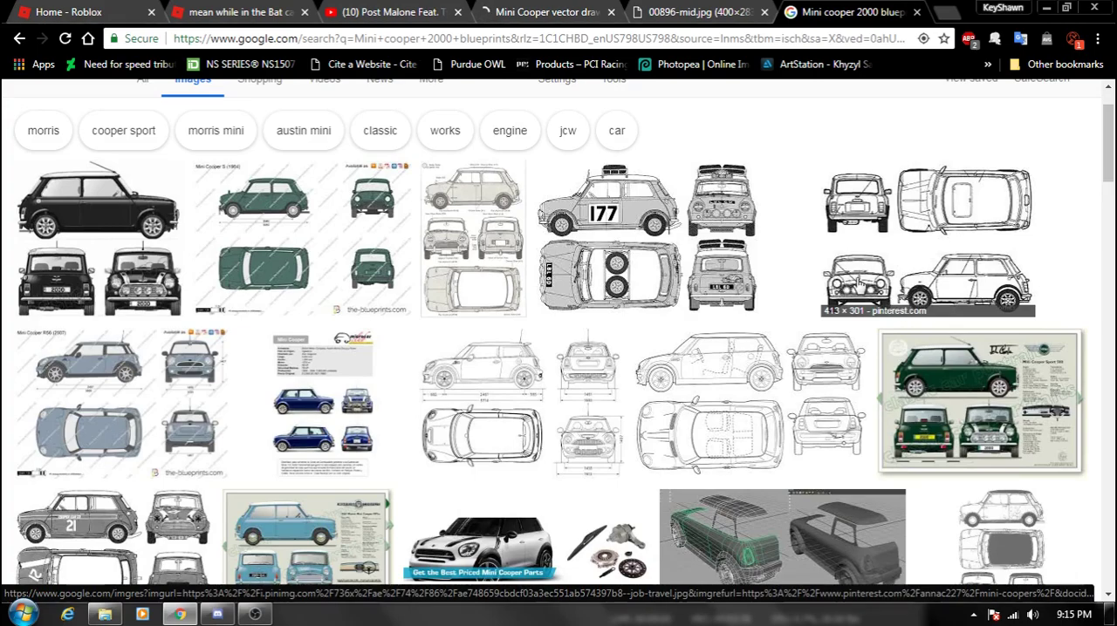
- Preview and compare the Pinterest old Mini Cooper blueprint with the Mini Cooper S (1964) and Mini Cooper R56 (2007) drawings
left_click(499, 254)
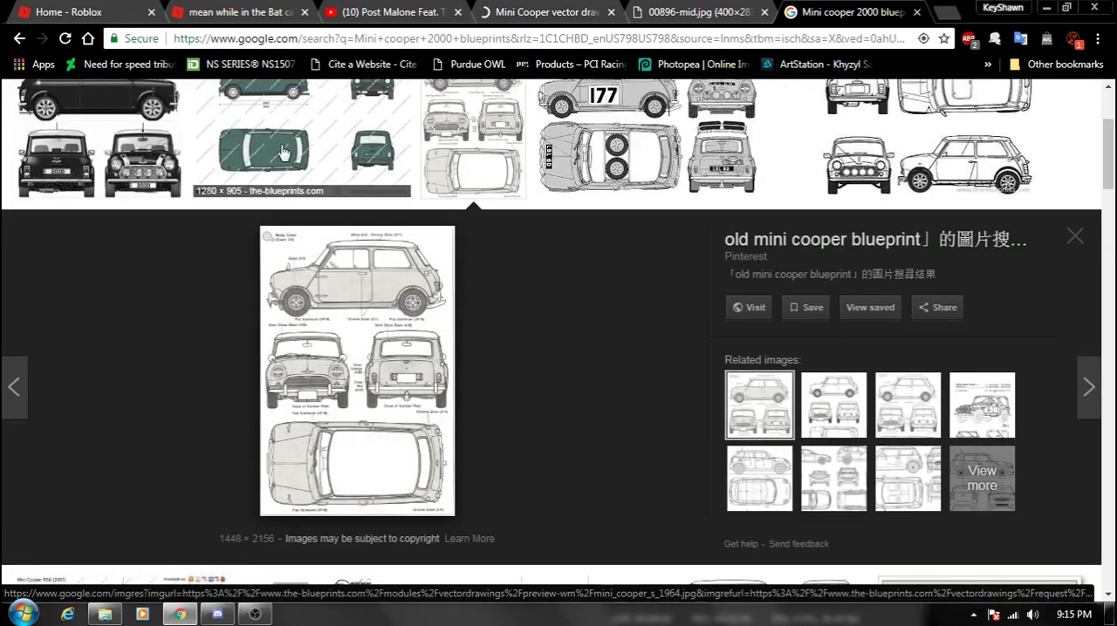
left_click(401, 175)
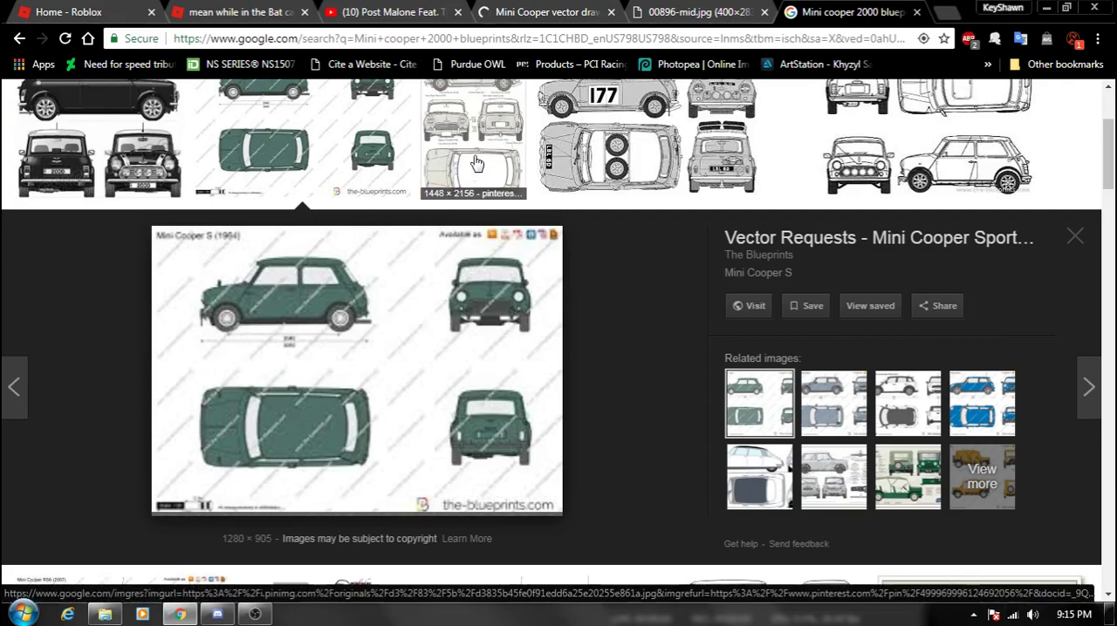
left_click(818, 489)
left_click(834, 399)
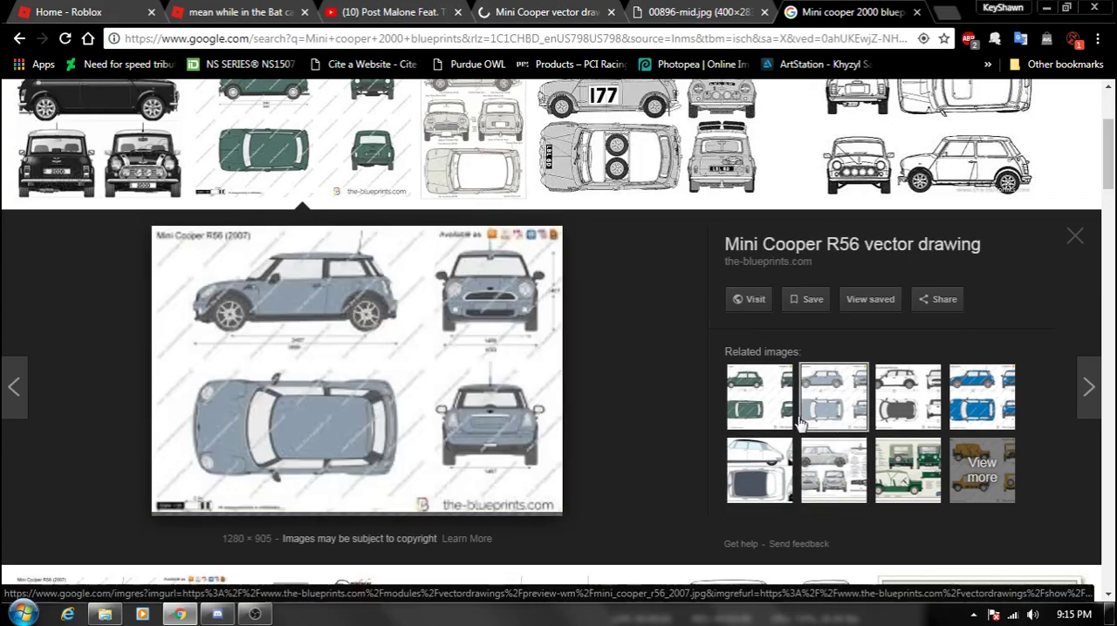
left_click(469, 185)
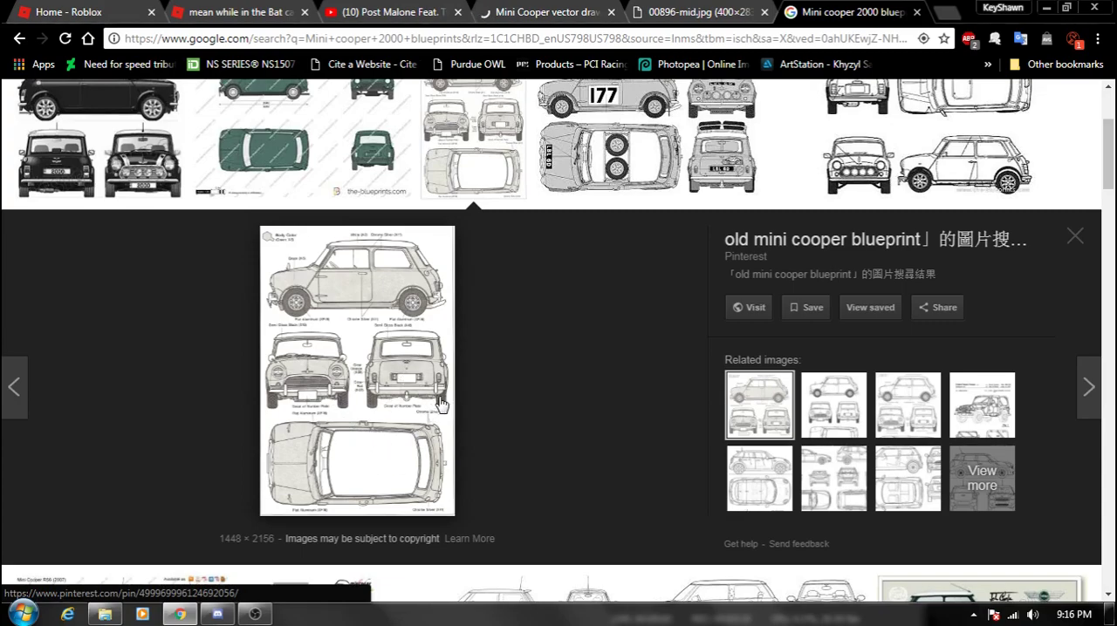
- Preview the related Cooper Sport Blueprint Poster Print and open its source image in a new tab from the page code
left_click(803, 435)
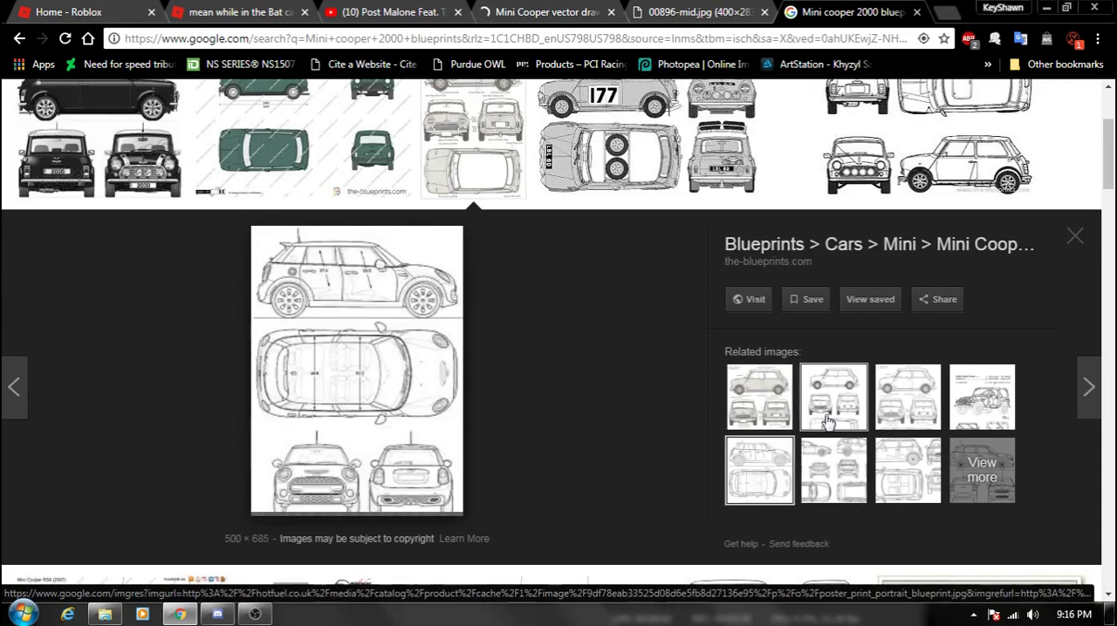
right_click(354, 383)
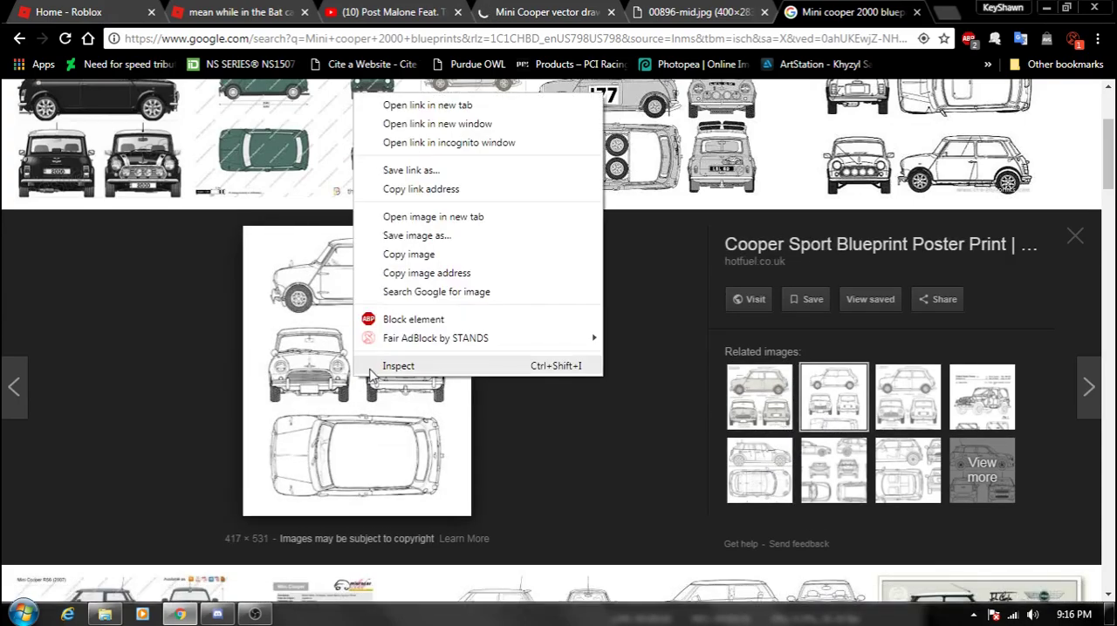
left_click(397, 366)
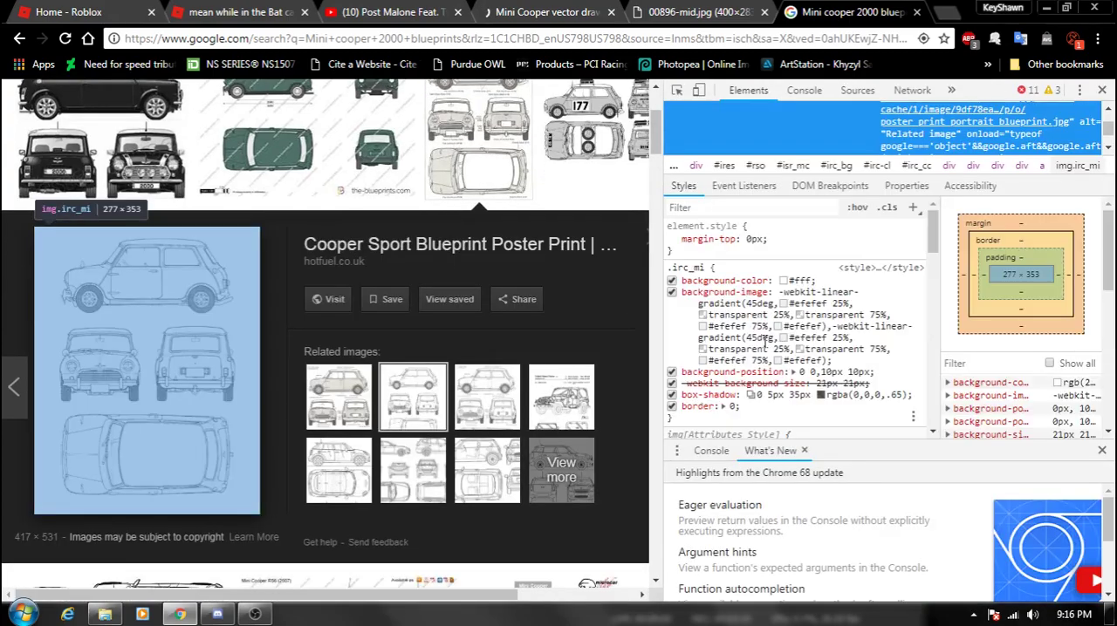
right_click(913, 123)
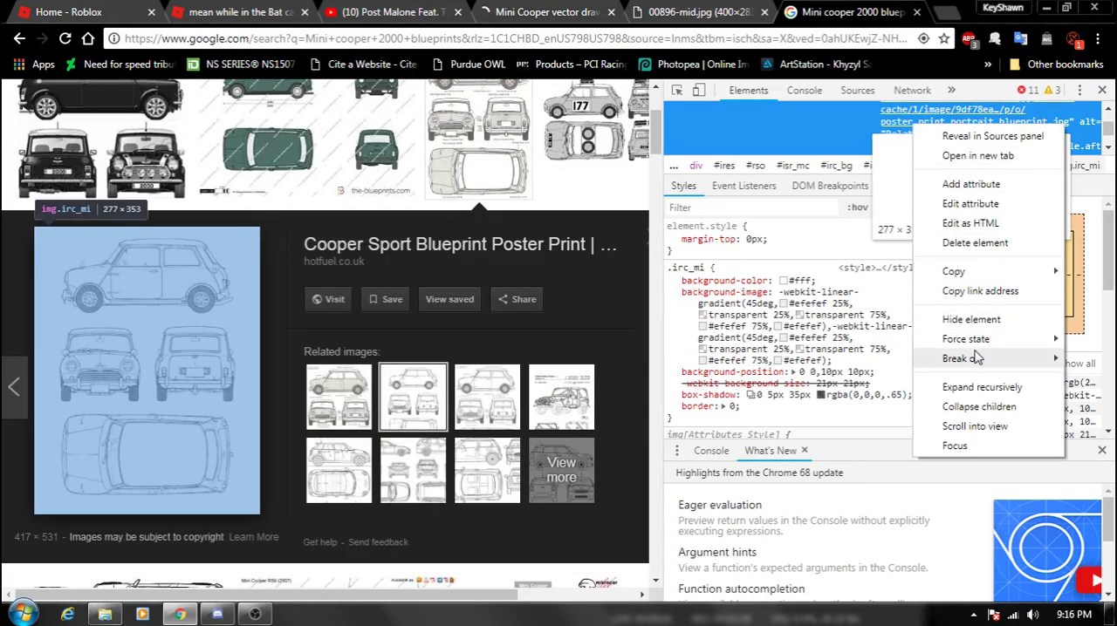
left_click(979, 157)
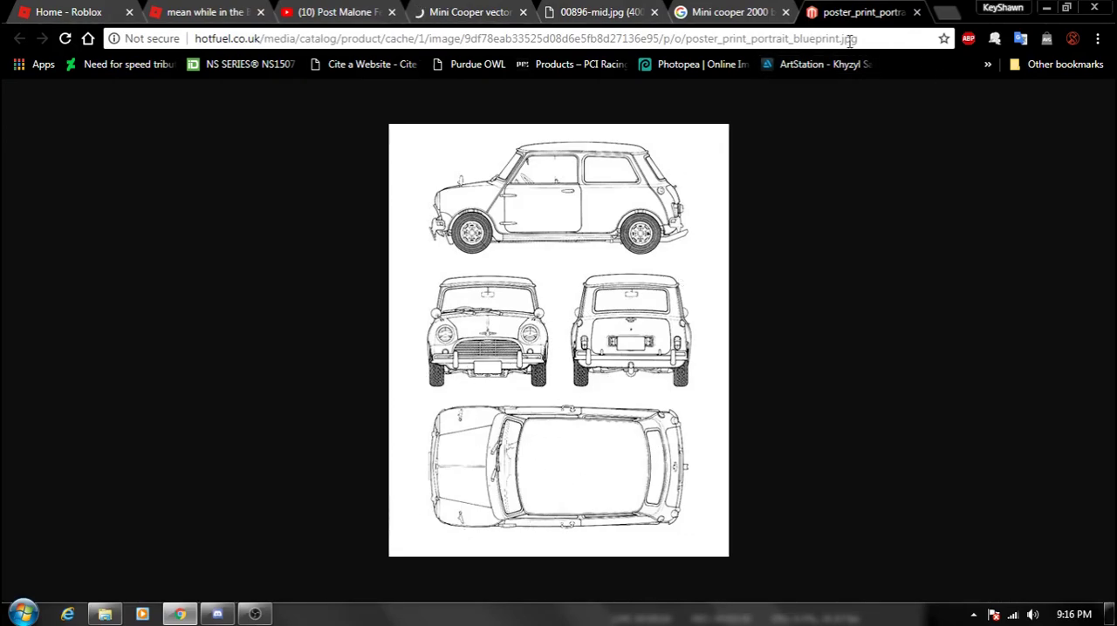
- Start saving the blueprint image and create a folder named Mini on the desktop for it
right_click(593, 272)
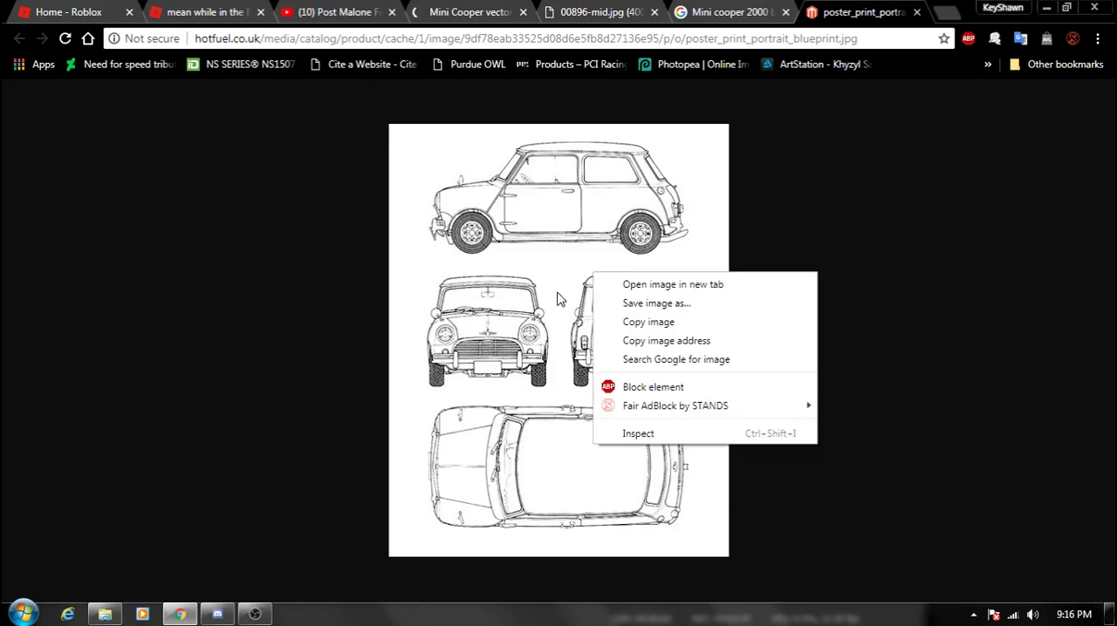
left_click(668, 303)
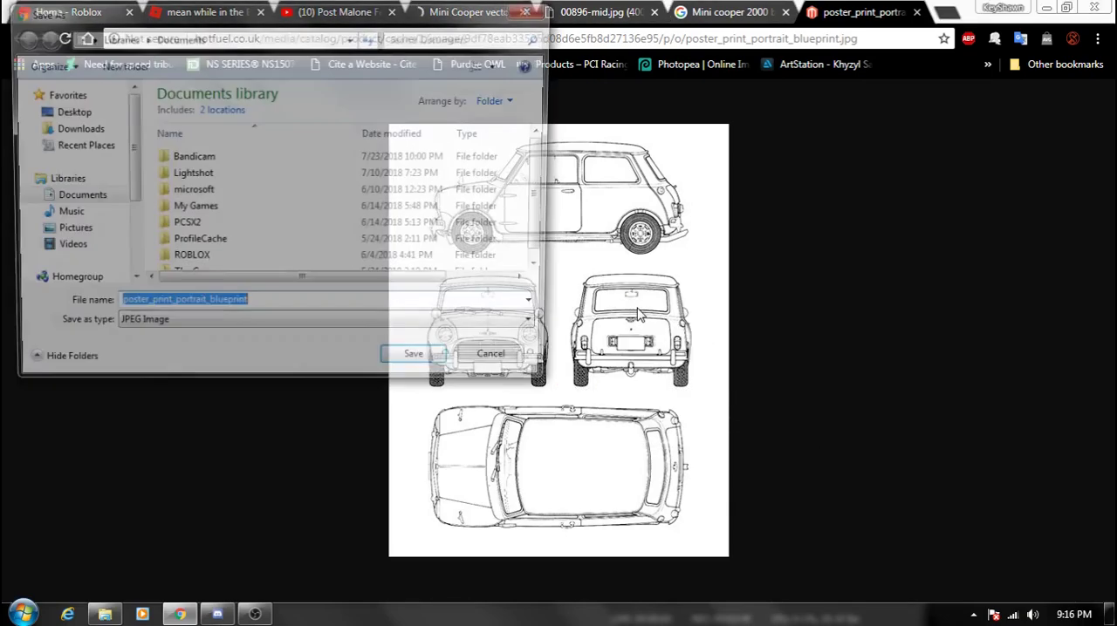
left_click(77, 115)
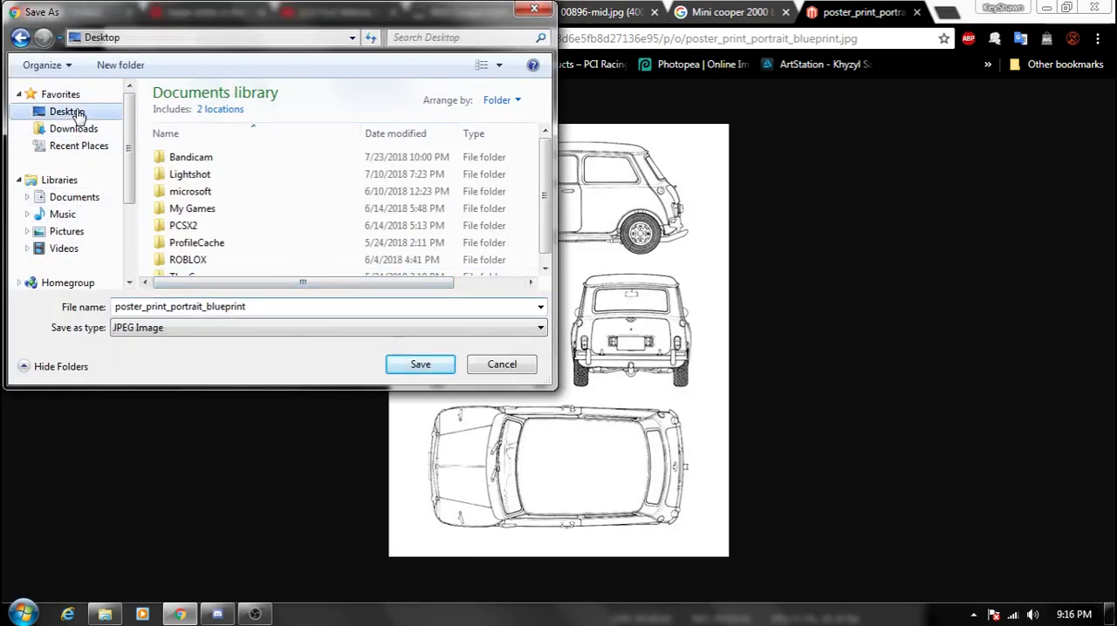
left_click_drag(541, 129, 537, 262)
right_click(434, 278)
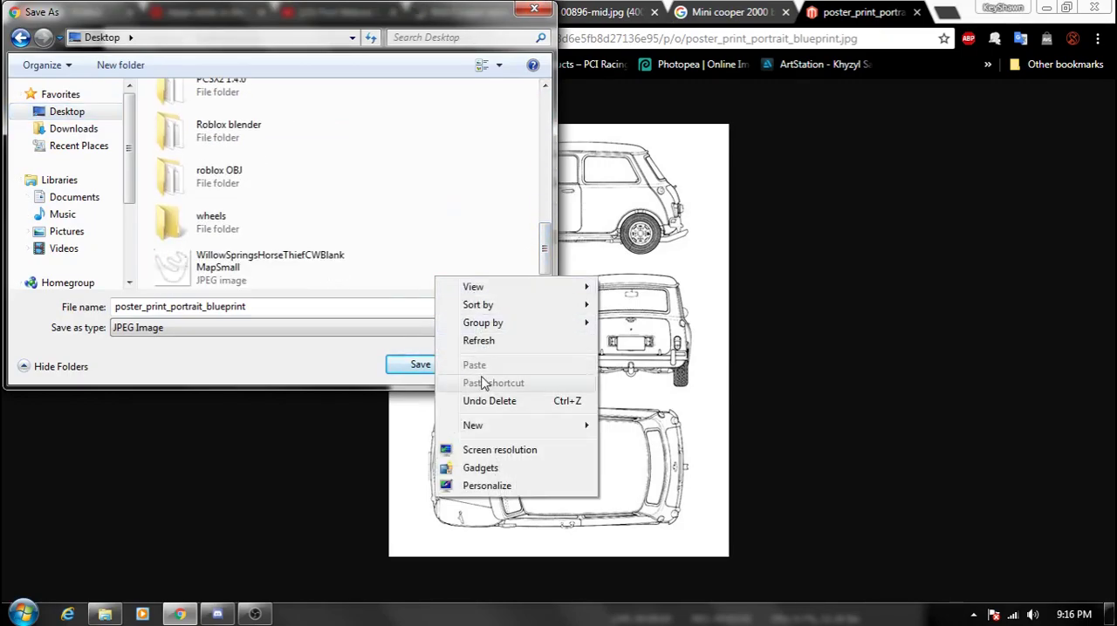
mouse_move(486, 434)
left_click(624, 426)
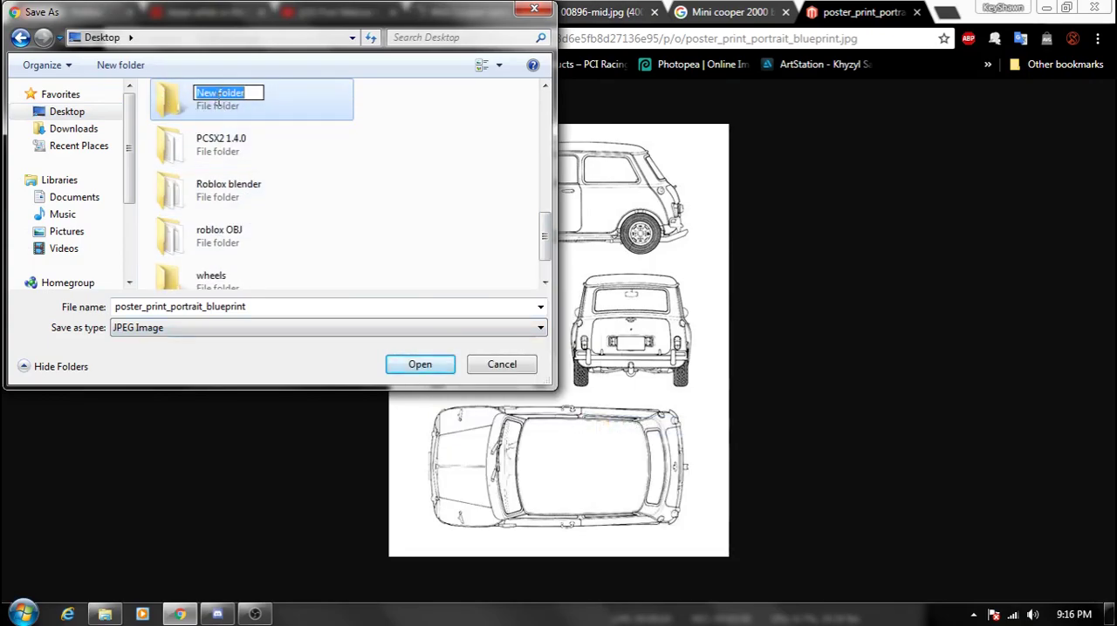
type("Mini")
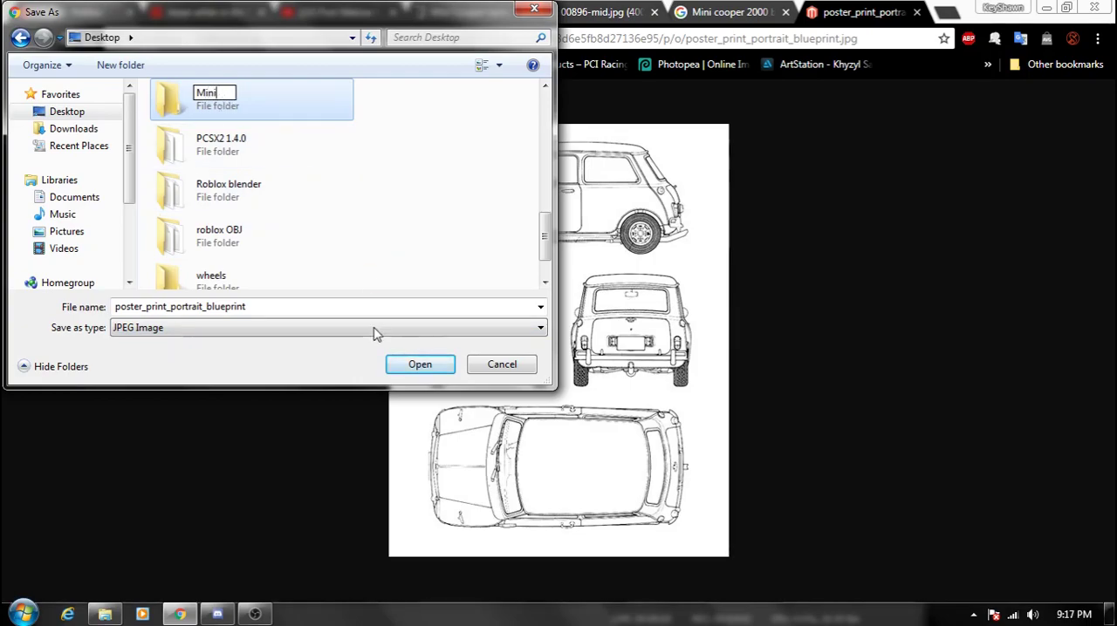
left_click(419, 366)
- Save the blueprint as the JPEG image poster_print_portrait_blueprint inside the Mini folder
double_click(265, 100)
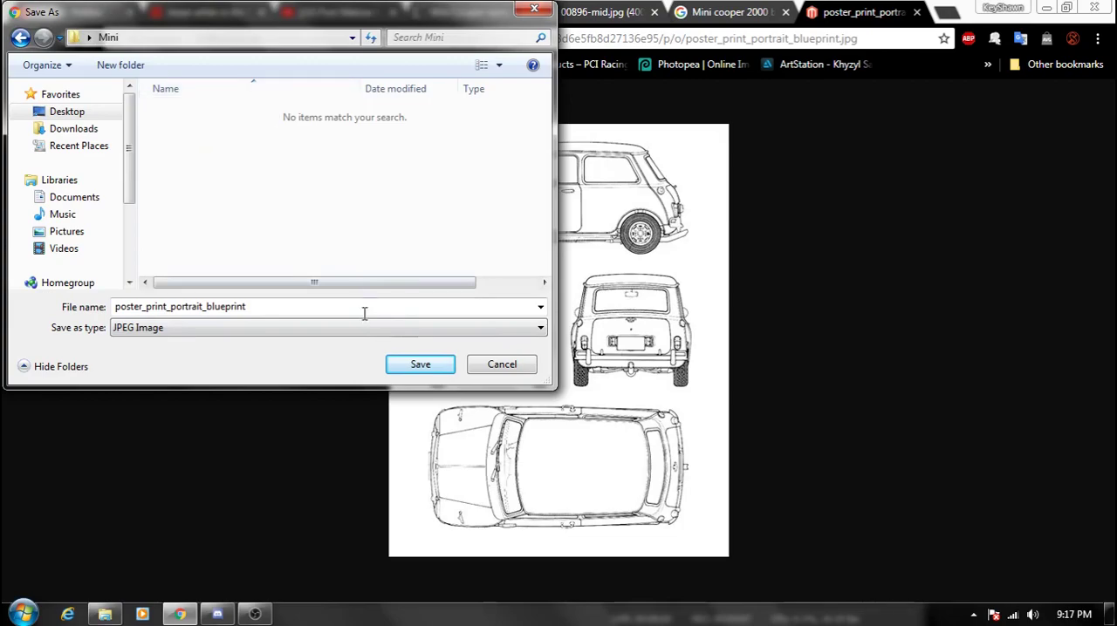
left_click(150, 334)
left_click(214, 343)
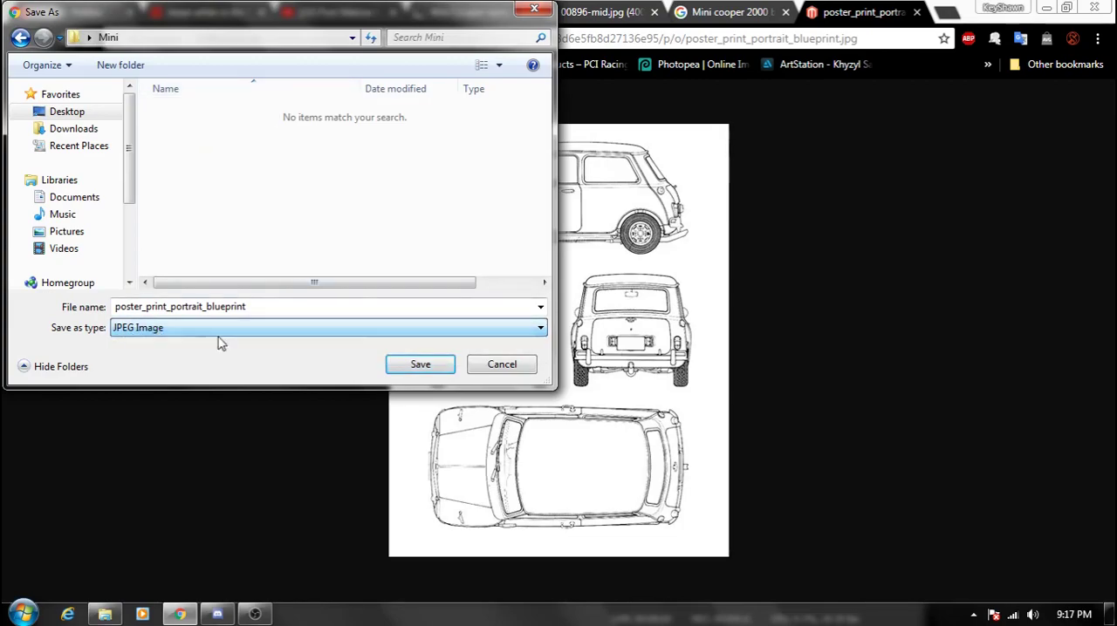
left_click(422, 366)
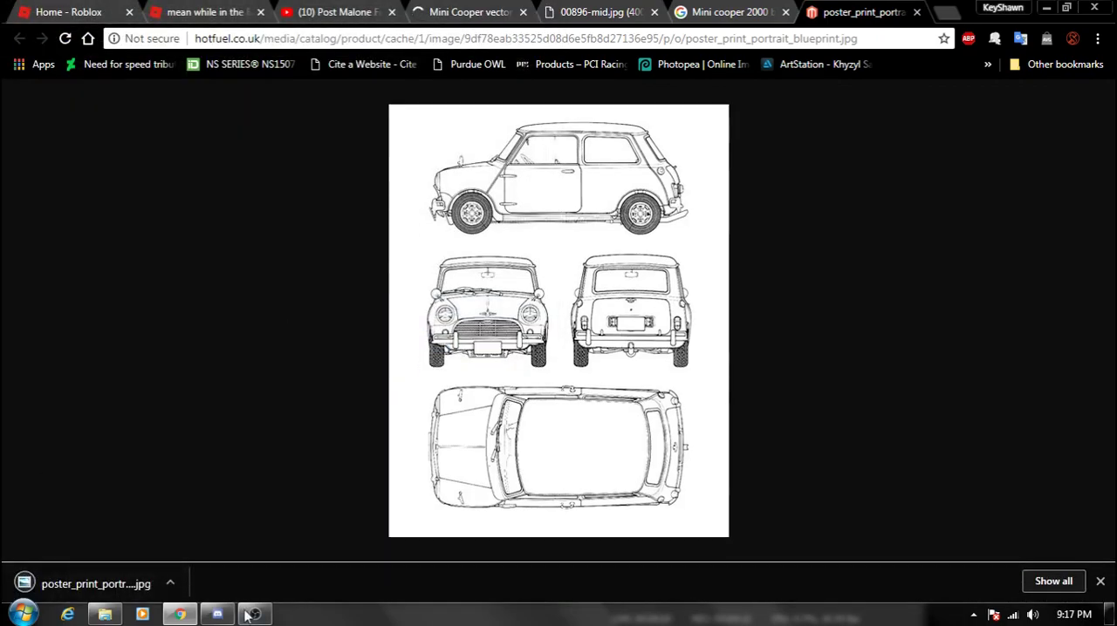
- Launch Blender and dismiss its splash screen to reach the default scene
left_click(23, 614)
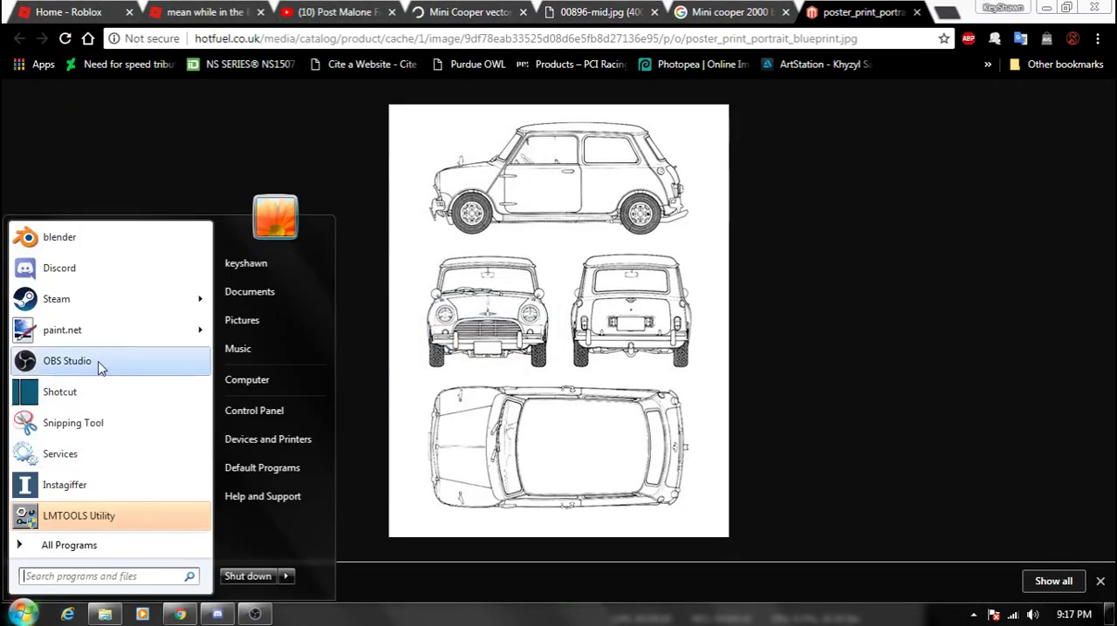
left_click(76, 255)
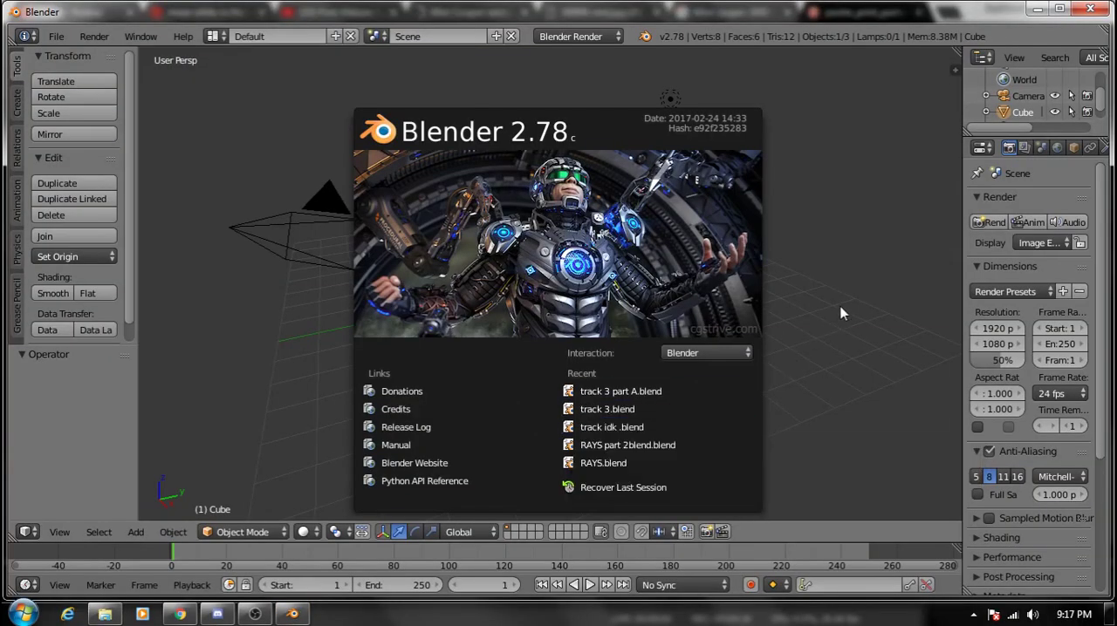
left_click(840, 308)
middle_click_drag(768, 352, 525, 281)
scroll(688, 324, "up", 2)
scroll(688, 324, "up", 2)
scroll(678, 326, "down", 2)
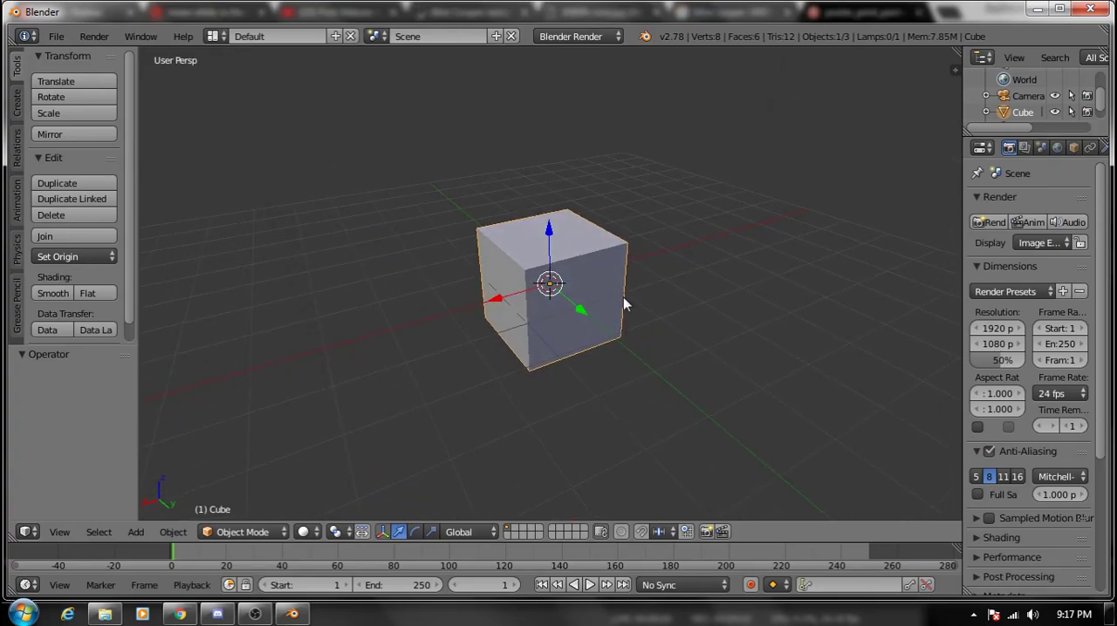
middle_click_drag(564, 278, 597, 302)
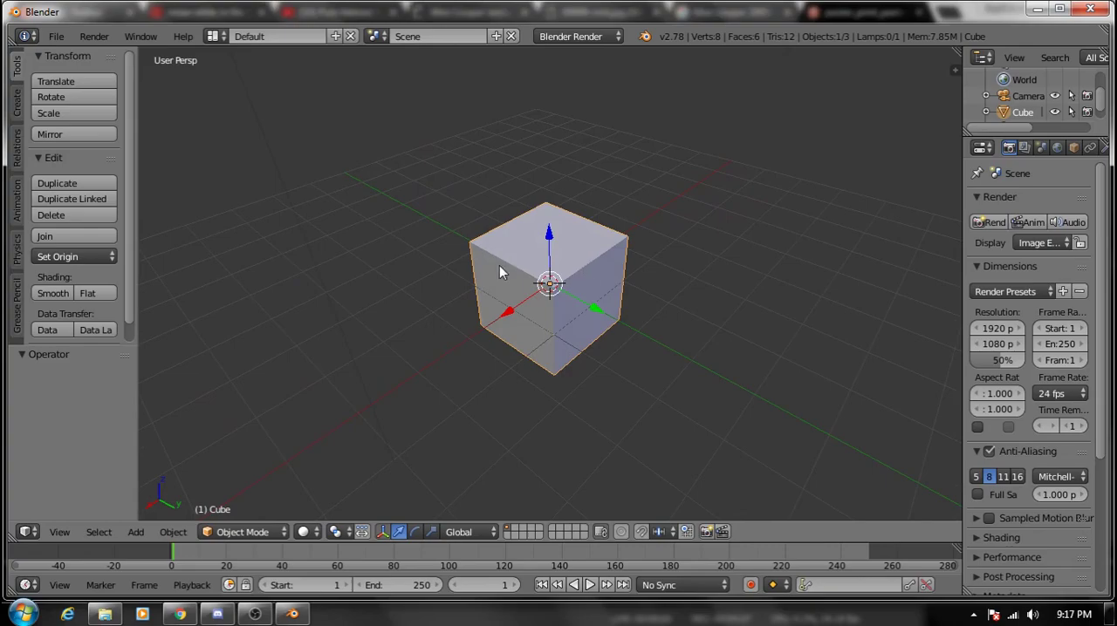
middle_click_drag(621, 349, 694, 357)
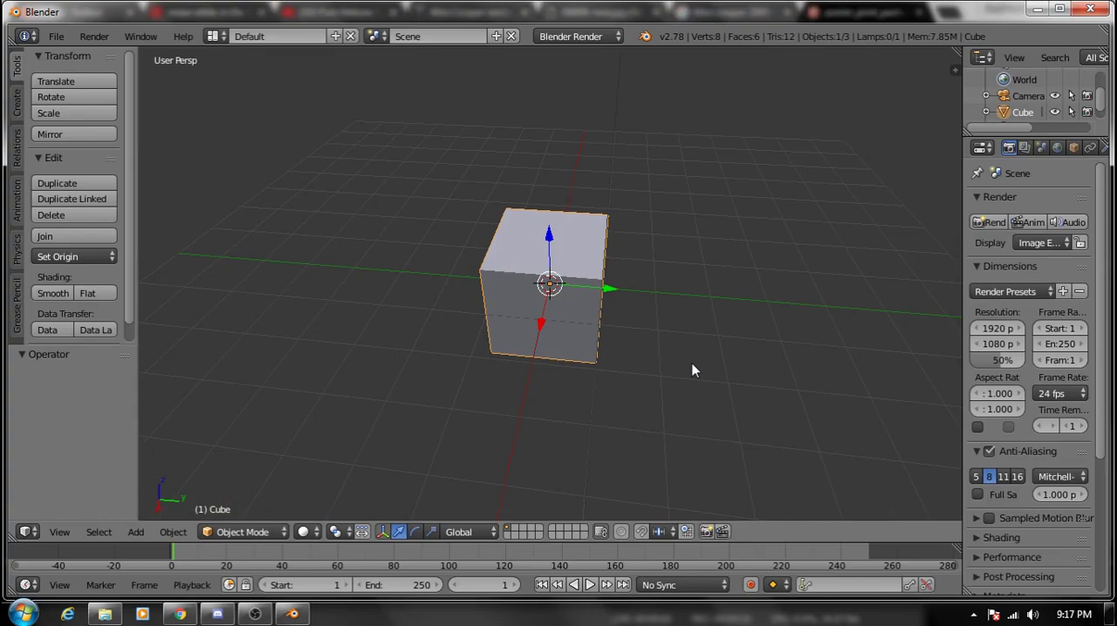
- Show the 3D view's properties, enable Background Images and expand its settings
key("n")
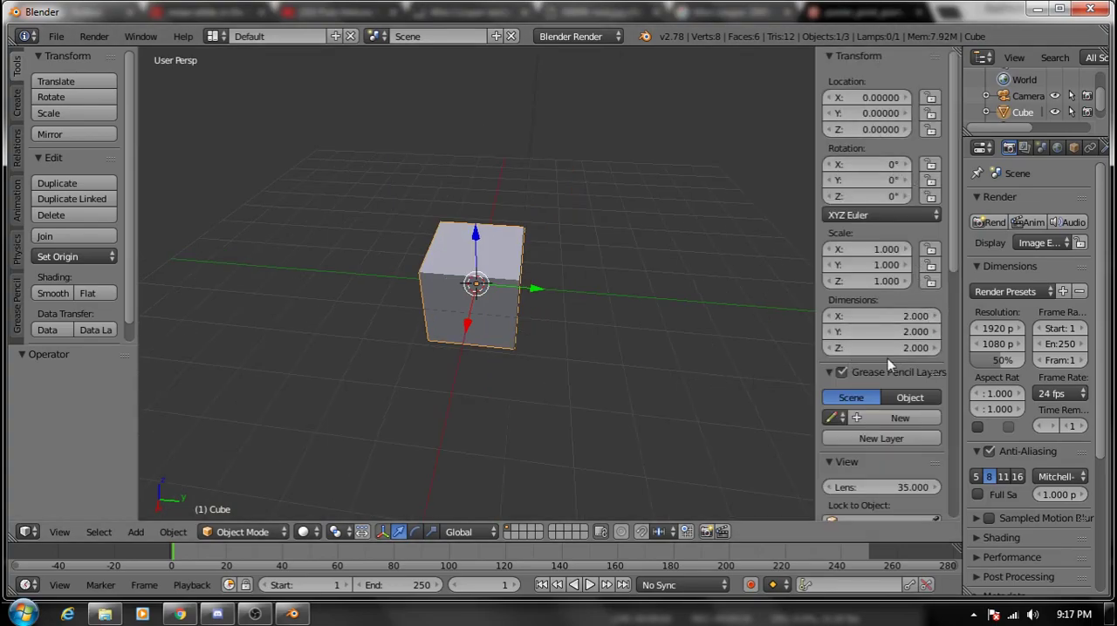
scroll(952, 217, "down", 6)
scroll(951, 333, "down", 6)
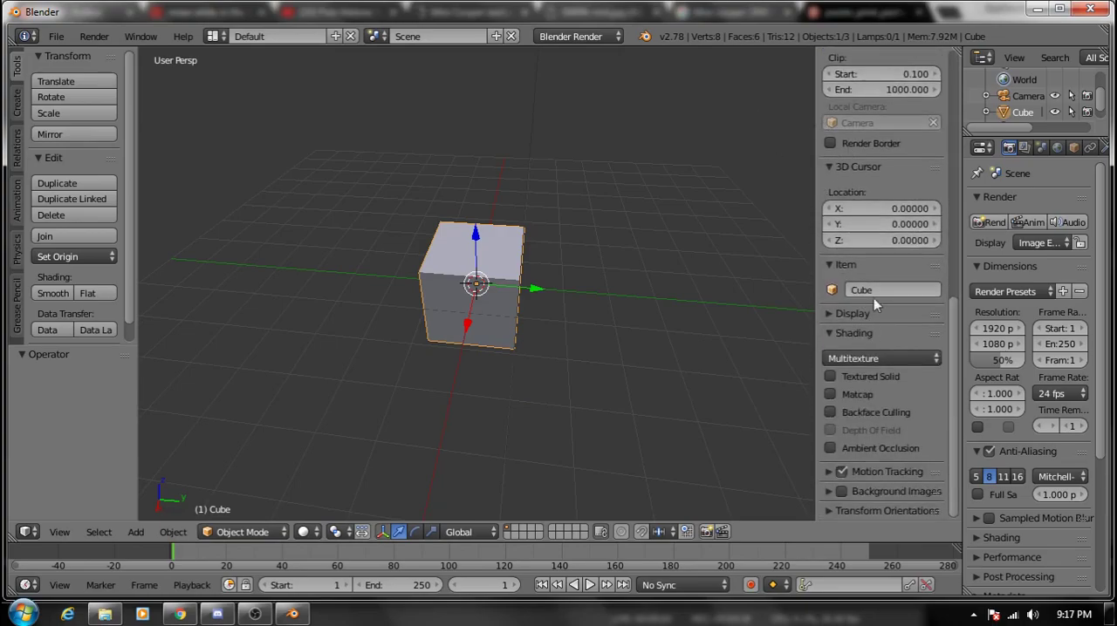
left_click(842, 493)
left_click(829, 492)
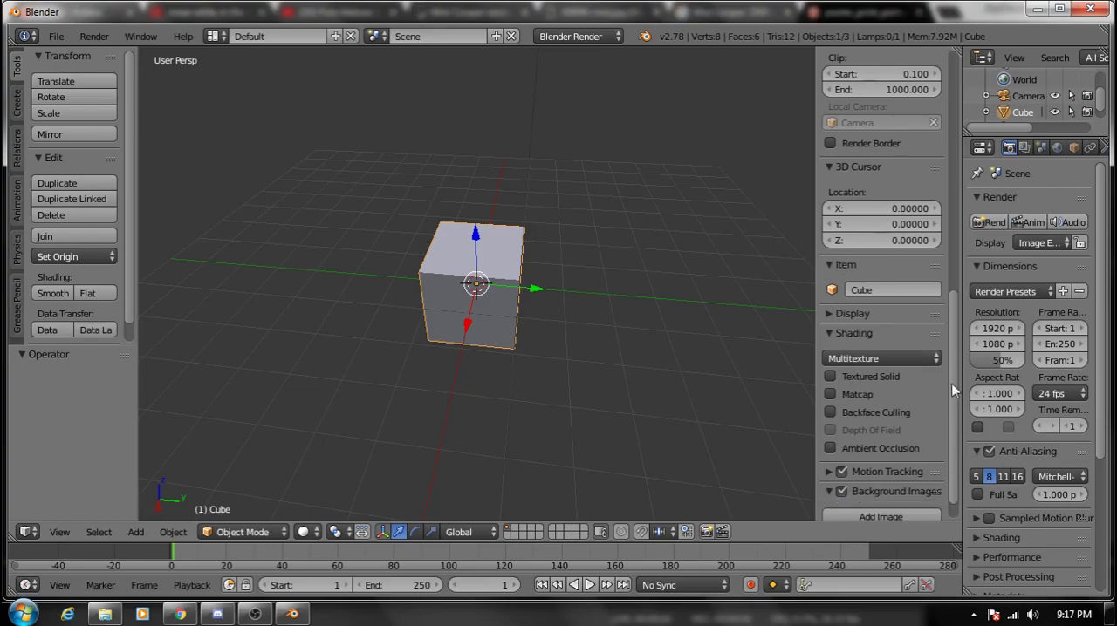
- Add empty background image slots and remove the surplus third one, keeping two
scroll(955, 349, "down", 2)
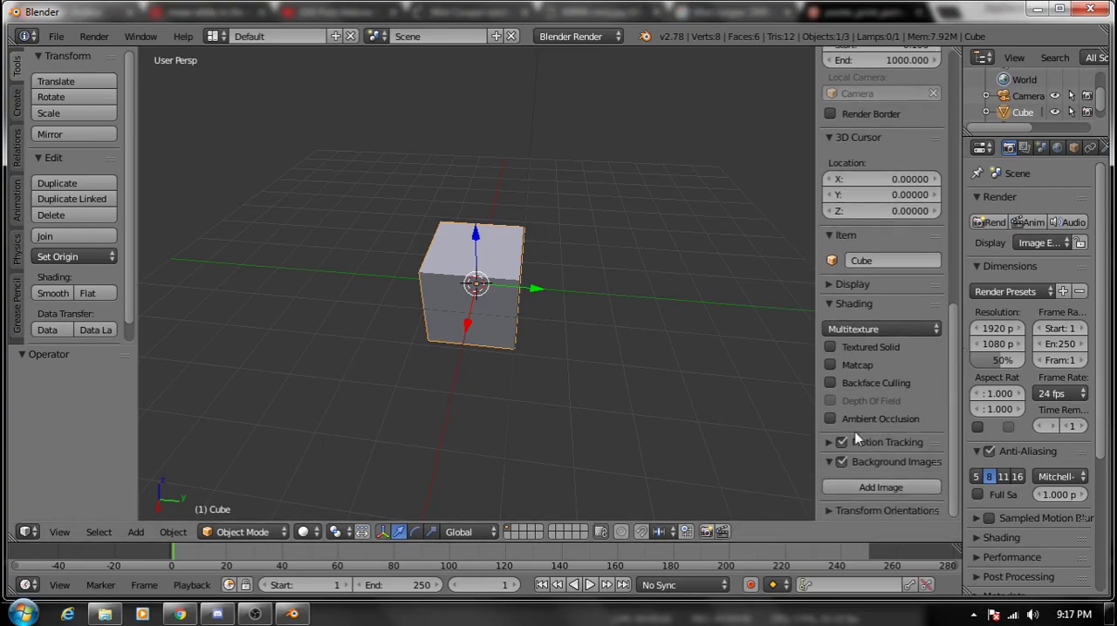
left_click(847, 486)
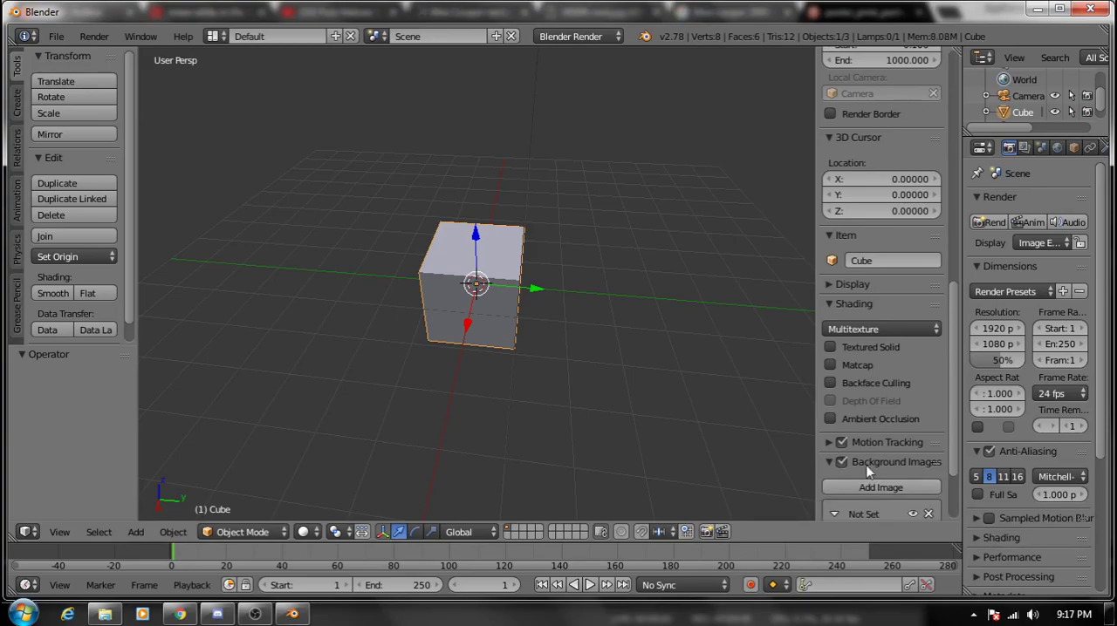
scroll(873, 436, "down", 3)
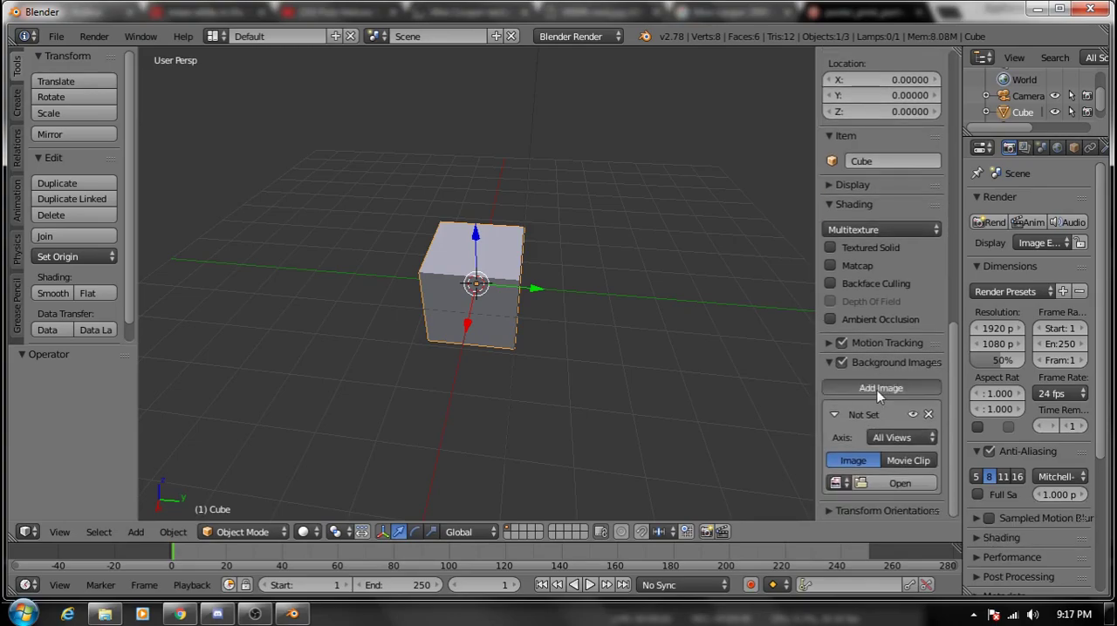
left_click(880, 388)
left_click(879, 389)
scroll(955, 357, "down", 6)
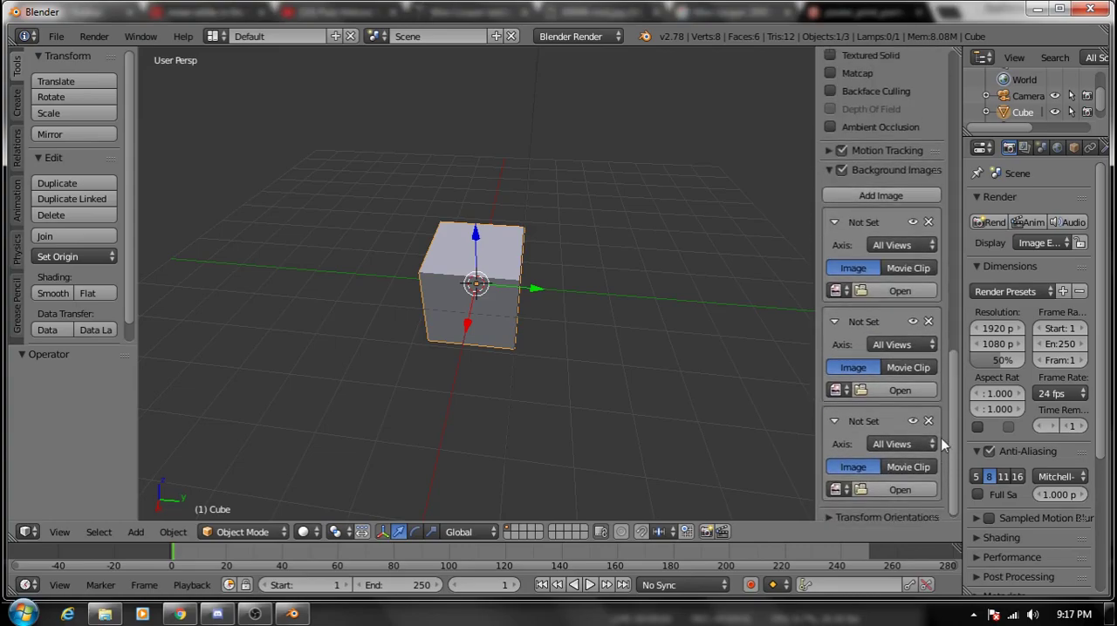
left_click(927, 421)
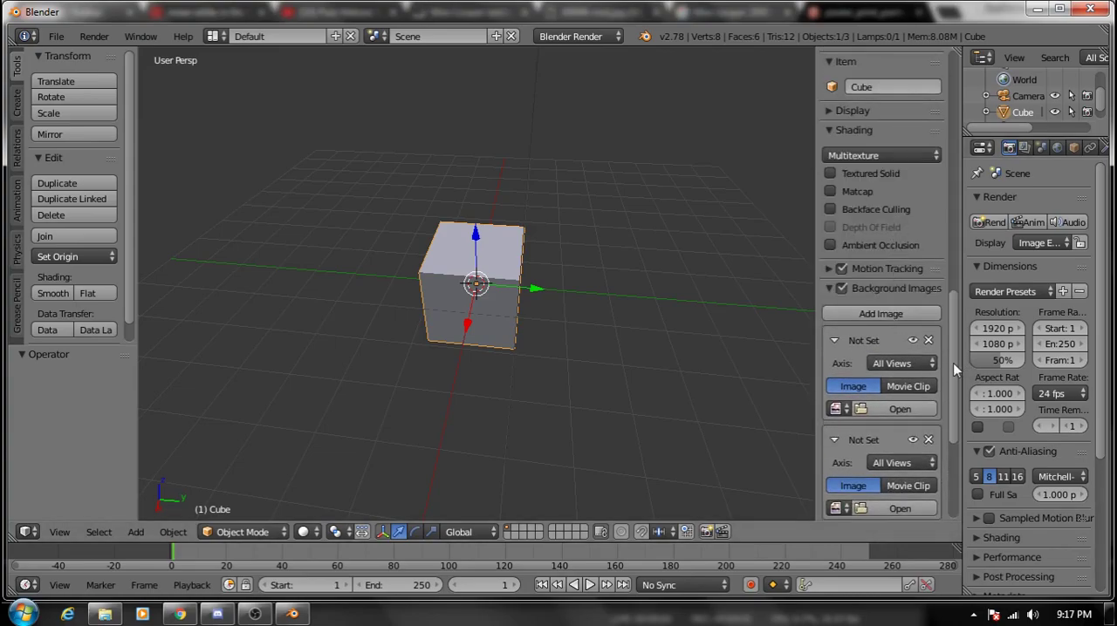
scroll(952, 363, "down", 7)
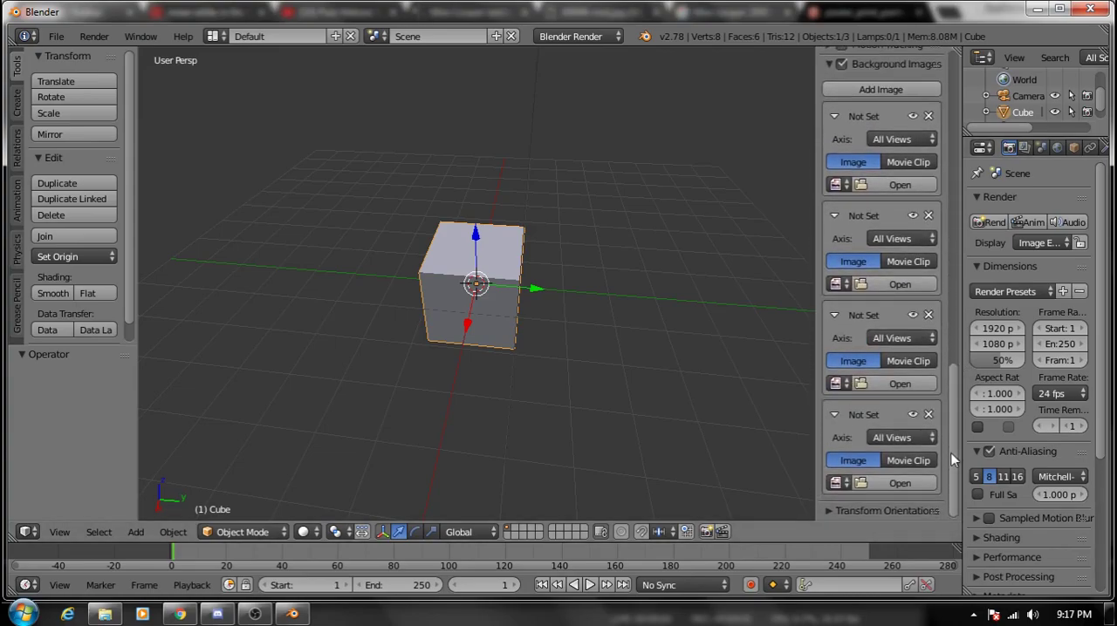
left_click(894, 185)
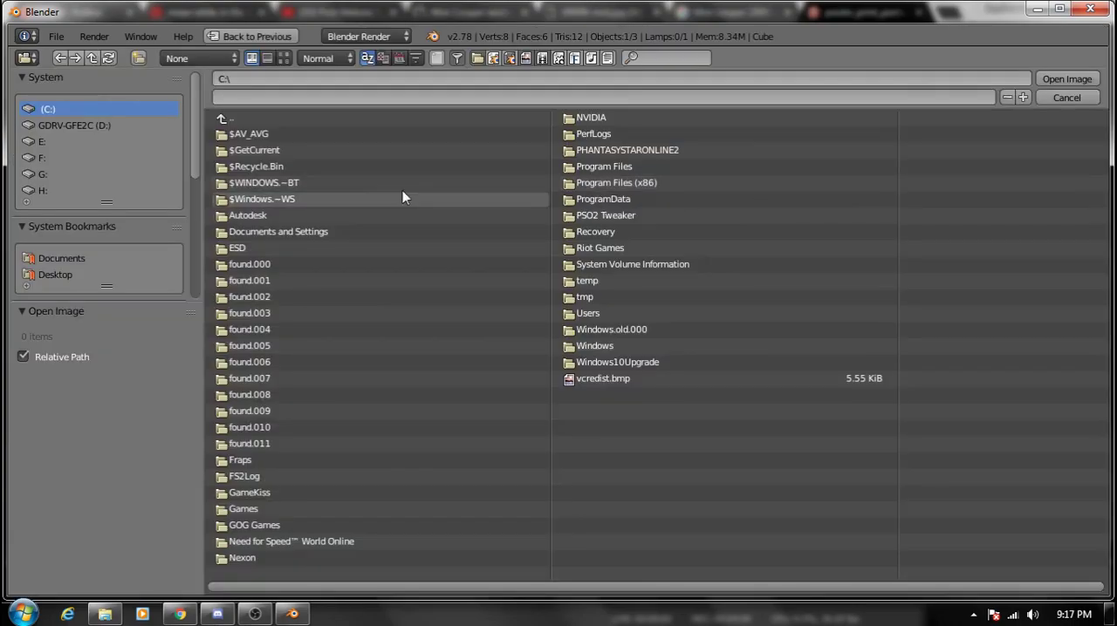
left_click(71, 274)
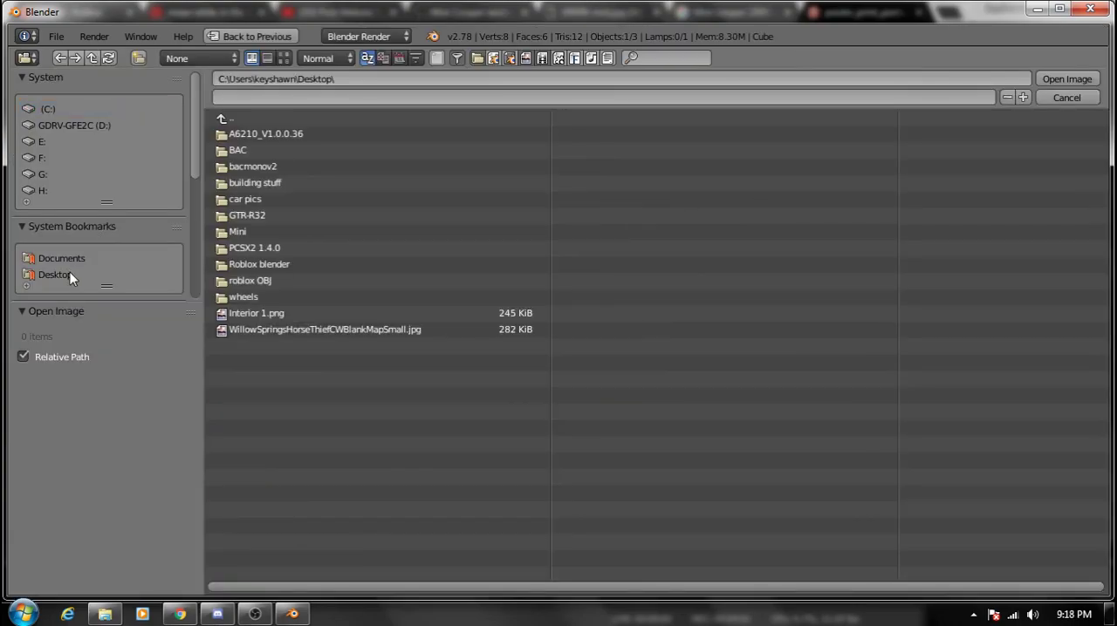
left_click(237, 232)
double_click(250, 135)
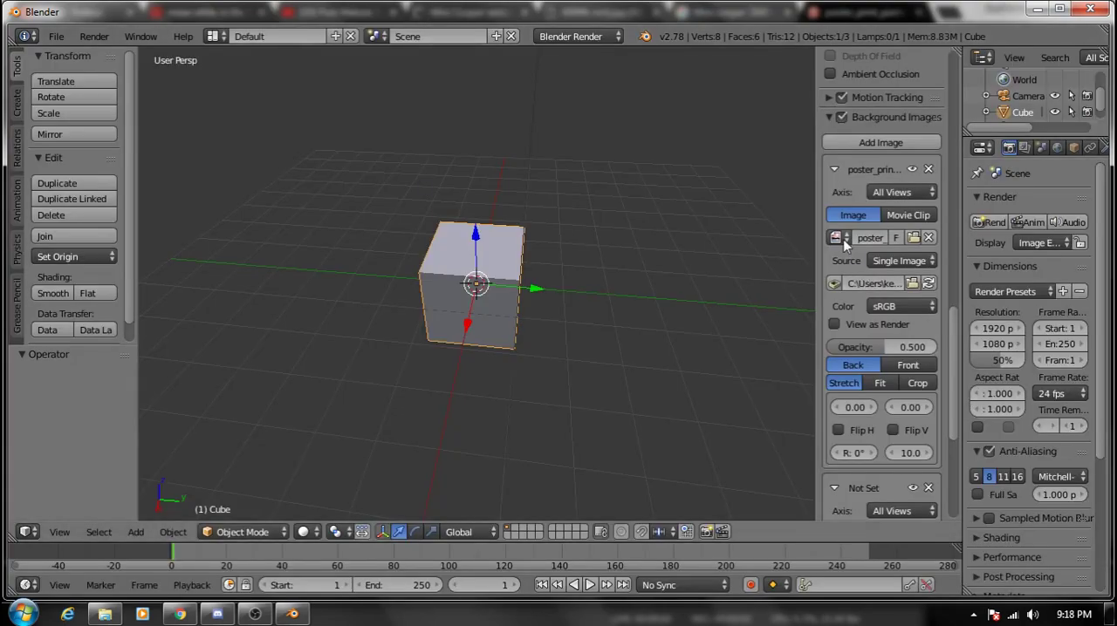
- Switch the 3D view to orthographic projection and check the blueprint in the right, bottom, back and front views
middle_click_drag(633, 331, 542, 323)
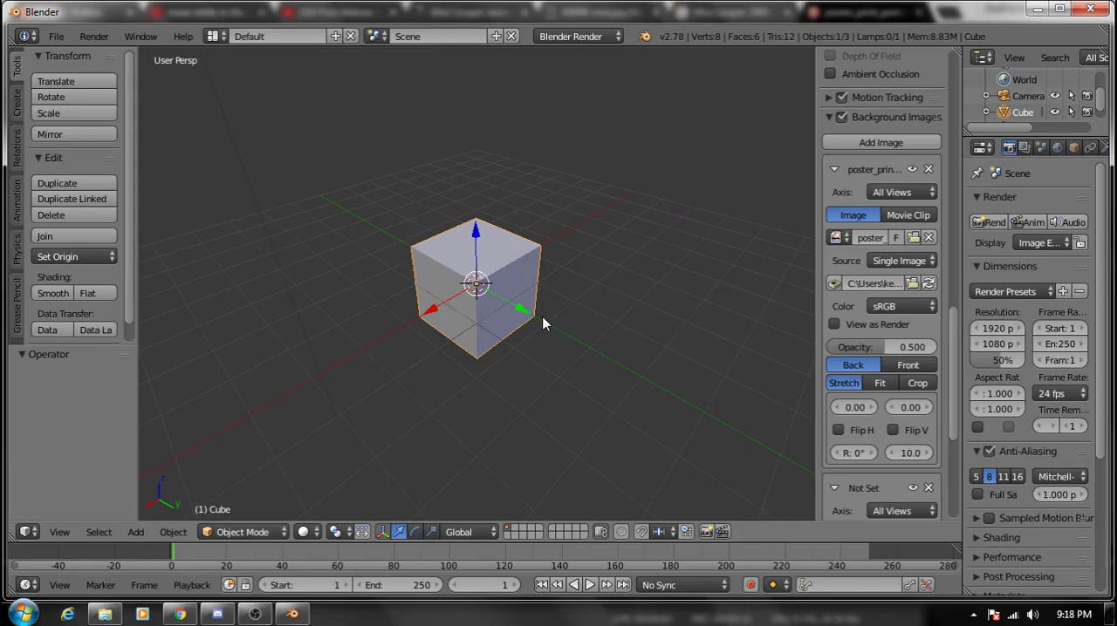
key("KP_5")
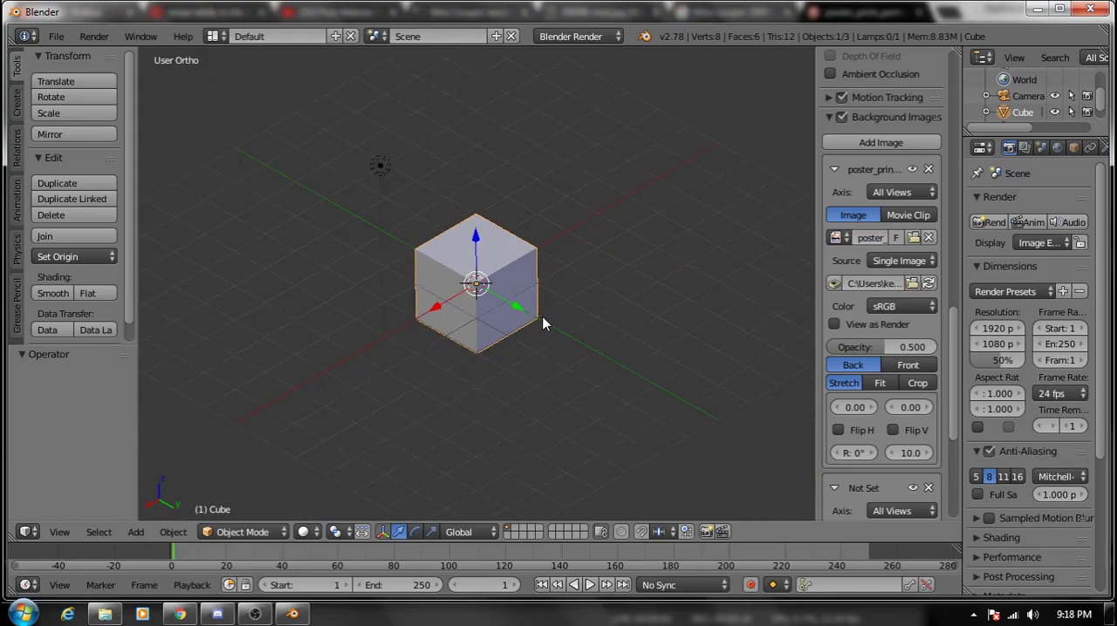
key("KP_1")
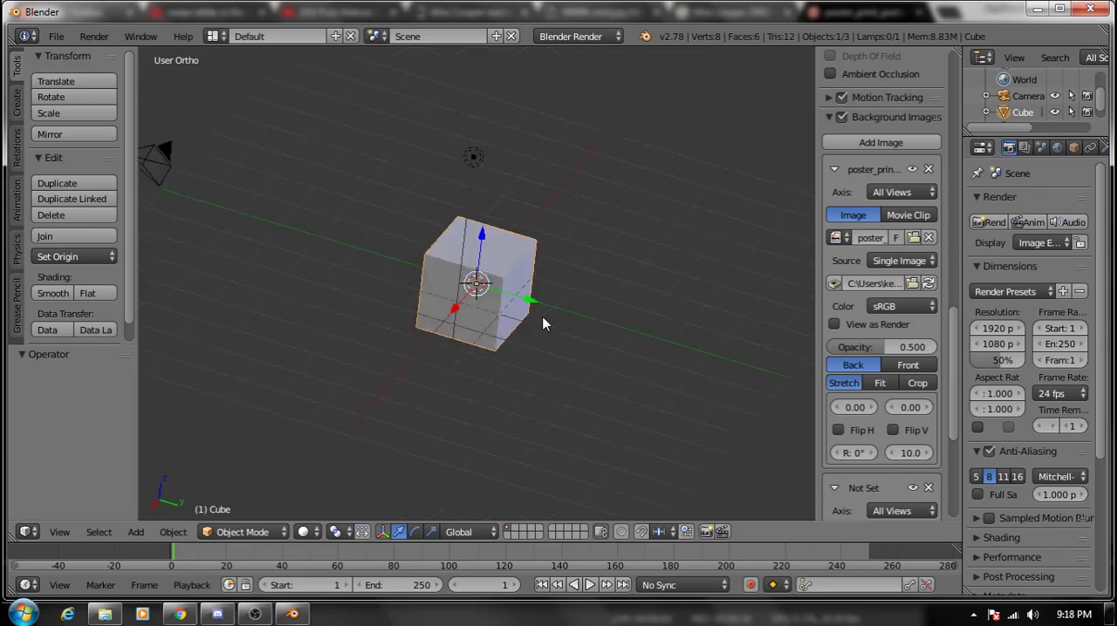
key("KP_3")
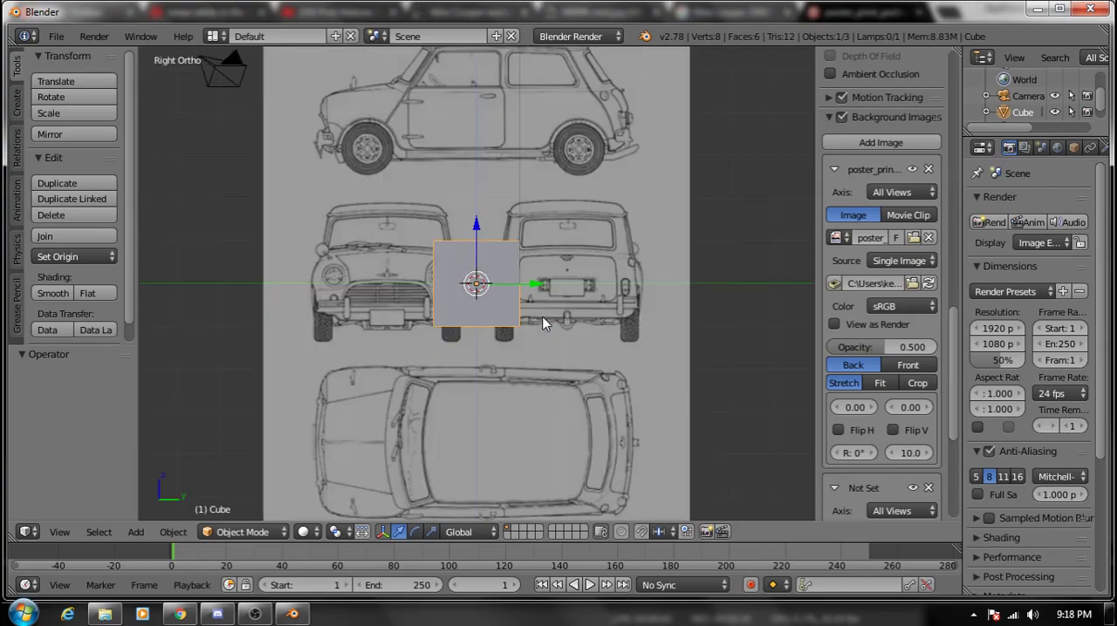
key("KP_7")
key("ctrl+KP_7")
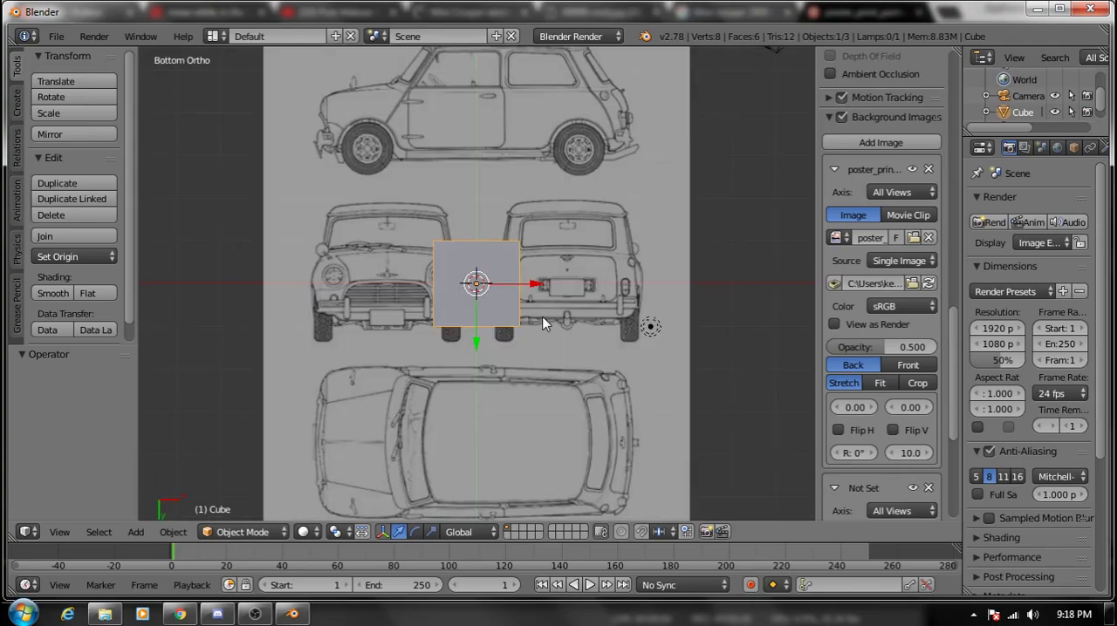
key("KP_1")
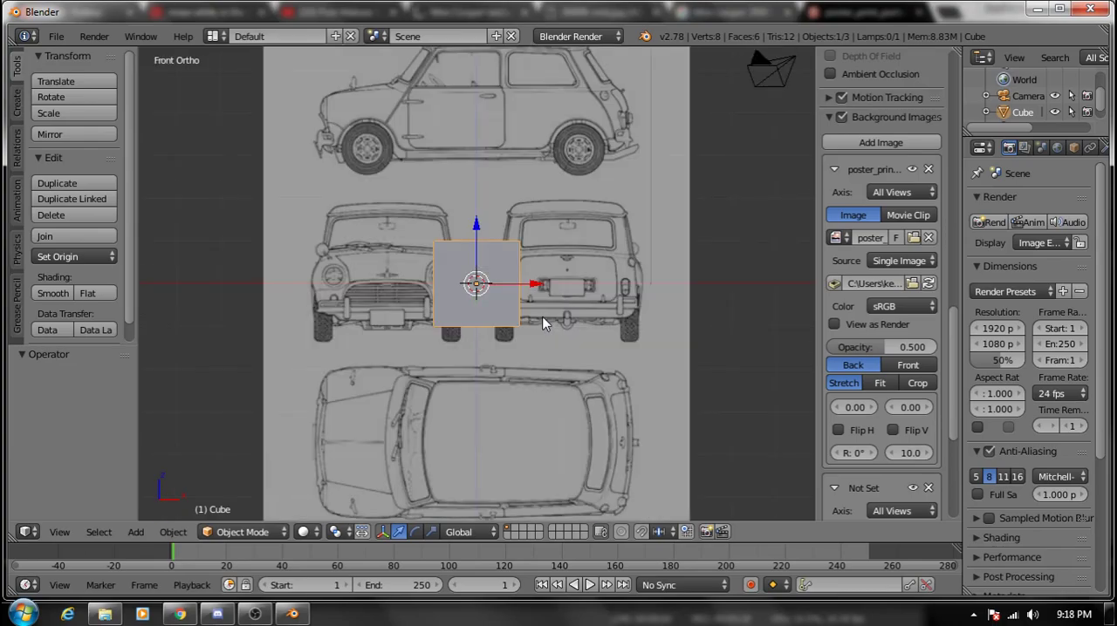
key("ctrl+KP_1")
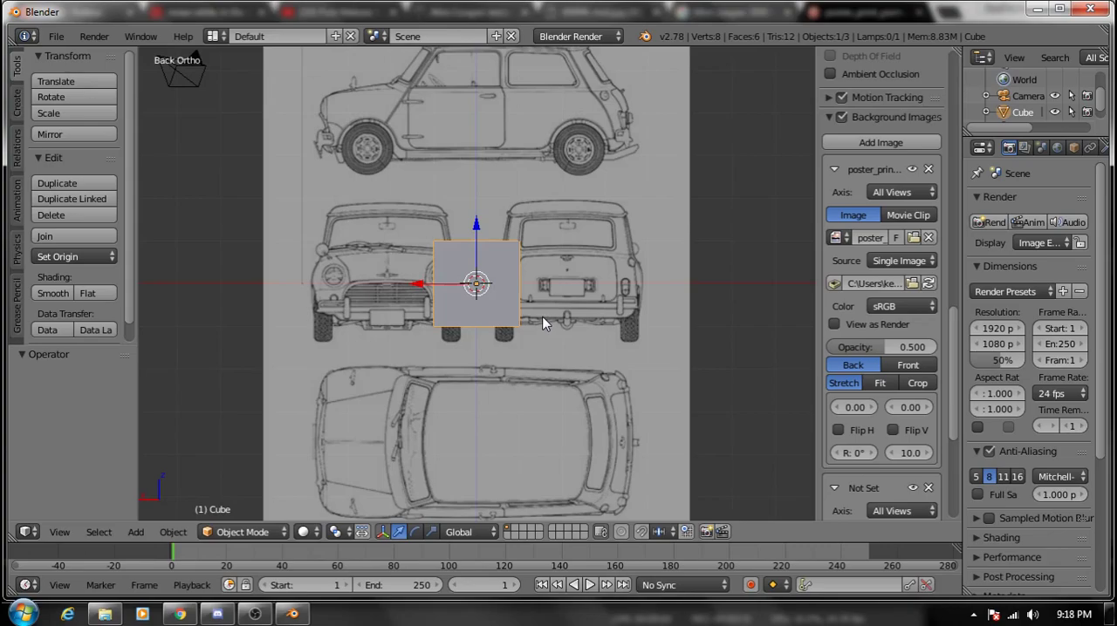
key("KP_1")
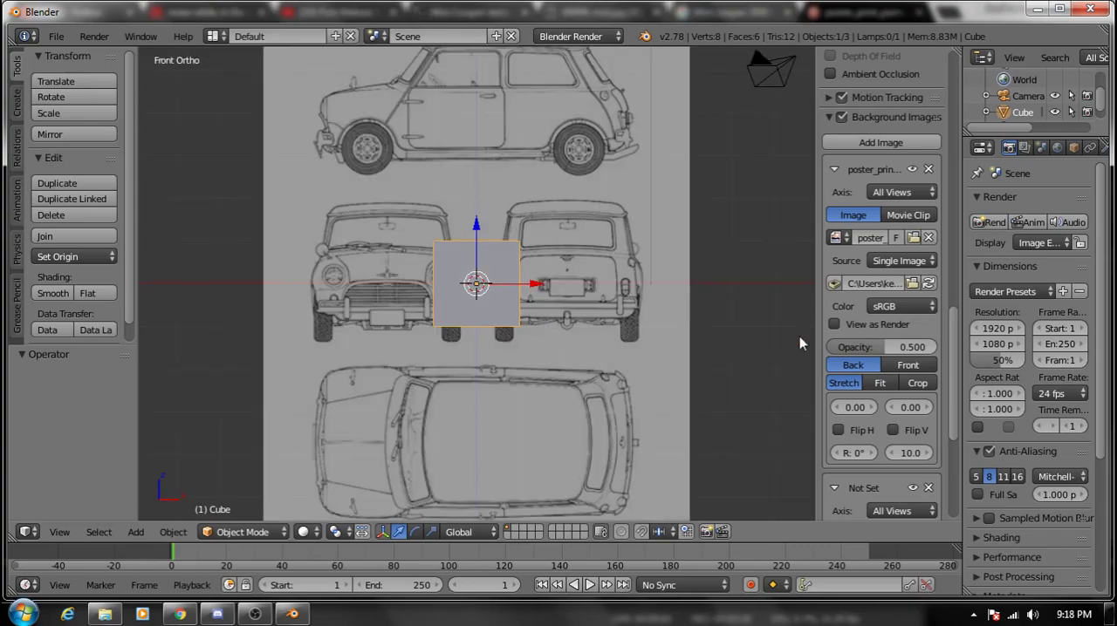
- Set the axis of the blueprint background image to Front
left_click(910, 193)
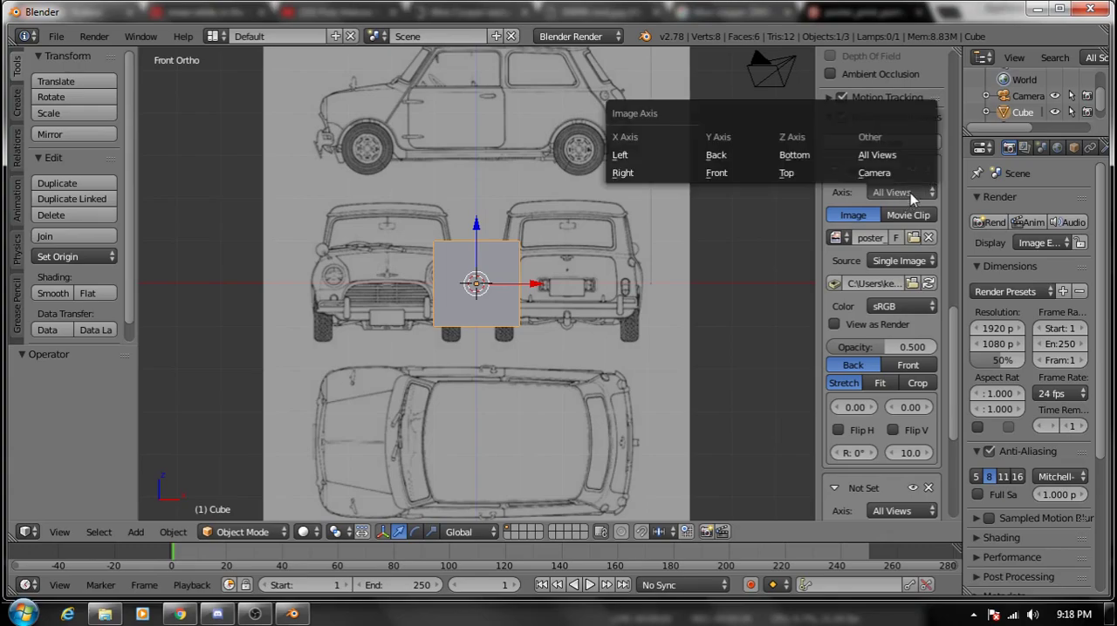
left_click(928, 193)
left_click(724, 177)
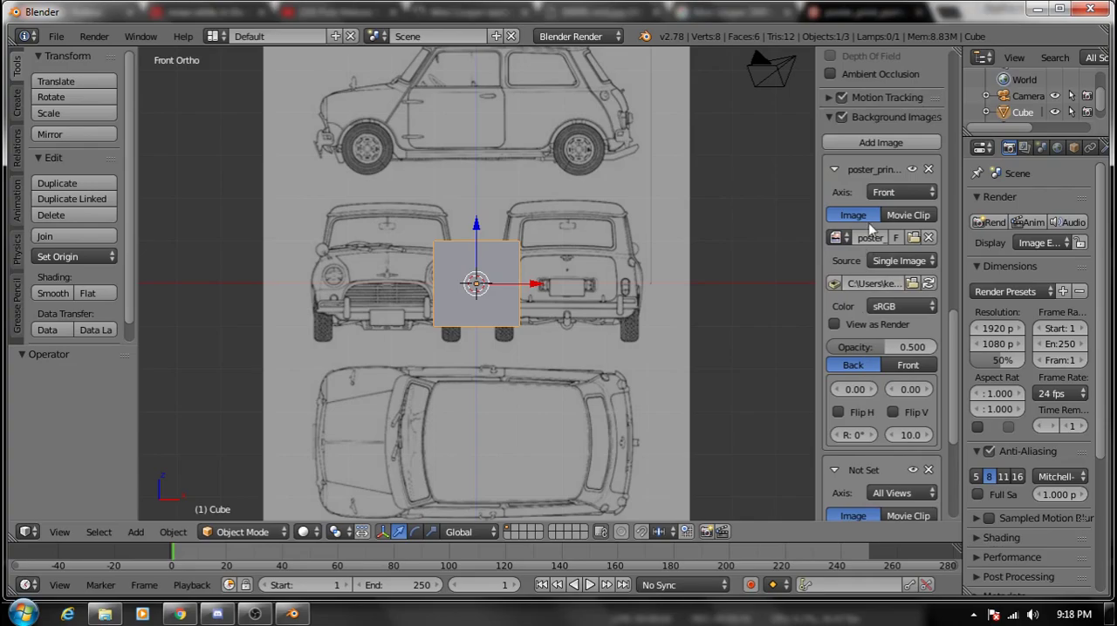
scroll(866, 310, "down", 3)
scroll(875, 469, "down", 3)
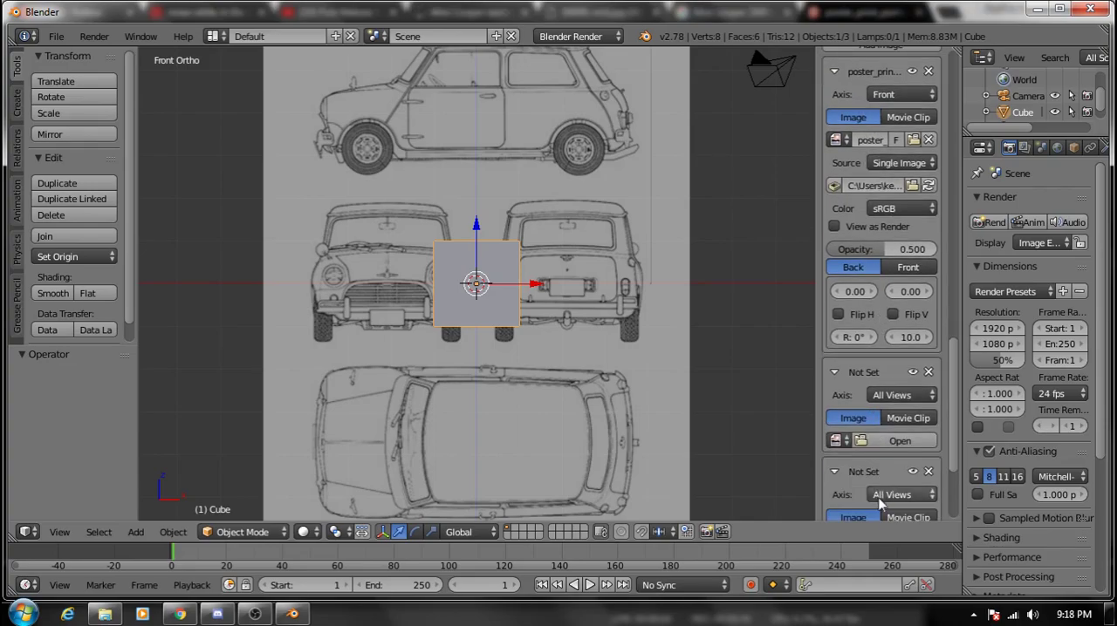
scroll(871, 419, "up", 6)
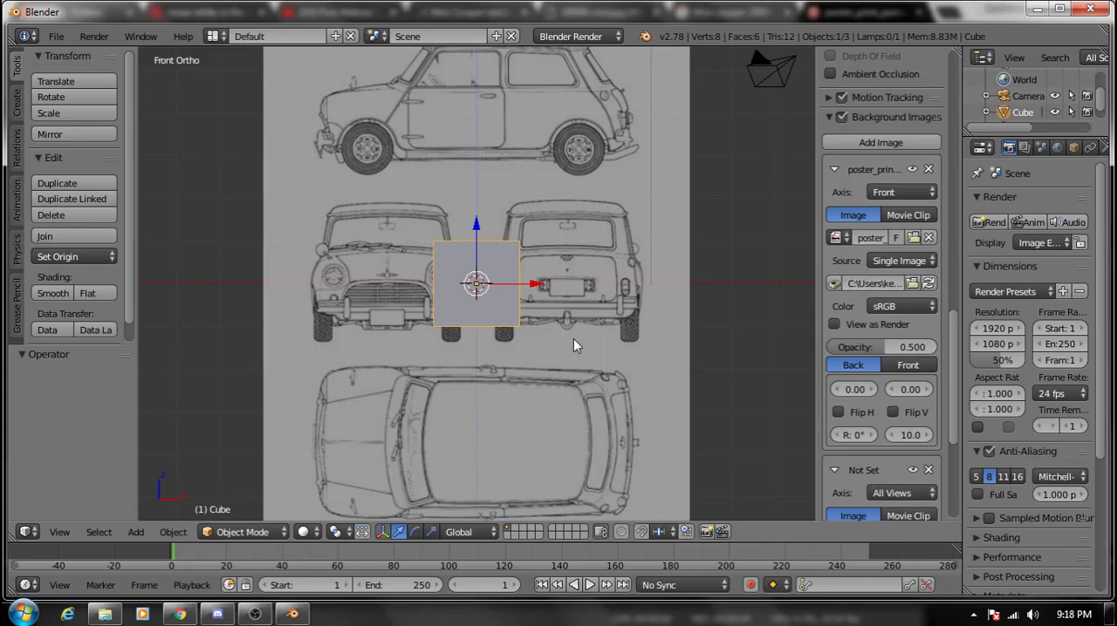
- Display the cube in wireframe so the front-view blueprint can be seen through it
scroll(487, 287, "up", 3)
scroll(487, 287, "down", 3)
scroll(488, 288, "up", 1)
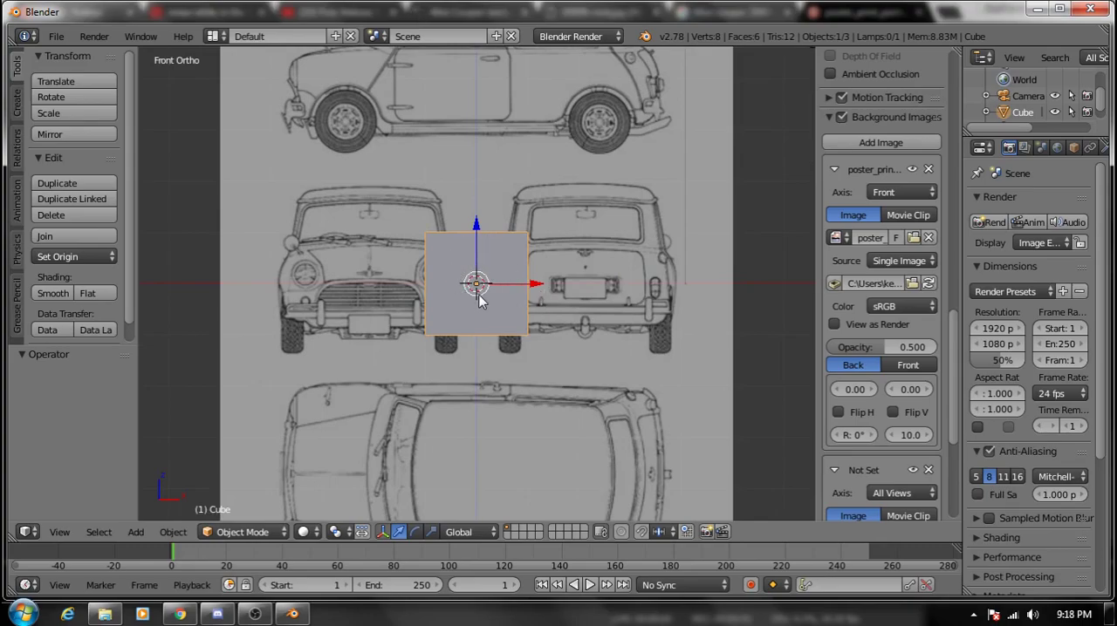
key("x")
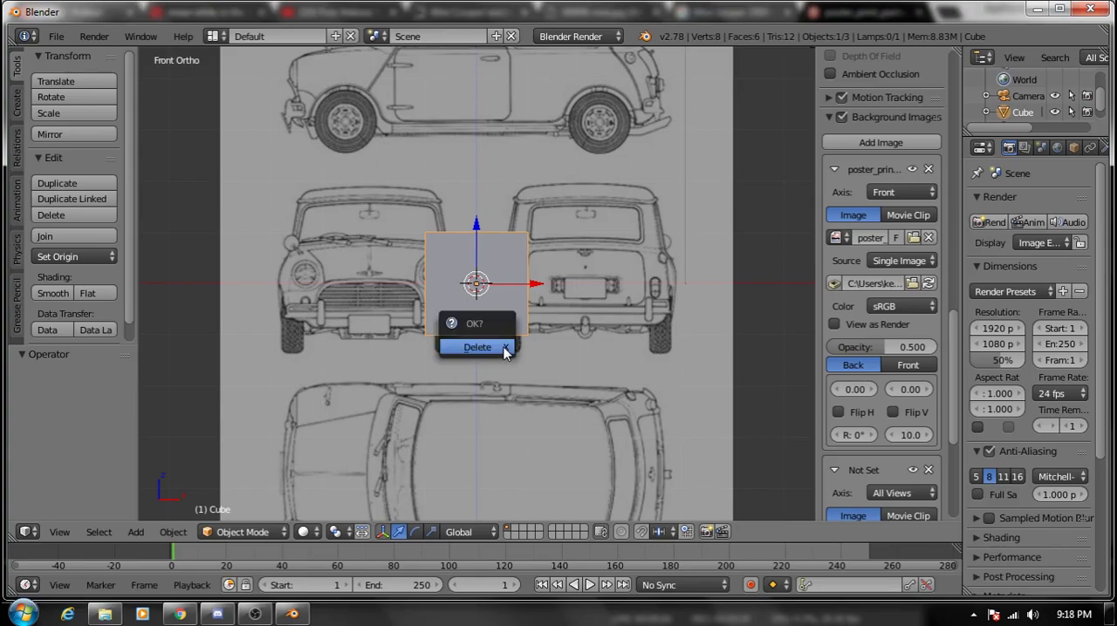
key("z")
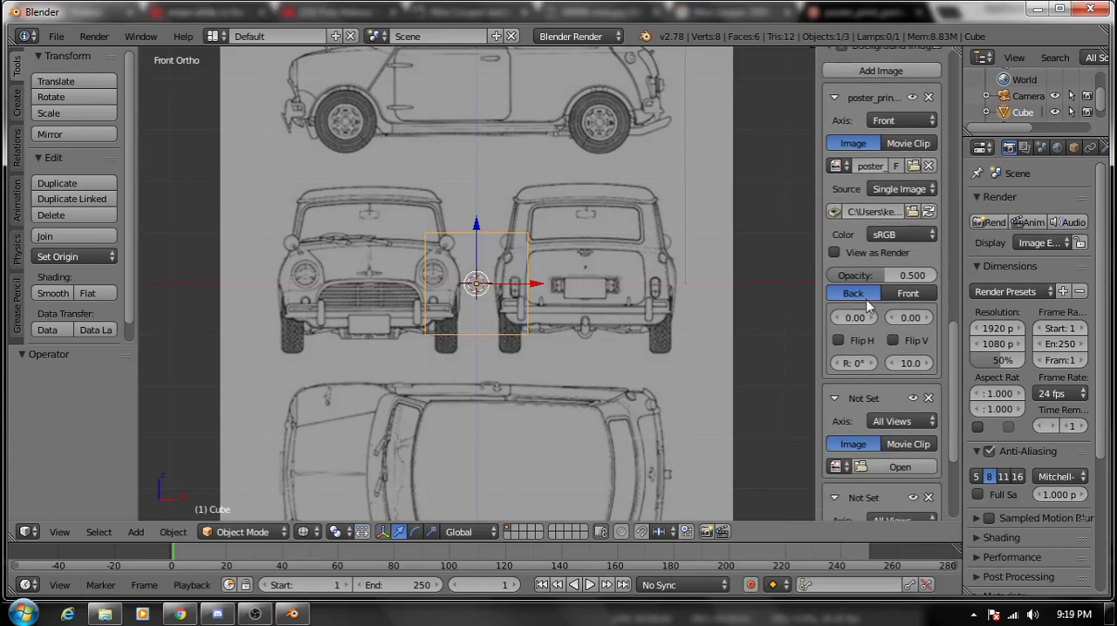
- Set the background image's horizontal offset to 2.09 to centre the car's front drawing on the cube
scroll(867, 297, "up", 2)
scroll(528, 316, "down", 2)
scroll(534, 326, "up", 1)
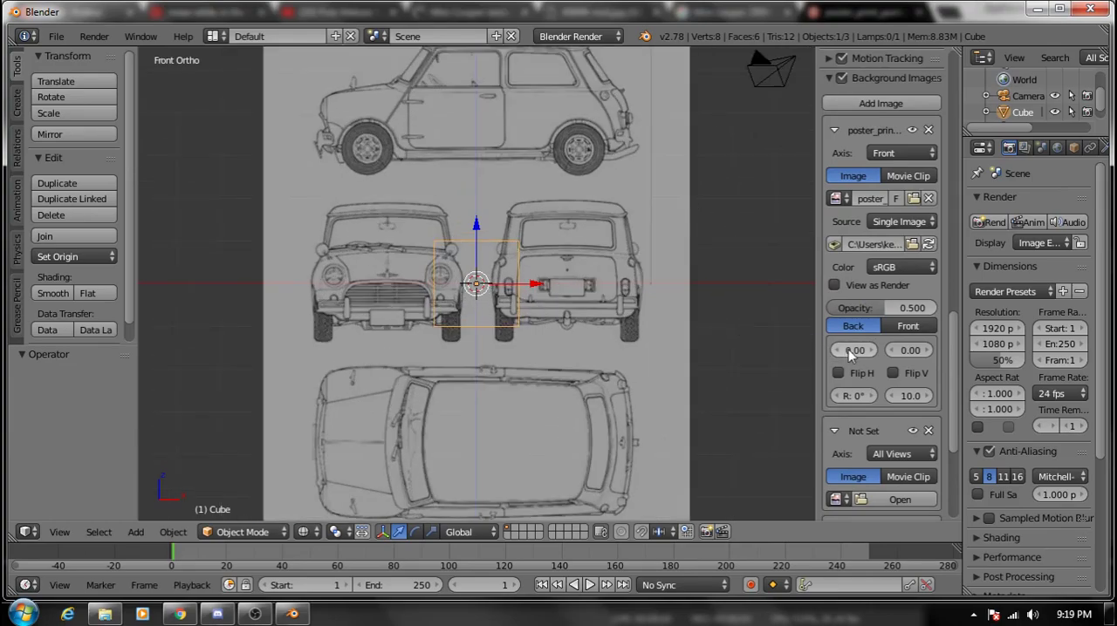
left_click_drag(858, 354, 933, 353)
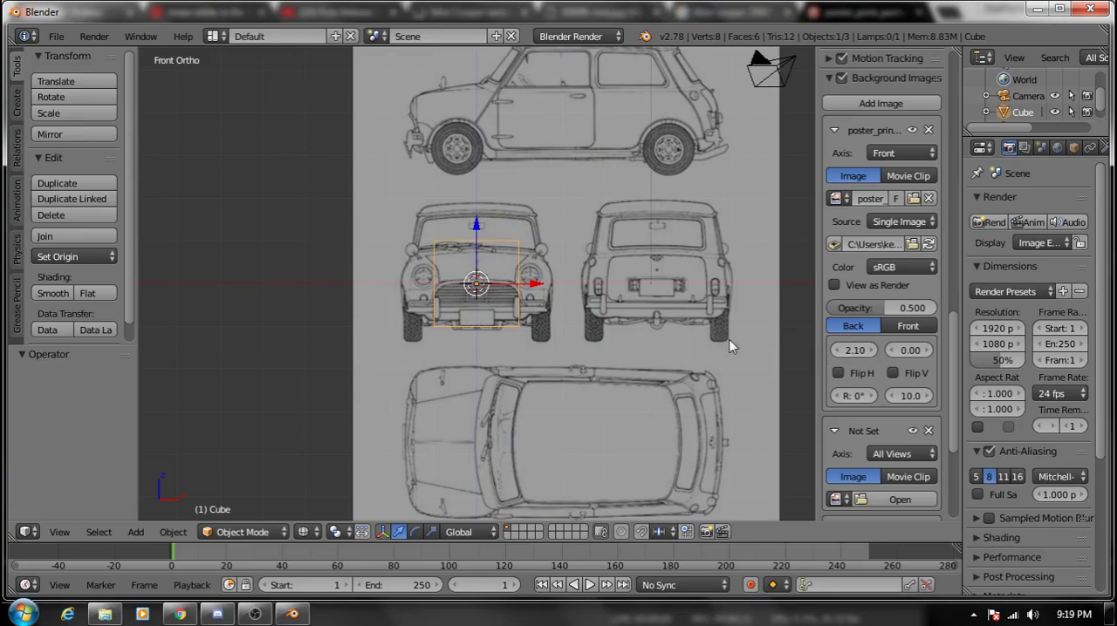
scroll(615, 307, "up", 5)
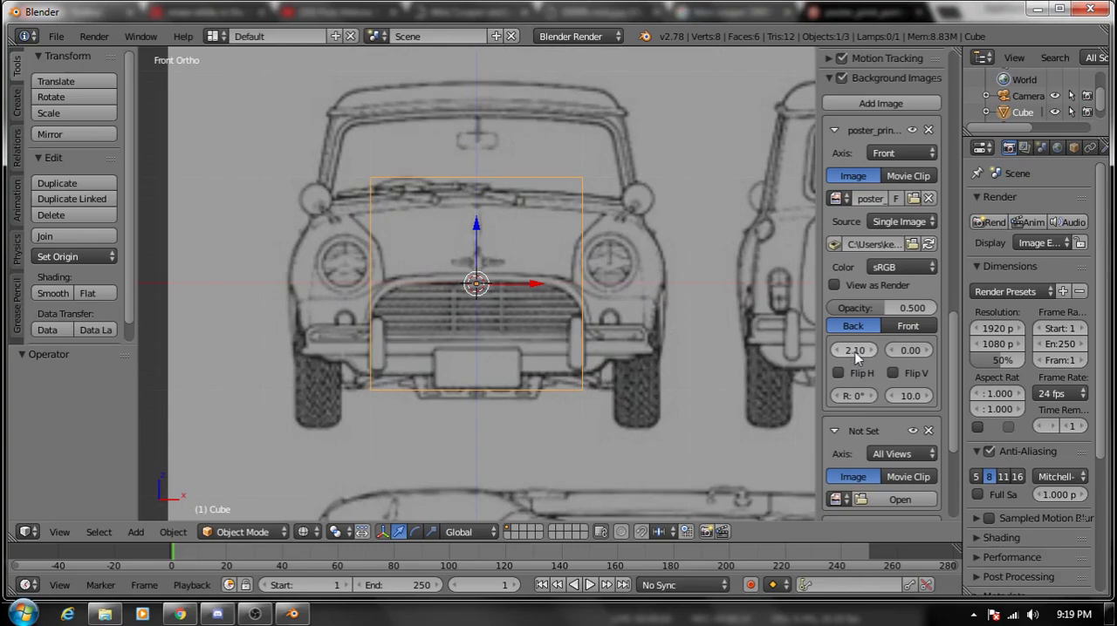
mouse_move(853, 356)
left_mouse_down()
mouse_move(840, 356)
mouse_move(853, 356)
left_mouse_up()
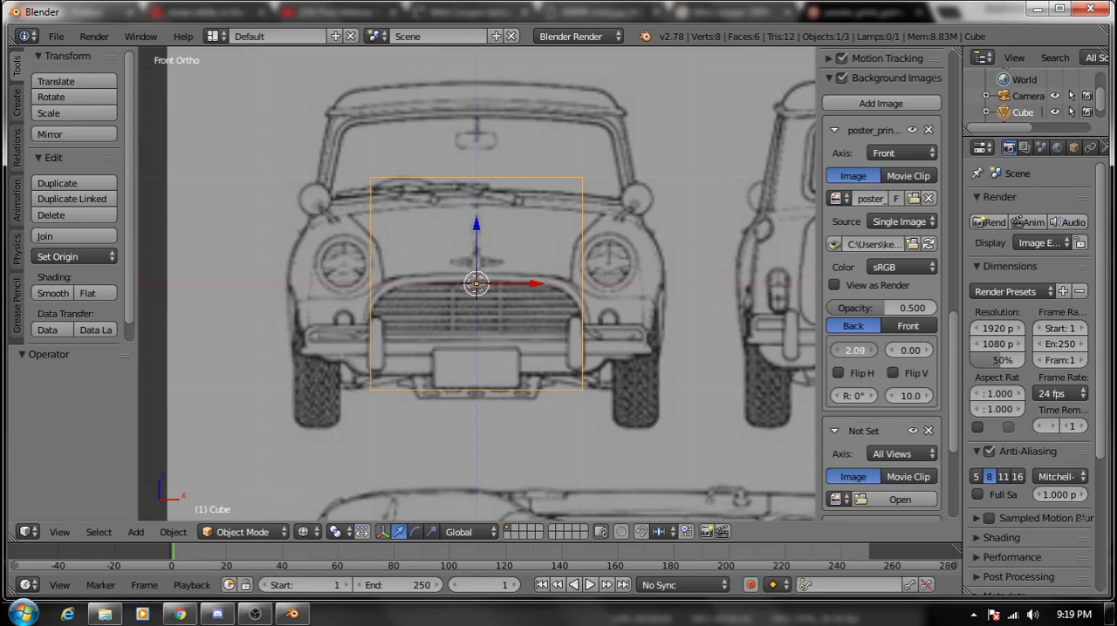
left_click_drag(852, 356, 857, 352)
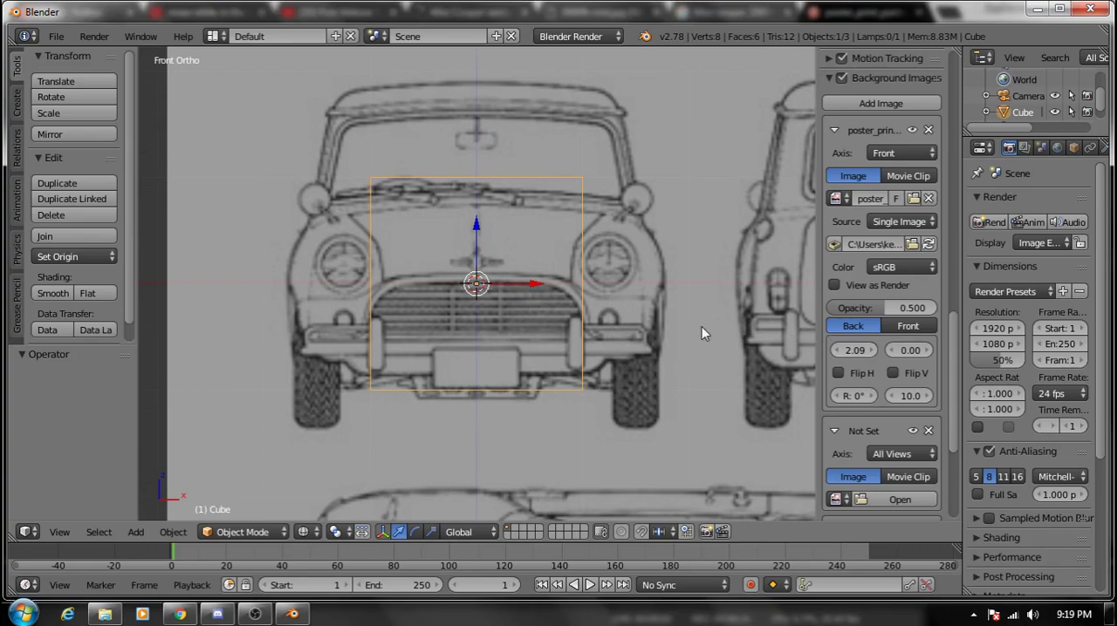
scroll(529, 305, "down", 3)
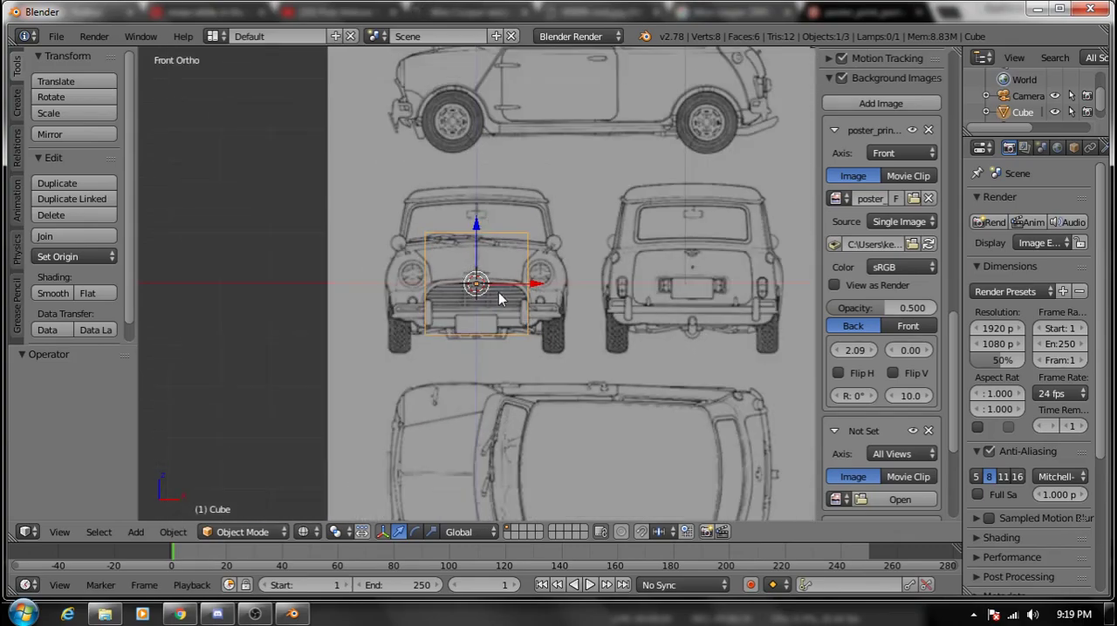
- In Edit Mode, select the cube's four +X side vertices and move them about 0.762 along X to the car body's edge
key("Tab")
scroll(510, 254, "up", 2)
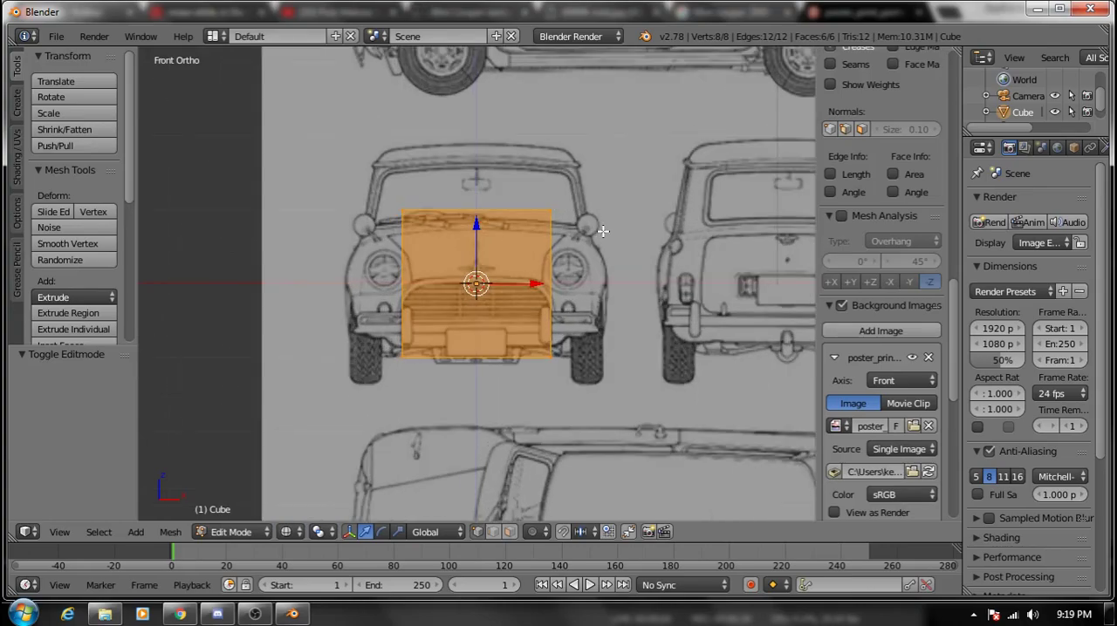
left_click(594, 177)
key("a")
right_click(553, 212)
middle_click_drag(568, 328, 509, 369)
right_click(504, 379, "shift")
right_click(582, 345, "shift")
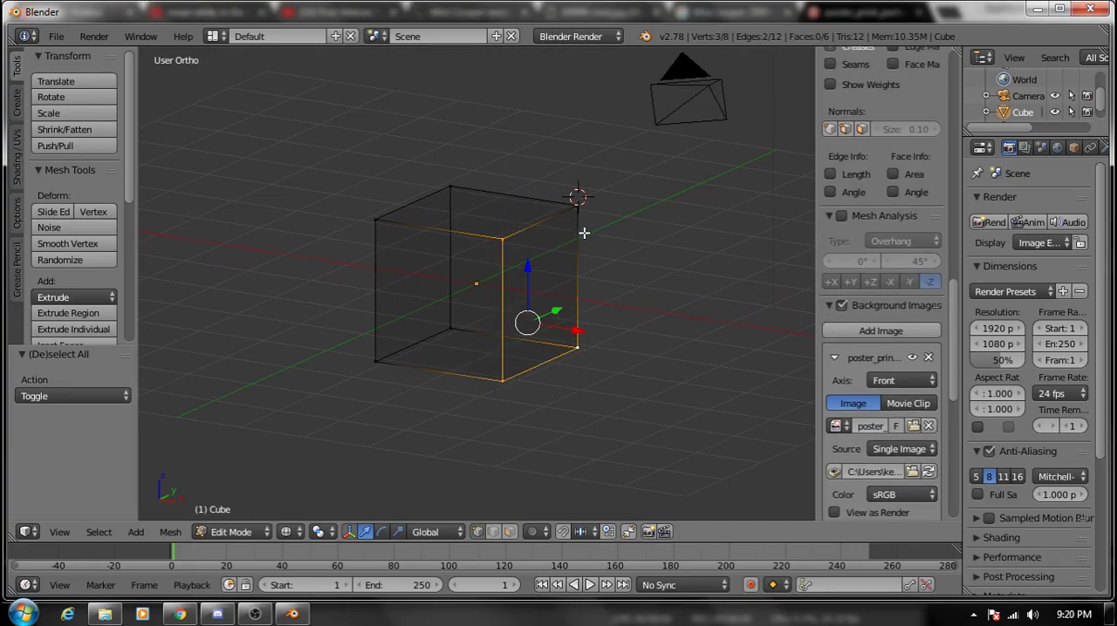
right_click(579, 208, "shift")
key("KP_1")
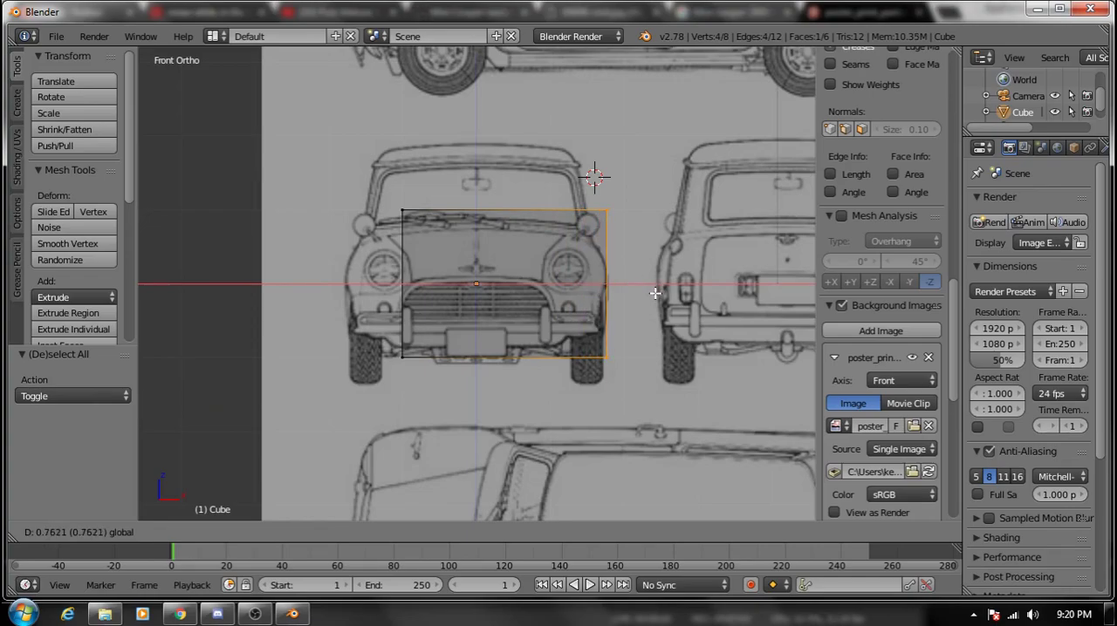
left_click(656, 293)
- Select the cube's four -X side vertices and move them about -0.773 along X to the car body's opposite edge
right_click(401, 356)
middle_click_drag(407, 323, 481, 322)
right_click(515, 375, "shift")
right_click(383, 223, "shift")
right_click(517, 230, "shift")
key("KP_1")
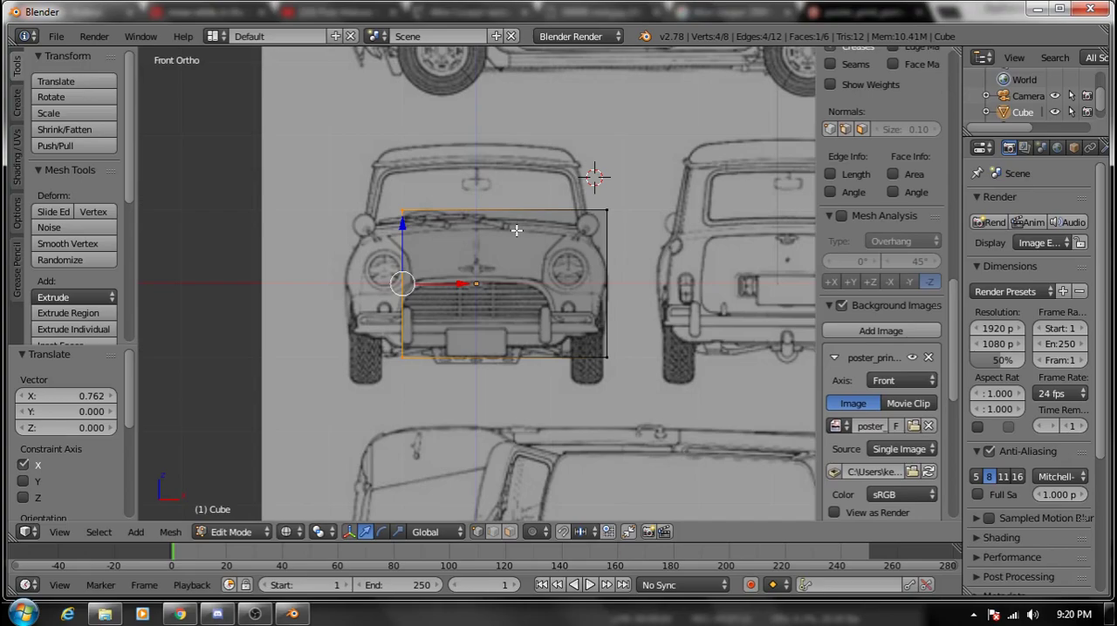
left_click_drag(458, 282, 398, 311)
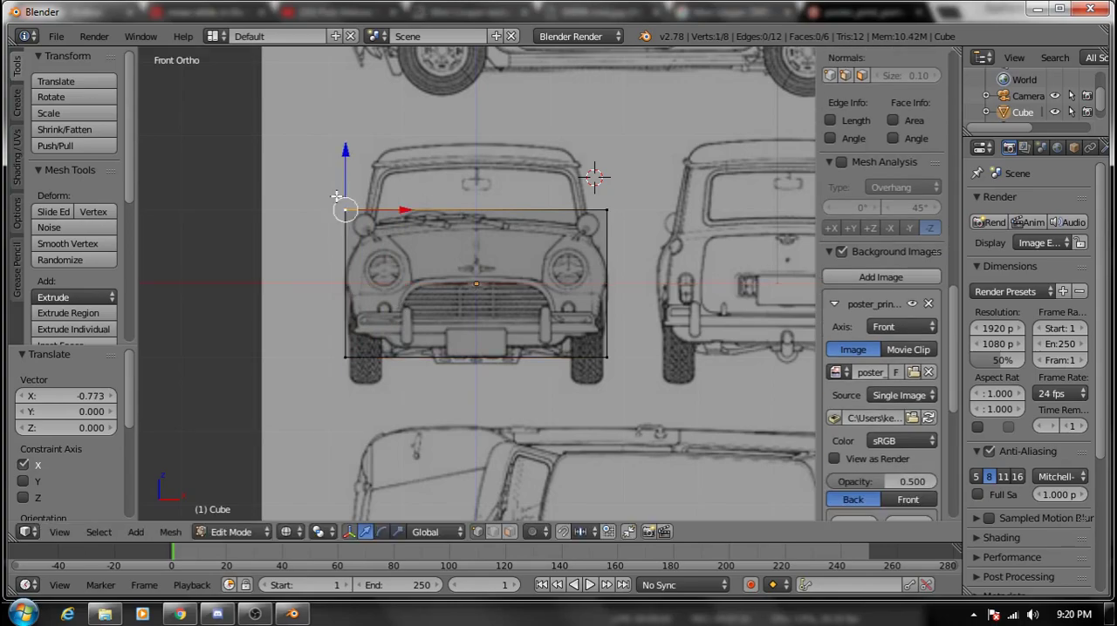
- Select the cube's four top vertices and raise them about 0.906 along Z to the car's roof line
middle_click_drag(336, 197, 339, 247)
right_click(401, 296)
right_click(587, 171, "shift")
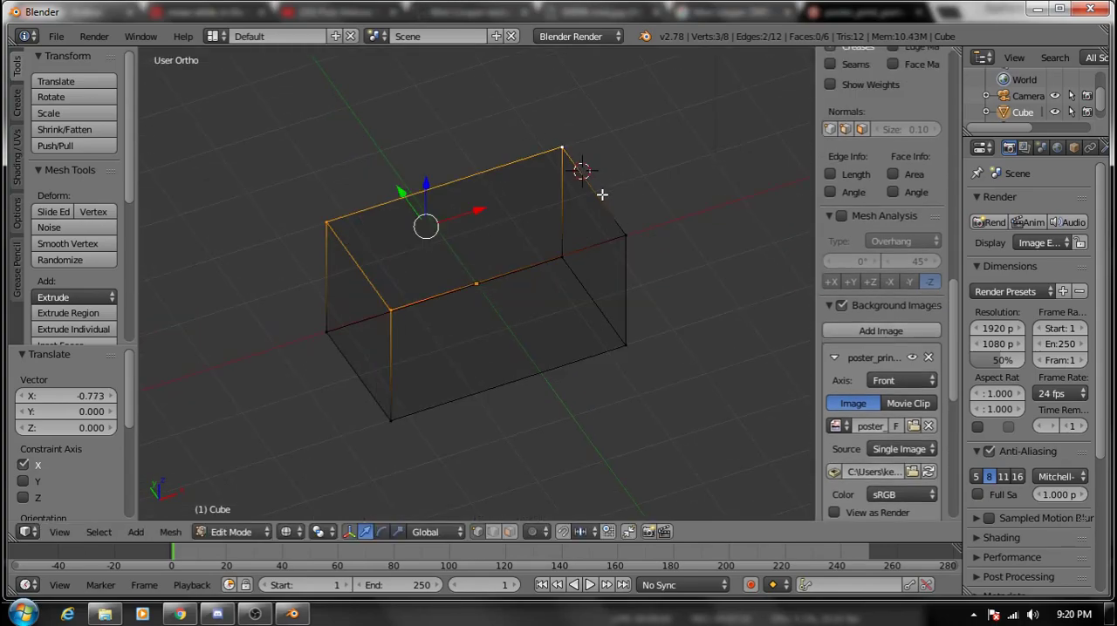
right_click(645, 240, "shift")
key("KP_7")
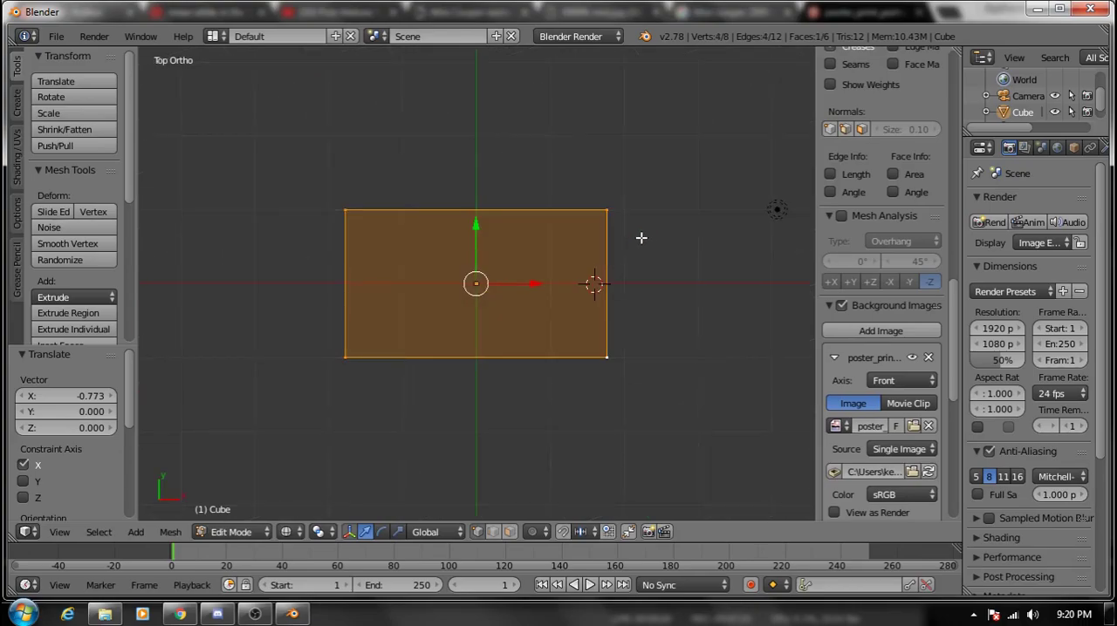
key("KP_1")
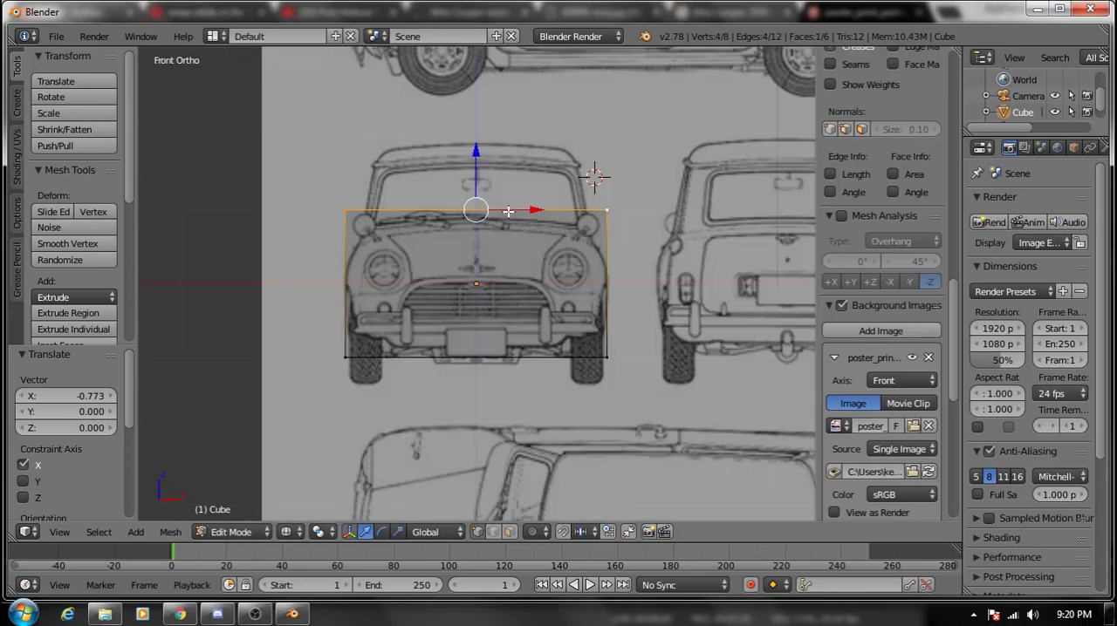
left_click_drag(474, 174, 465, 107)
scroll(502, 376, "up", 1)
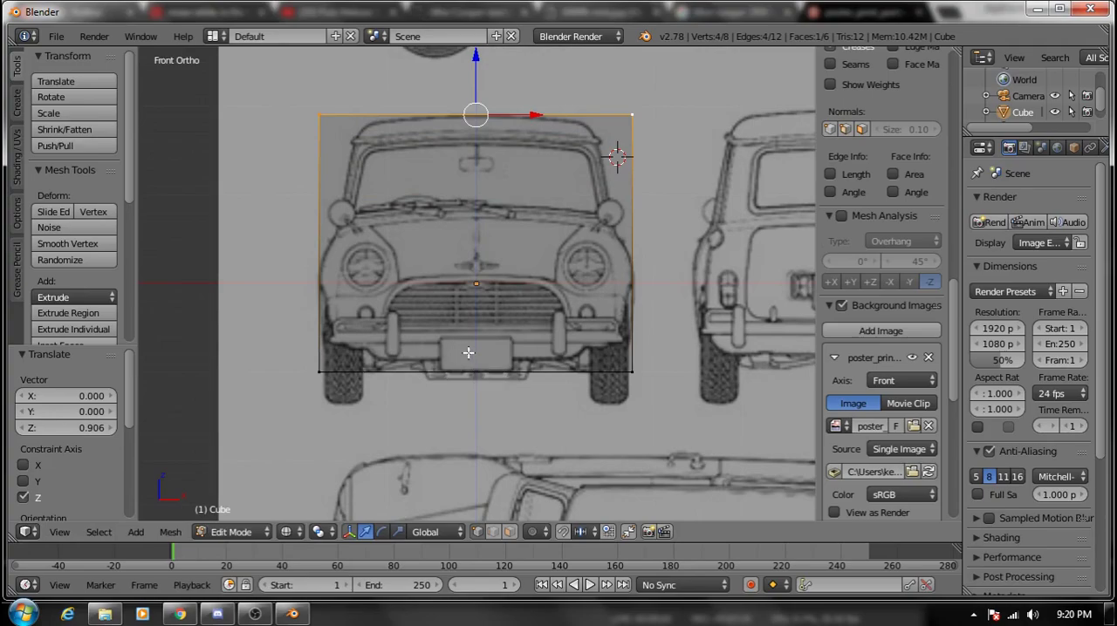
- Select the cube's four bottom vertices and raise them about 0.147 along Z to the underside of the car body in front view
right_click(307, 371)
middle_click_drag(307, 371, 419, 392)
right_click(275, 378, "shift")
right_click(555, 347, "shift")
right_click(612, 364, "shift")
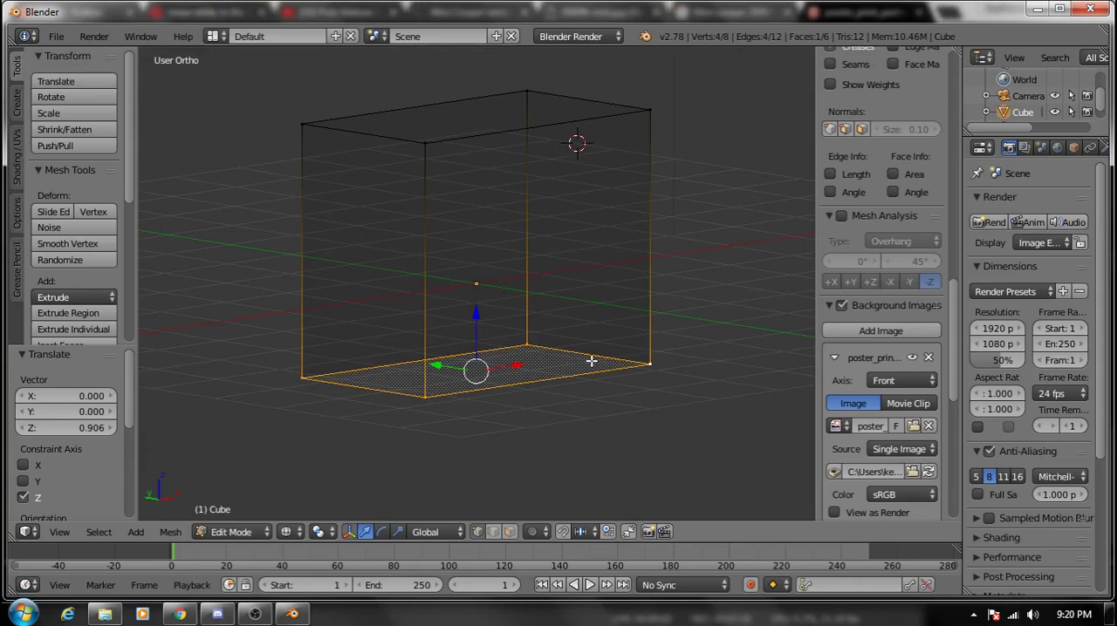
key("KP_1")
left_click_drag(473, 319, 469, 306)
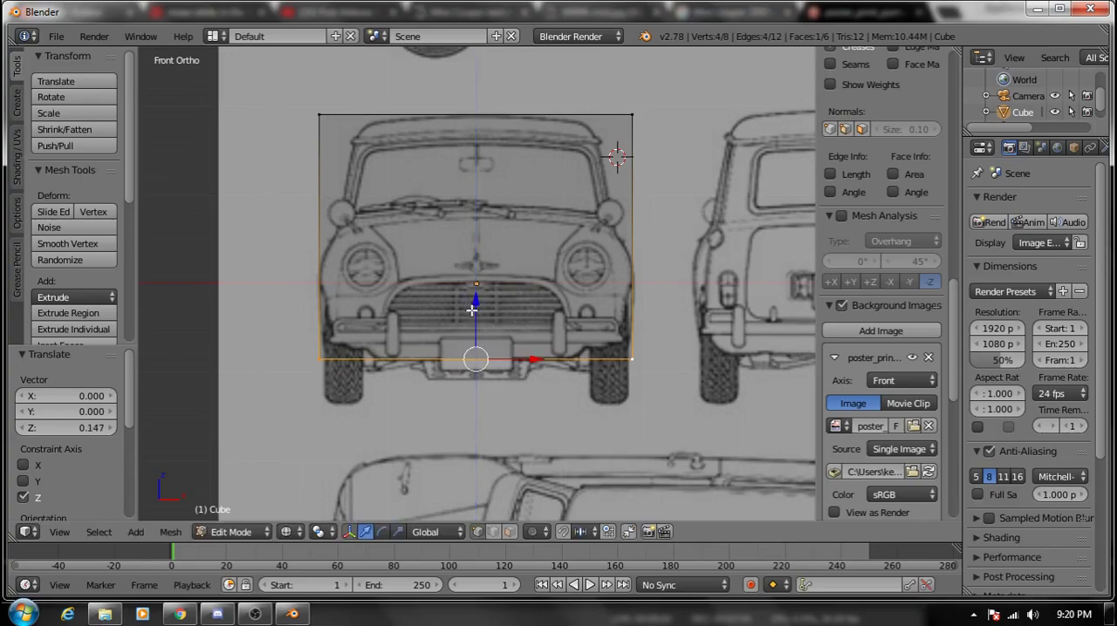
- Collapse the front background image's settings and set the second image slot's axis to Left
scroll(509, 289, "down", 3)
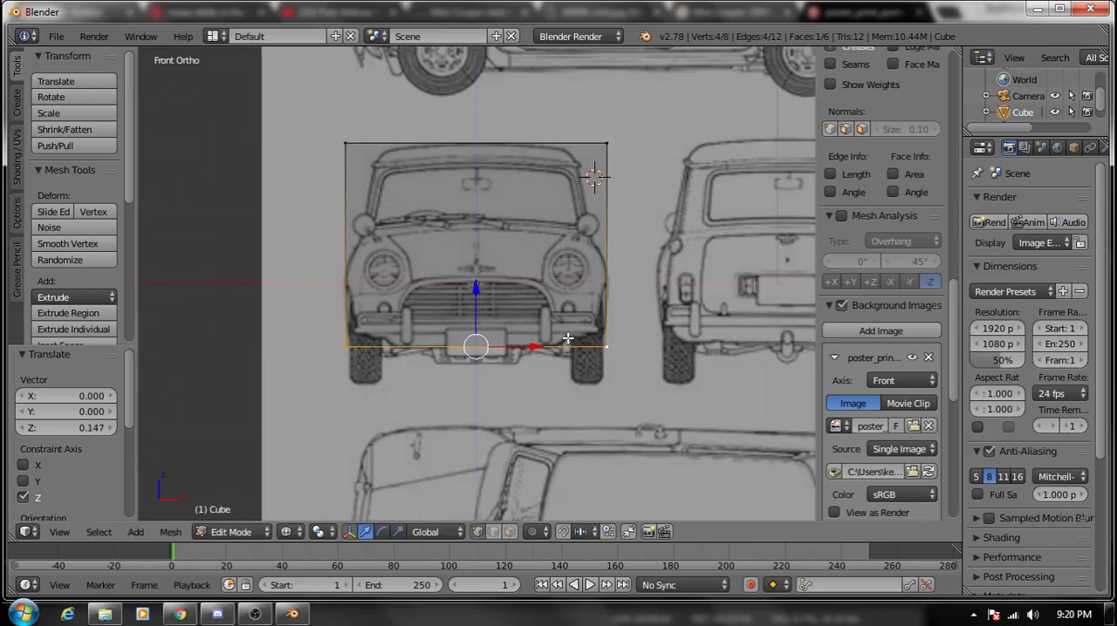
scroll(898, 369, "down", 5)
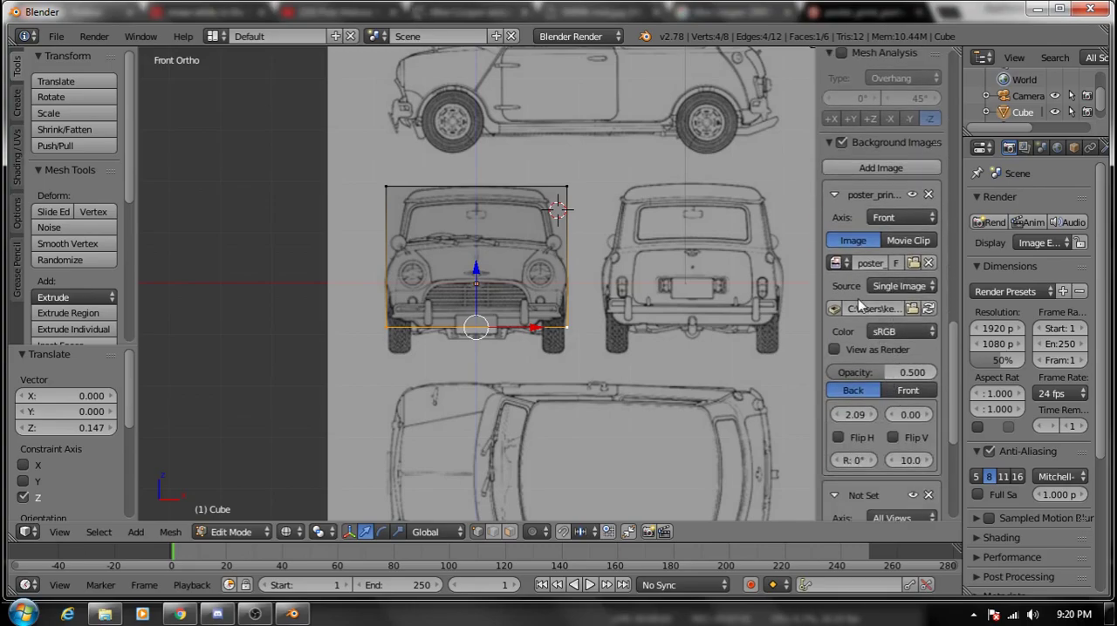
left_click(832, 196)
left_click(903, 273)
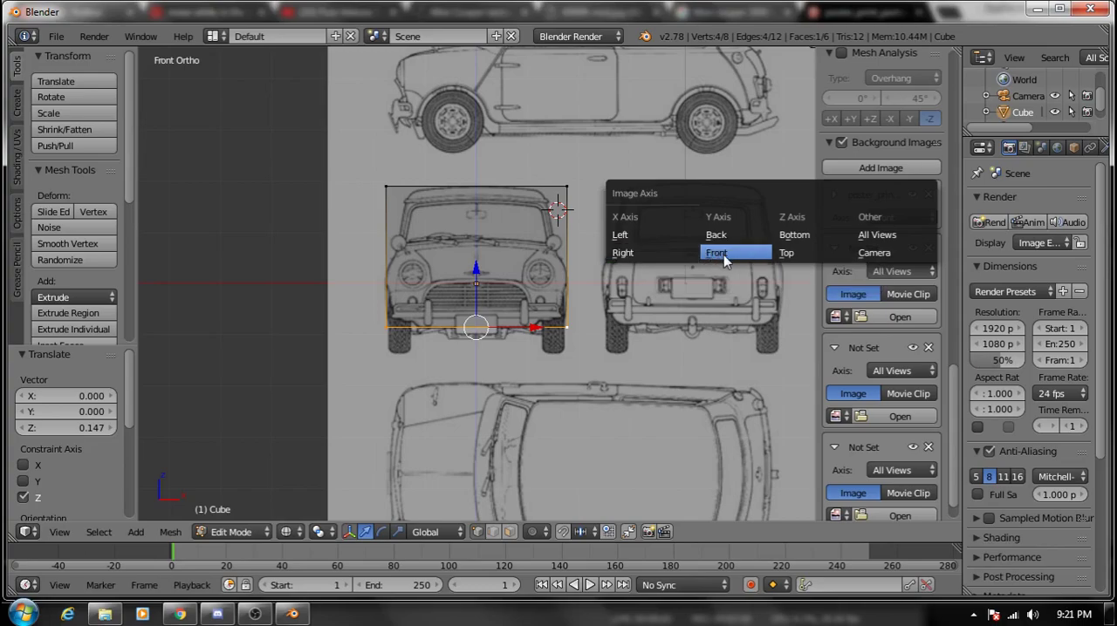
left_click(654, 237)
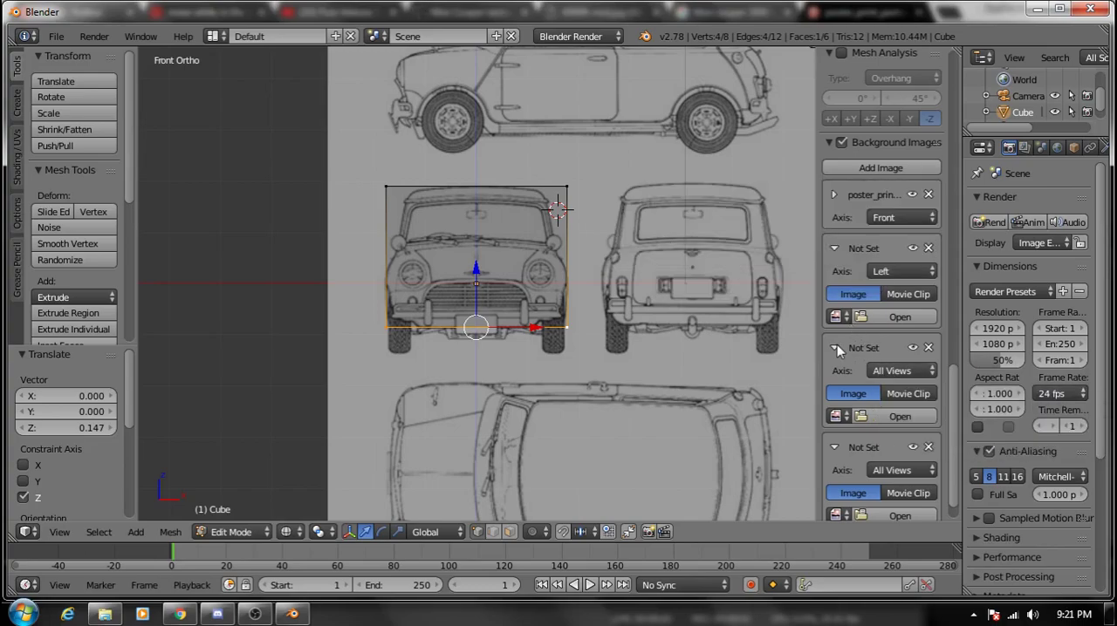
- Set the third background image slot's axis to Right and assign poster_print_portrait_blueprint.jpg to it
left_click(904, 371)
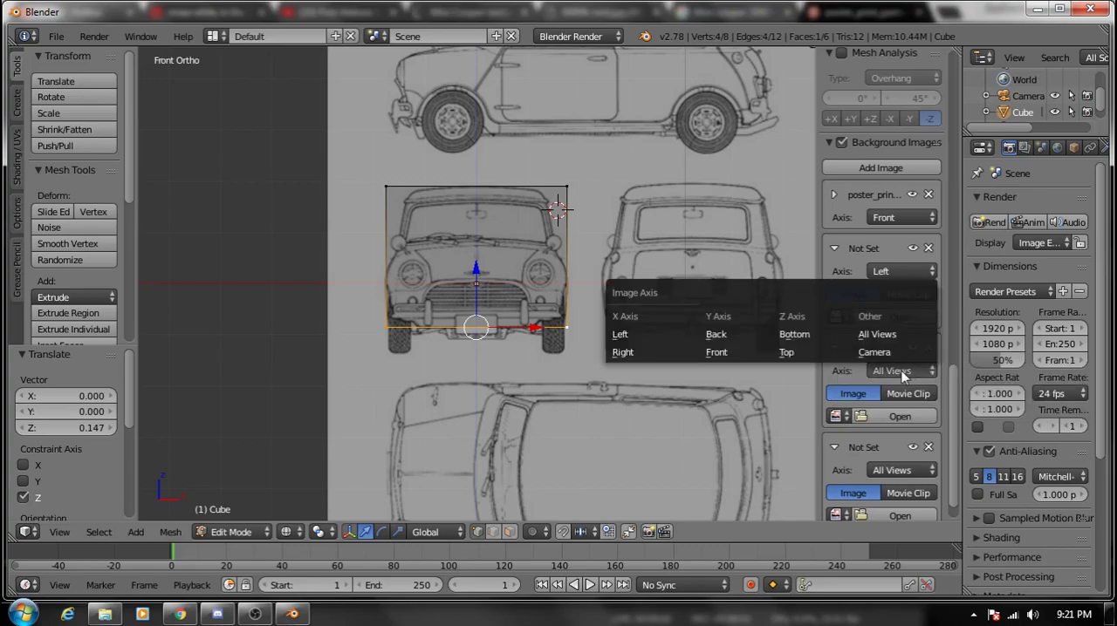
left_click(685, 353)
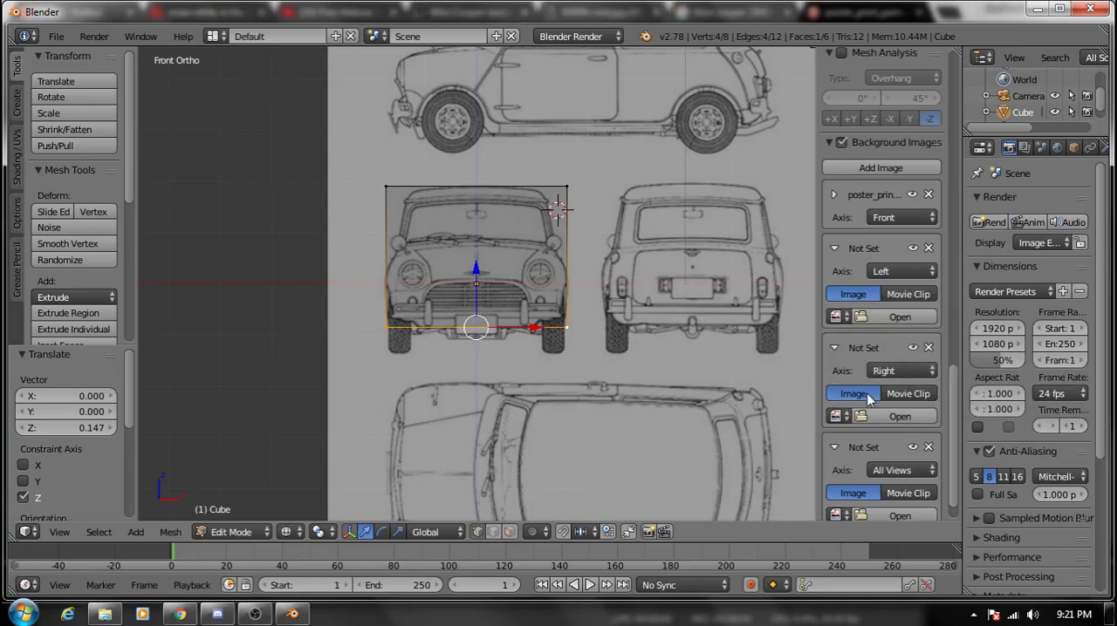
left_click(836, 416)
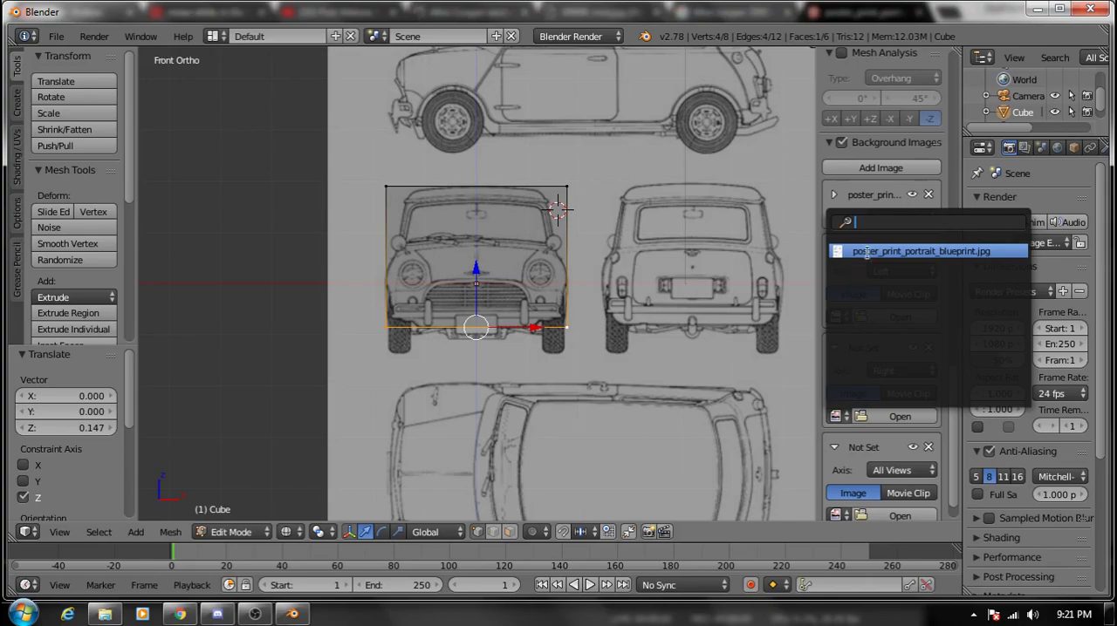
left_click(864, 251)
scroll(814, 346, "down", 3)
scroll(834, 288, "up", 1)
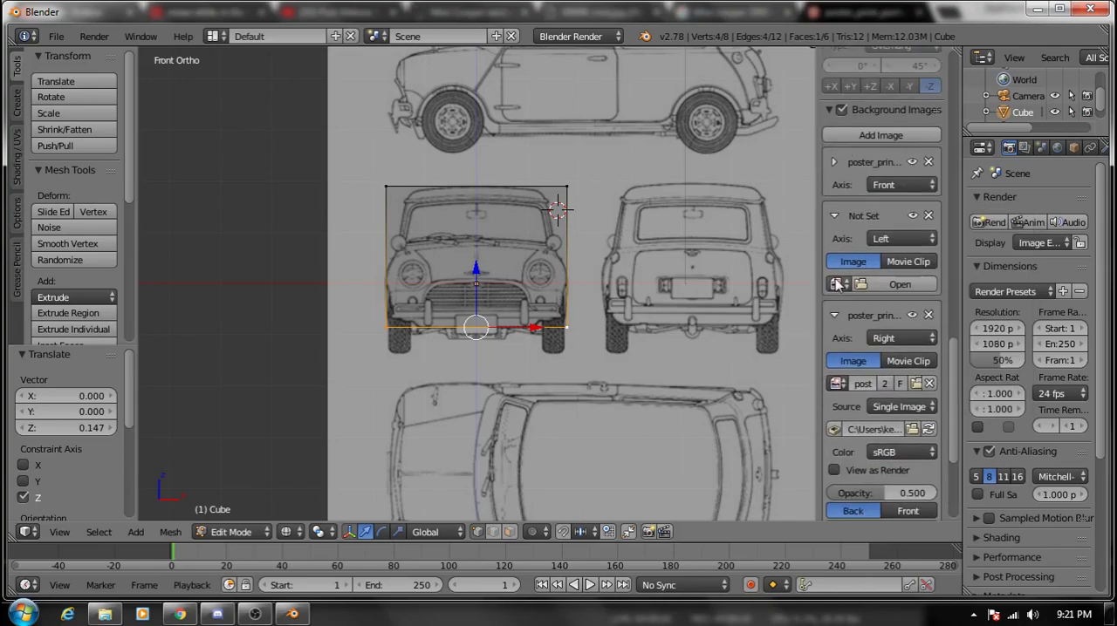
- In right view, offset the background image to 2.30 horizontally and -2.97 vertically, lining up the car's side drawing with the cube
scroll(855, 307, "down", 1)
key("KP_3")
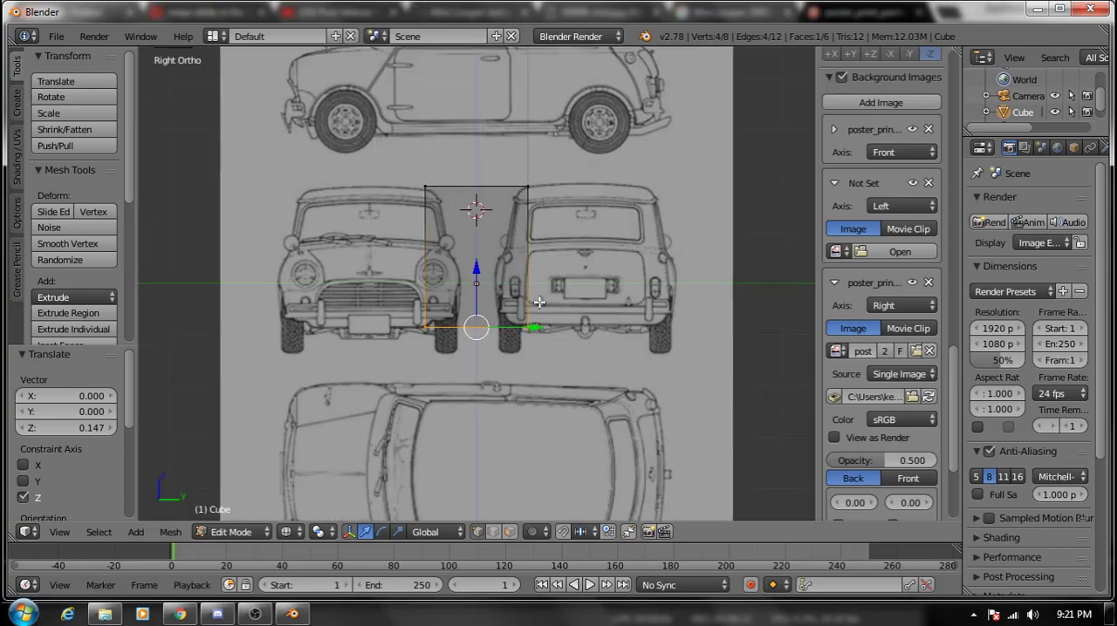
scroll(886, 438, "down", 2)
scroll(883, 437, "down", 1)
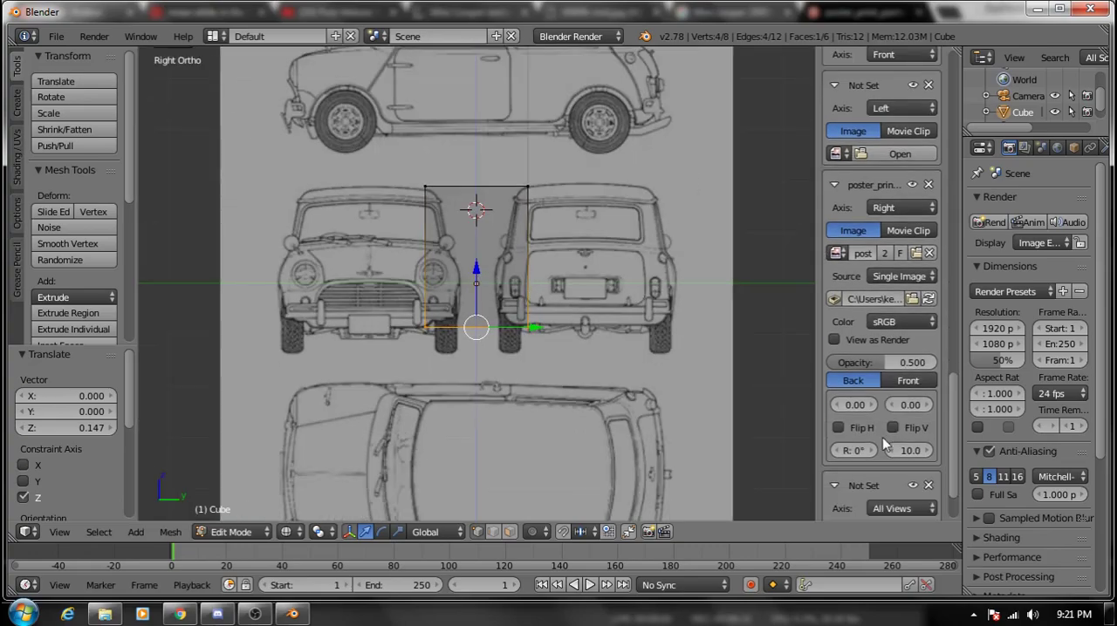
mouse_move(859, 406)
left_mouse_down()
mouse_move(894, 408)
mouse_move(861, 427)
mouse_move(892, 406)
mouse_move(868, 407)
left_mouse_up()
scroll(910, 406, "up", 1)
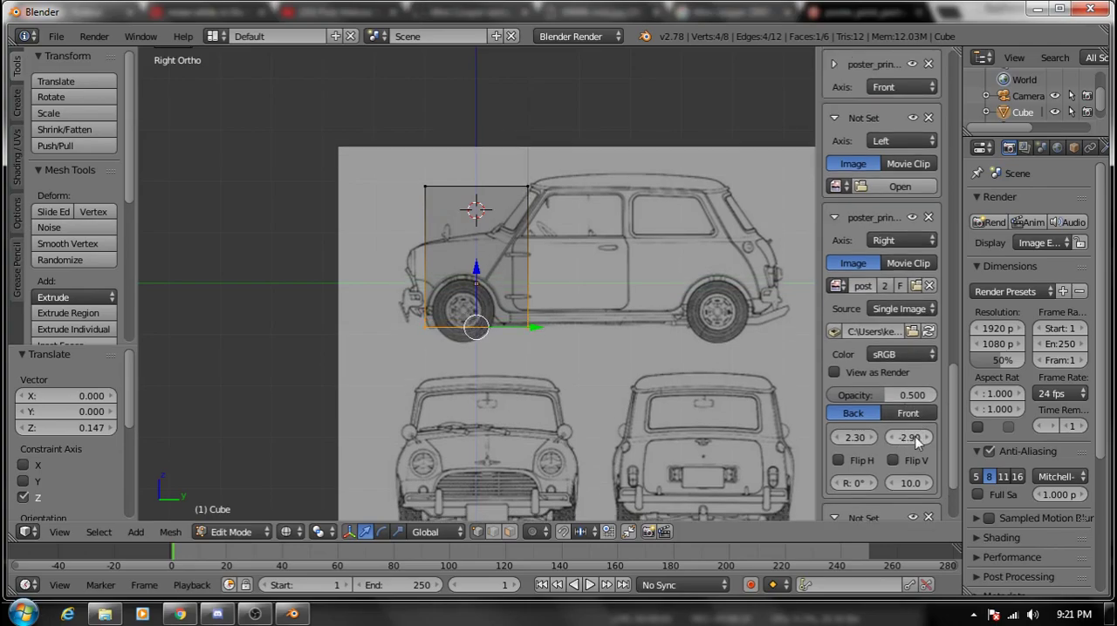
left_click_drag(910, 438, 902, 437)
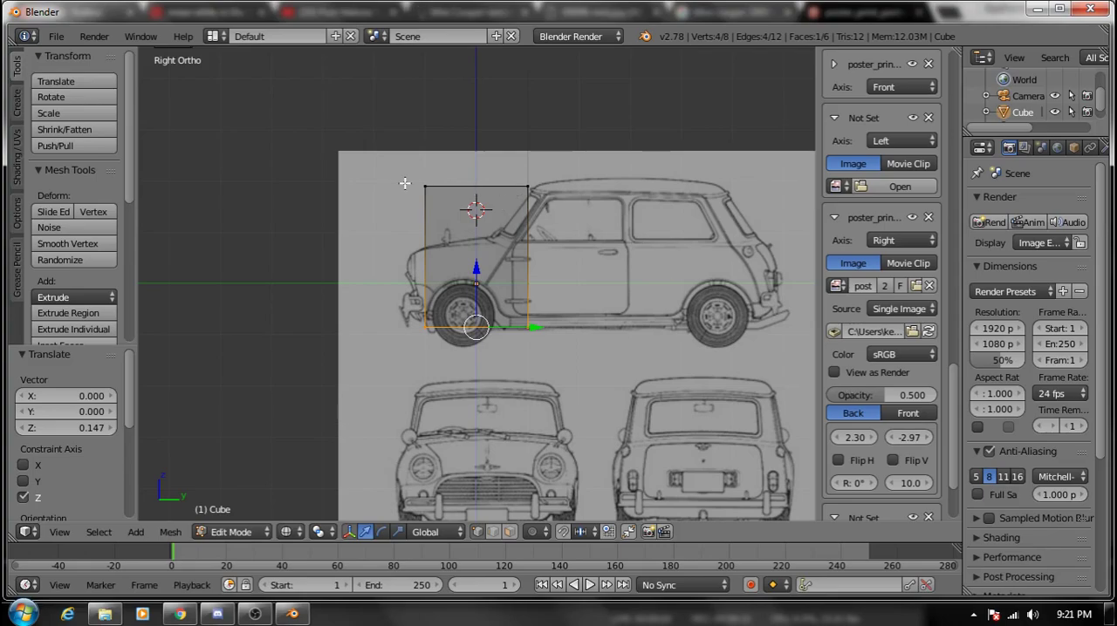
- Select the cube's four +Y side vertices and move them about 4.978 along Y to the car's rear end in right view
right_click(527, 187)
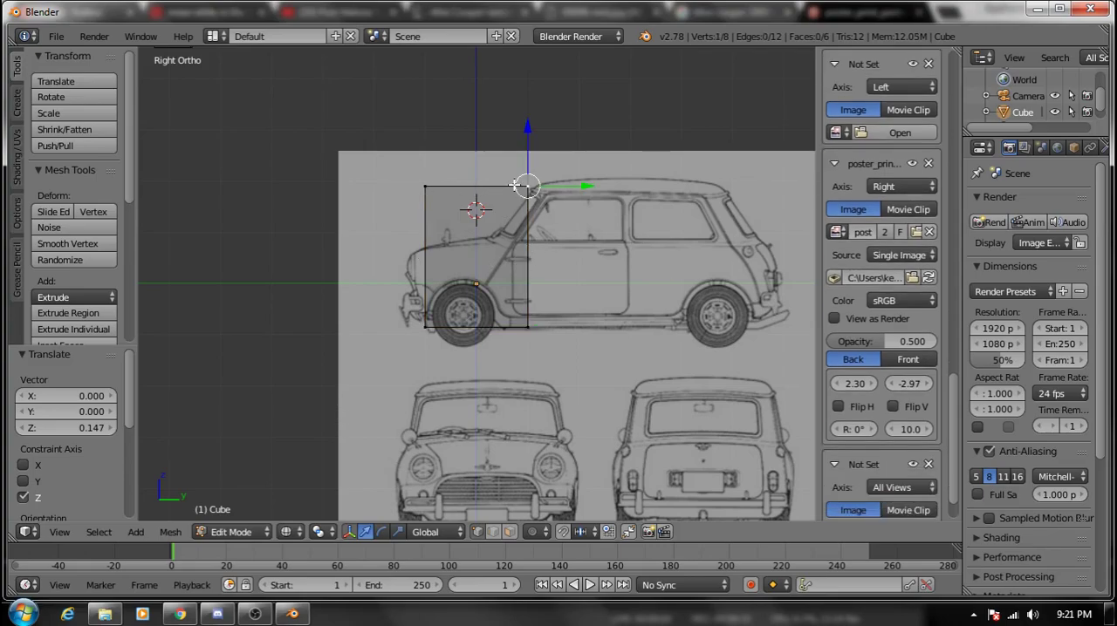
middle_click_drag(565, 255, 423, 336)
right_click(419, 338, "shift")
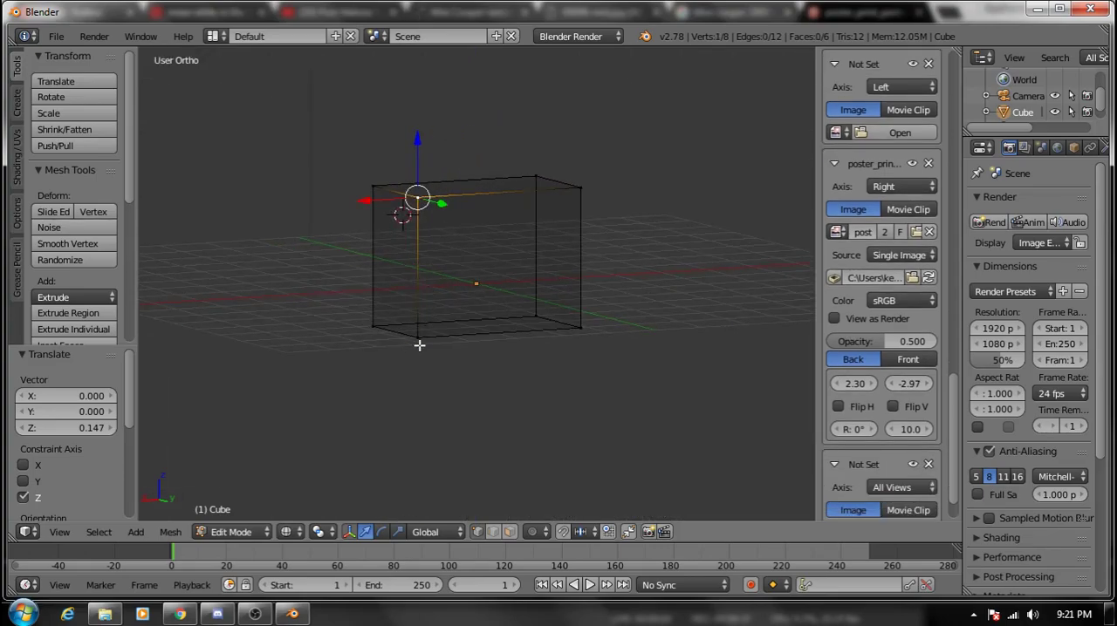
right_click(581, 317, "shift")
right_click(590, 194, "shift")
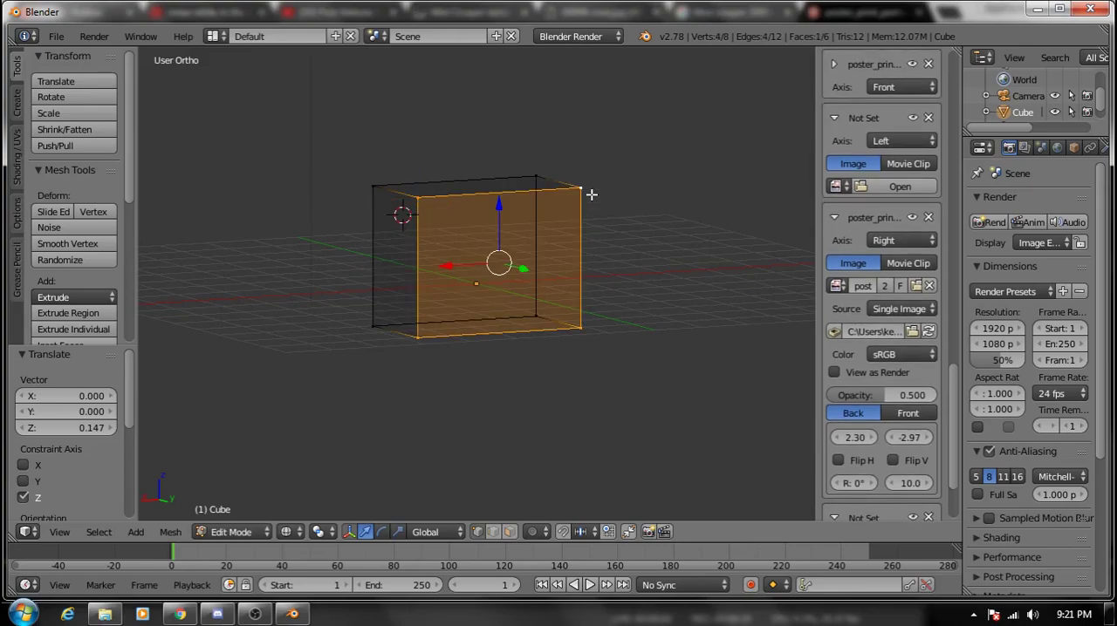
key("KP_1")
key("KP_3")
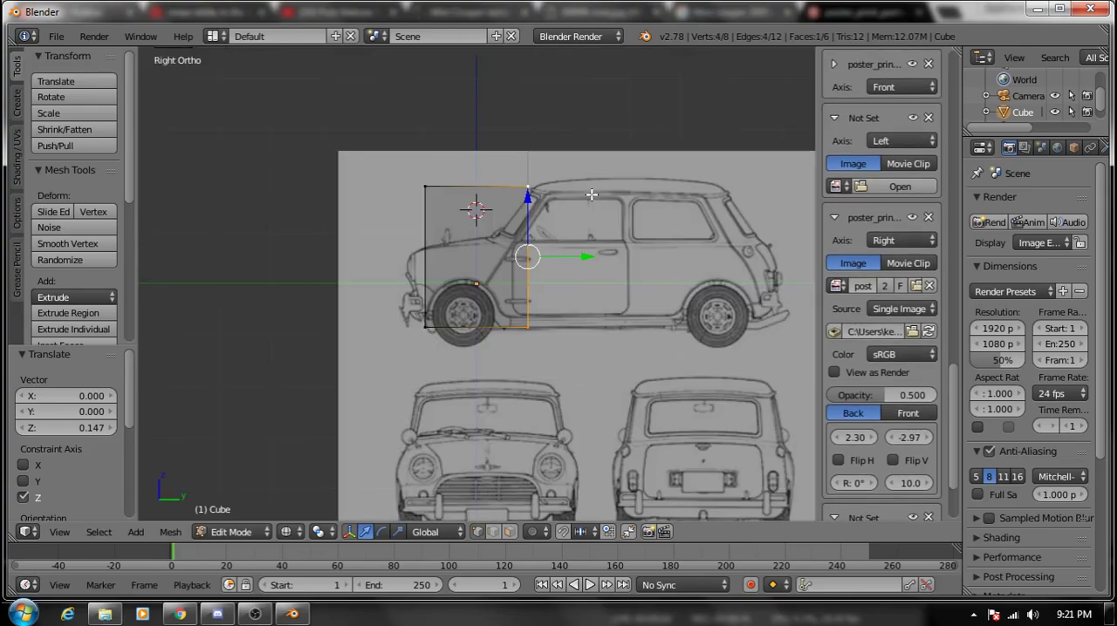
left_click_drag(556, 255, 811, 277)
- Select the cube's four -Y side vertices and move them about -0.429 along Y to the car's front end in right view
right_click(424, 311)
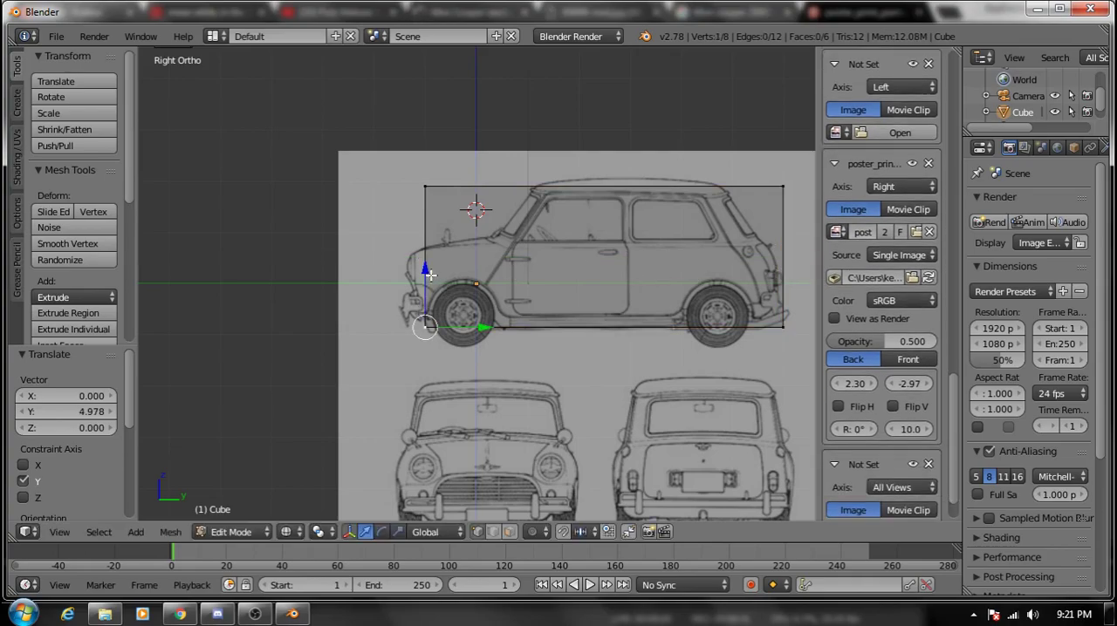
middle_click_drag(432, 276, 499, 280)
right_click(397, 327, "shift")
right_click(385, 192, "shift")
right_click(463, 184, "shift")
key("KP_1")
key("KP_3")
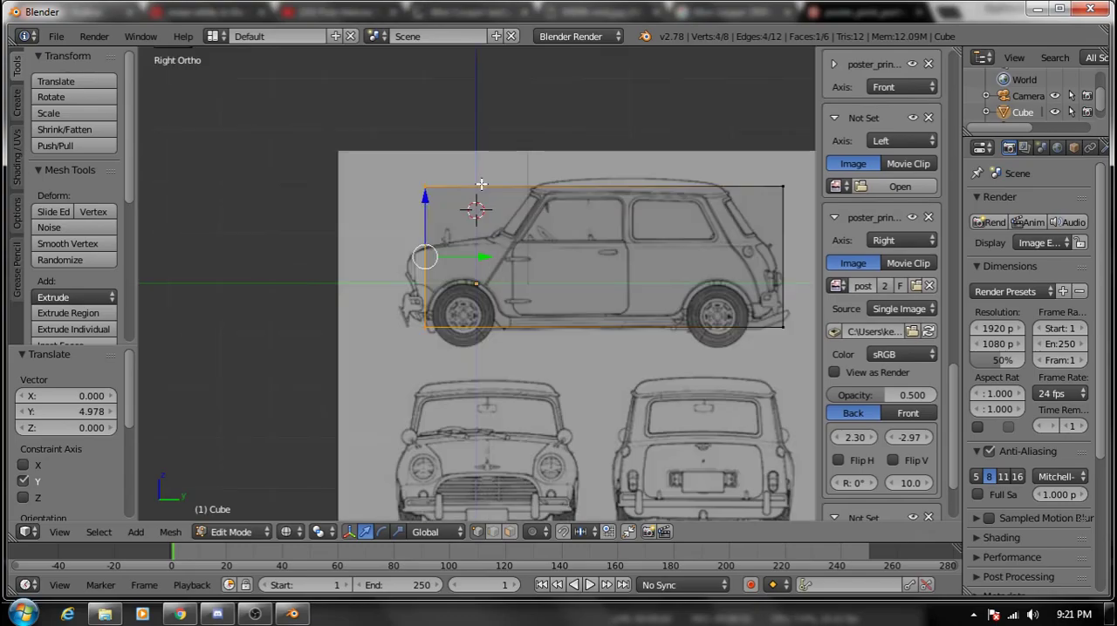
key("g")
key("y")
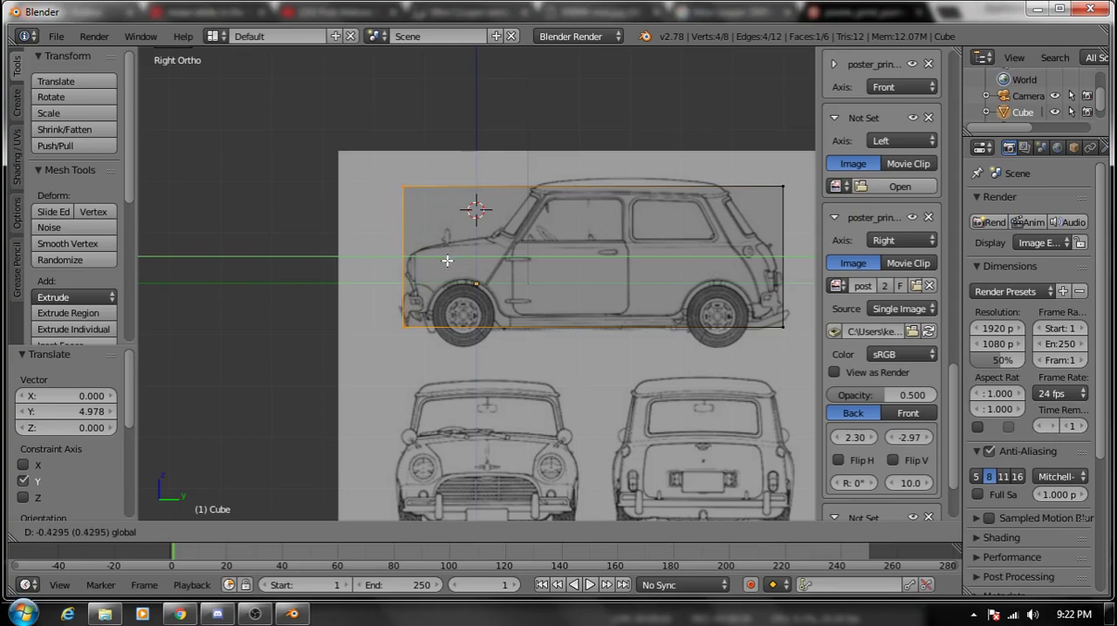
left_click(447, 261)
- Select the cube's four top vertices and raise them about 0.127 along Z to the side drawing's roof line, comparing front and right views
right_click(419, 183)
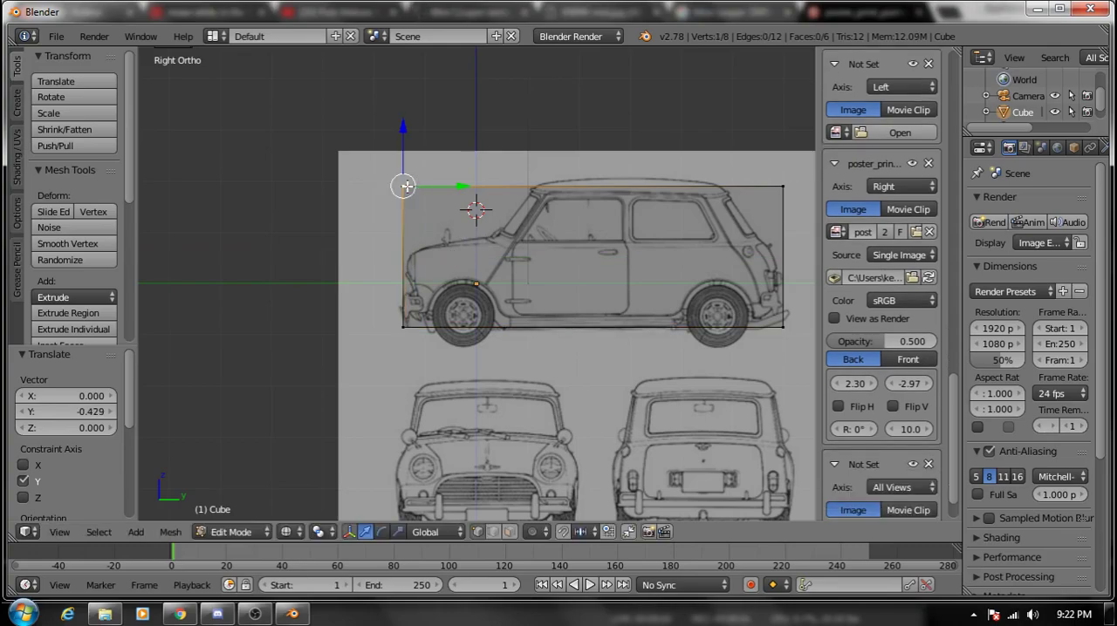
middle_click_drag(407, 185, 544, 202)
right_click(539, 204, "shift")
right_click(550, 143, "shift")
right_click(671, 146, "shift")
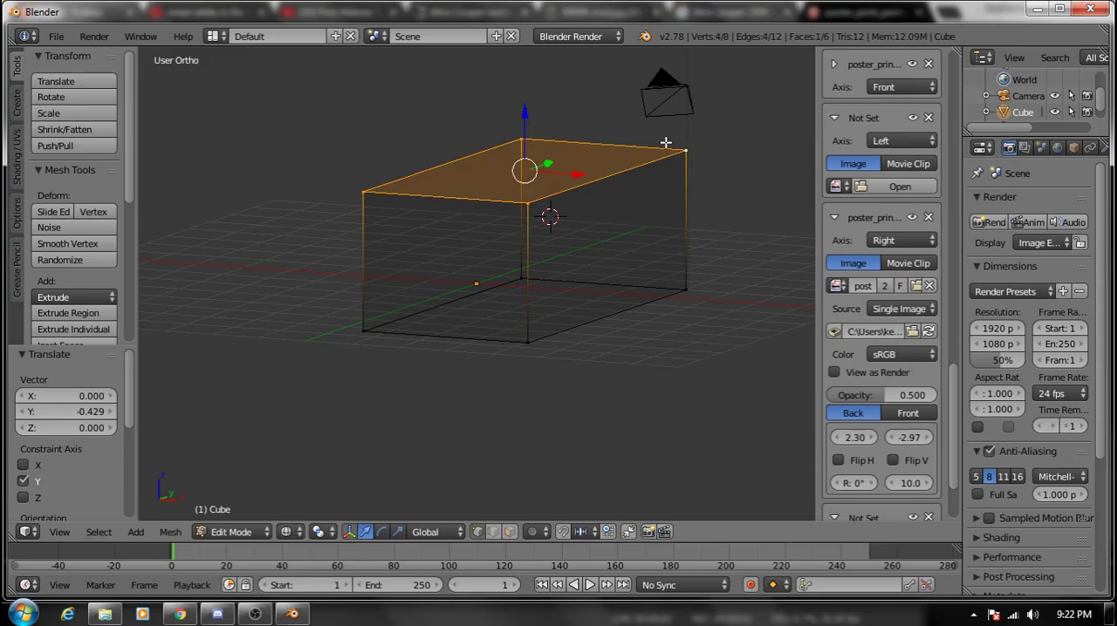
key("KP_3")
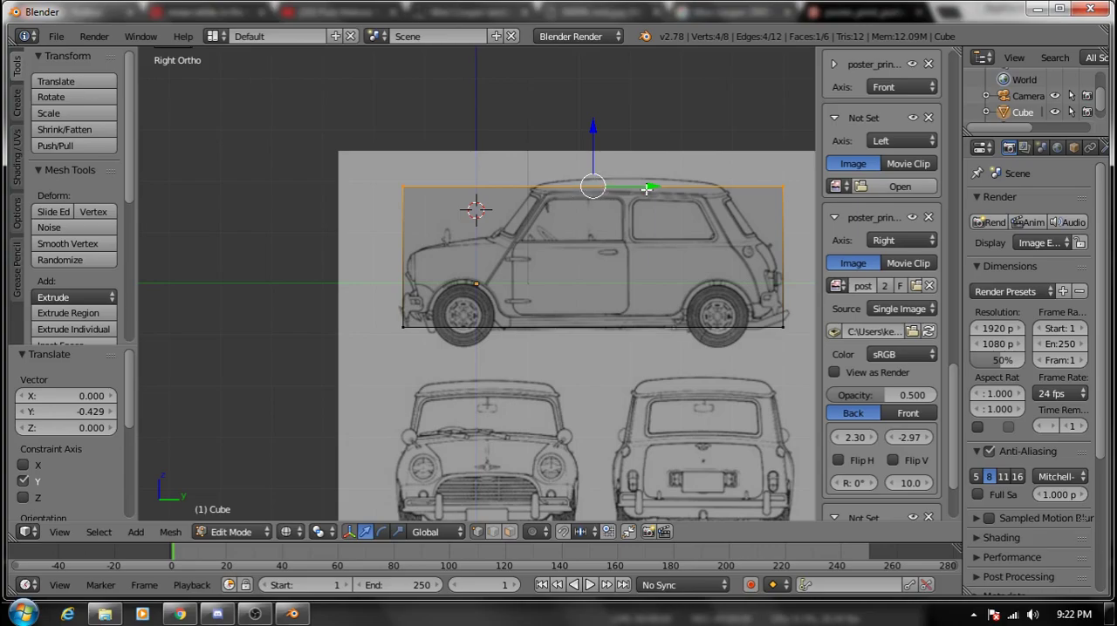
key("KP_1")
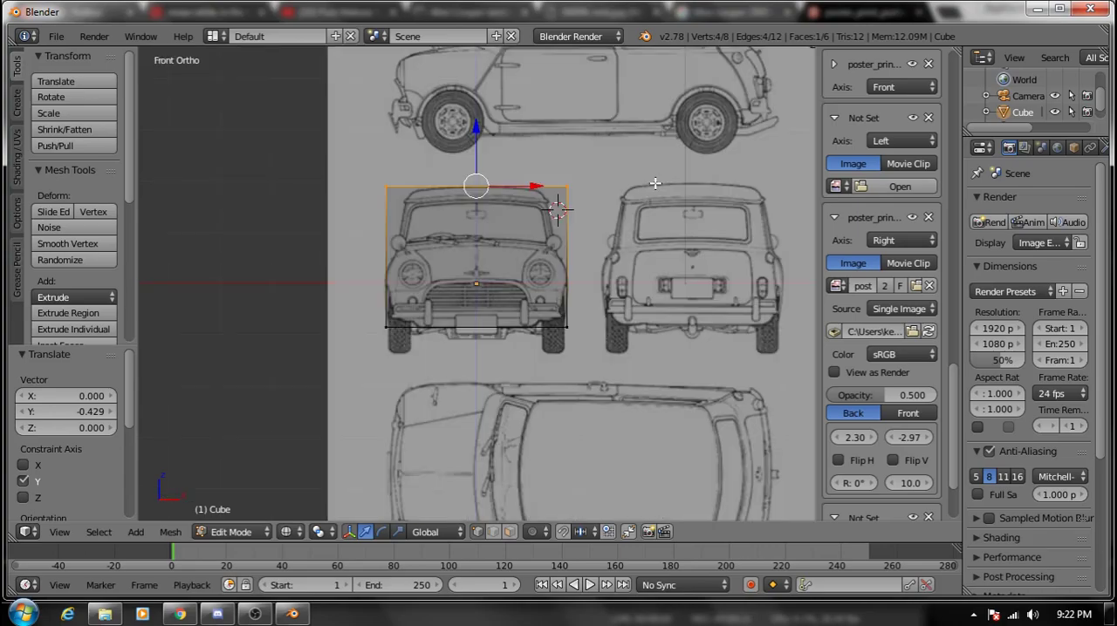
key("KP_3")
key("KP_1")
key("KP_3")
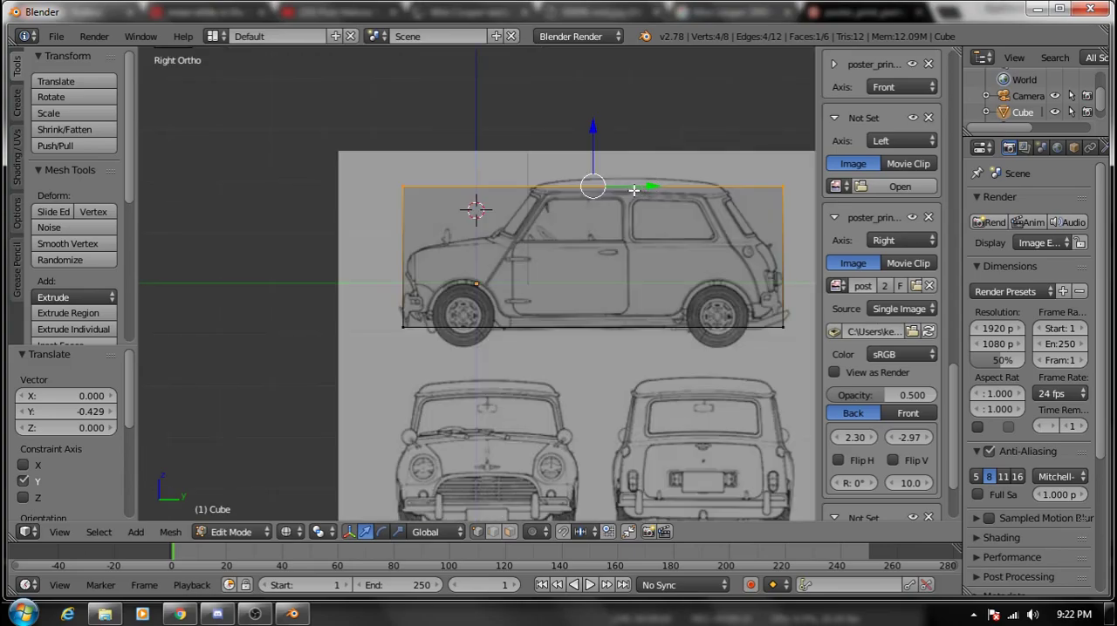
left_click_drag(591, 158, 593, 151)
key("KP_1")
key("KP_3")
key("KP_1")
key("KP_3")
key("KP_1")
key("KP_3")
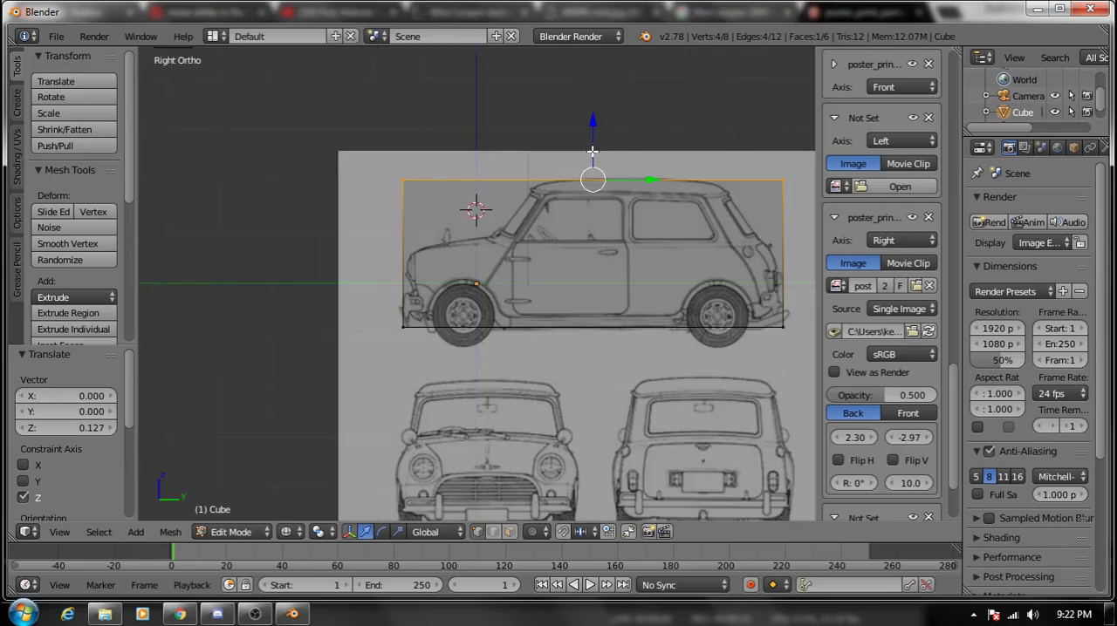
- Collapse the settings of the right-view background image
left_click(829, 217)
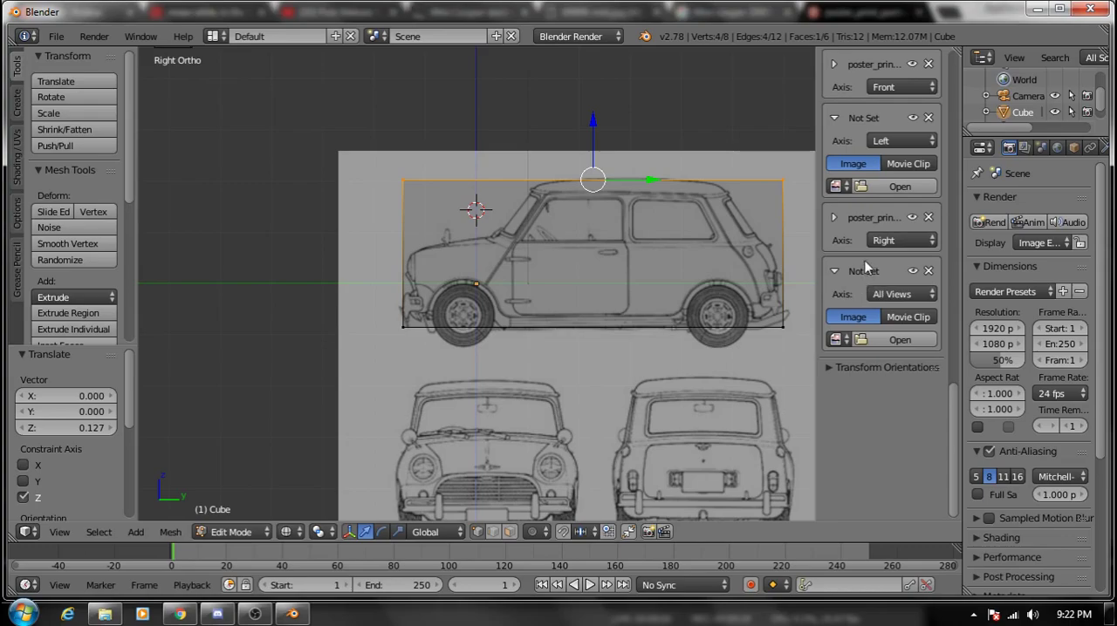
left_click(873, 140)
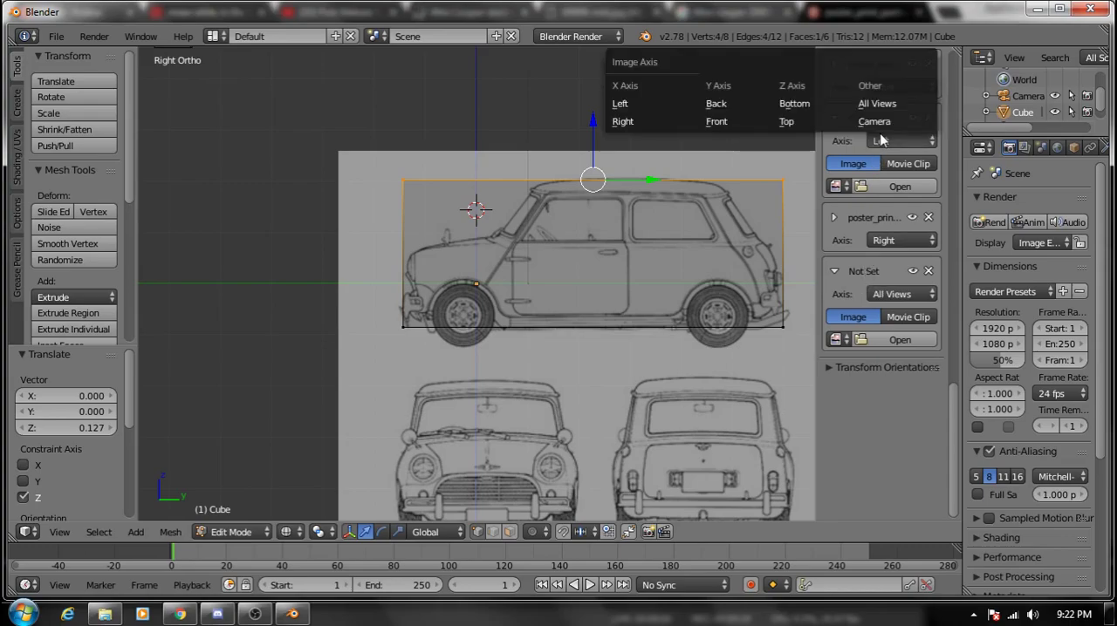
left_click(724, 130)
scroll(688, 321, "down", 3)
scroll(689, 320, "up", 3)
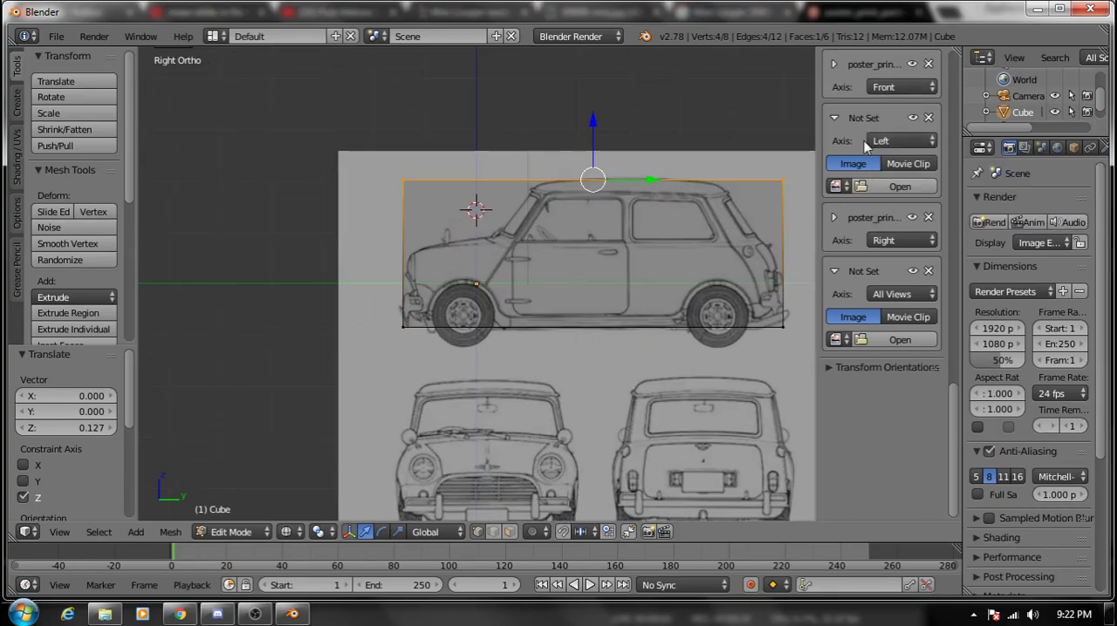
key("KP_1")
key("KP_3")
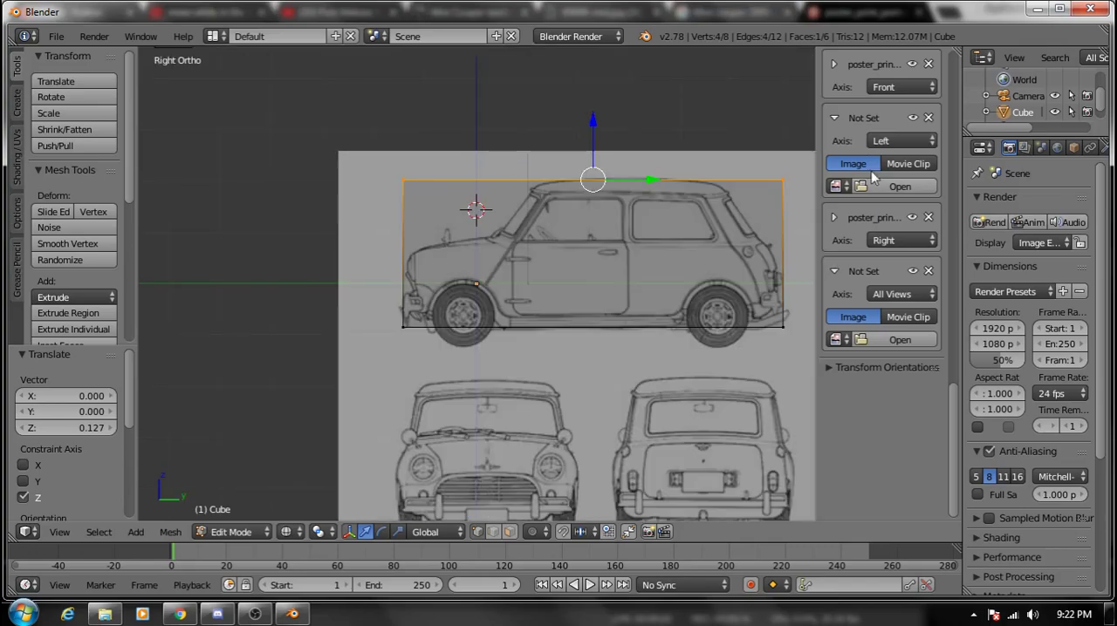
- Set the second background slot's axis to Top, assign poster_print_portrait_blueprint.jpg to it, and collapse the empty All Views slot
left_click(903, 143)
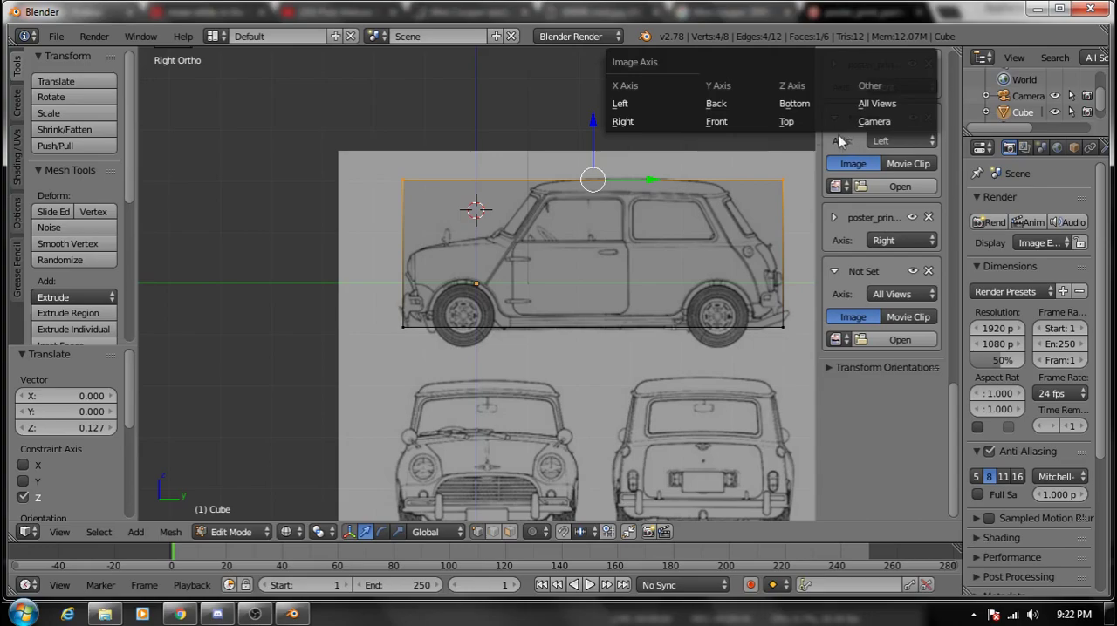
left_click(803, 124)
left_click(835, 186)
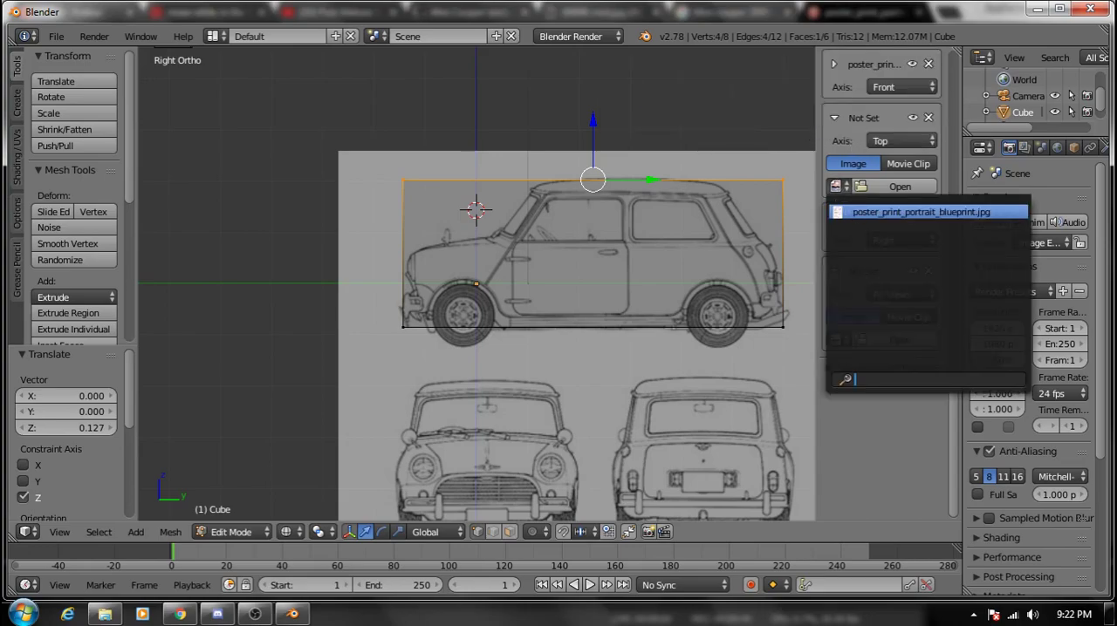
left_click(884, 212)
scroll(833, 428, "down", 1)
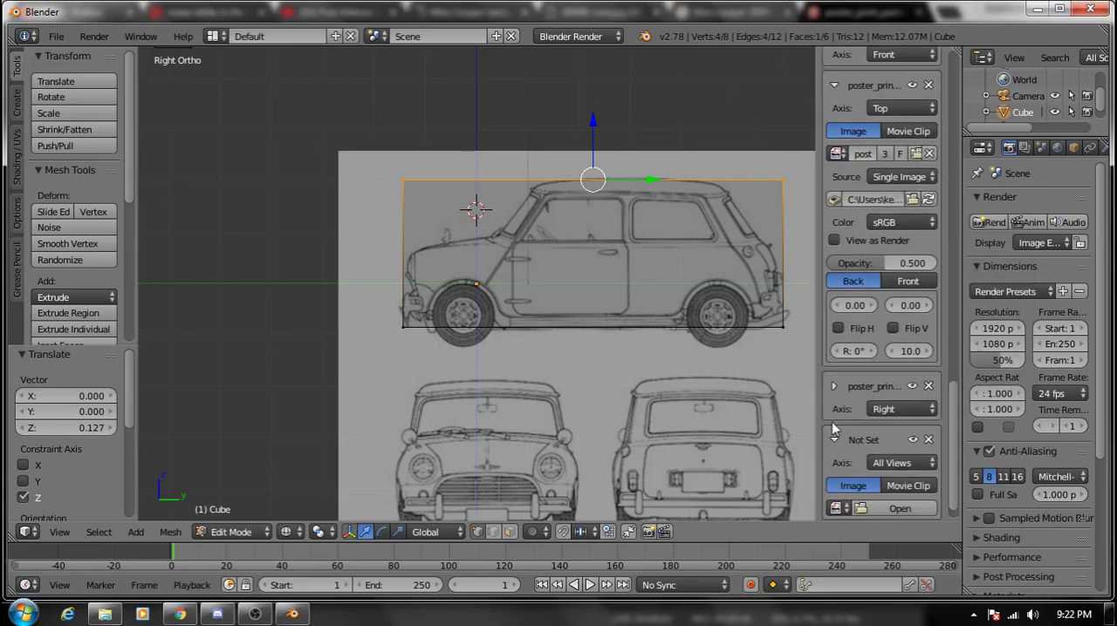
left_click(835, 439)
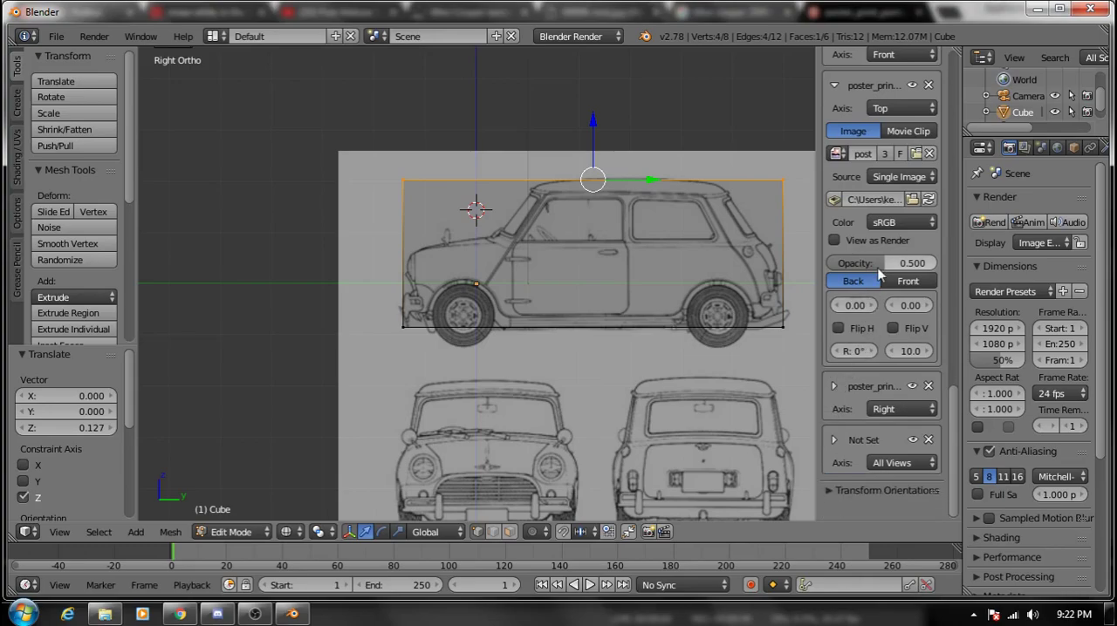
- In top view, rotate the Top background image to -90°, offset it X -3.70 and Y 1.82 over the cube, and collapse its settings
scroll(880, 274, "up", 1)
key("KP_7")
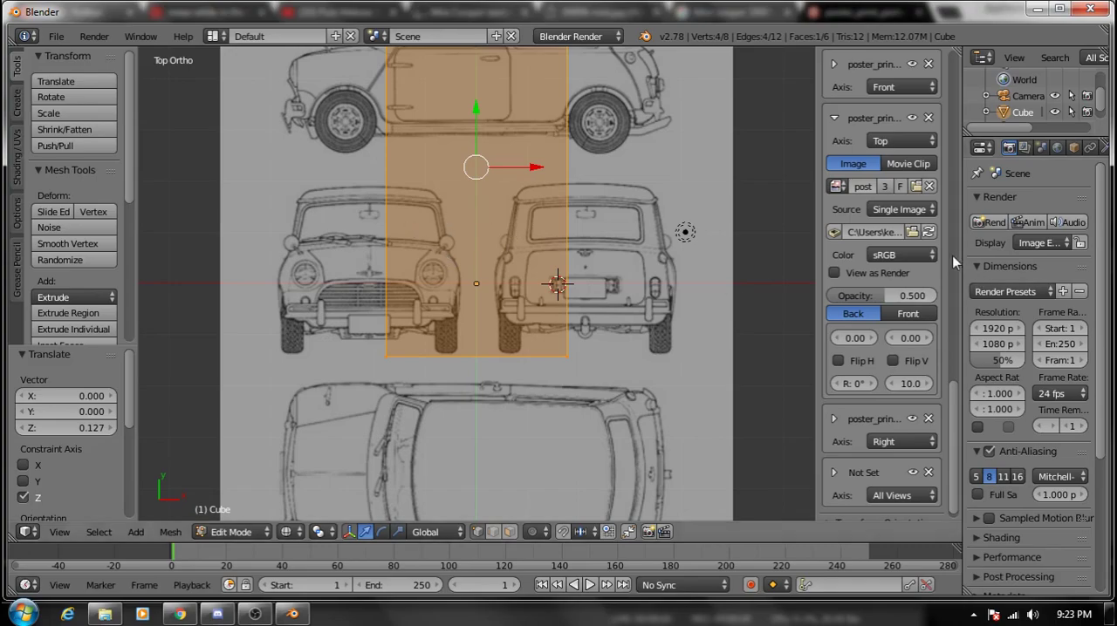
left_click_drag(862, 337, 948, 338)
scroll(603, 239, "down", 2)
mouse_move(602, 239)
middle_mouse_down()
mouse_move(596, 232)
mouse_move(596, 245)
middle_mouse_up()
key("KP_7")
scroll(611, 271, "up", 4)
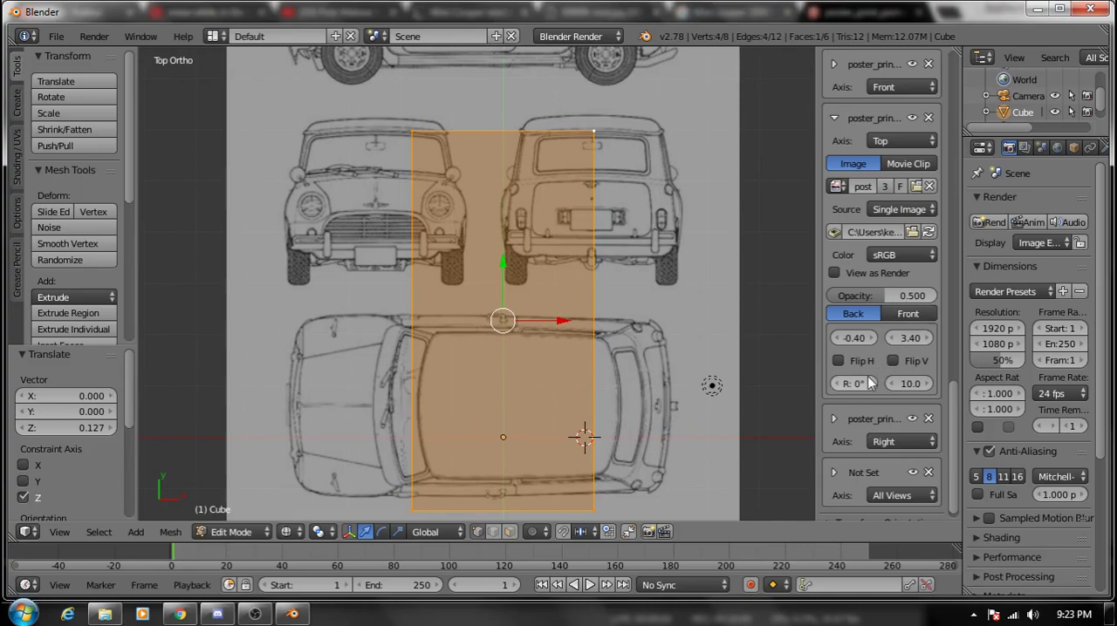
left_click_drag(854, 383, 769, 383)
left_click_drag(854, 338, 811, 338)
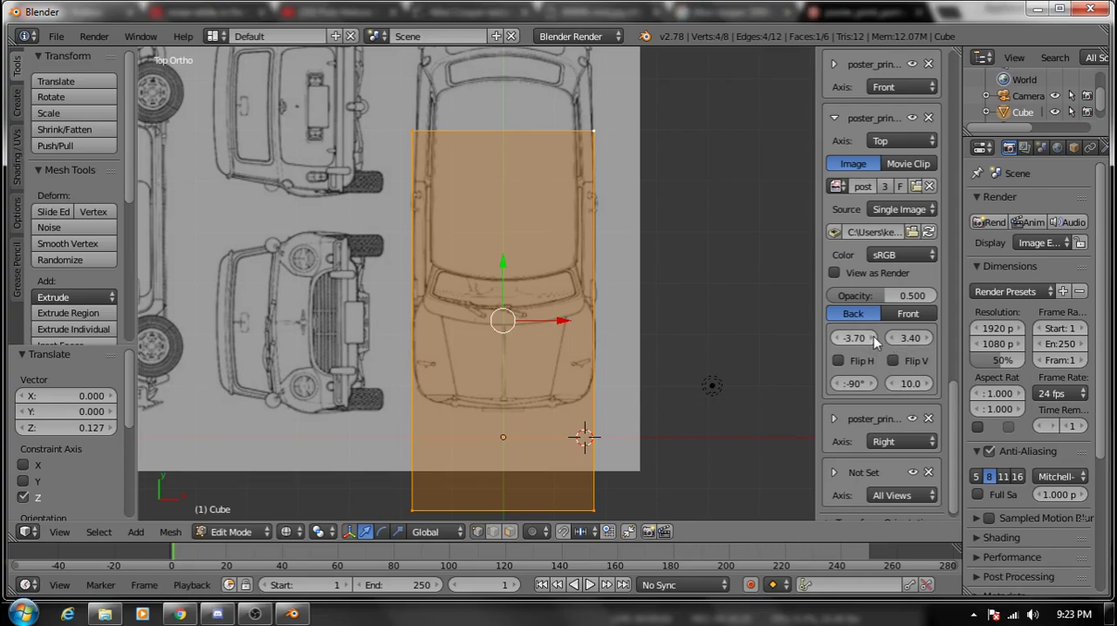
left_click_drag(910, 337, 845, 338)
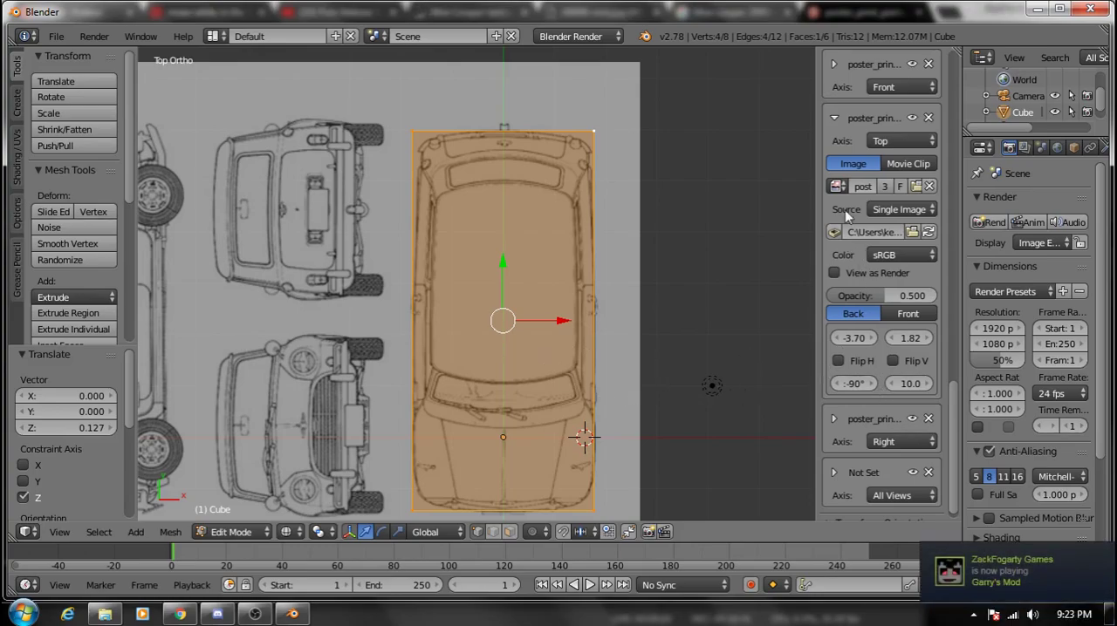
left_click(836, 120)
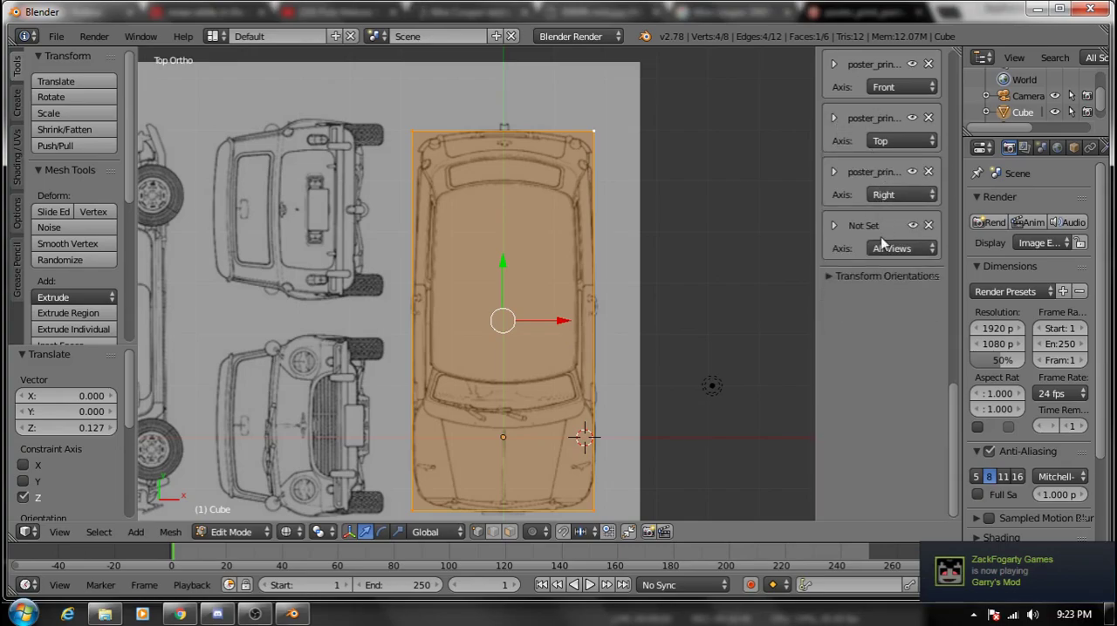
- Assign poster_print_portrait_blueprint.jpg to the empty background slot and set its axis to Back
left_click(835, 225)
left_click(838, 294)
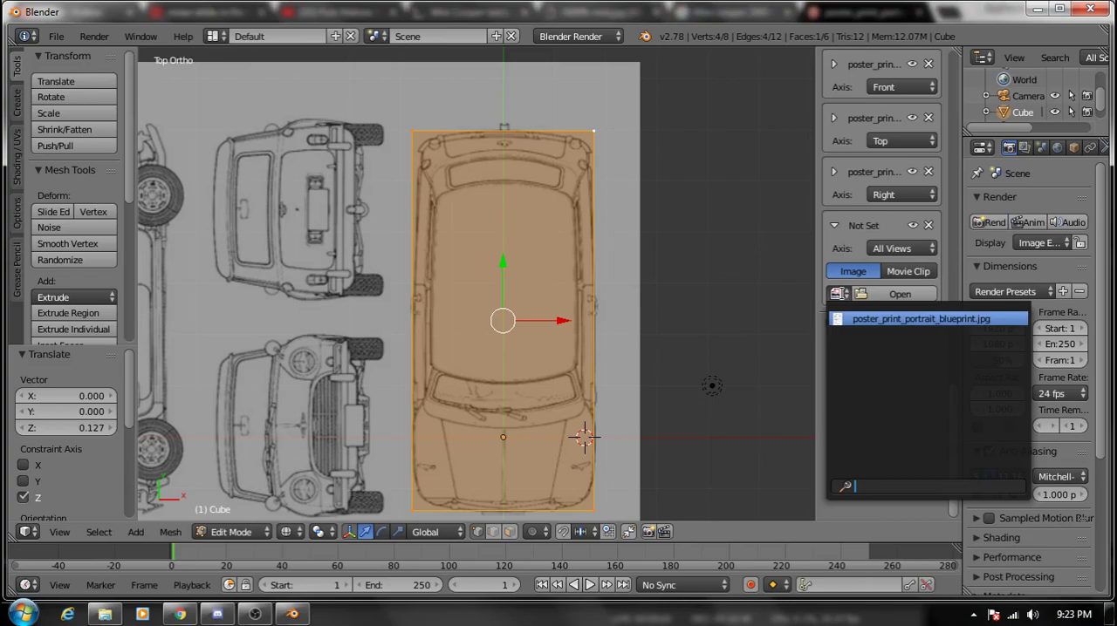
left_click(857, 324)
left_click(898, 249)
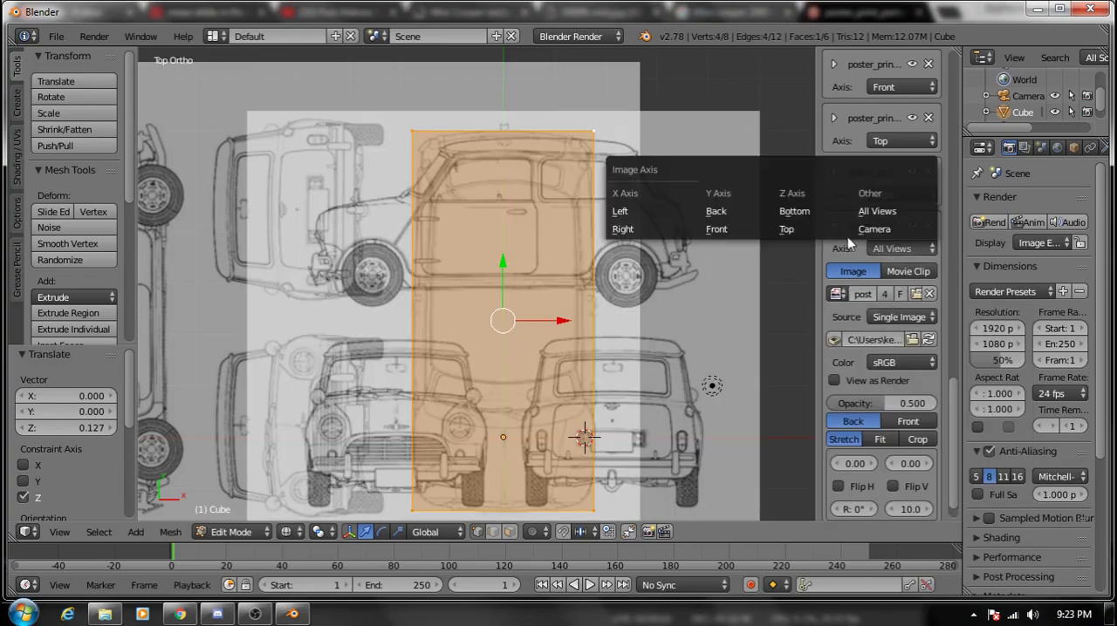
left_click(744, 219)
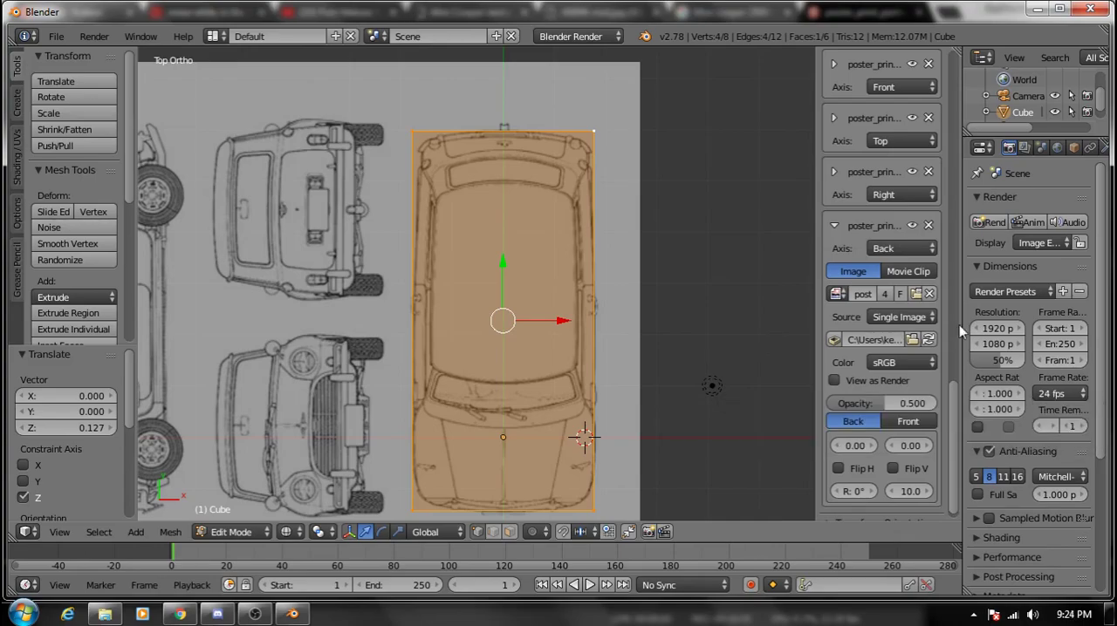
- In back view, set the Back background image's X offset to -2.11 so the car's rear drawing lines up with the cube
key("ctrl+KP_1")
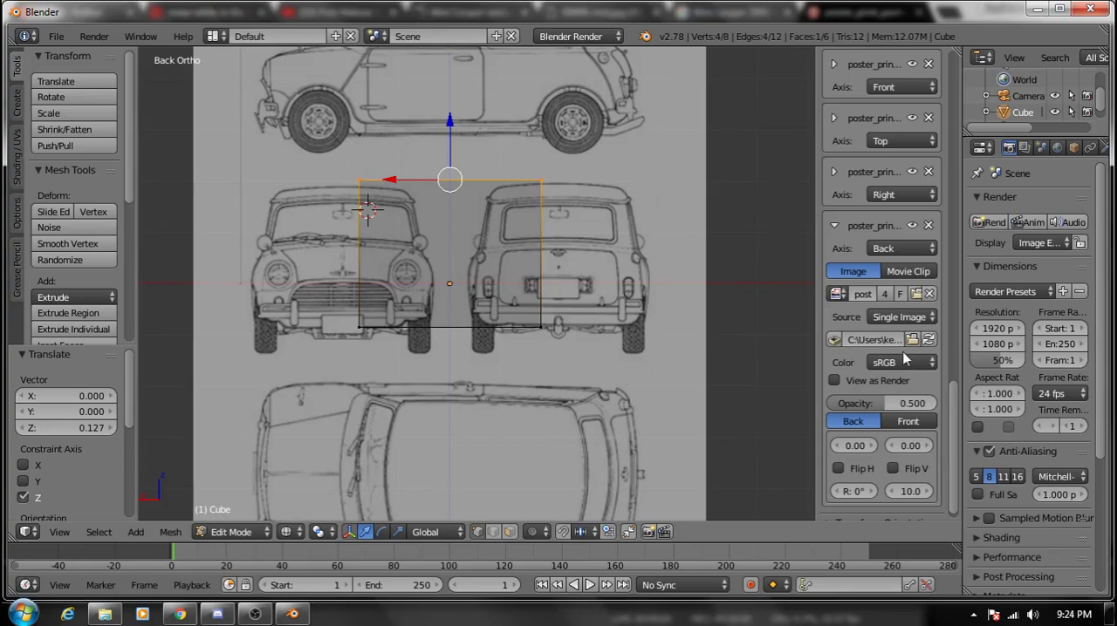
left_click_drag(860, 446, 774, 446)
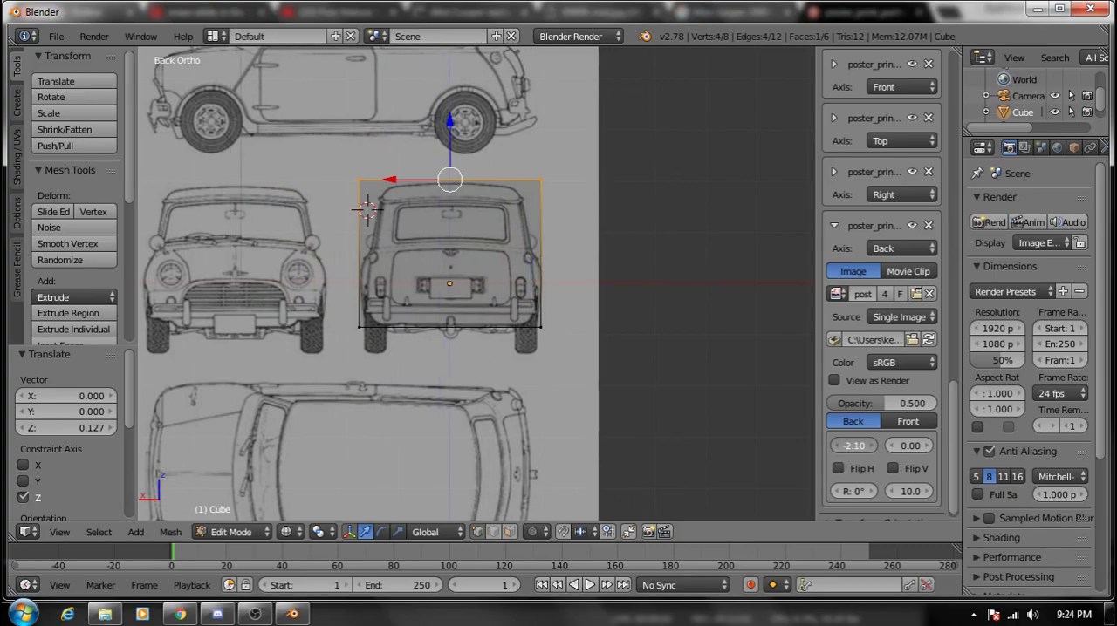
left_click_drag(774, 445, 774, 446)
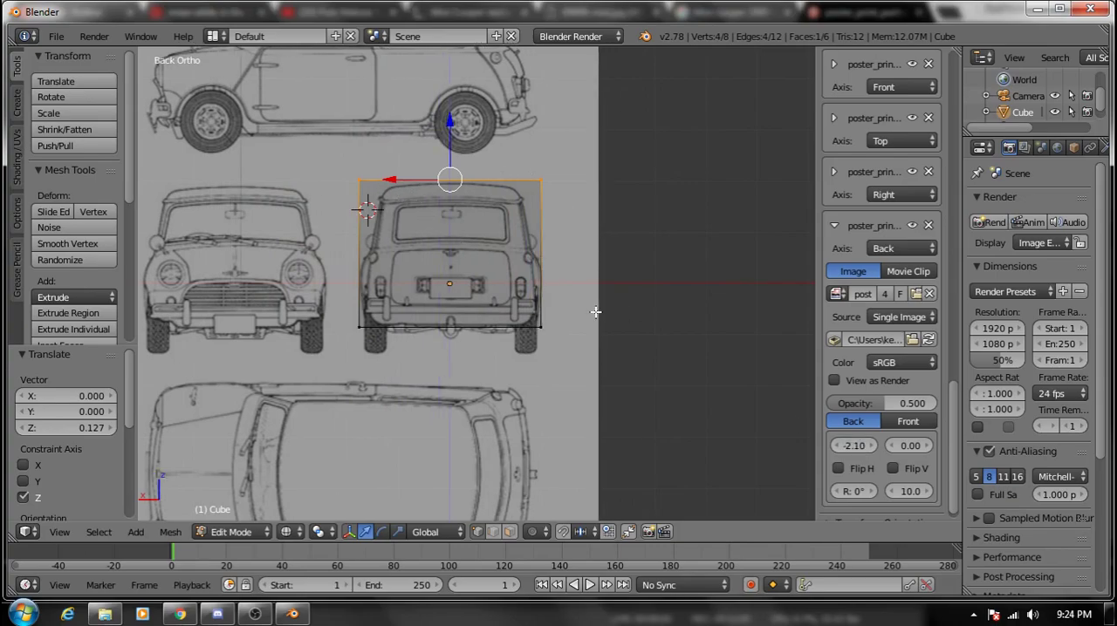
left_click_drag(853, 449, 854, 449)
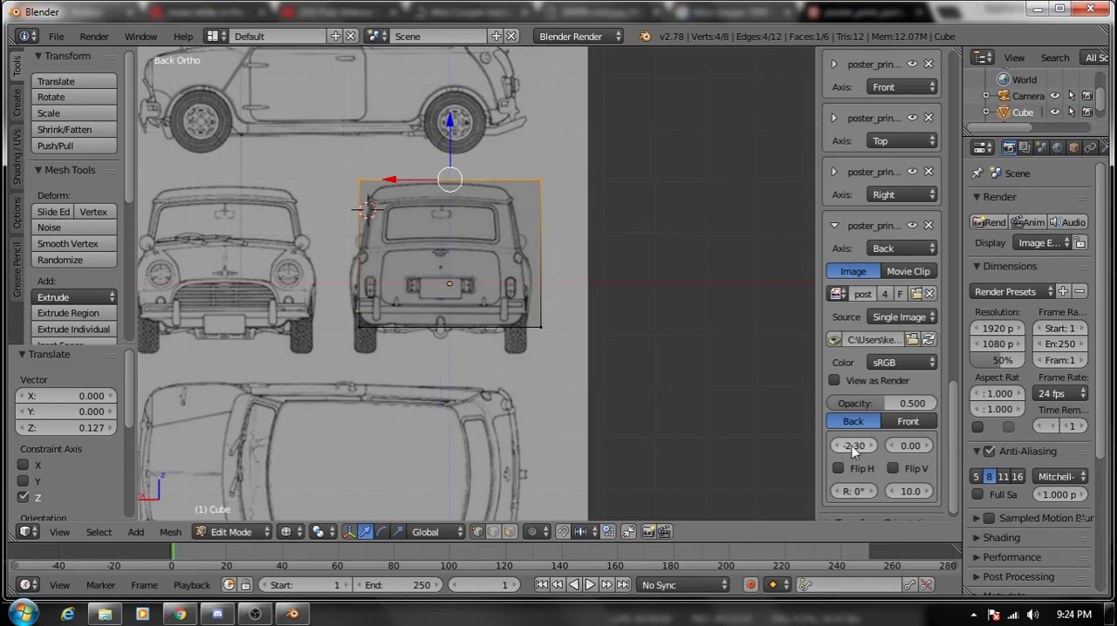
left_click_drag(858, 448, 864, 447)
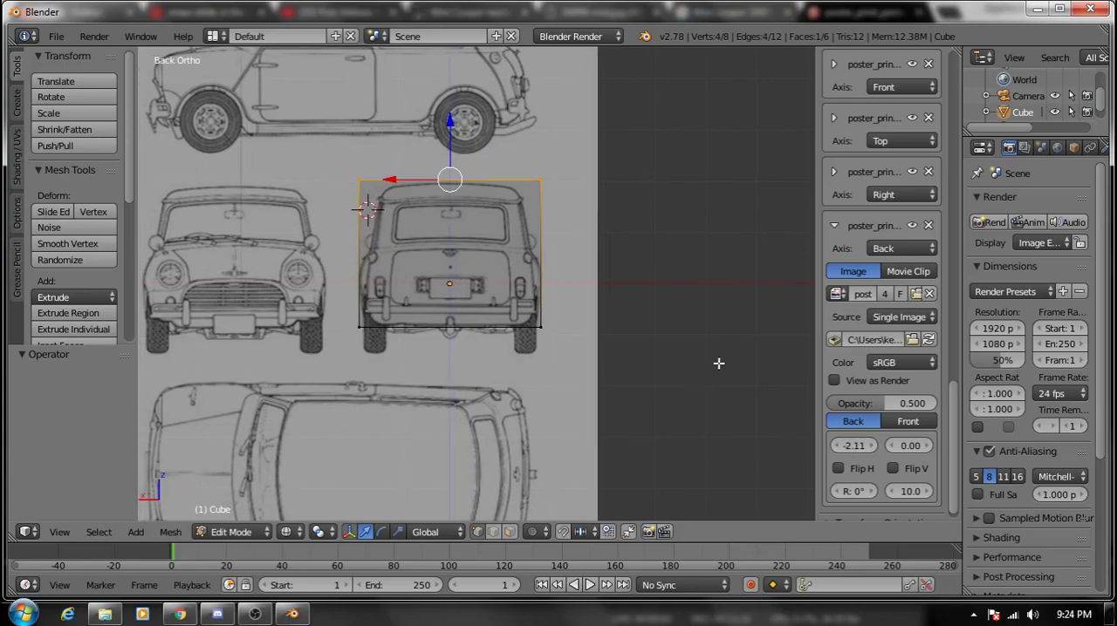
- Deselect the cube's vertices and compare its outline with the blueprint in the front, right, top and back views
key("a")
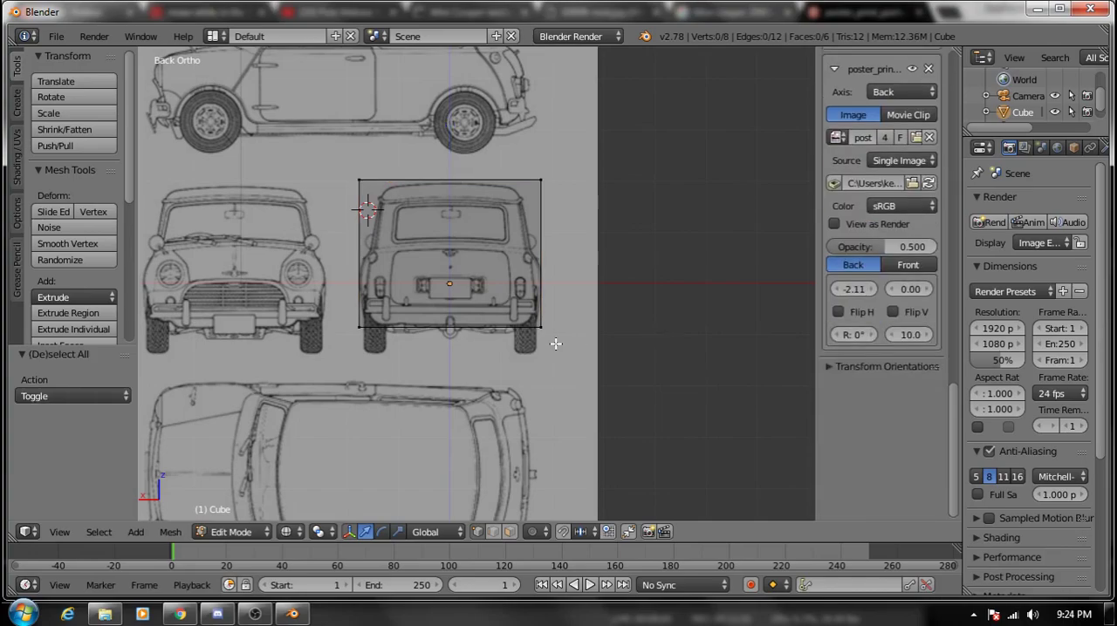
key("KP_1")
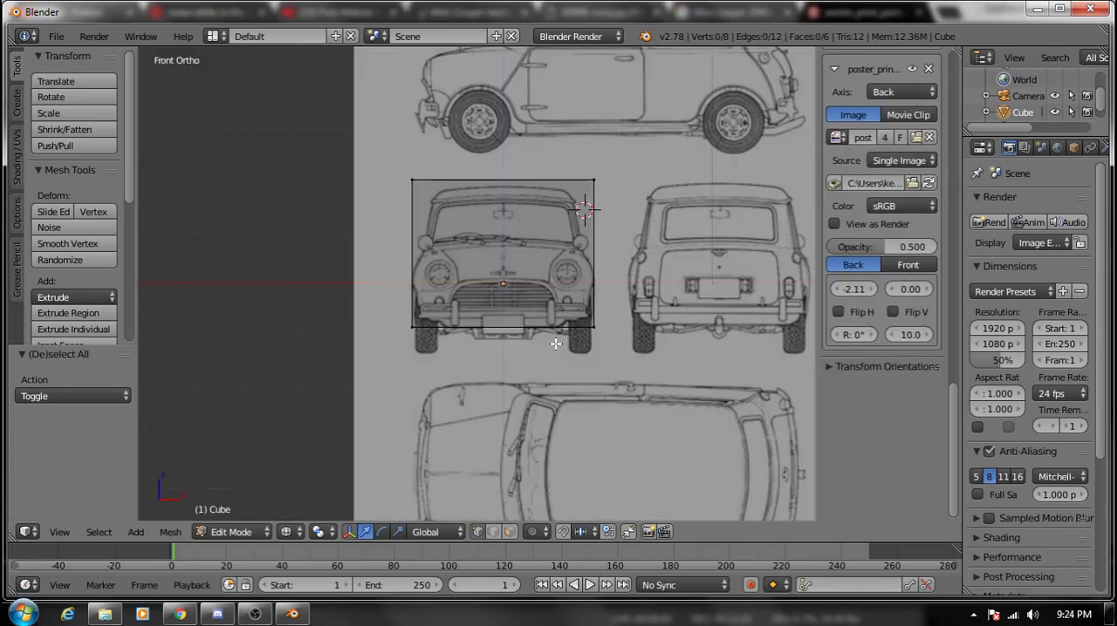
key("KP_3")
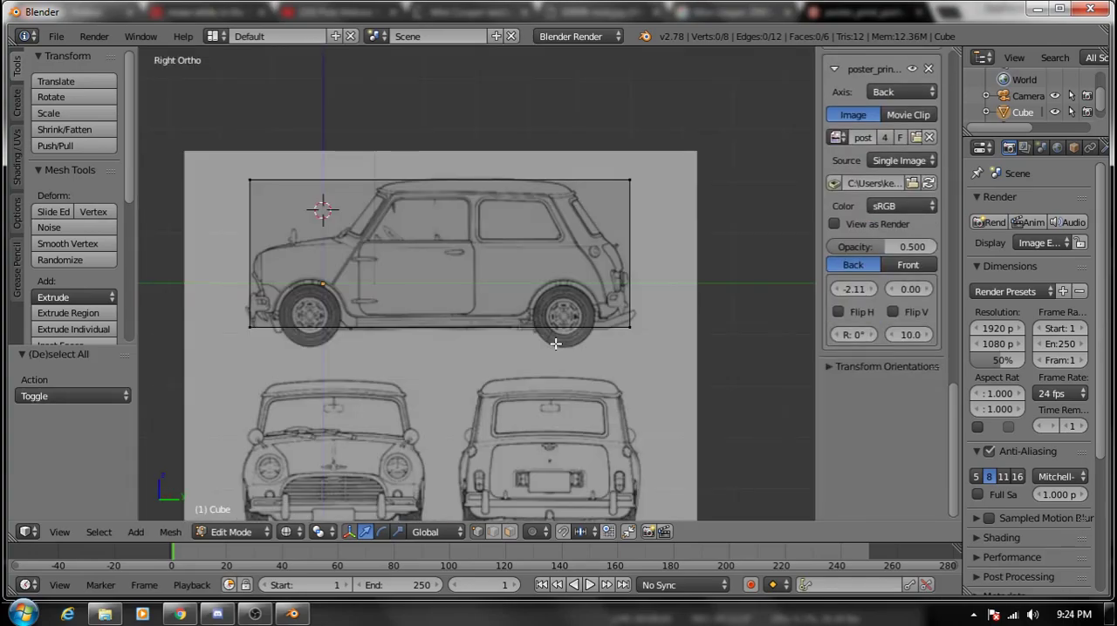
key("KP_7")
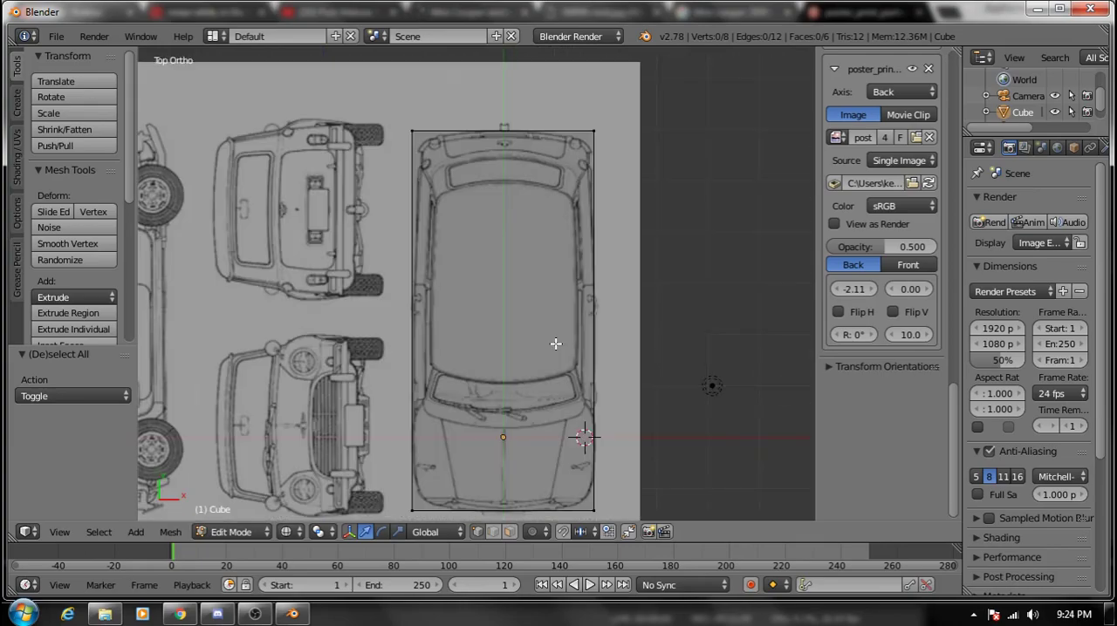
key("ctrl+KP_1")
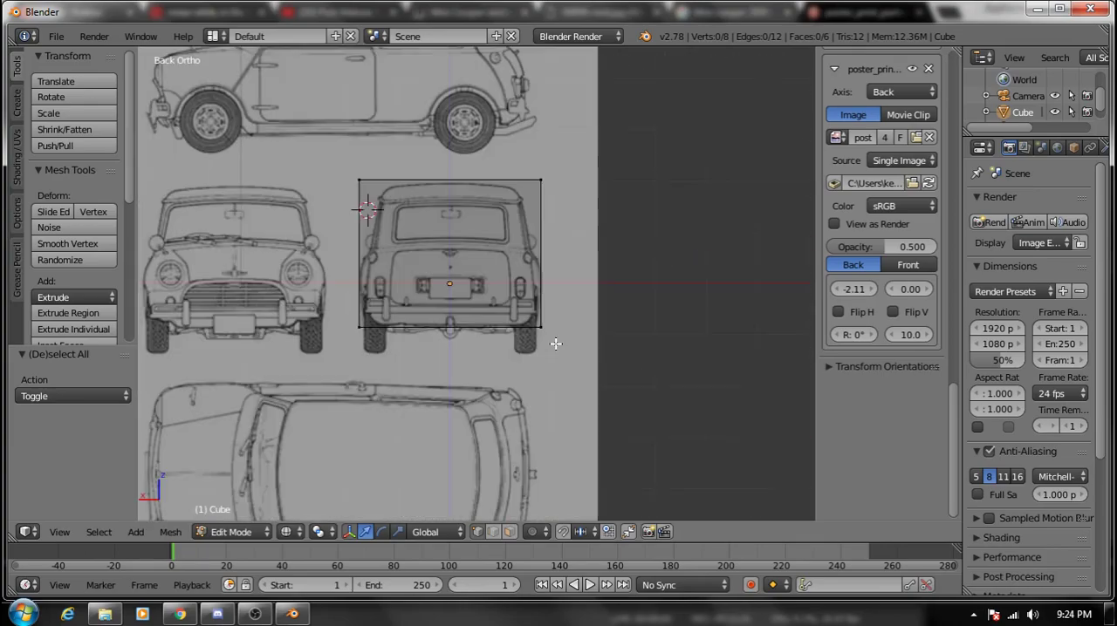
key("KP_1")
key("ctrl+KP_1")
key("KP_1")
key("ctrl+KP_1")
key("KP_1")
key("ctrl+KP_1")
key("KP_1")
key("ctrl+KP_1")
key("KP_1")
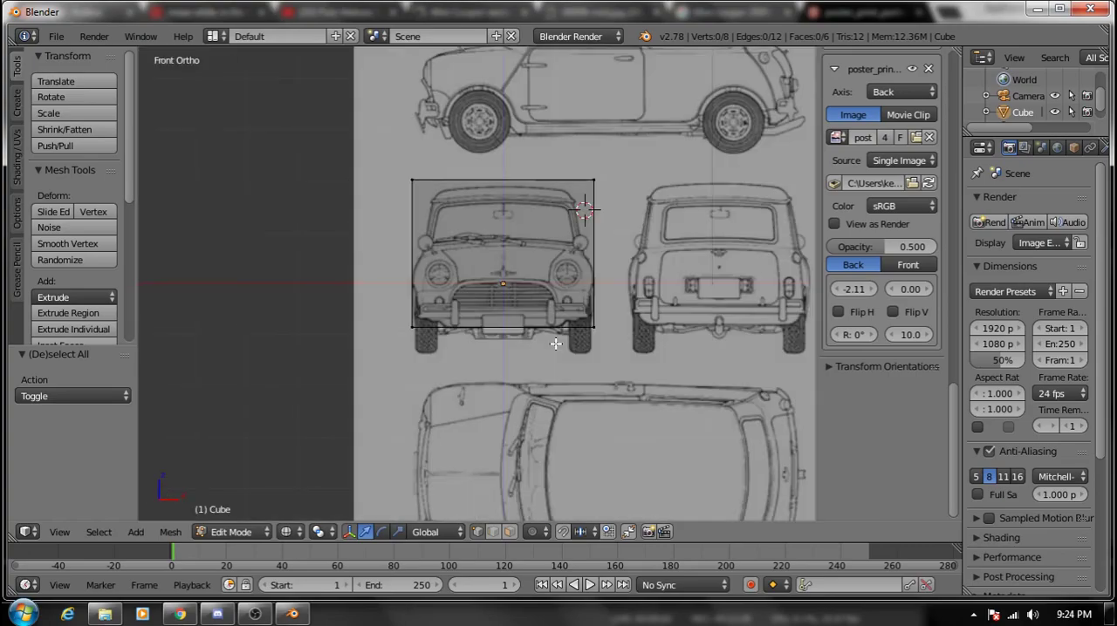
key("ctrl+KP_1")
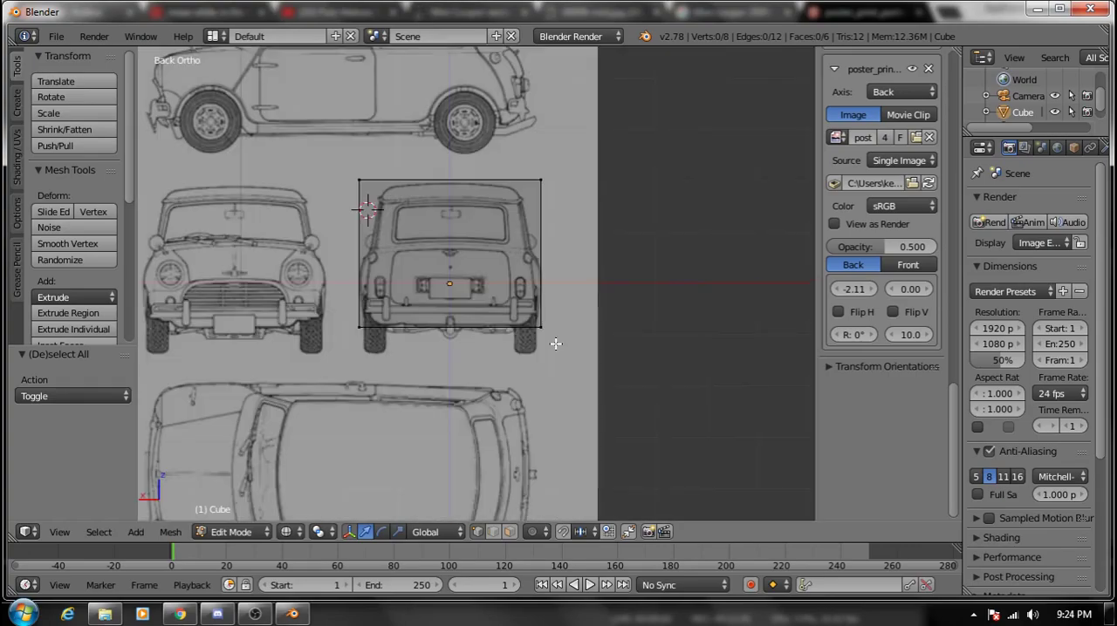
key("KP_1")
key("KP_7")
key("KP_3")
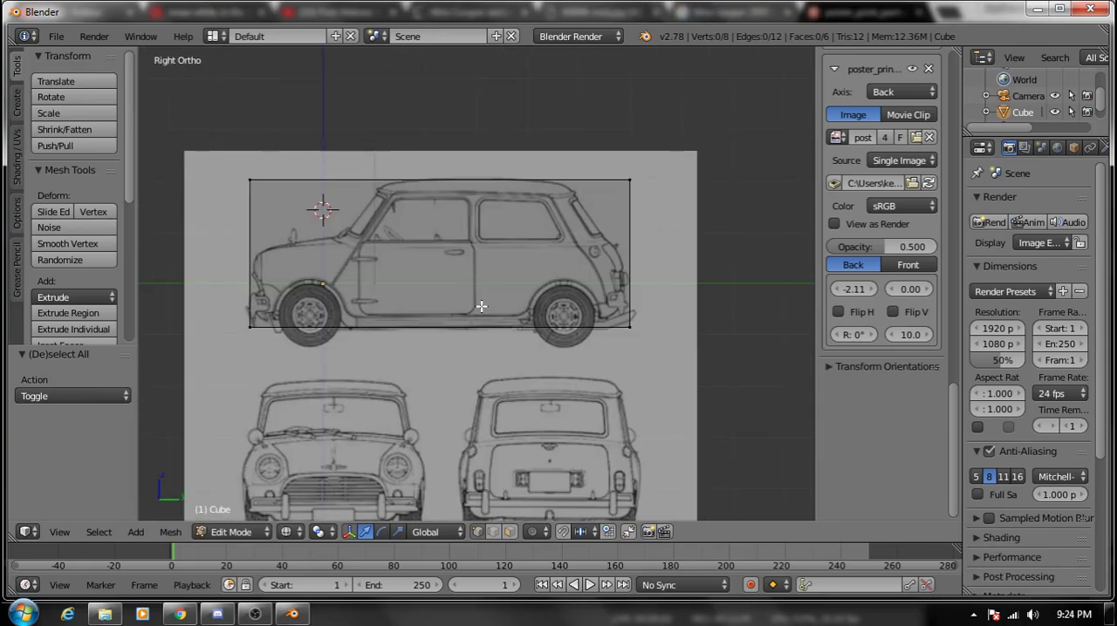
- Select the entire cube mesh and delete all its vertices
key("a")
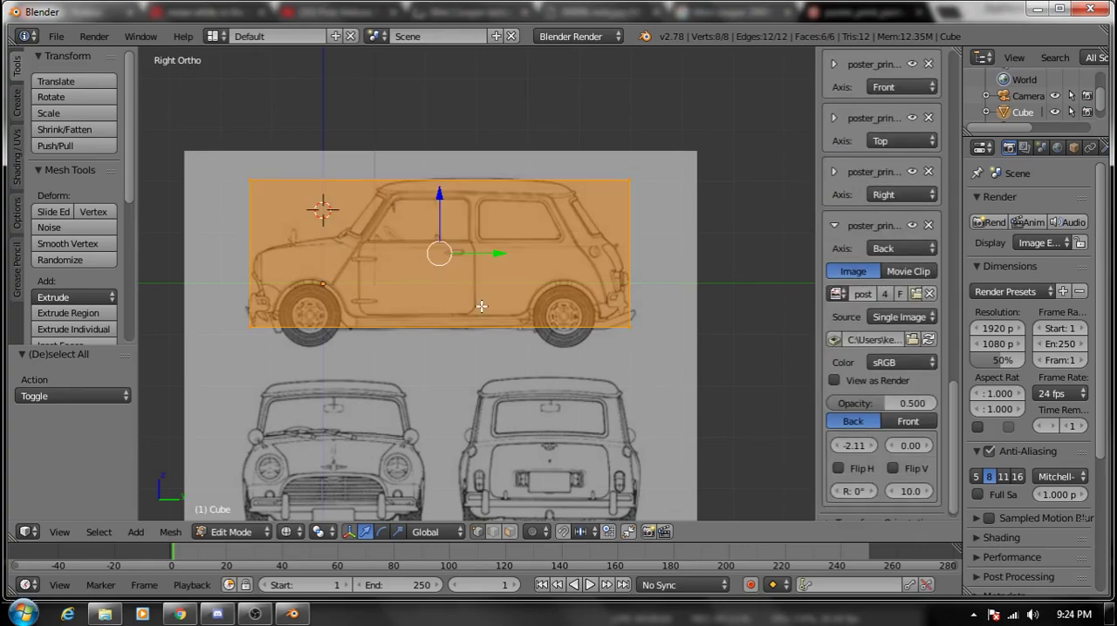
key("x")
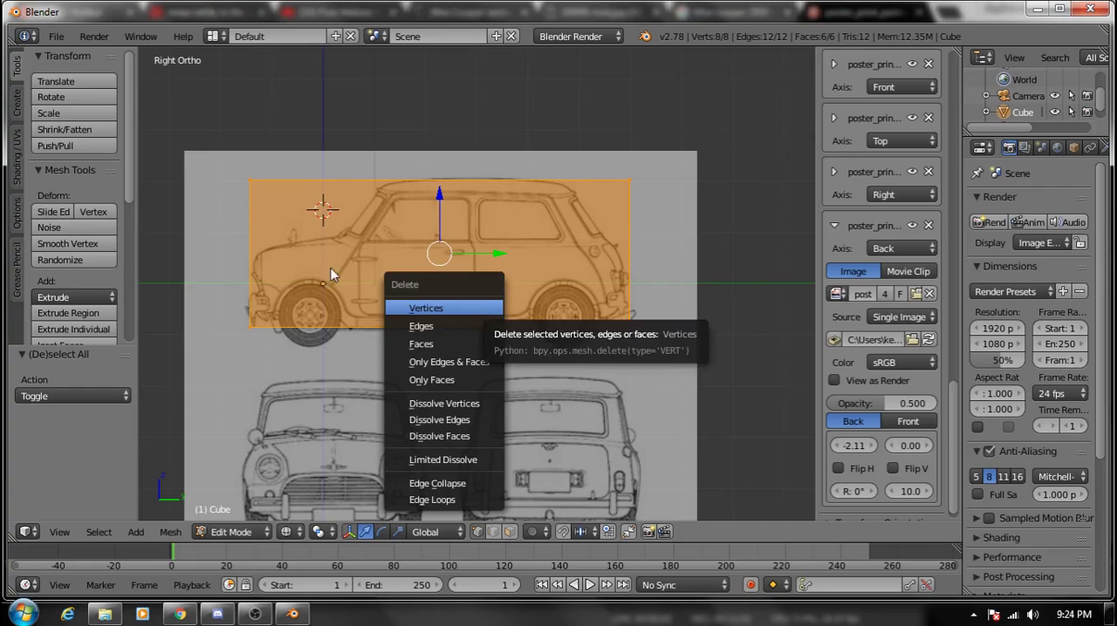
key("KP_7")
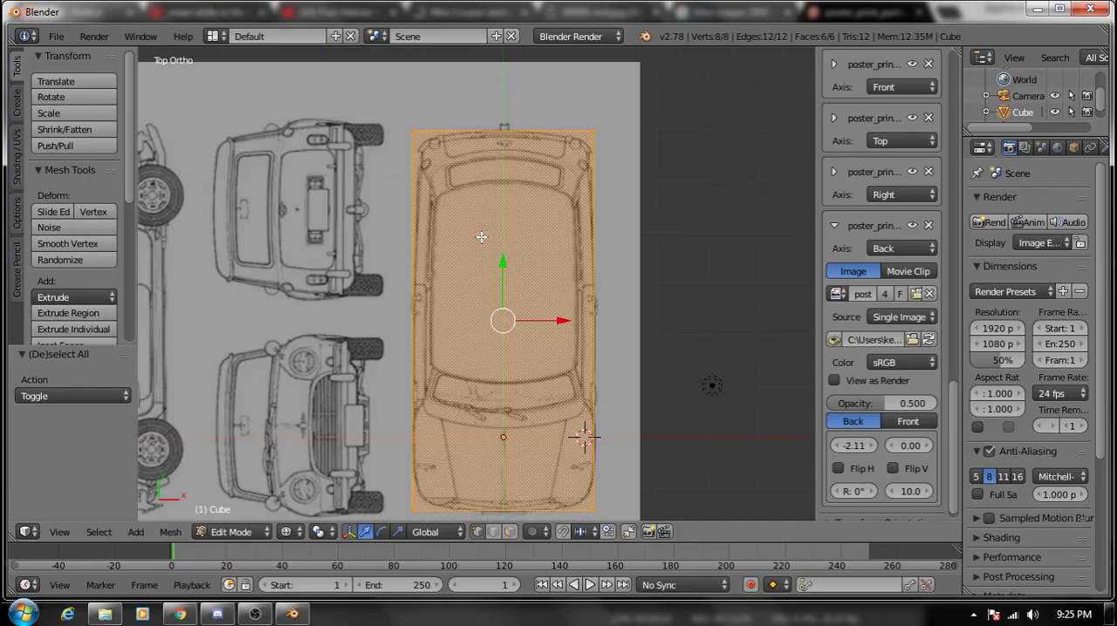
key("x")
left_click(504, 331)
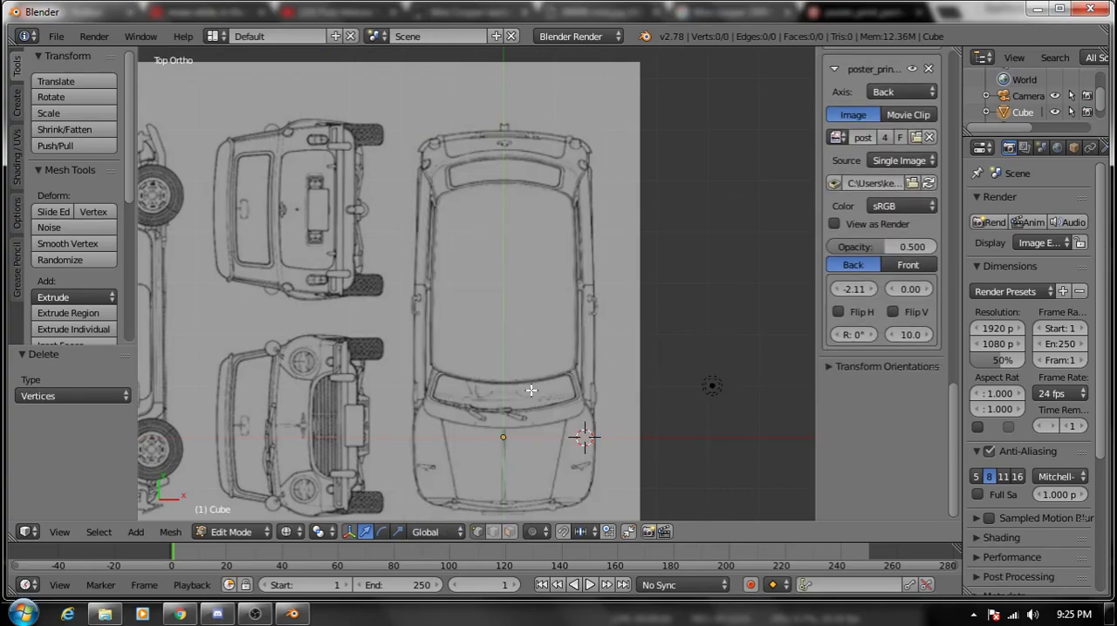
- Examine the blueprint drawings in front, right and top views without the cube mesh
scroll(531, 390, "down", 2)
key("KP_1")
key("KP_3")
key("KP_1")
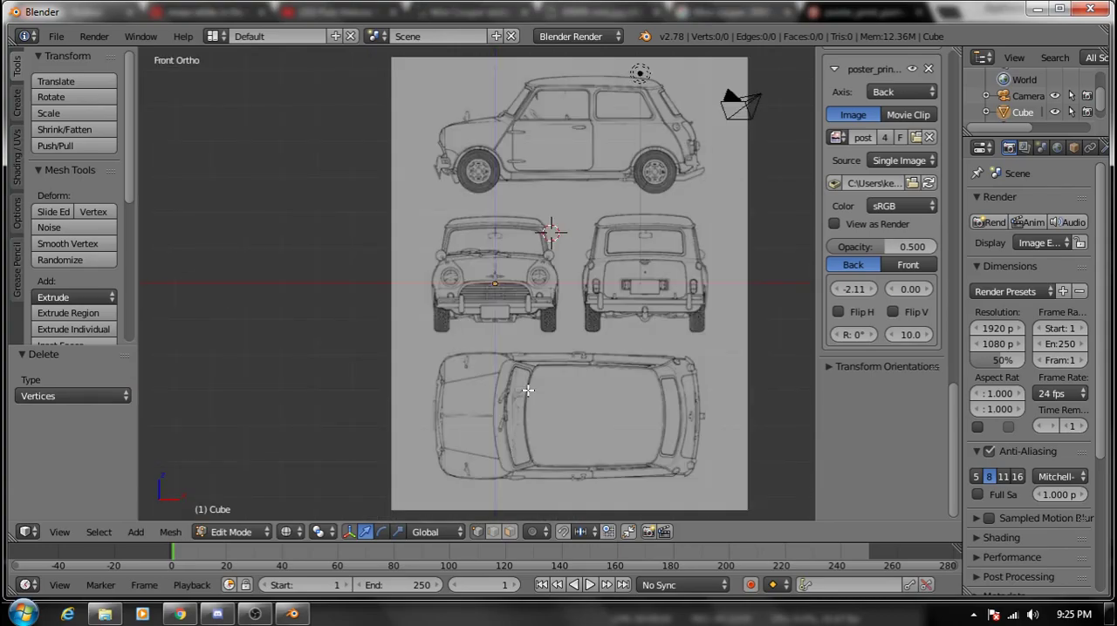
scroll(528, 390, "up", 4)
scroll(528, 373, "up", 2)
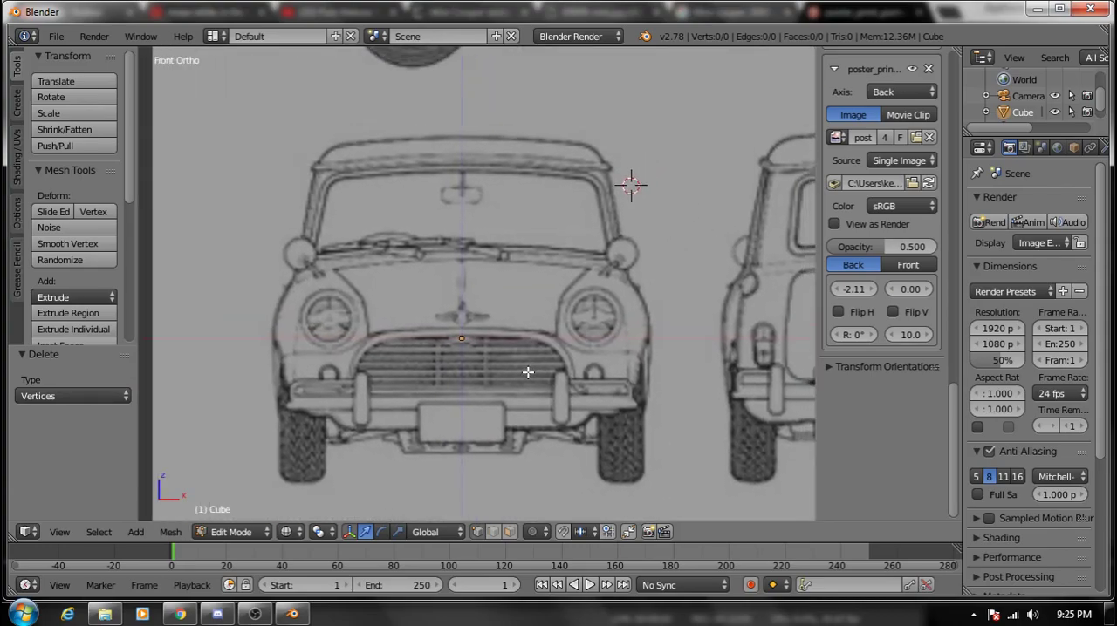
middle_click_drag(528, 373, 517, 390, "shift")
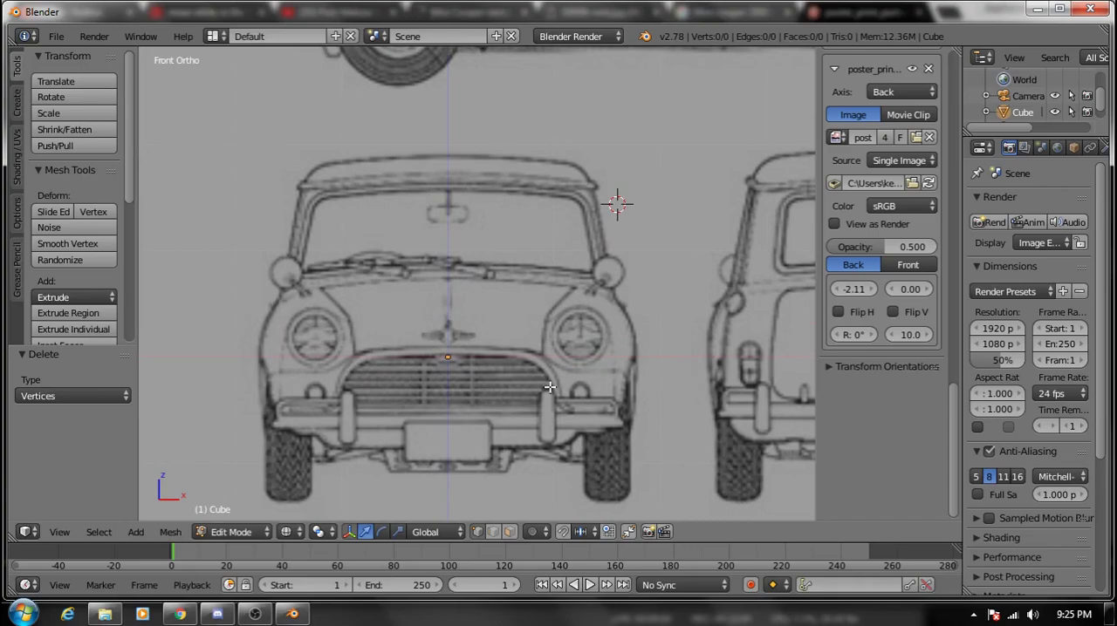
scroll(611, 391, "down", 4)
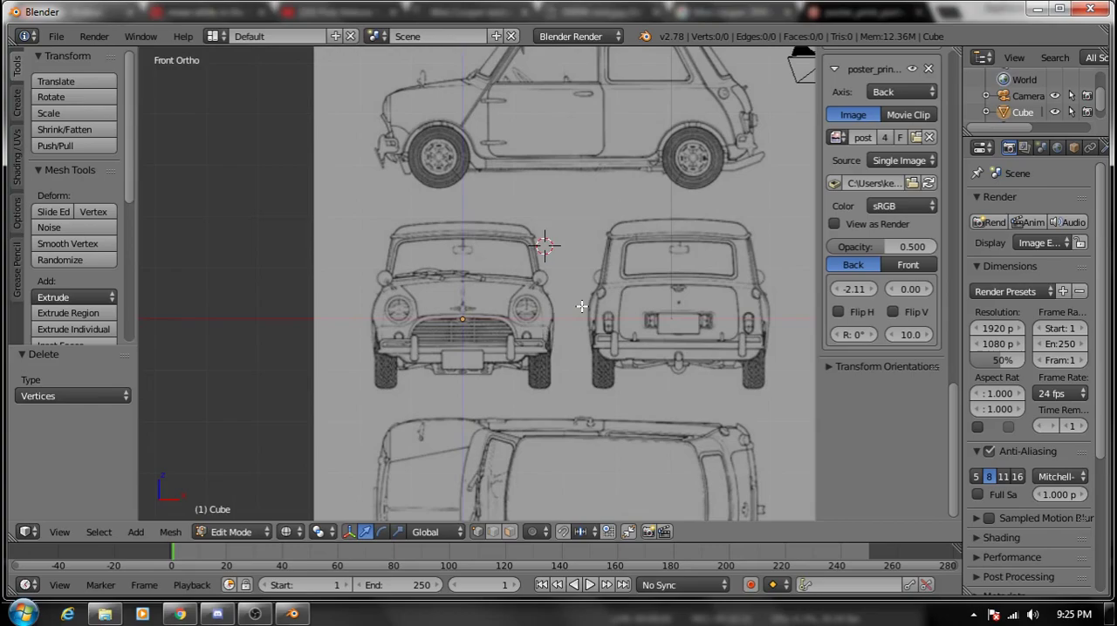
key("KP_7")
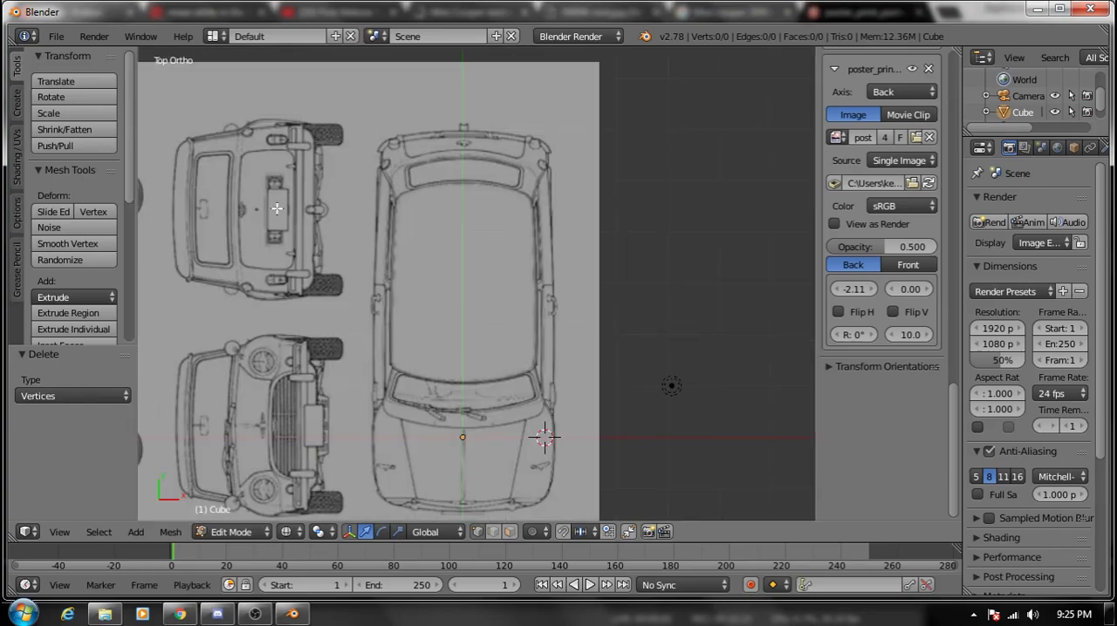
- Collapse the Back background image's settings and hide the viewport's properties sidebar
left_click(835, 68)
scroll(837, 86, "up", 6)
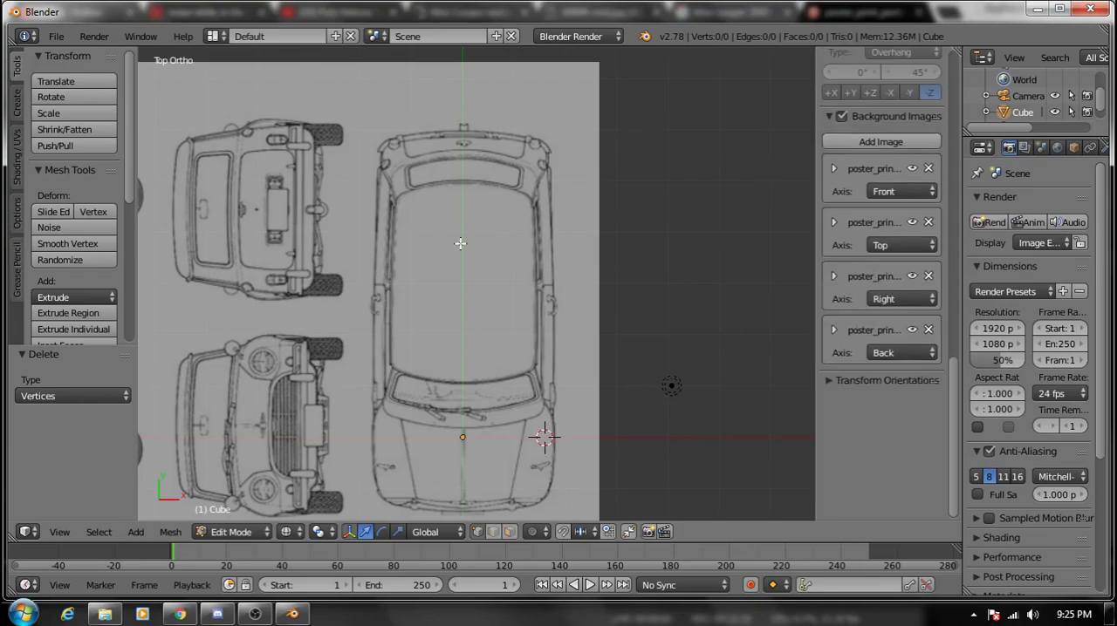
key("n")
scroll(733, 257, "down", 1)
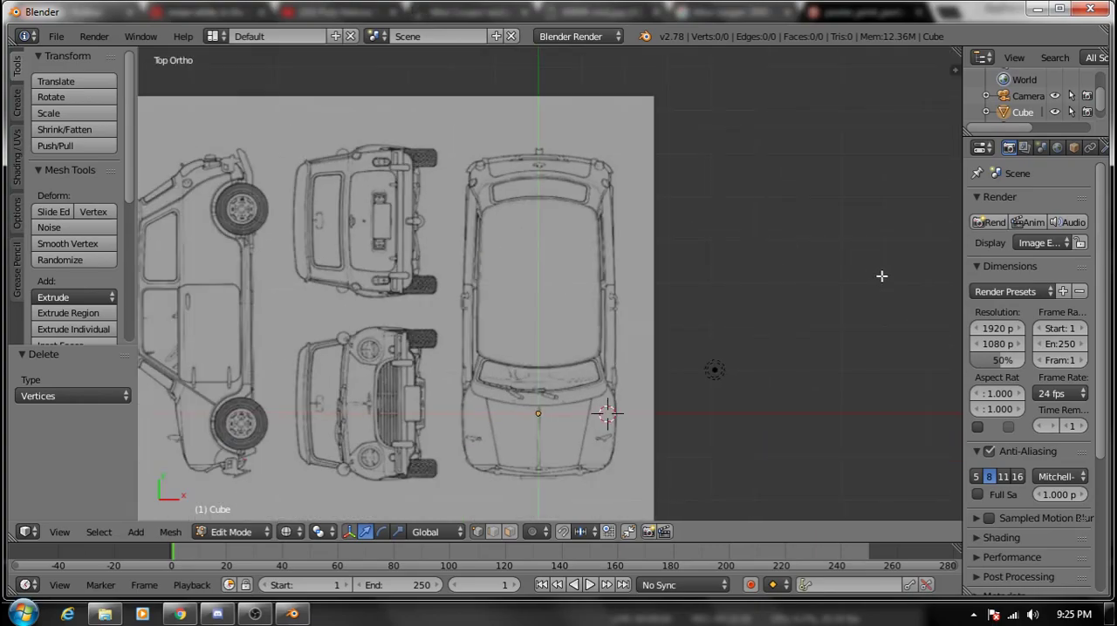
- Widen the properties editor and add a Mirror modifier on the X axis with Clipping enabled to the emptied cube object
left_click(1044, 150)
left_click(1057, 148)
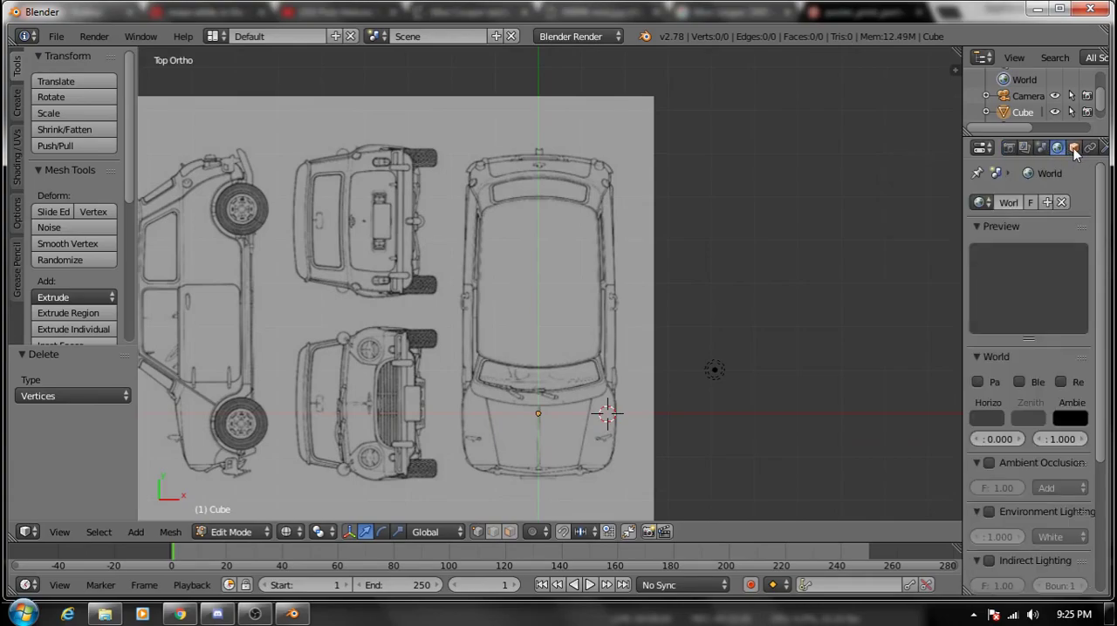
left_click(1074, 148)
left_click_drag(963, 173, 886, 174)
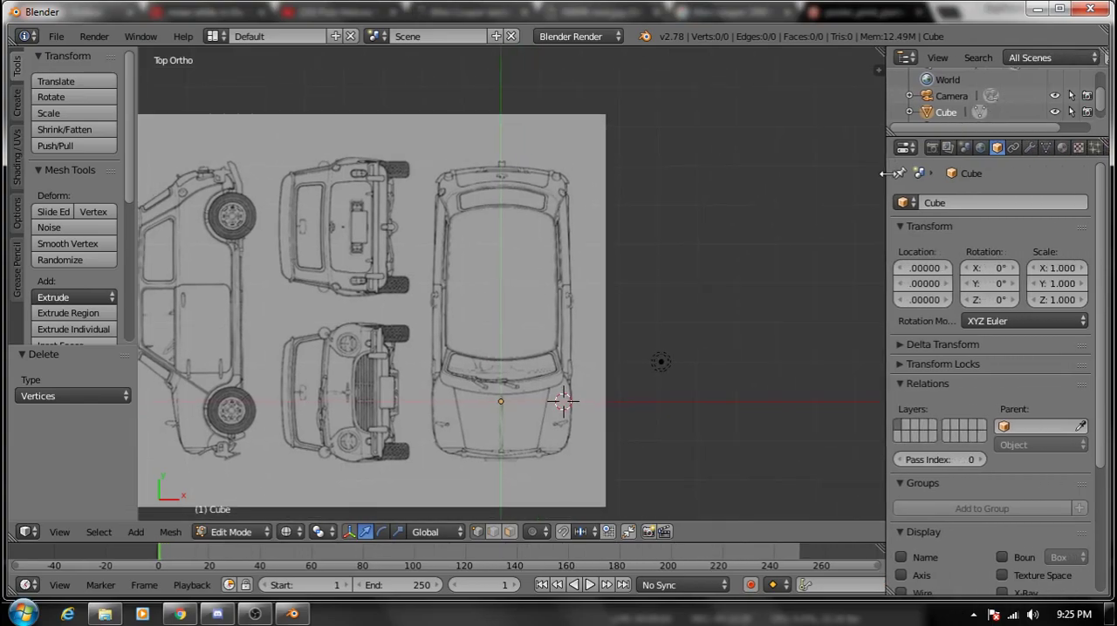
left_click(1030, 149)
left_click(957, 201)
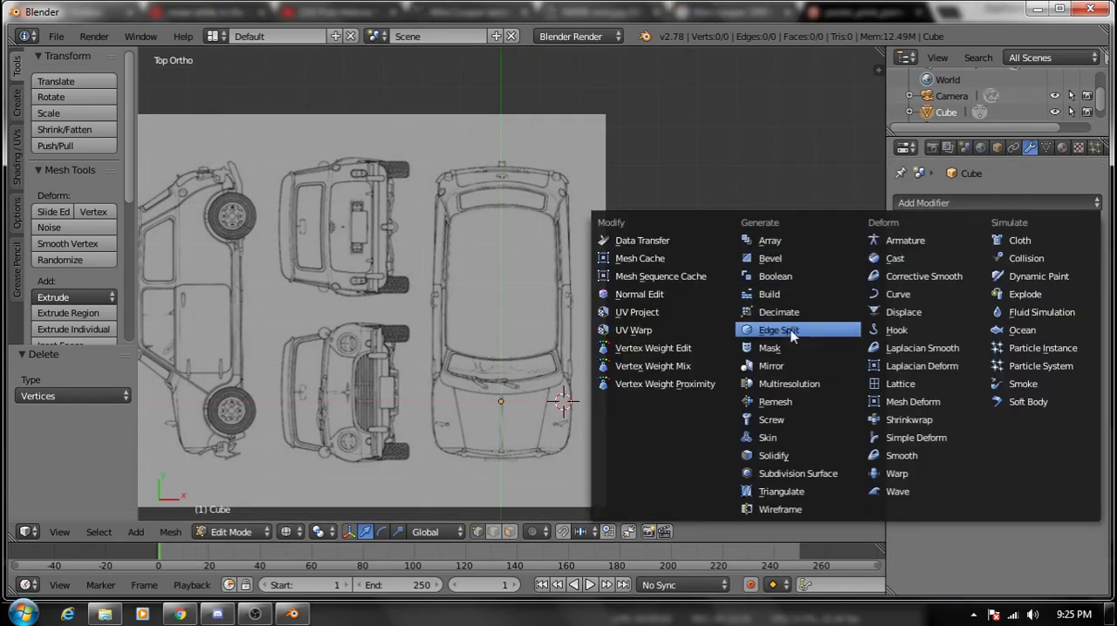
left_click(772, 367)
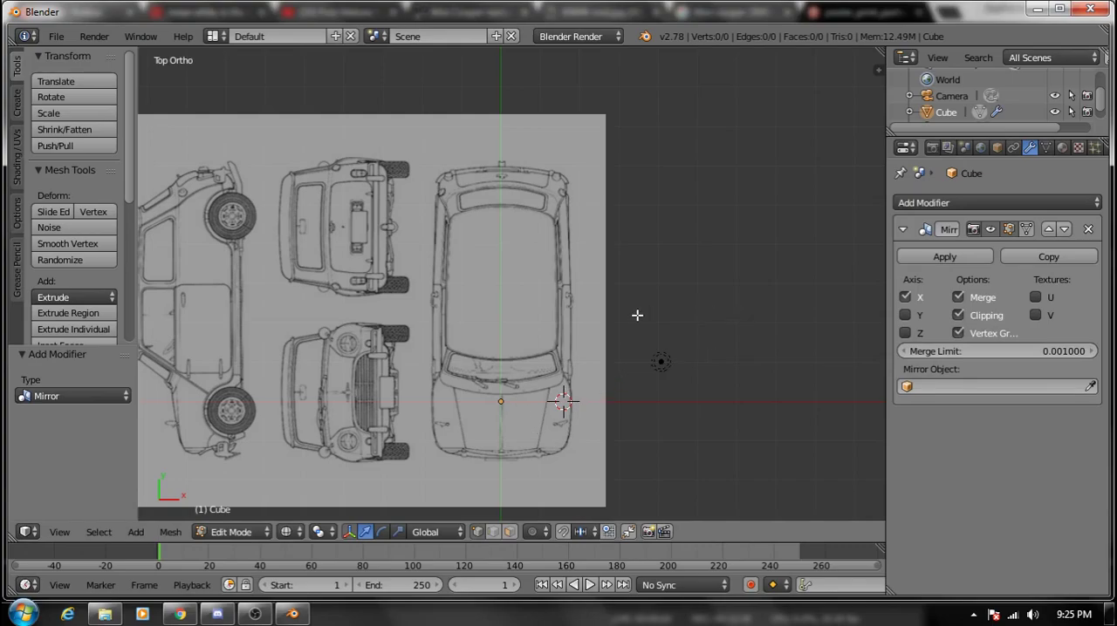
- Add a plane to the mesh in top view and move it onto the car's roof with its inner edge on the centre line
key("shift+a")
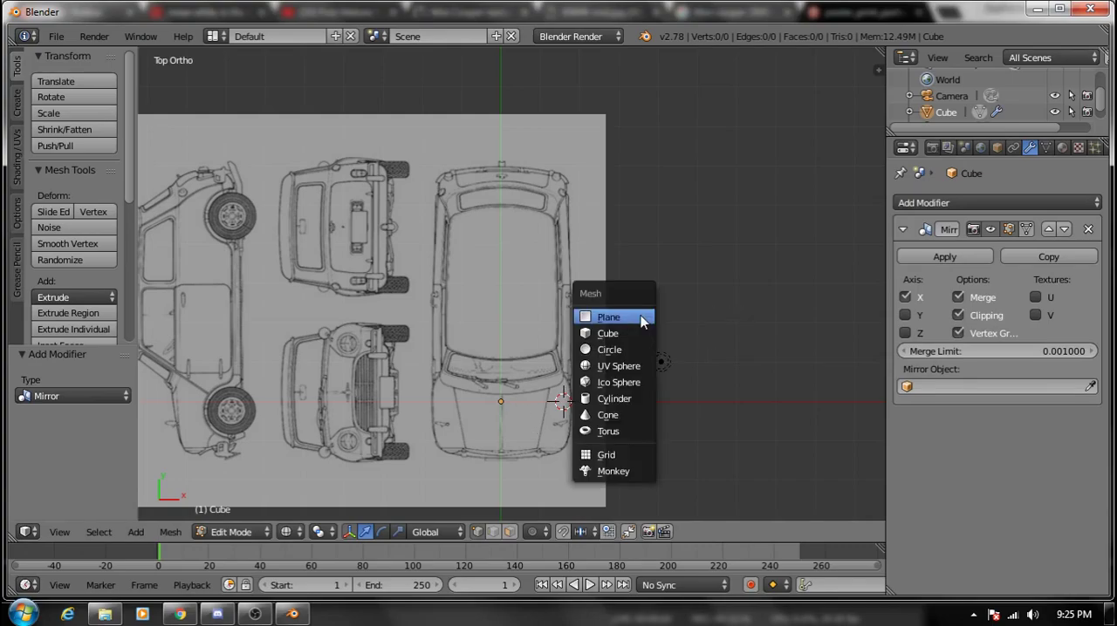
left_click(641, 316)
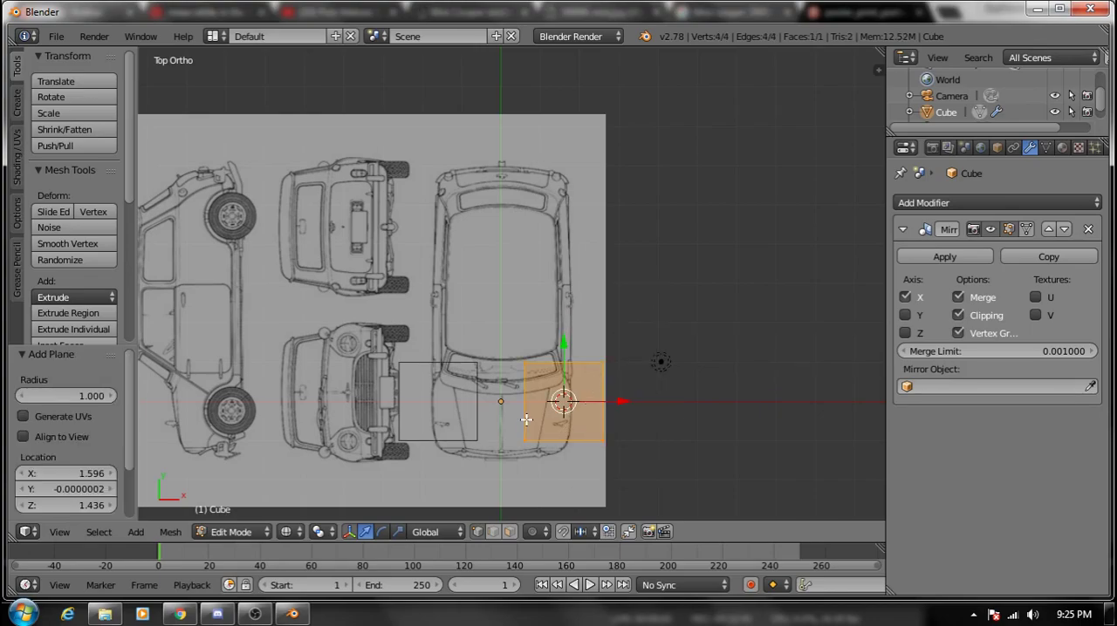
key("g")
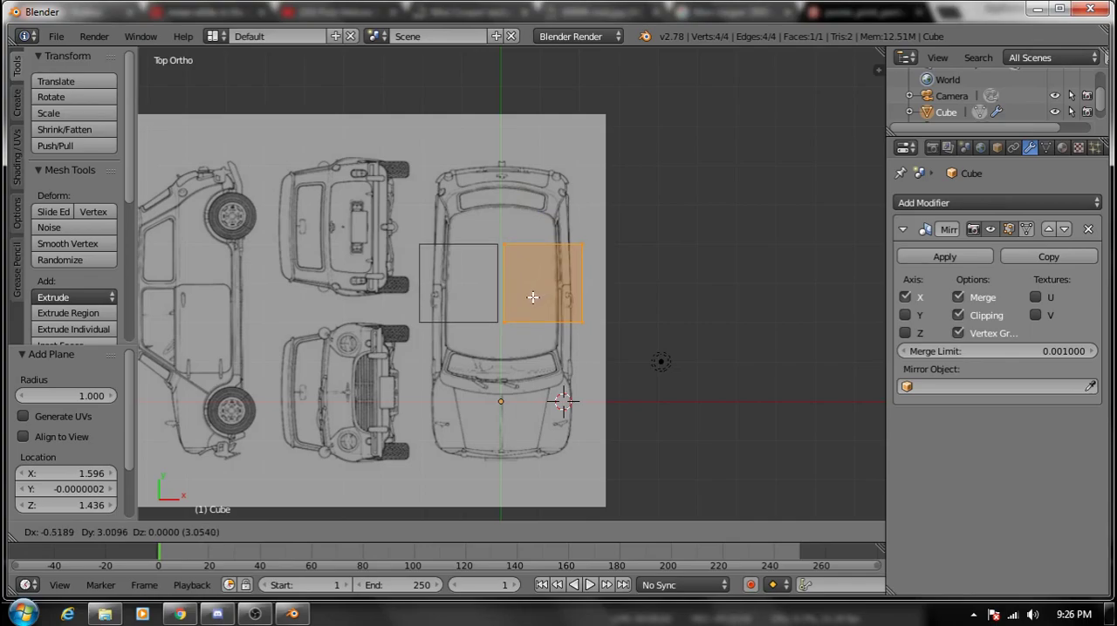
left_click(530, 299)
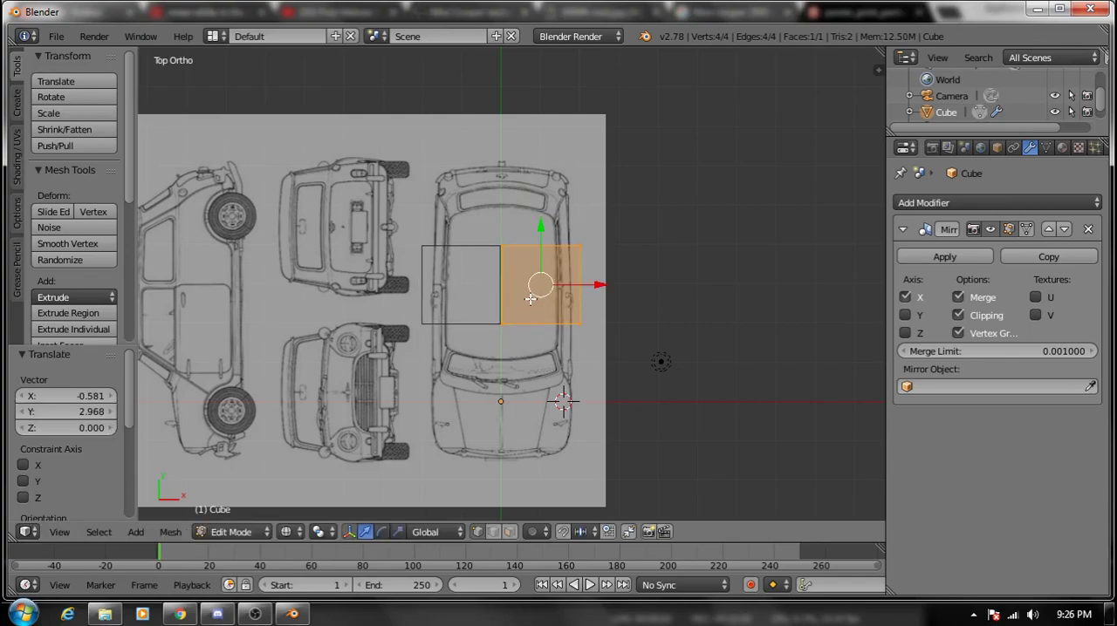
- Move the plane's outer edge about 0.6 inward along X to the side of the roof outline
scroll(559, 310, "up", 5)
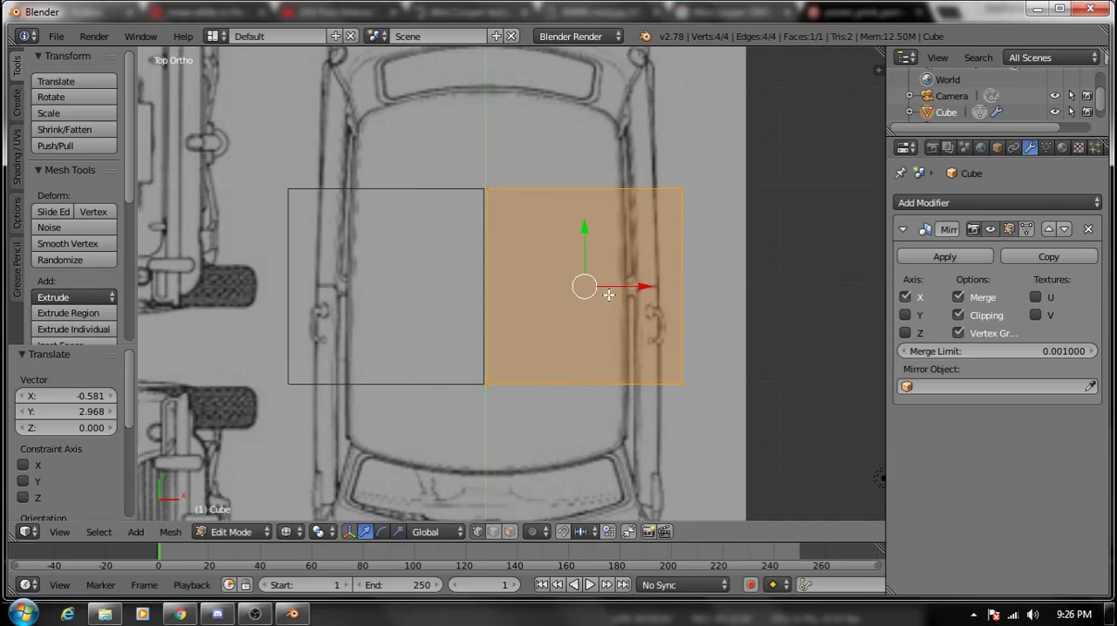
right_click(680, 189)
right_click(681, 384, "shift")
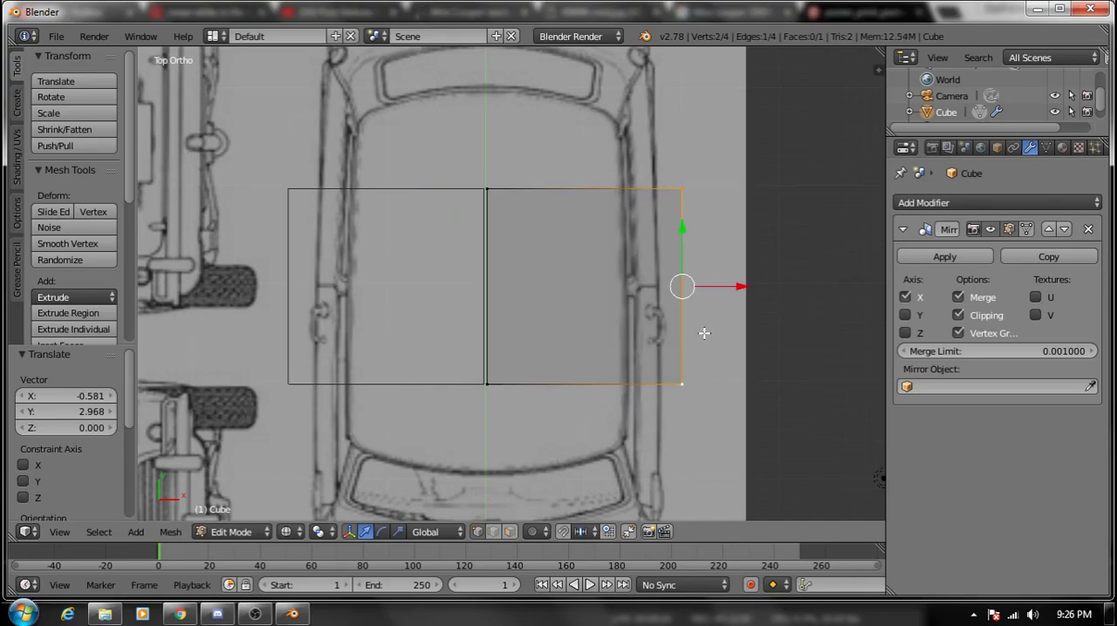
key("g")
key("x")
left_click(661, 295)
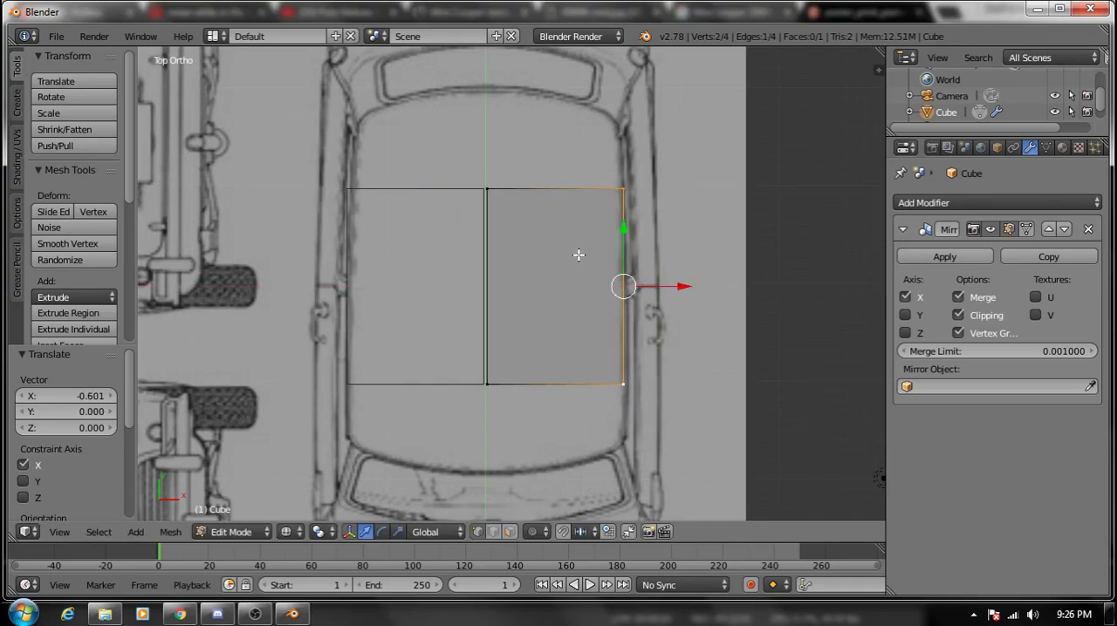
- Shorten the plane by moving its rear edge about 1.52 toward the car's front along Y
right_click(608, 188)
right_click(493, 191, "shift")
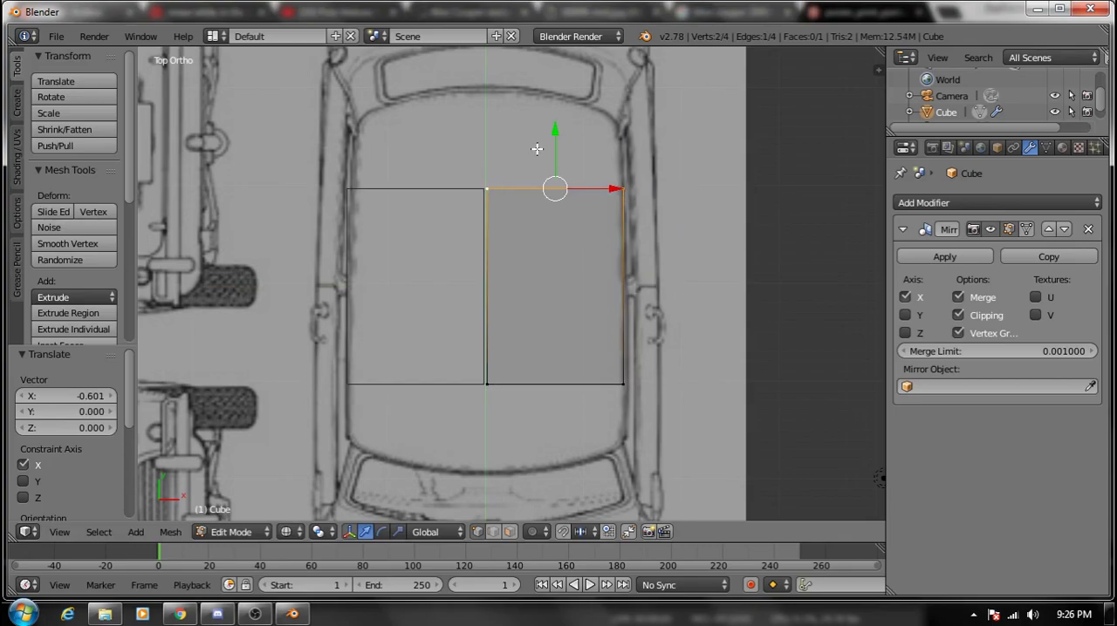
key("g")
key("y")
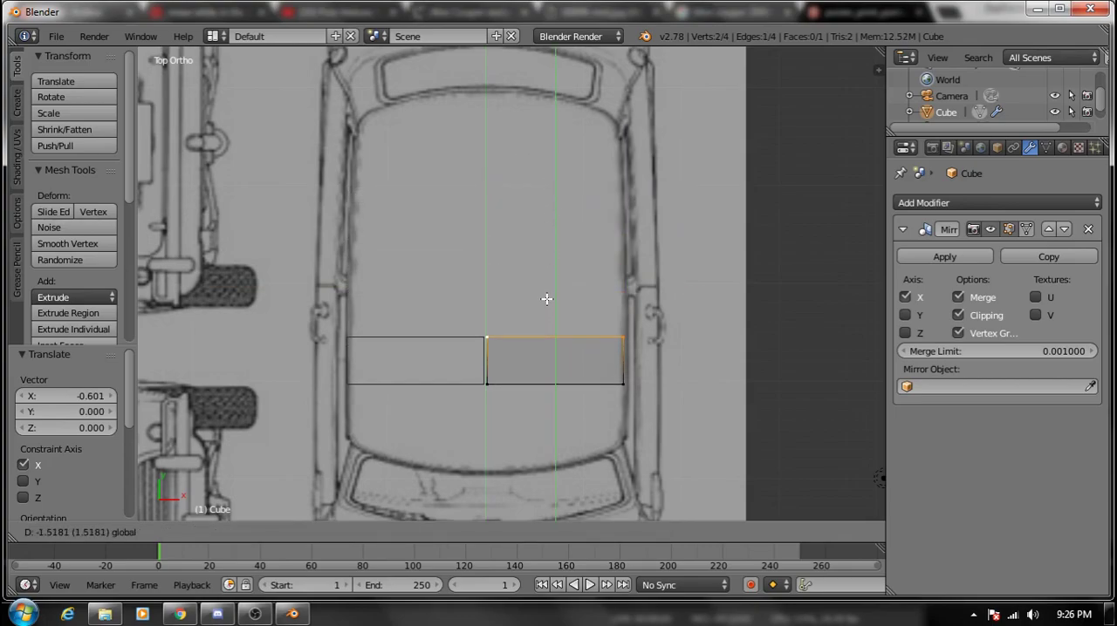
left_click(547, 299)
- Narrow the plane by moving its outer edge about 0.85 toward the centre line along X
right_click(621, 339)
right_click(623, 383, "shift")
key("g")
key("x")
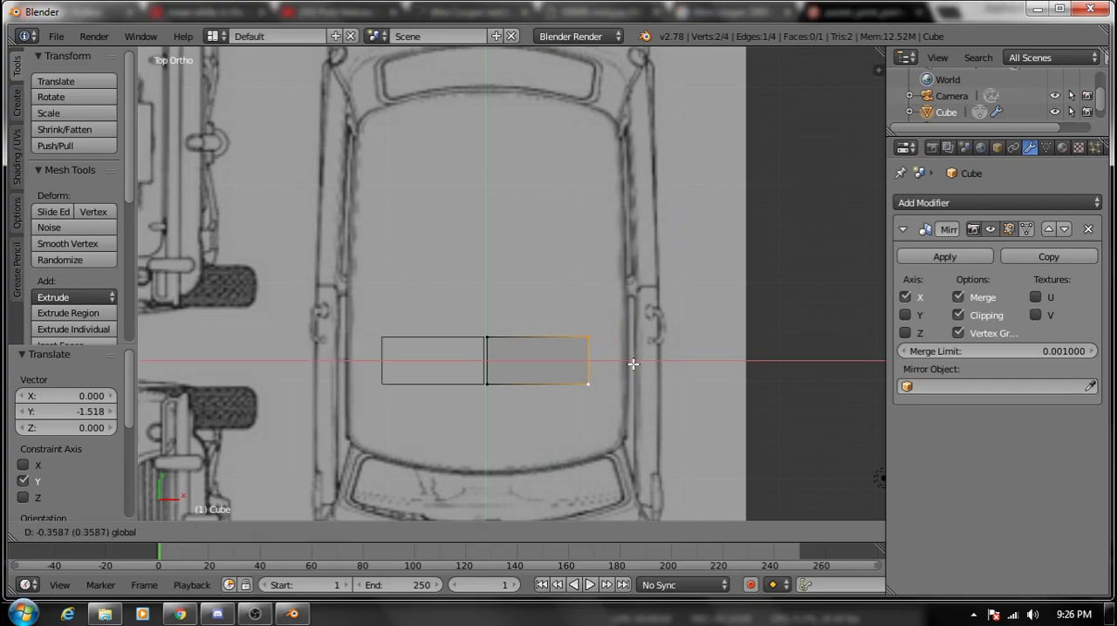
left_click(586, 376)
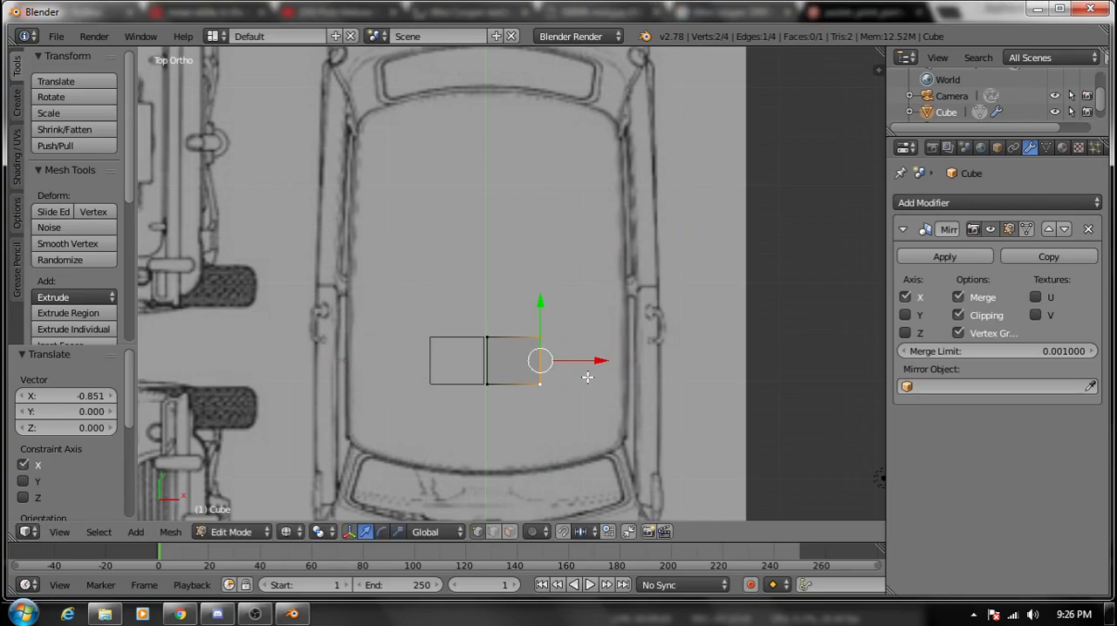
- Select the whole plane and move it to the roof's front edge above the windshield, against the centre line
key("l")
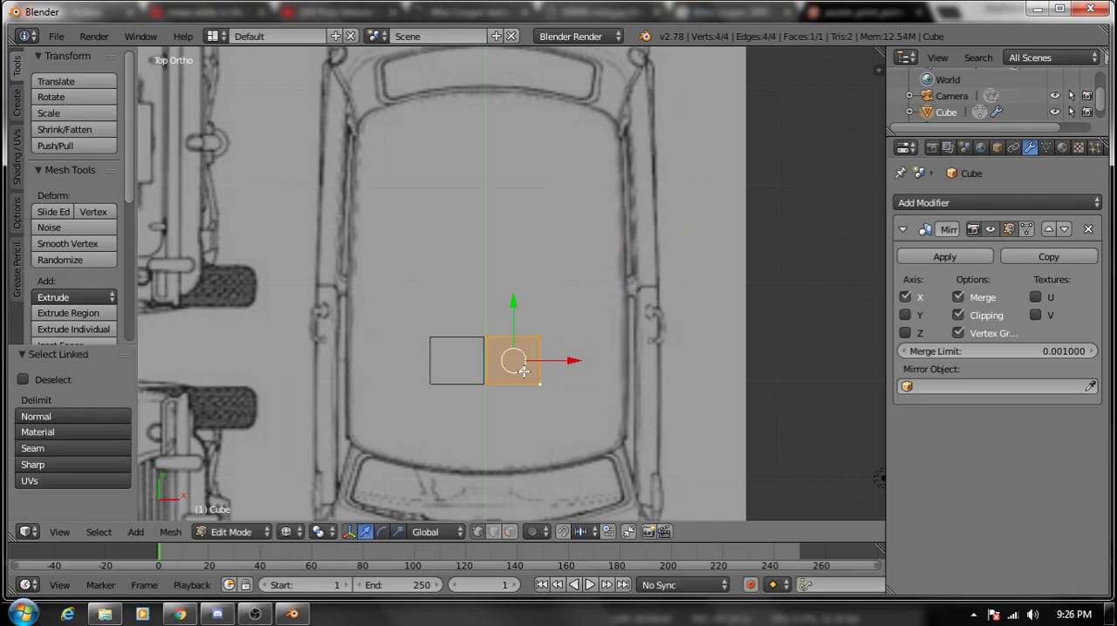
key("g")
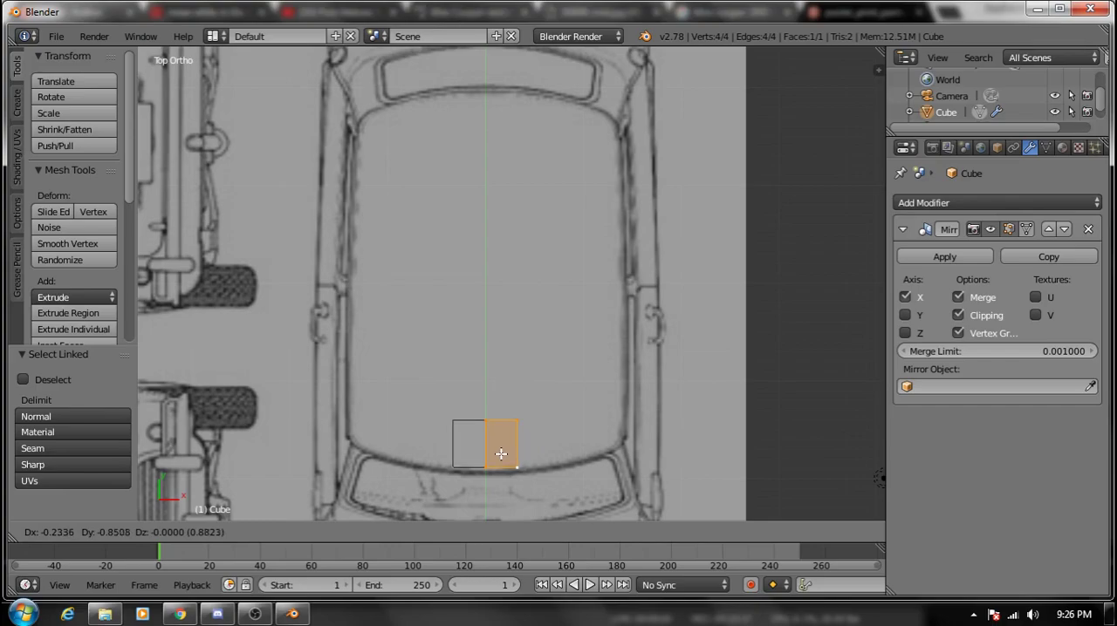
left_click(498, 458)
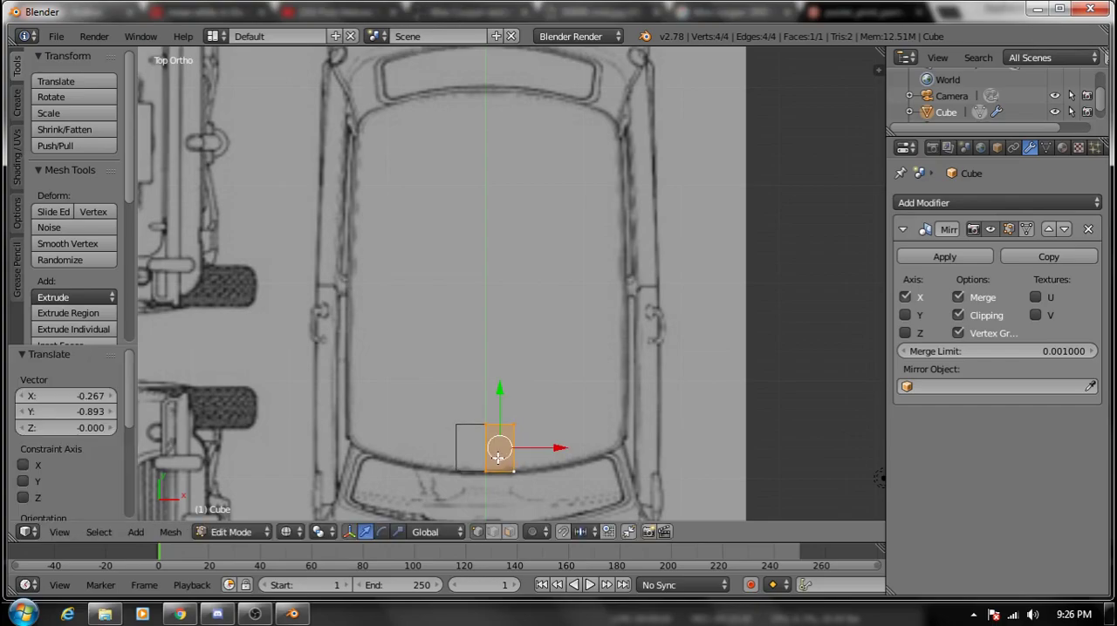
- Extrude the plane's outer edge four times along the curved front of the roof out to its side corner
right_click(515, 473)
right_click(515, 425, "shift")
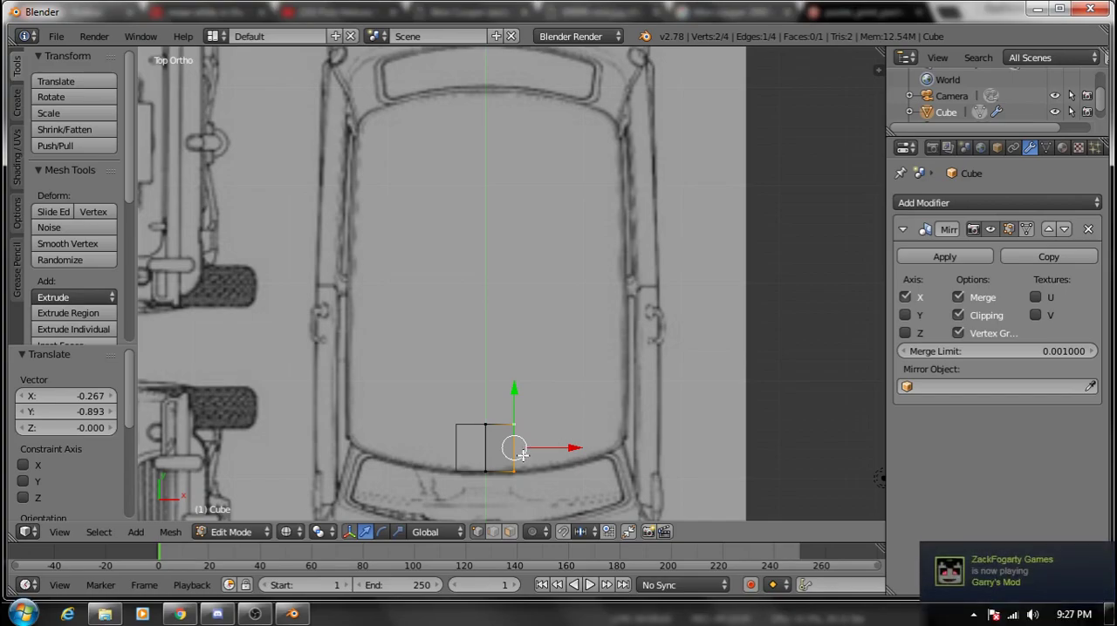
middle_click_drag(573, 469, 574, 412, "shift")
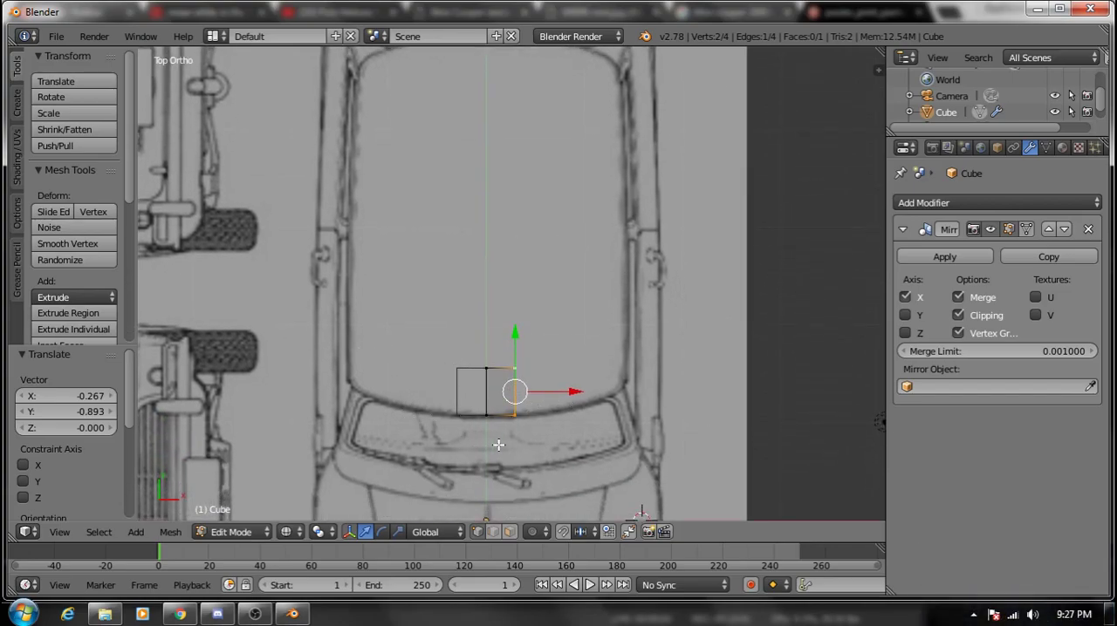
key("e")
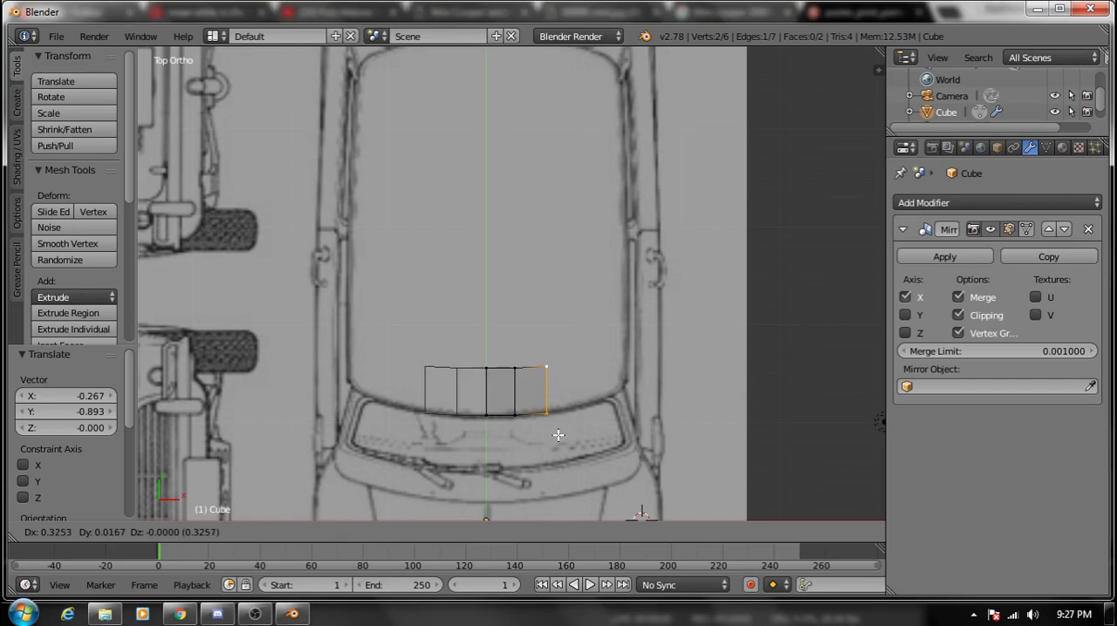
left_click(558, 434)
key("e")
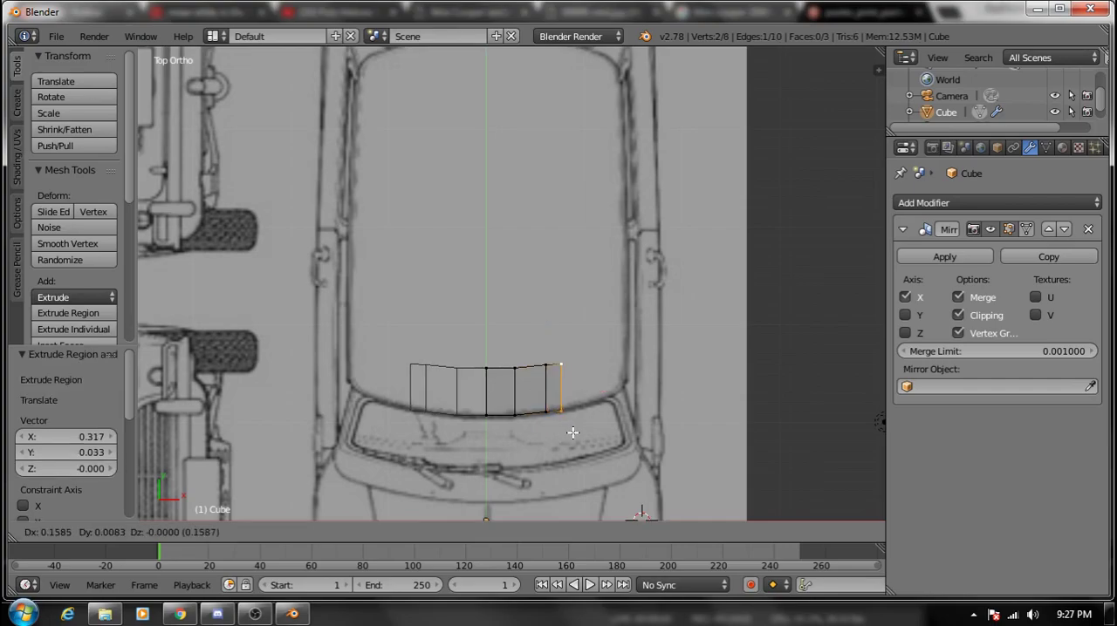
left_click(588, 429)
key("e")
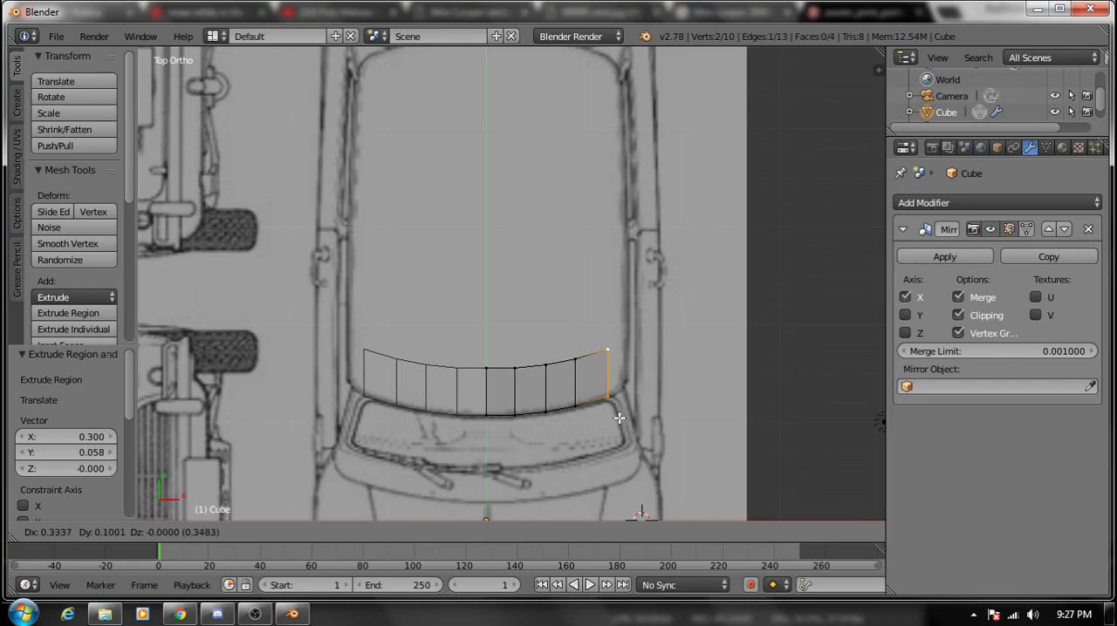
left_click(619, 419)
key("e")
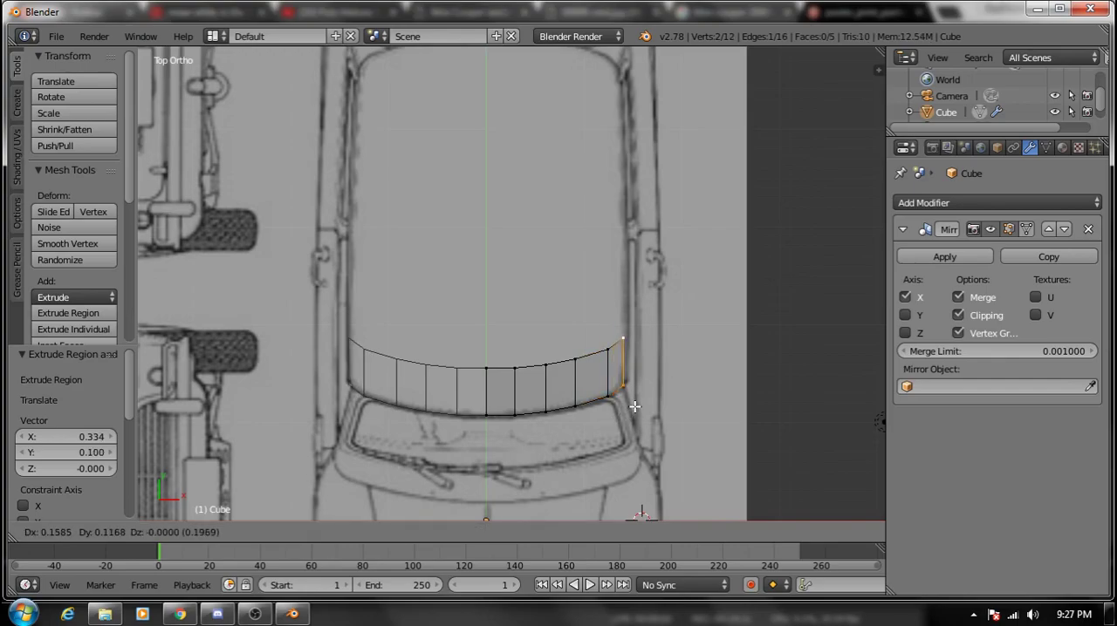
left_click(636, 406)
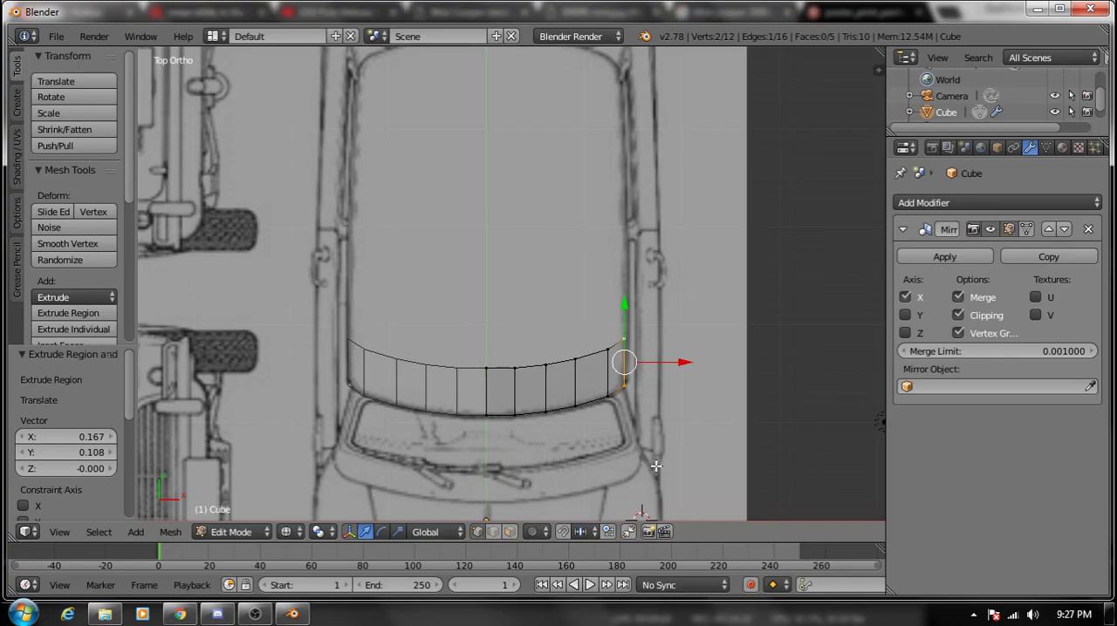
- Select the strip's rear row of vertices and extrude it three times toward the back, by about 0.92, 0.70 and 0.77
right_click(510, 369)
right_click(486, 369)
right_click(516, 368, "shift")
right_click(546, 364, "shift")
right_click(576, 359, "shift")
right_click(606, 351, "shift")
right_click(623, 341, "shift")
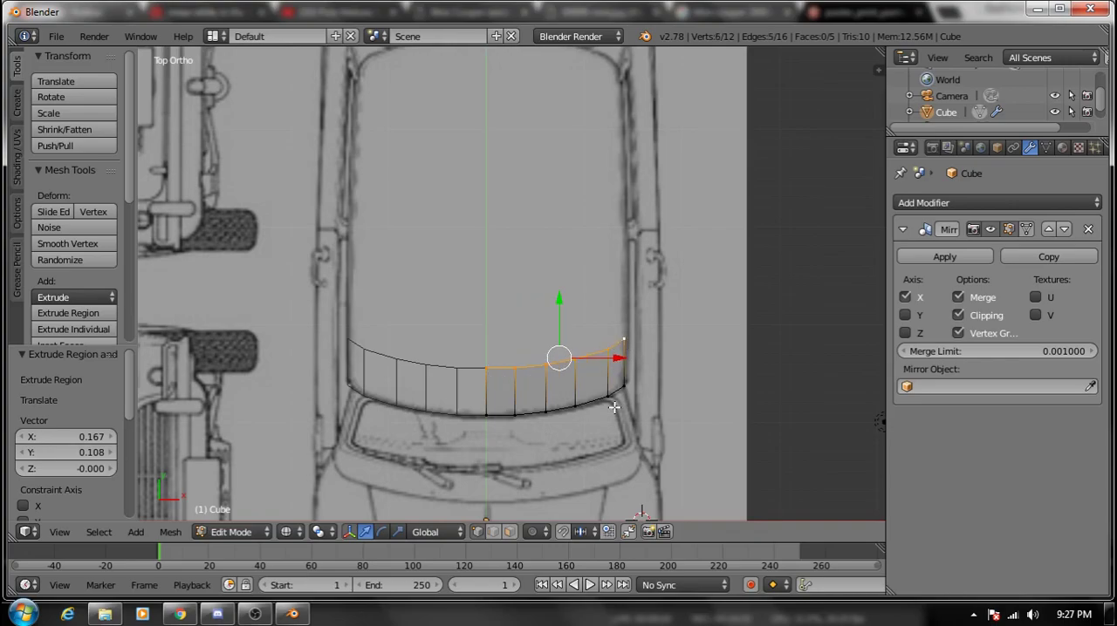
key("e")
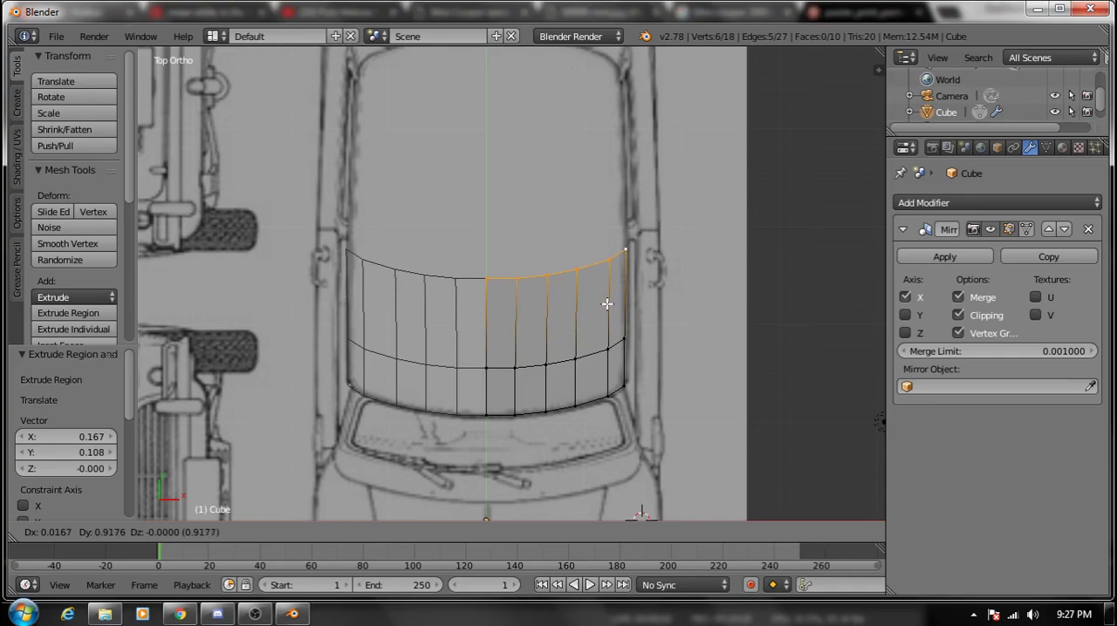
left_click(607, 305)
key("e")
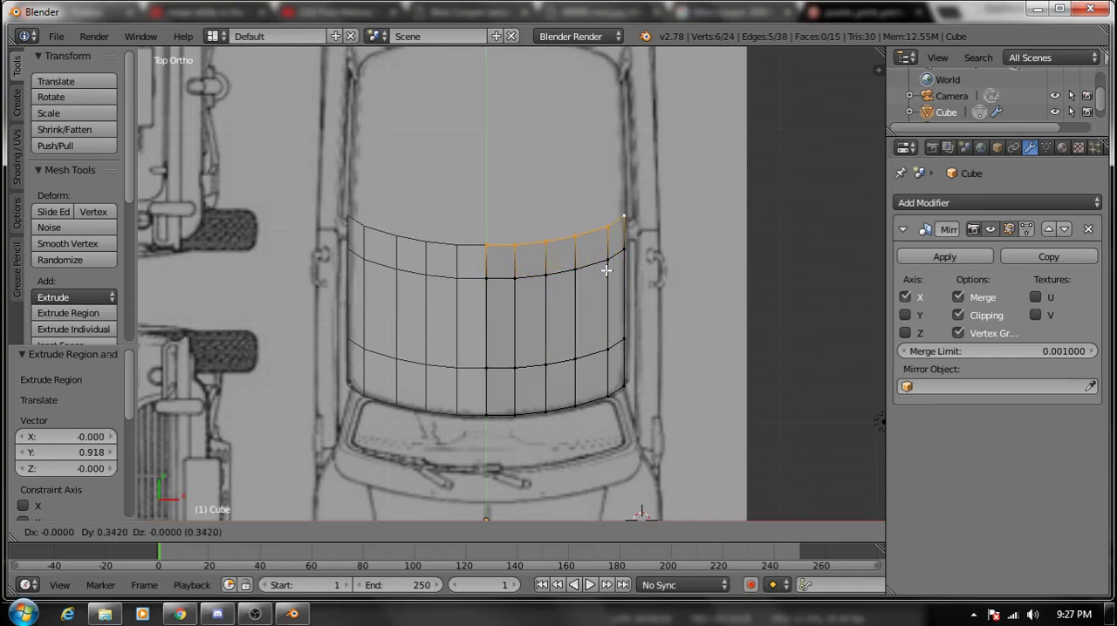
left_click(606, 236)
key("e")
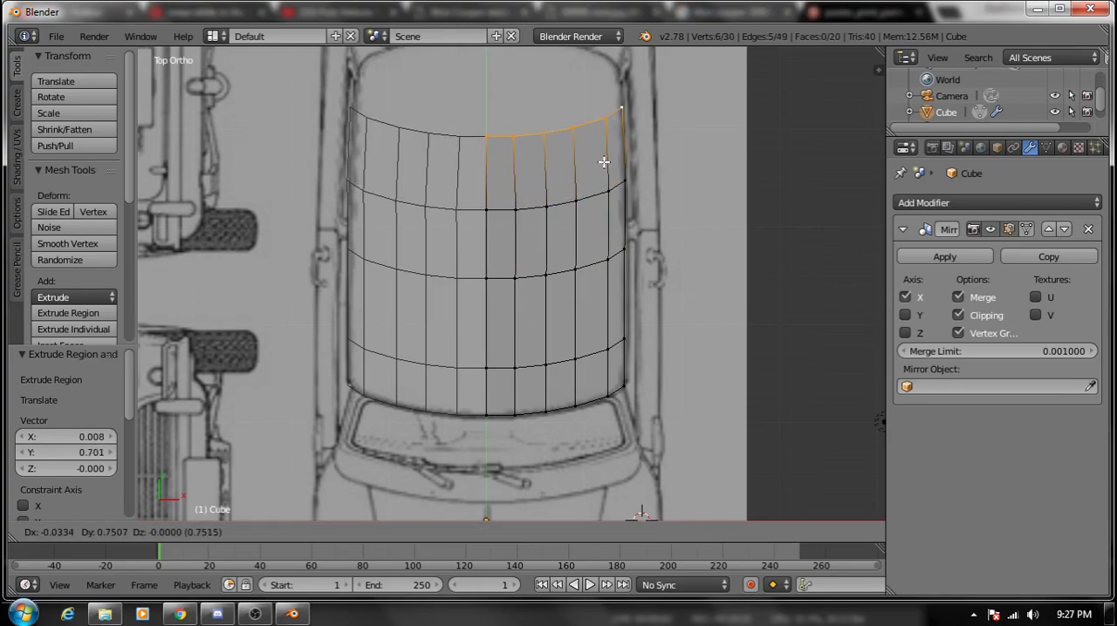
left_click(603, 157)
- Select the entire roof mesh and raise it about 0.61 along Z in the right view
middle_click_drag(618, 233, 512, 213)
key("KP_3")
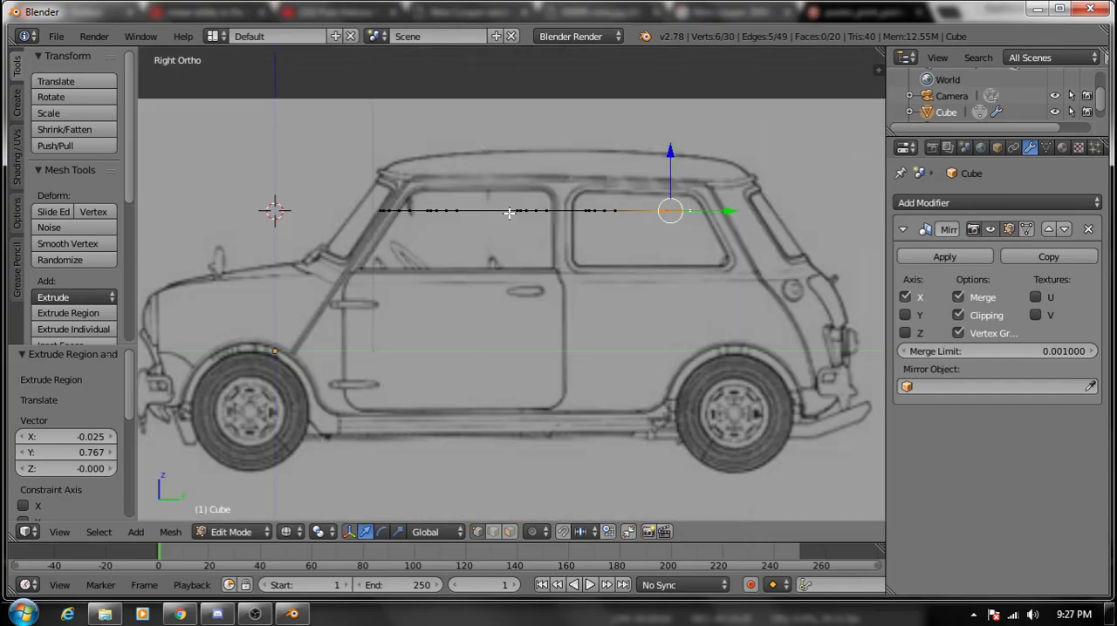
scroll(500, 189, "down", 1)
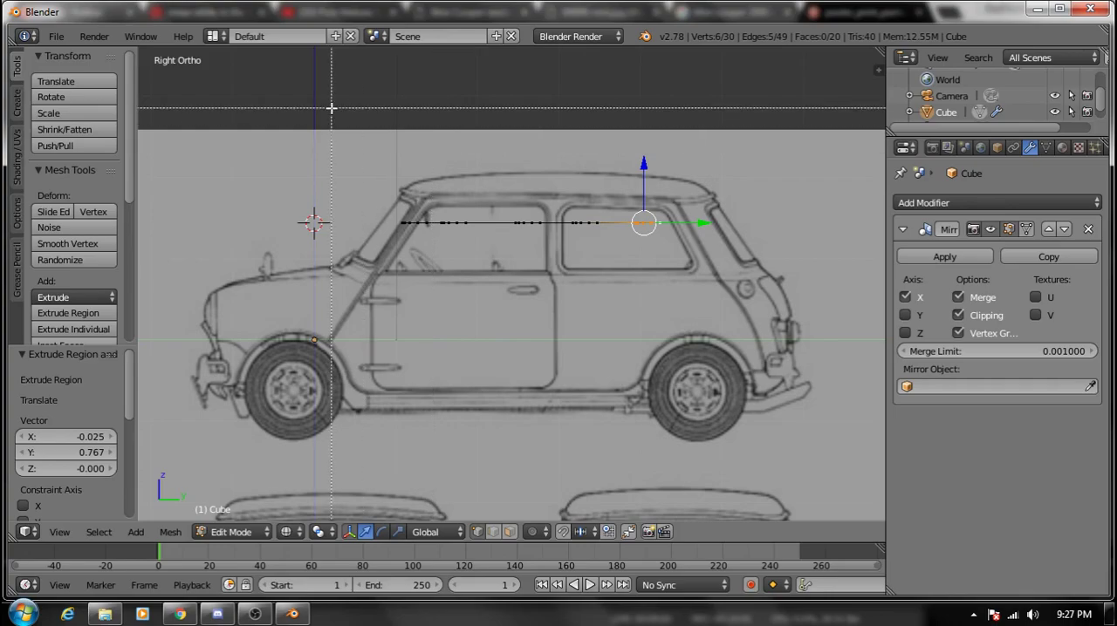
key("a")
key("a")
left_click_drag(519, 195, 518, 146)
- Lower the roof mesh about 0.15 along Z to the roof's top line in front view and compare its fit in the other views
key("KP_1")
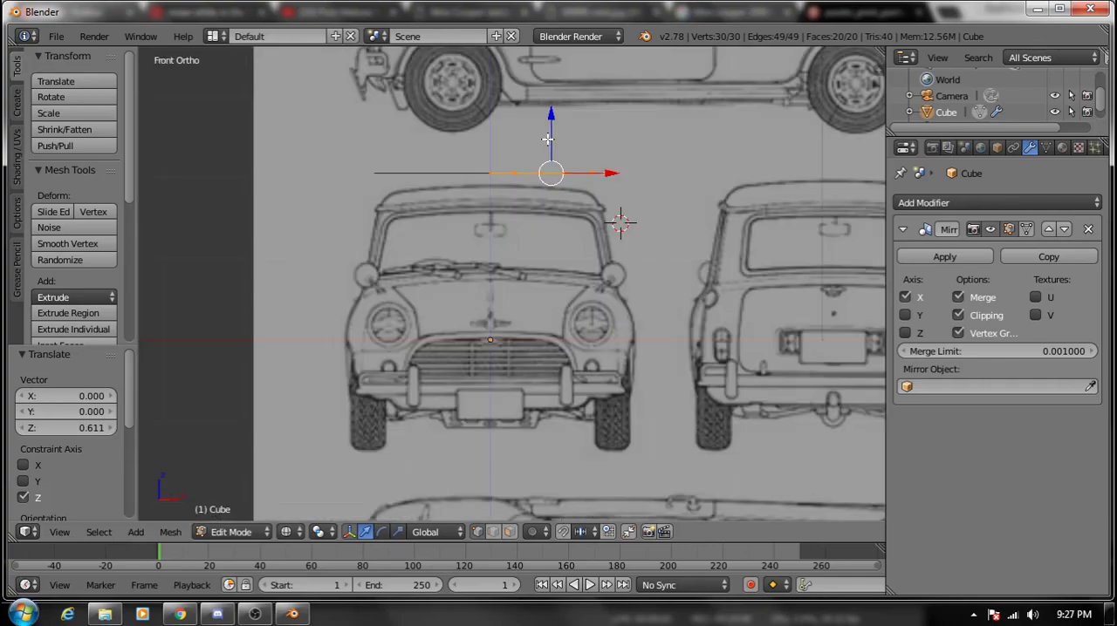
left_click_drag(552, 137, 552, 147)
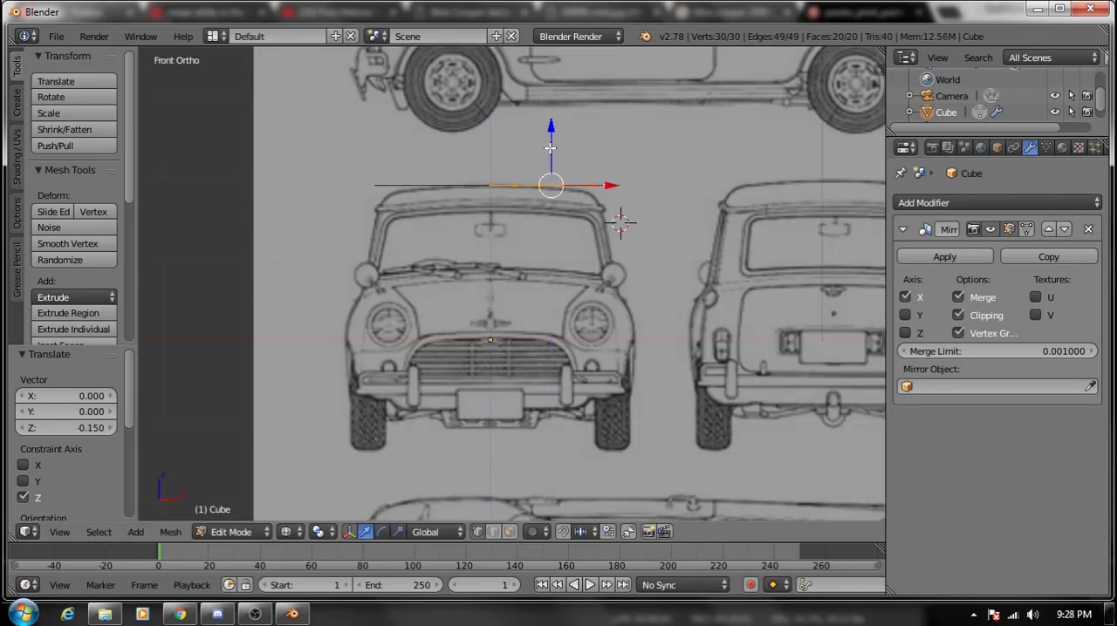
middle_click_drag(552, 147, 552, 148)
key("KP_3")
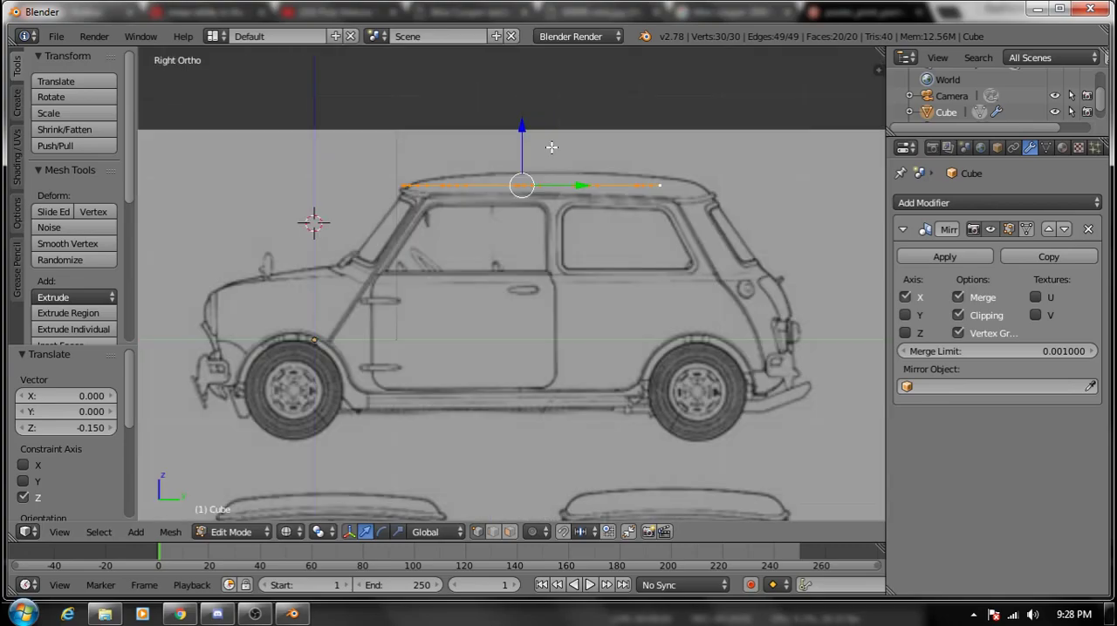
key("KP_1")
key("KP_7")
middle_click_drag(636, 378, 640, 239)
key("KP_1")
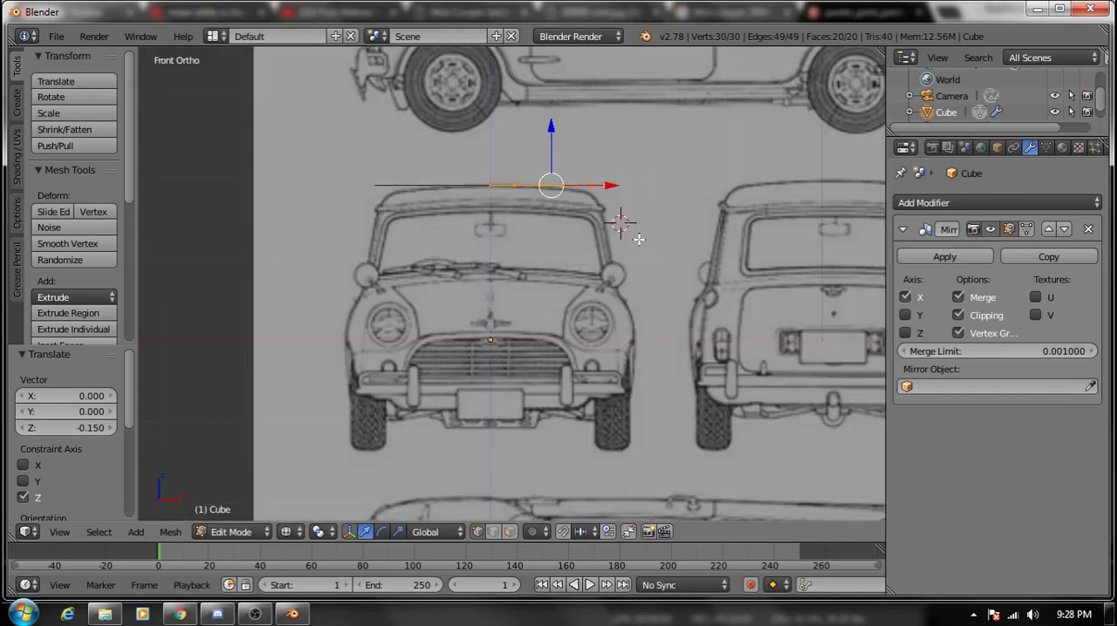
- Select the lengthwise vertex row beside the roof's centre line and lower it about 0.019 along Z to the front blueprint's roof curve
scroll(738, 157, "up", 4)
middle_click_drag(730, 162, 526, 310, "shift")
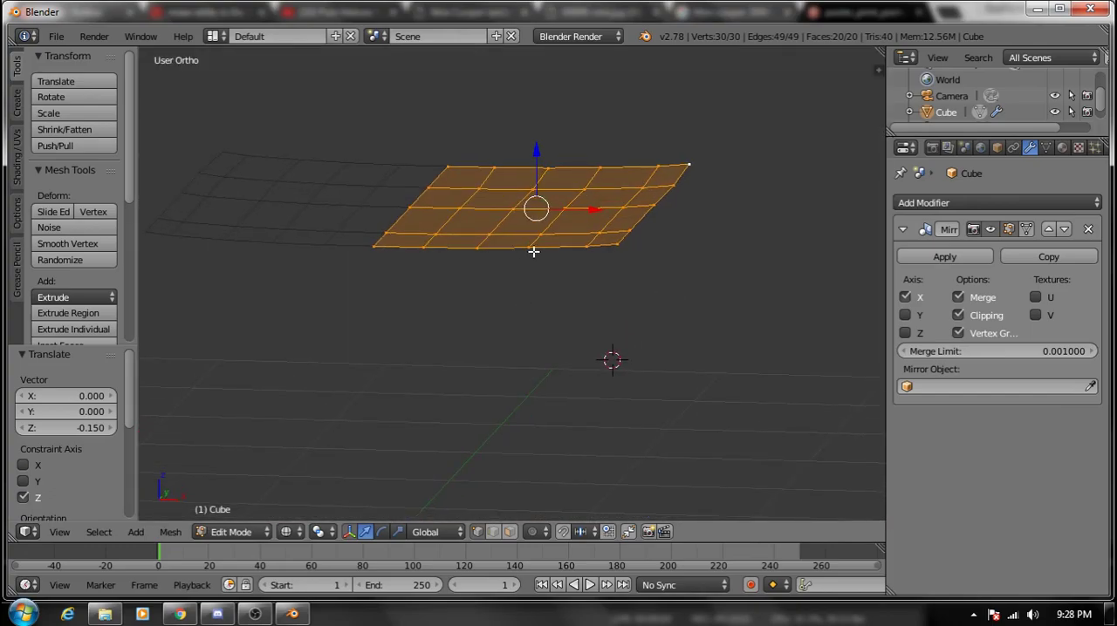
right_click(423, 247)
right_click(423, 247, "alt")
right_click(433, 229, "alt")
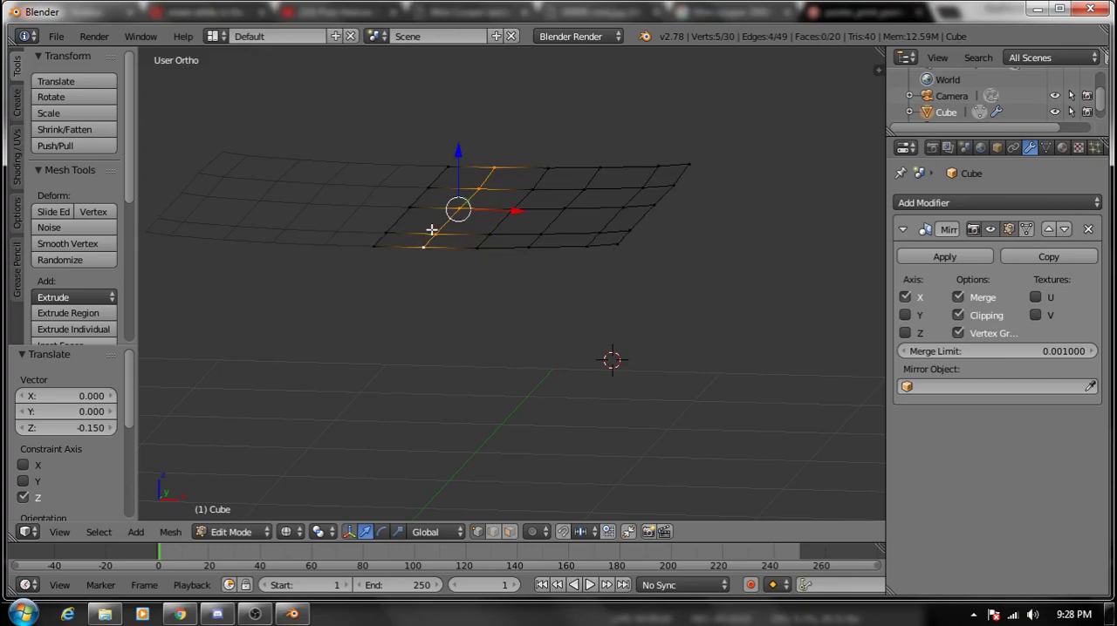
key("KP_1")
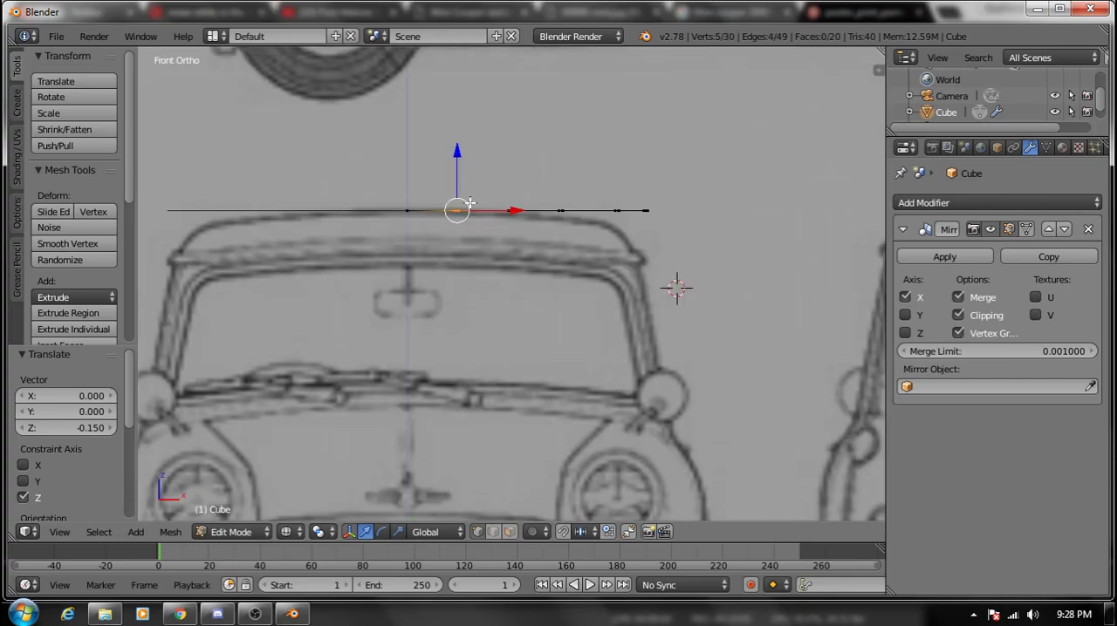
left_click_drag(456, 178, 452, 184)
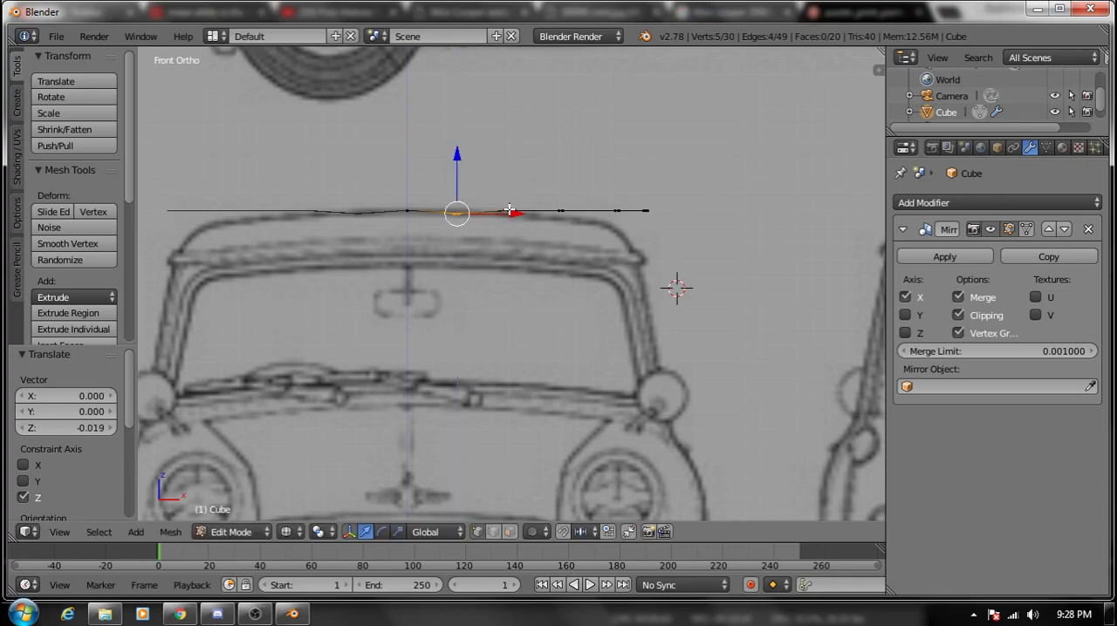
- Select the second lengthwise vertex row from the roof's centre line and lower it about 0.029 along Z in front view
right_click(514, 210, "shift")
right_click(509, 212, "alt")
right_click(509, 212, "alt")
right_click(509, 211, "alt")
middle_click_drag(508, 211, 504, 230)
right_click(504, 230, "alt")
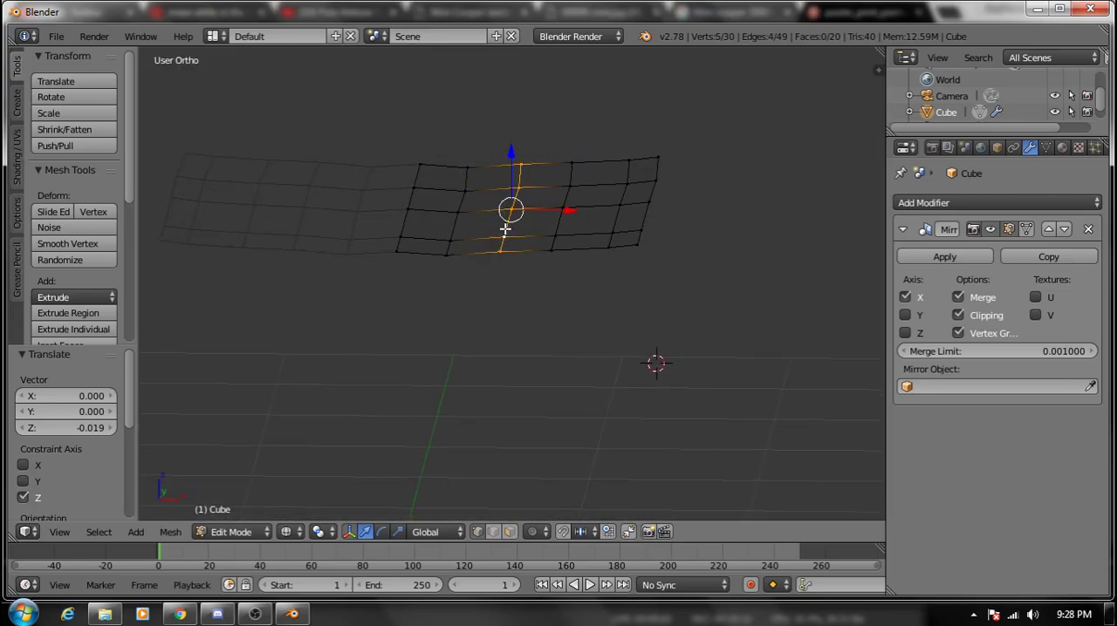
key("KP_1")
left_click_drag(513, 181, 509, 184)
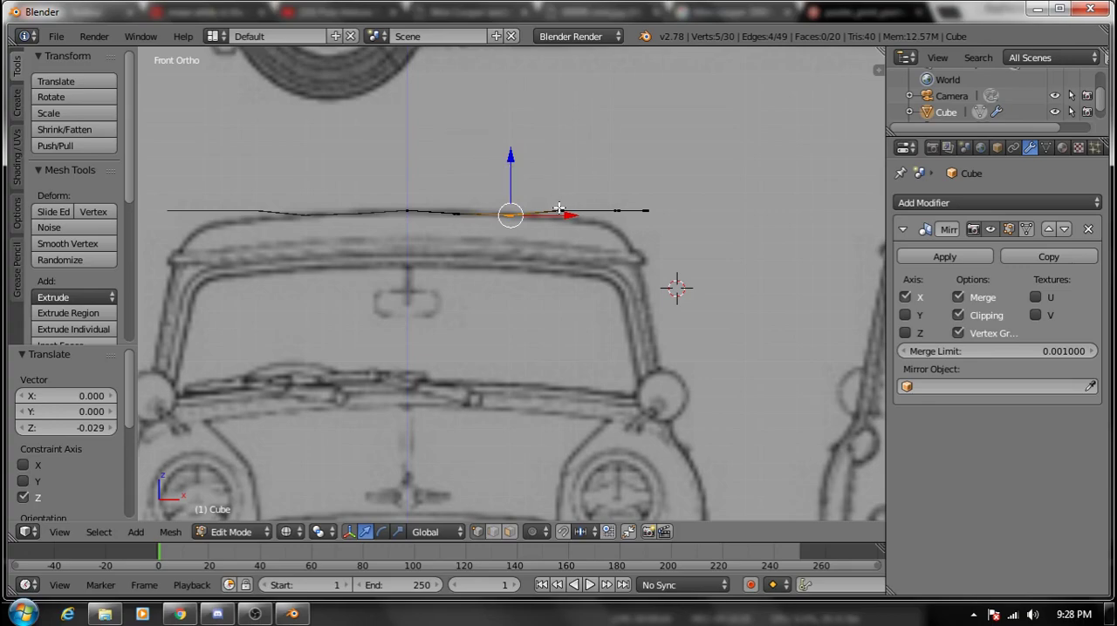
- Lower the third and fourth lengthwise vertex rows about 0.053 and 0.097 along Z to follow the roof curve in front view
middle_click_drag(559, 208, 553, 242)
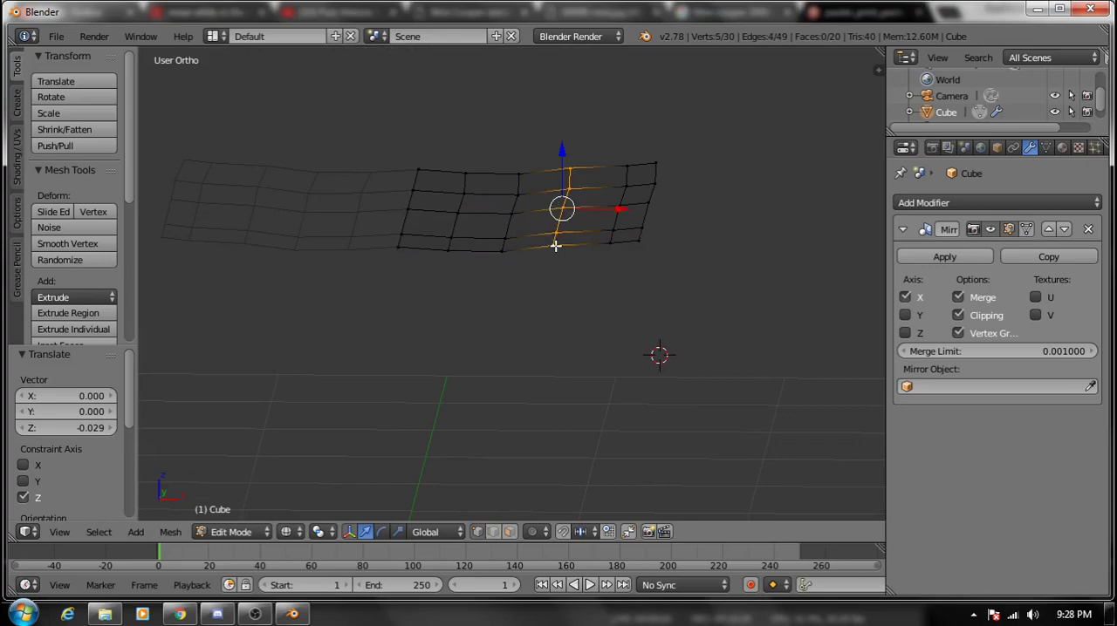
key("KP_1")
left_click_drag(561, 173, 561, 180)
middle_click_drag(561, 181, 624, 258)
key("KP_1")
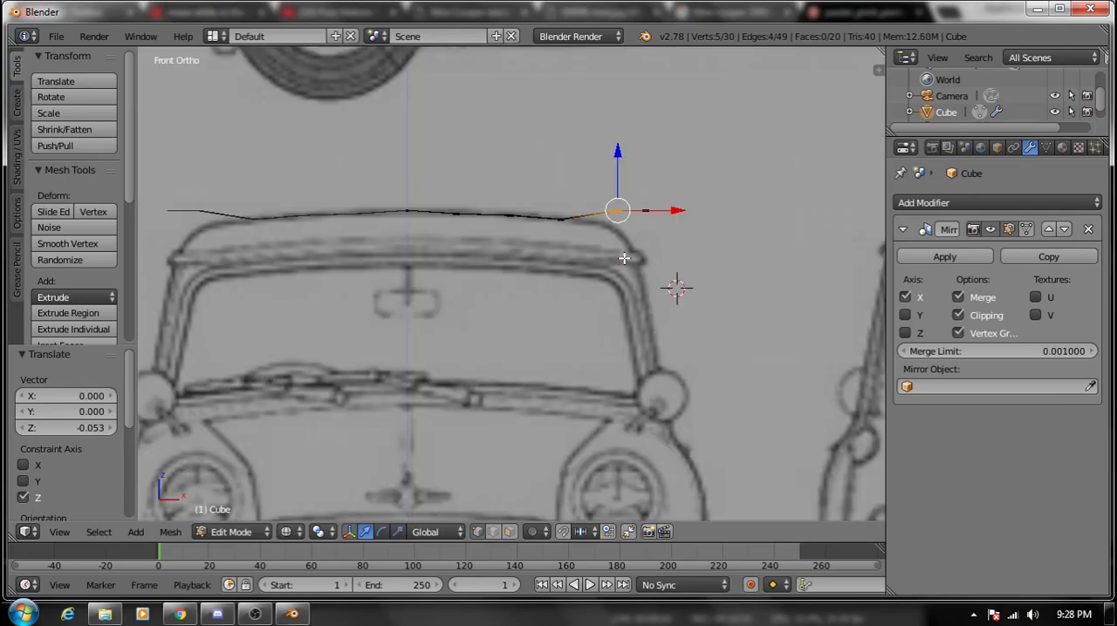
left_click_drag(618, 174, 616, 194)
- Select the roof's outermost lengthwise row, lower it along Z to the roof gutter and move it about 0.058 inward along X
right_click(644, 214)
right_click(645, 212, "alt")
right_click(645, 212)
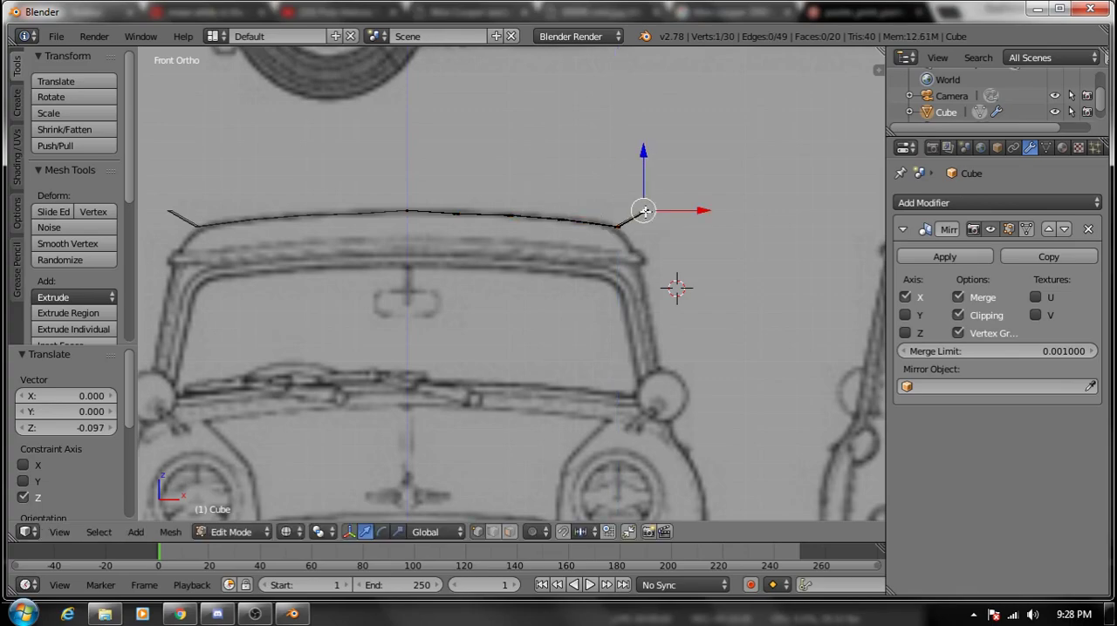
middle_click_drag(644, 212, 646, 244)
right_click(646, 244, "alt")
right_click(647, 246, "alt")
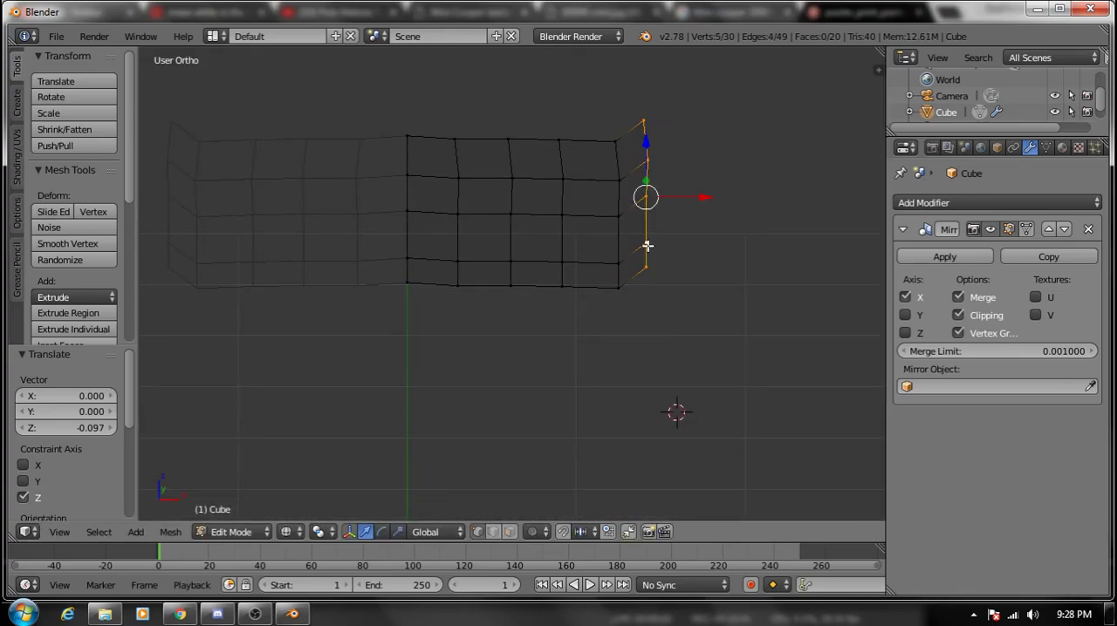
key("KP_1")
left_click_drag(642, 177, 643, 218)
left_click_drag(690, 253, 684, 259)
middle_click_drag(684, 259, 403, 225)
key("KP_1")
mouse_move(609, 226)
middle_mouse_down()
mouse_move(608, 239)
mouse_move(616, 222)
mouse_move(603, 231)
middle_mouse_up()
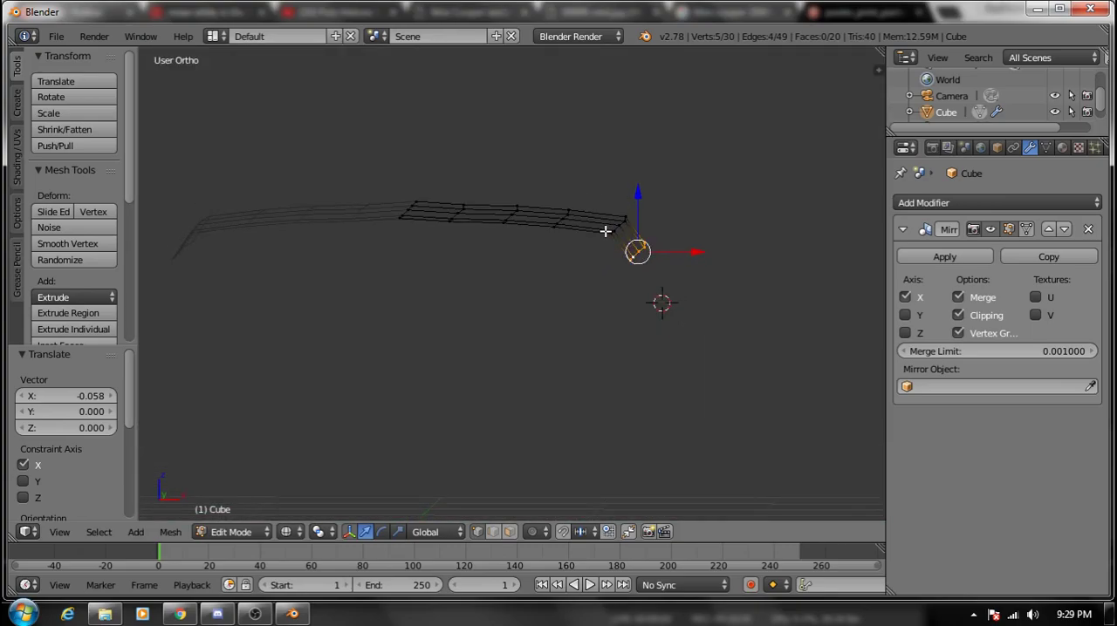
- Raise the lengthwise vertex row beside the roof's centre line about 0.010 along Z in front view
right_click(456, 220)
key("KP_1")
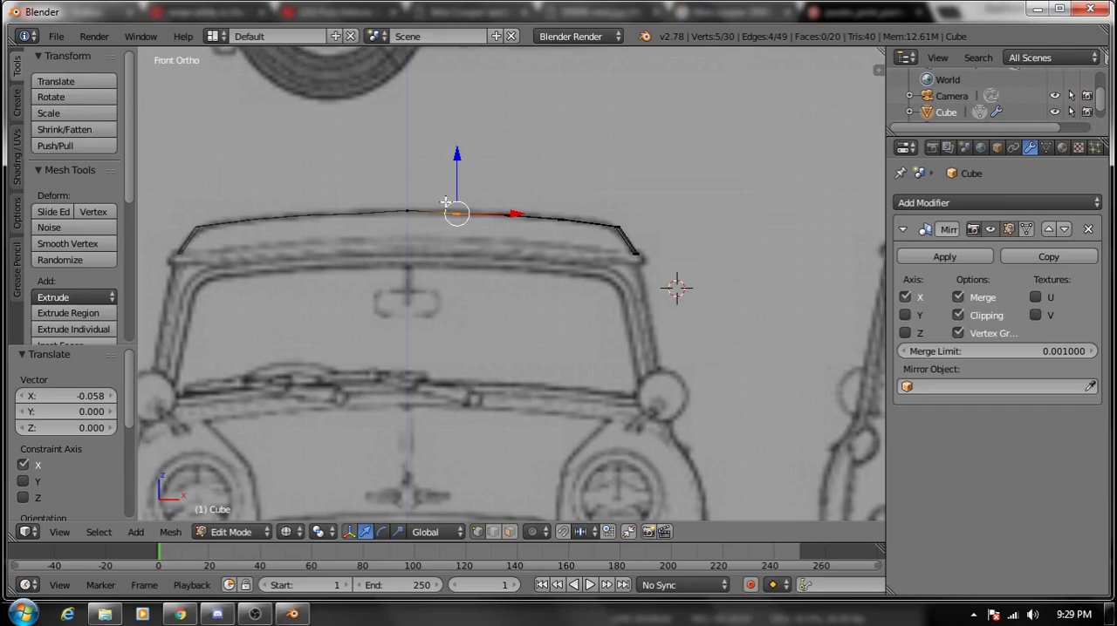
left_click_drag(455, 180, 454, 178)
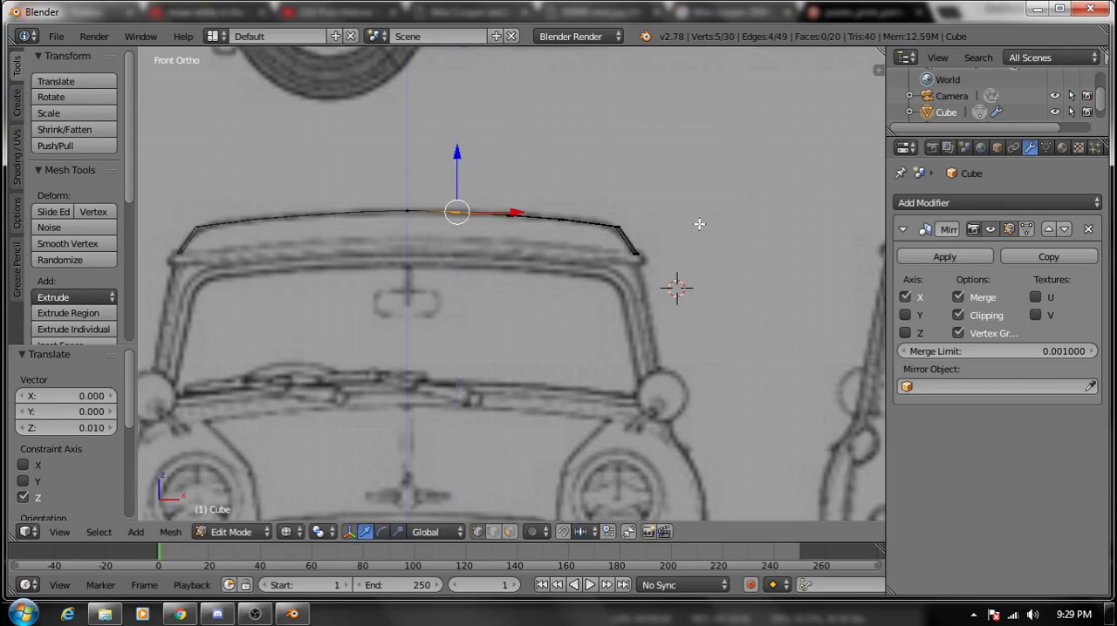
- Select the lengthwise row just inside the outer edge and move it about 0.058 inward and 0.010 up in front view
right_click(623, 230)
middle_click_drag(647, 220, 593, 274)
right_click(593, 274, "alt")
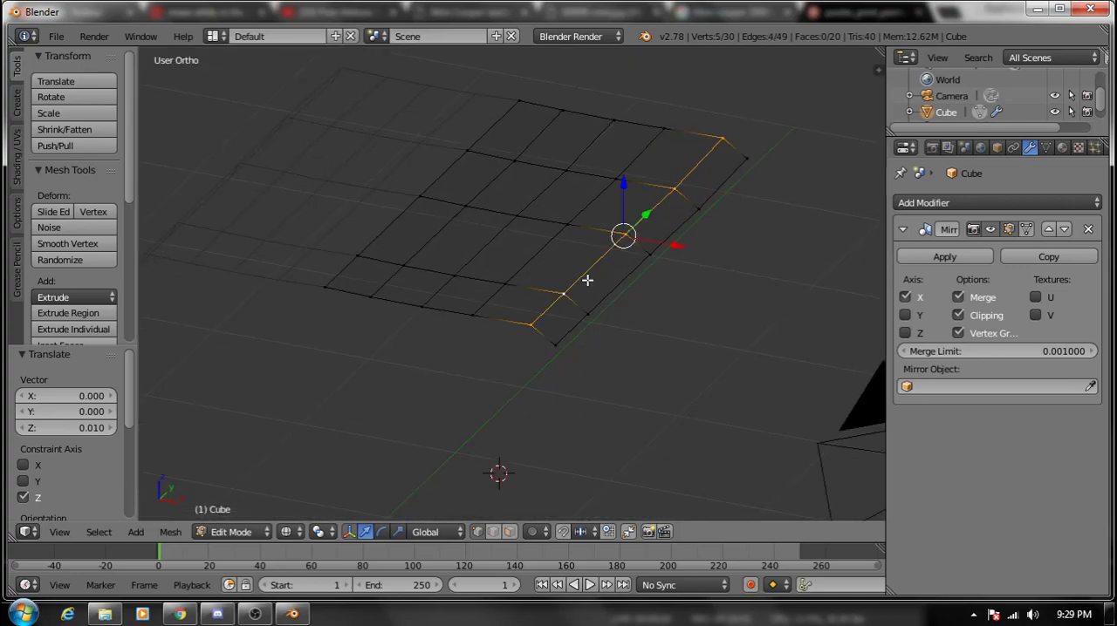
key("KP_1")
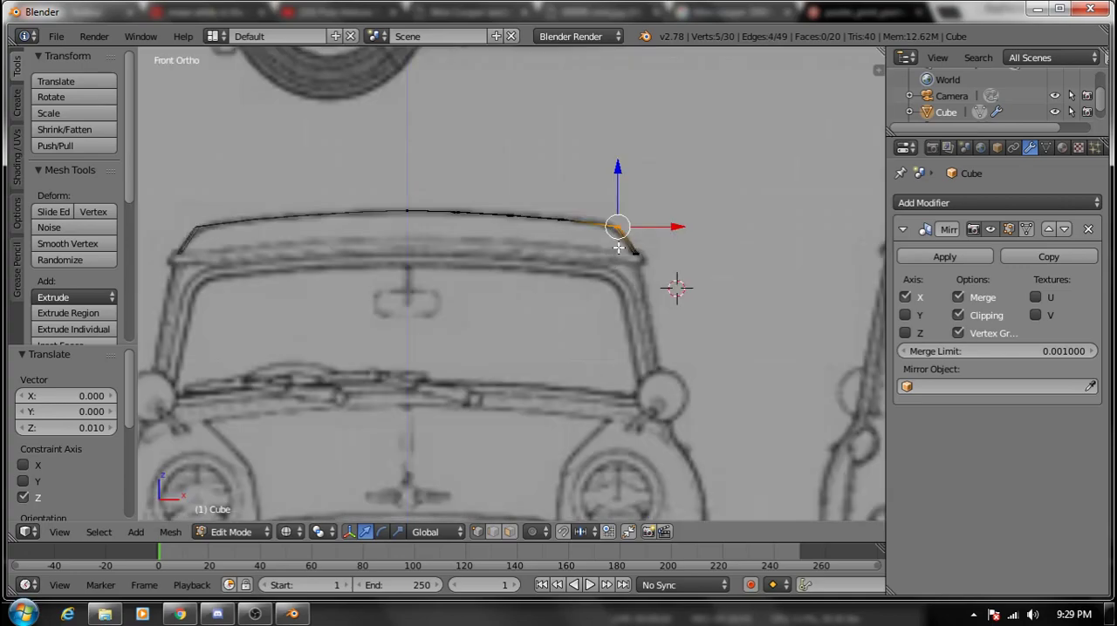
key("g")
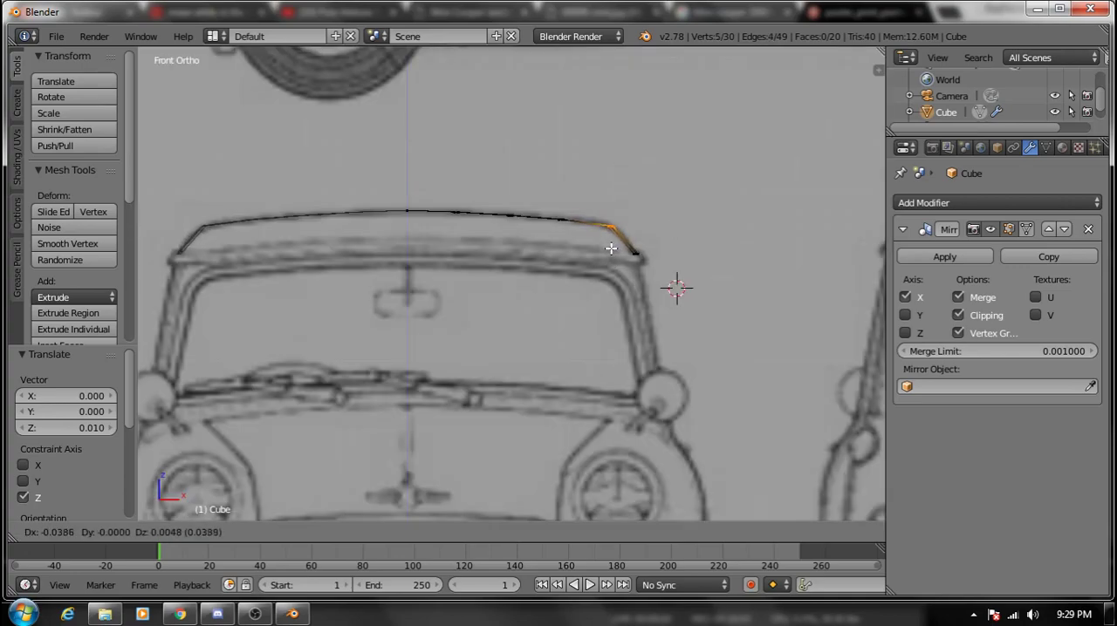
left_click(607, 248)
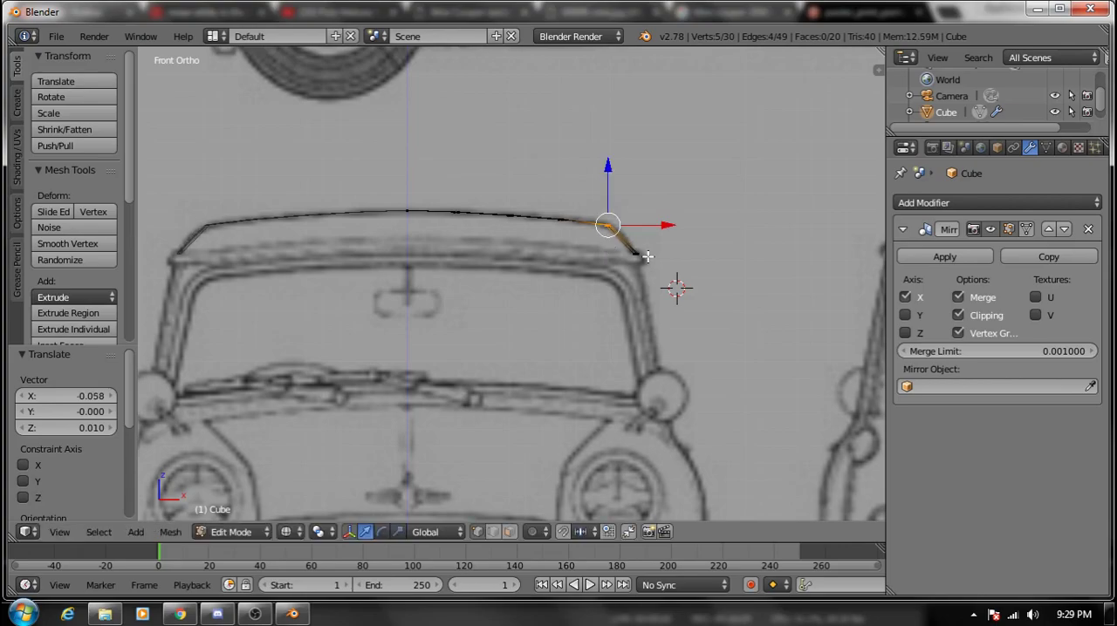
- In the right view, select the crosswise row behind the roof's front edge and move it about 0.097 up and 0.014 forward
middle_click_drag(673, 287, 583, 298)
key("KP_1")
key("KP_7")
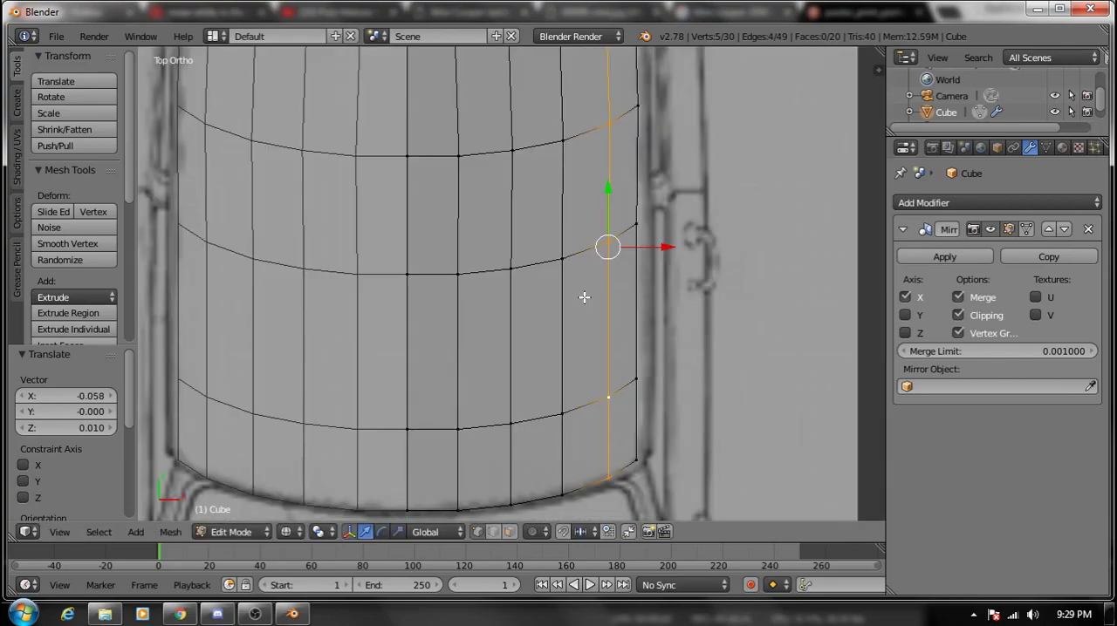
scroll(618, 375, "down", 3)
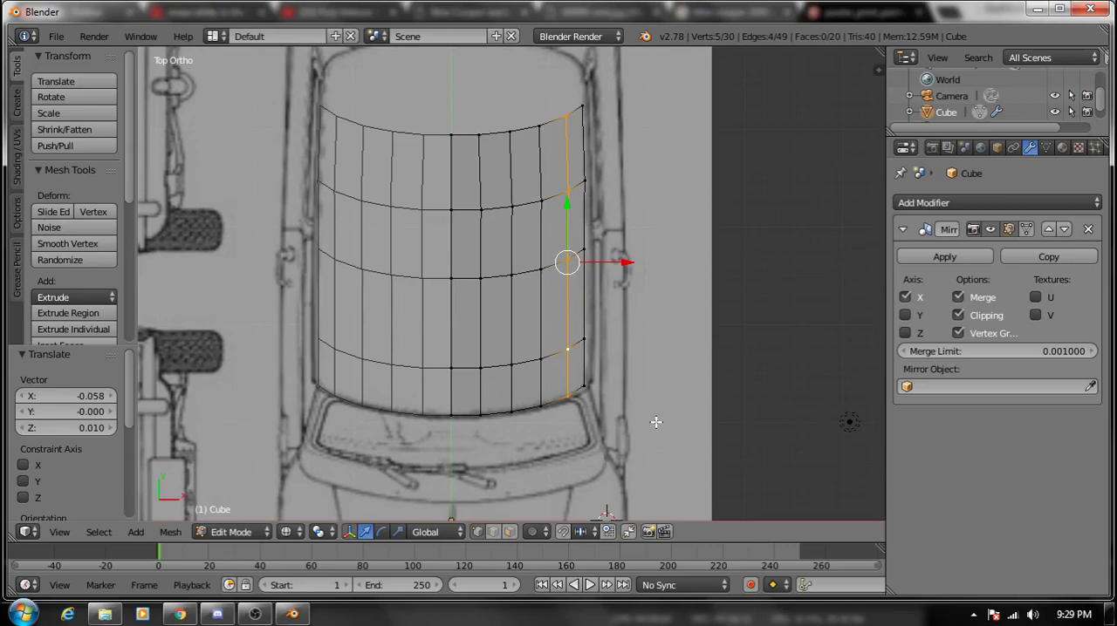
key("KP_3")
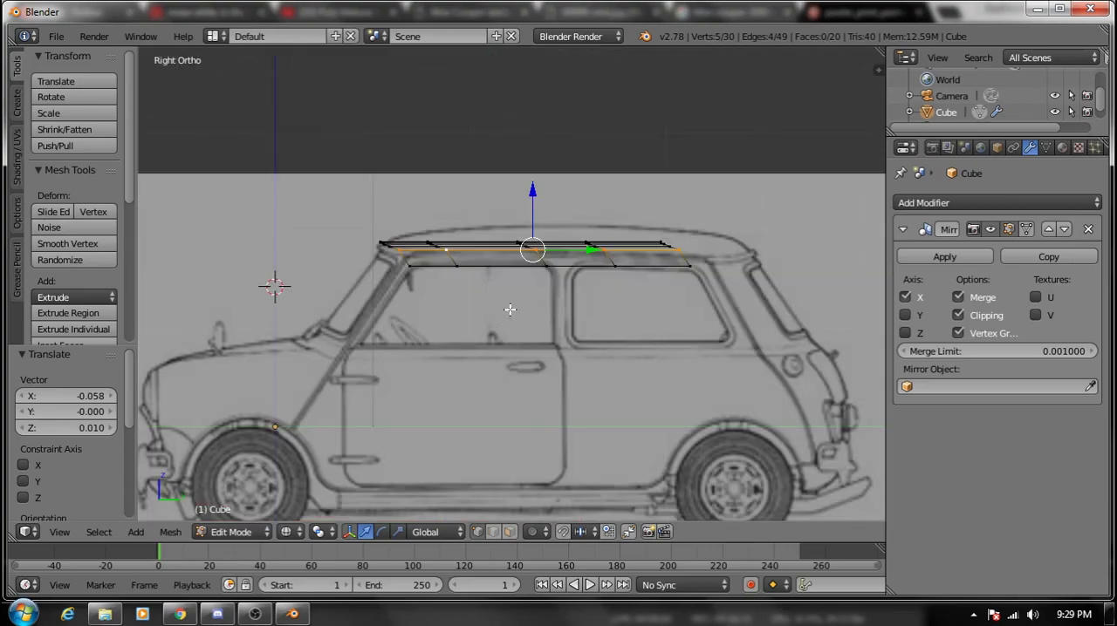
scroll(507, 316, "up", 1)
right_click(422, 244, "shift")
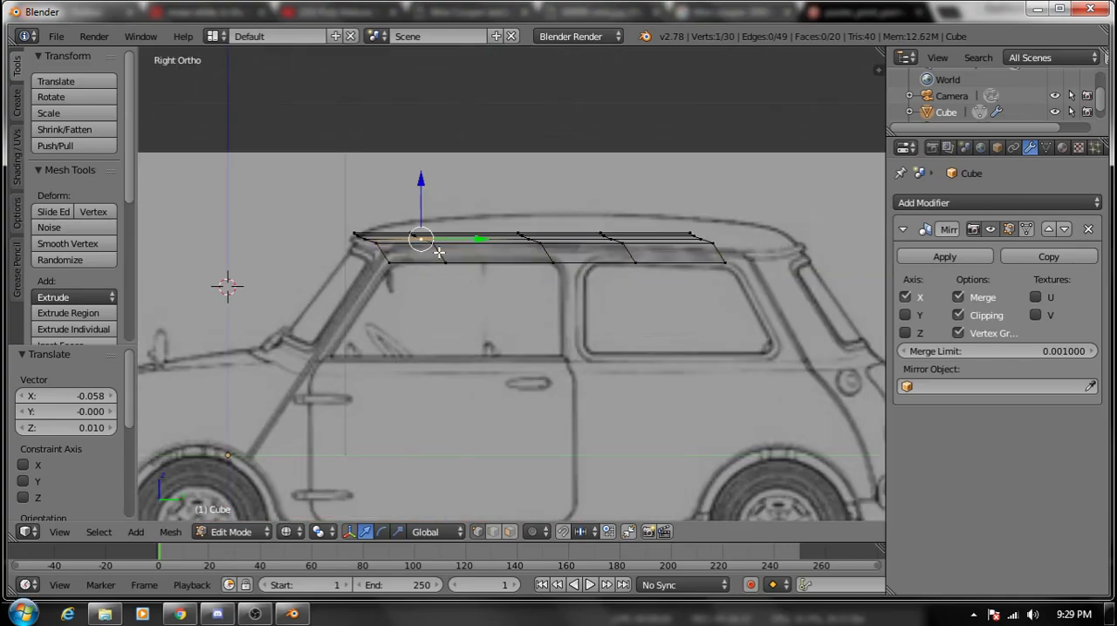
key("g")
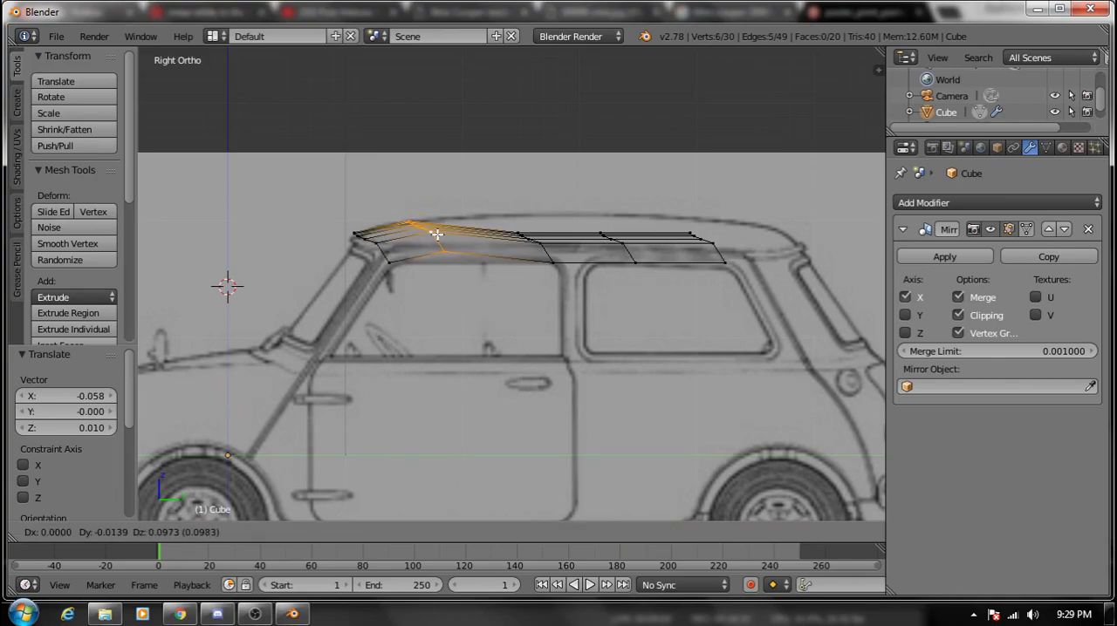
left_click(436, 234)
- Raise the three remaining crosswise rows to the side blueprint's roof line, by about 0.146, 0.153 and 0.125 from front to back
right_click(542, 251, "shift")
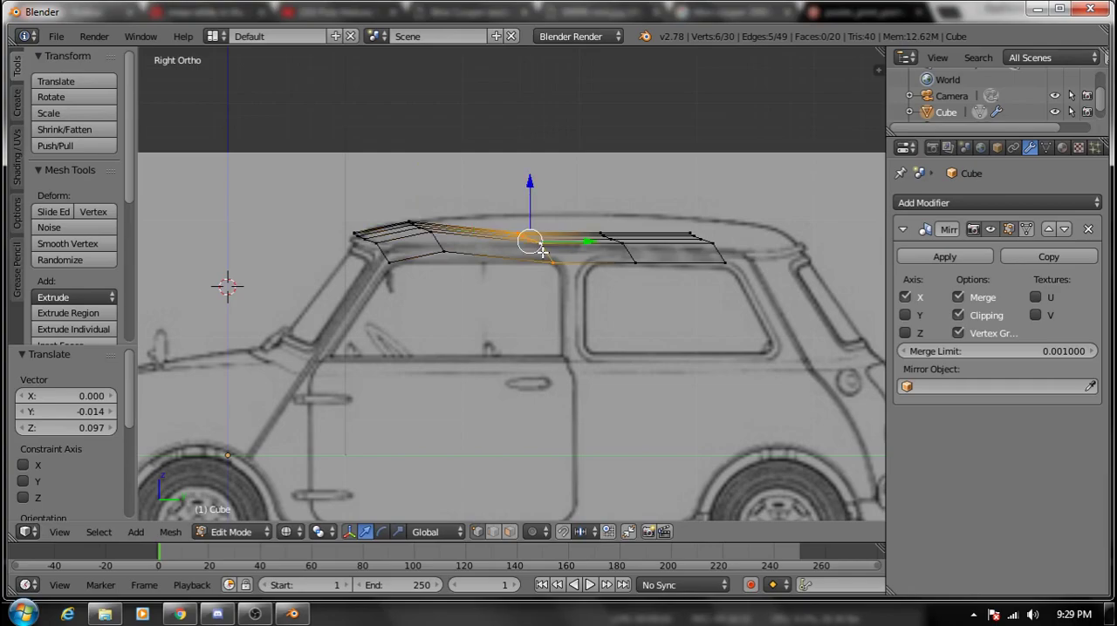
key("g")
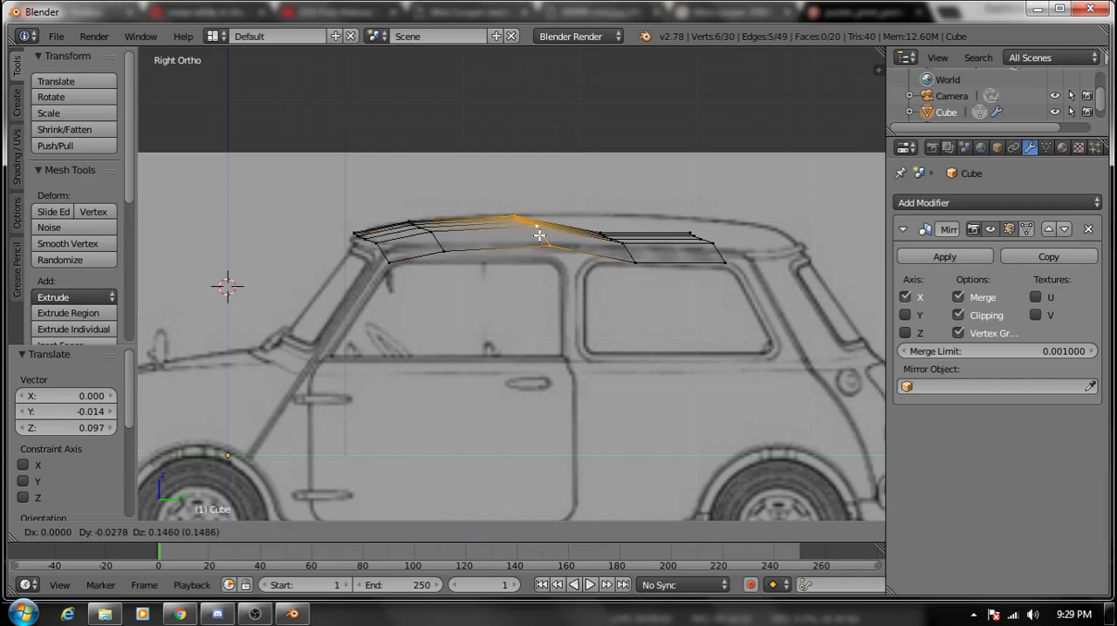
left_click(539, 234)
right_click(625, 247)
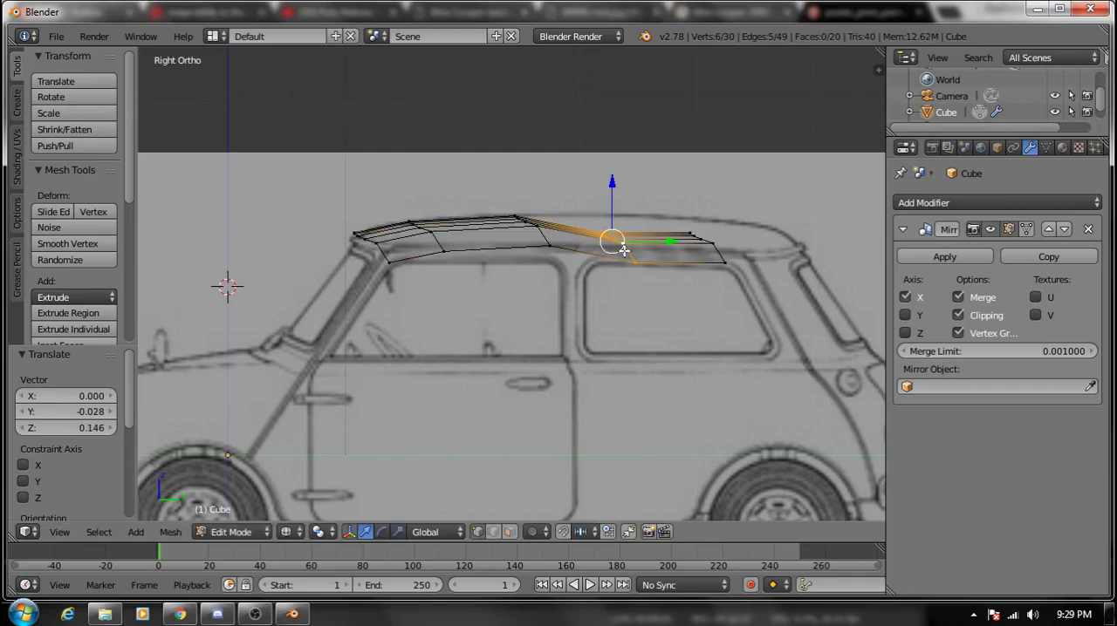
key("g")
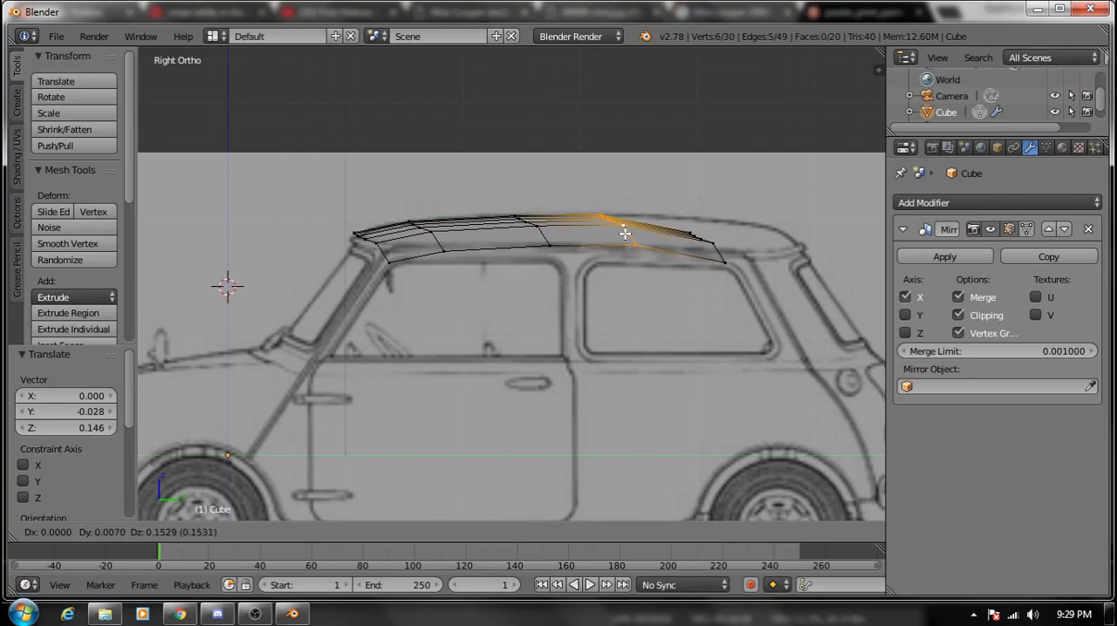
left_click(615, 224)
right_click(708, 248)
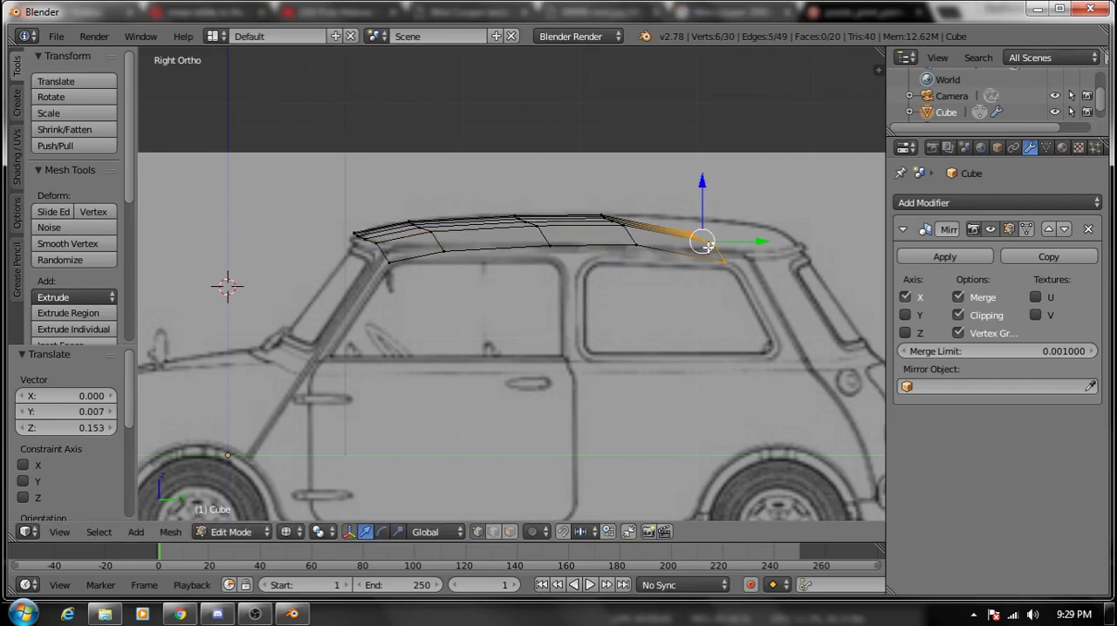
key("g")
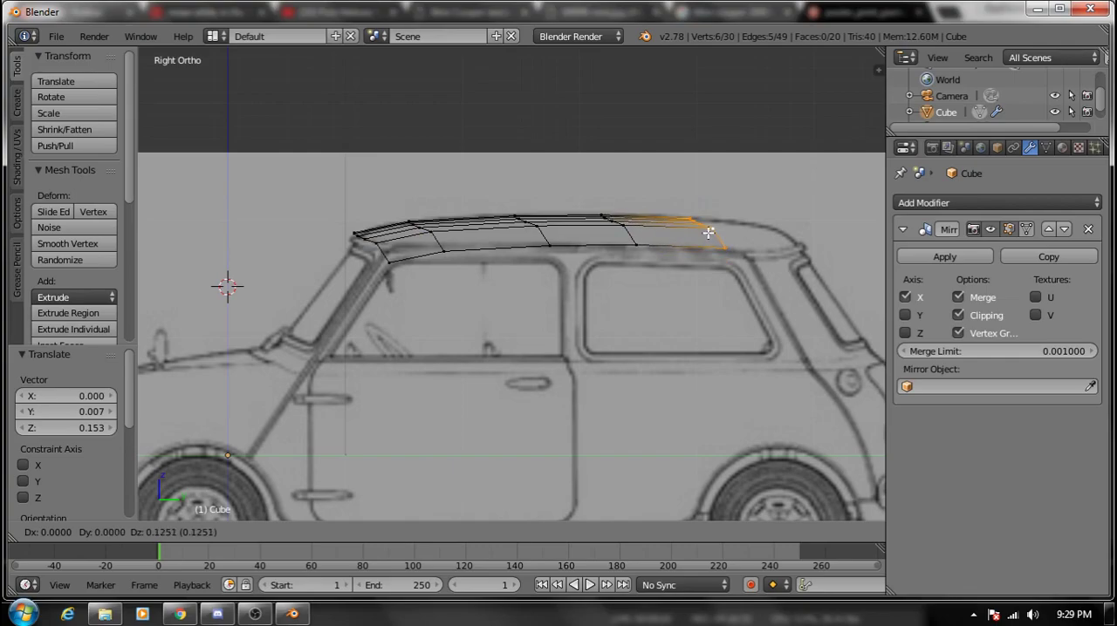
left_click(708, 233)
- In top view, move the roof's rear row about 0.067 back along Y, and extrude it about 0.334 farther toward the back
key("KP_7")
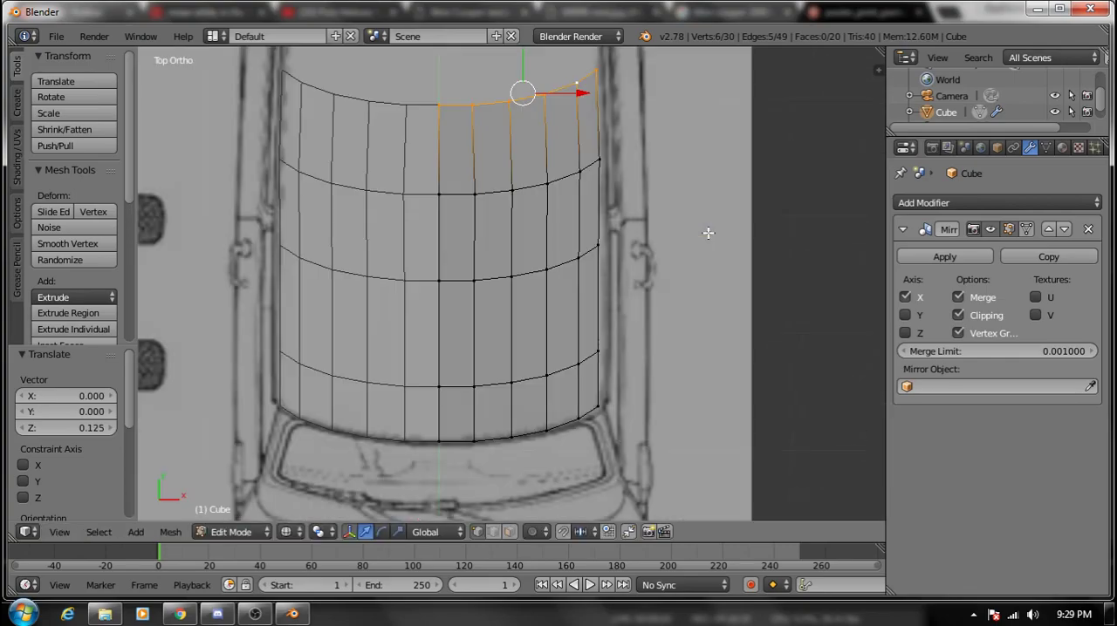
scroll(698, 226, "down", 3)
middle_click_drag(688, 220, 636, 382, "shift")
scroll(642, 388, "up", 2)
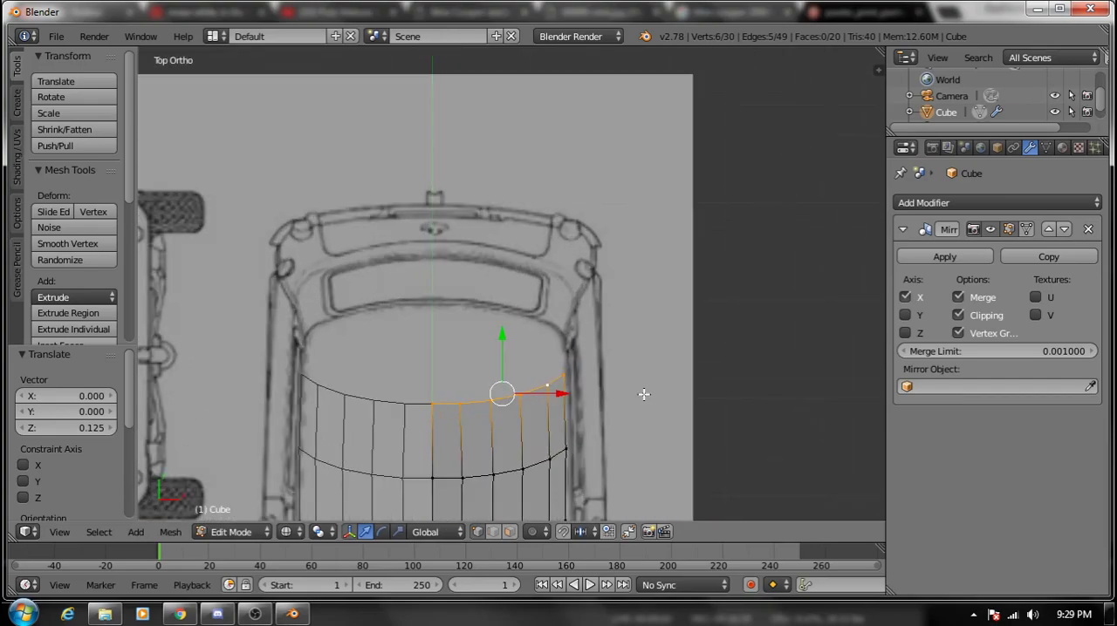
key("g")
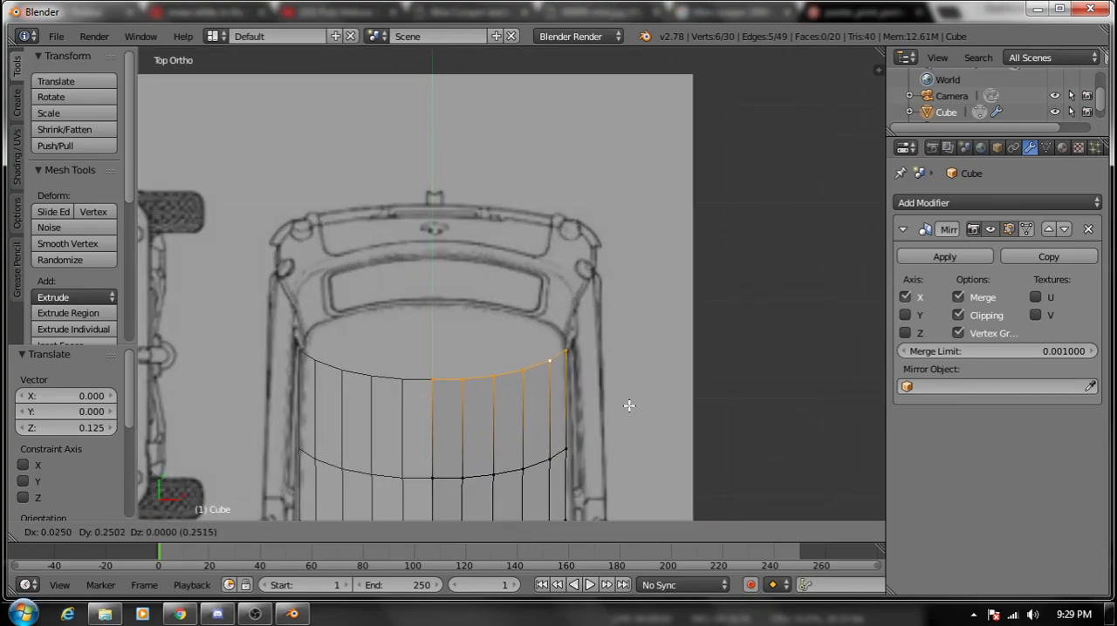
left_click(629, 424)
key("e")
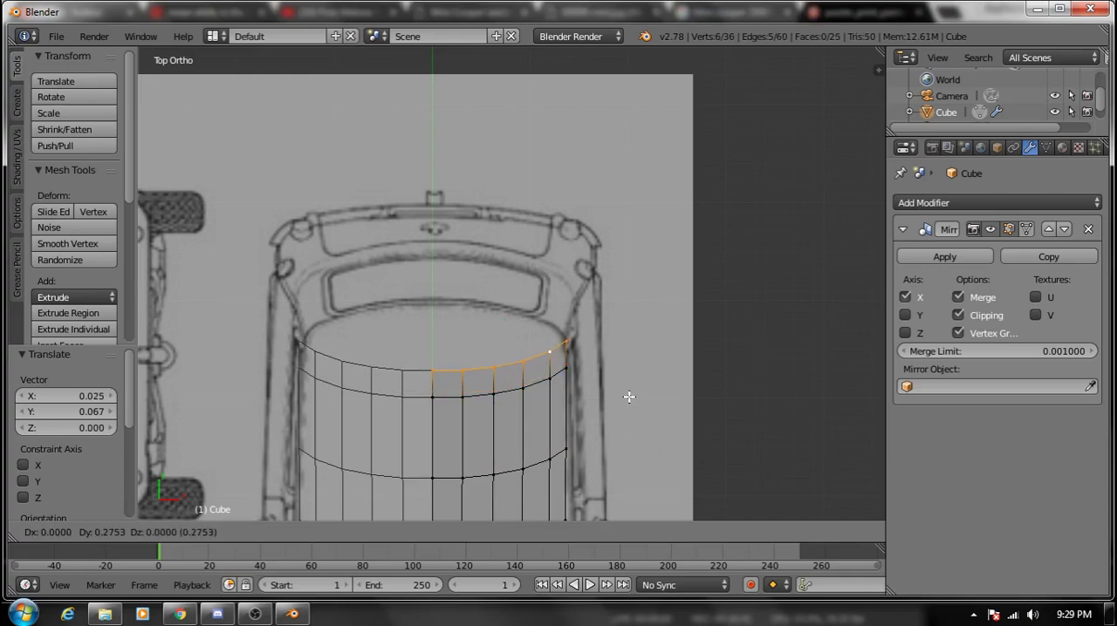
left_click(625, 392)
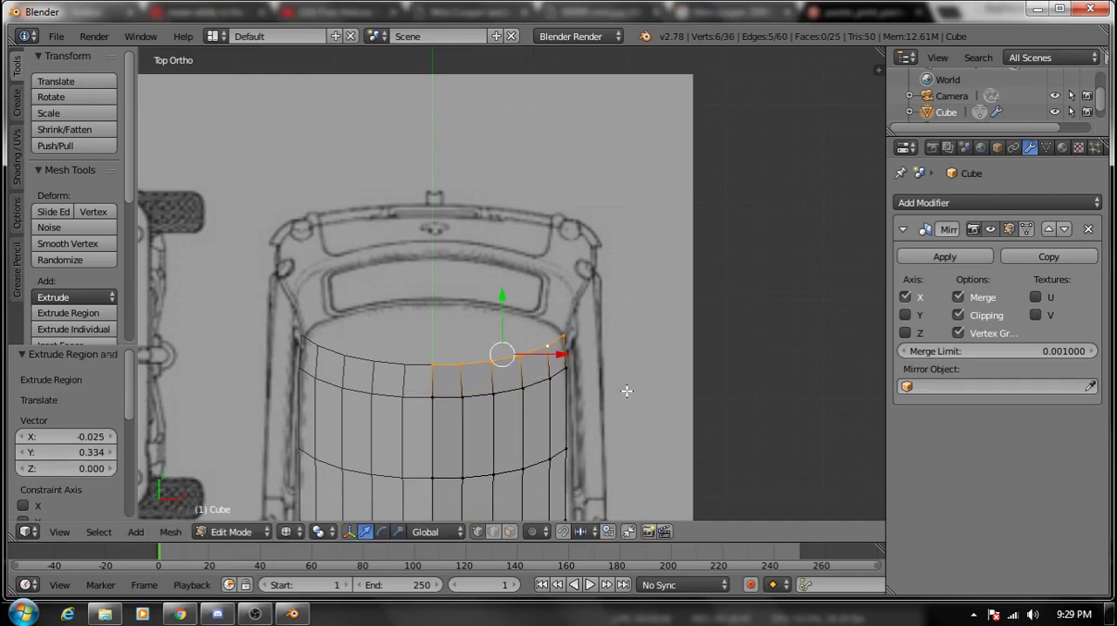
- In top view, select the four innermost vertices of the roof's rear row and move them about 0.417 back along Y
right_click(467, 362)
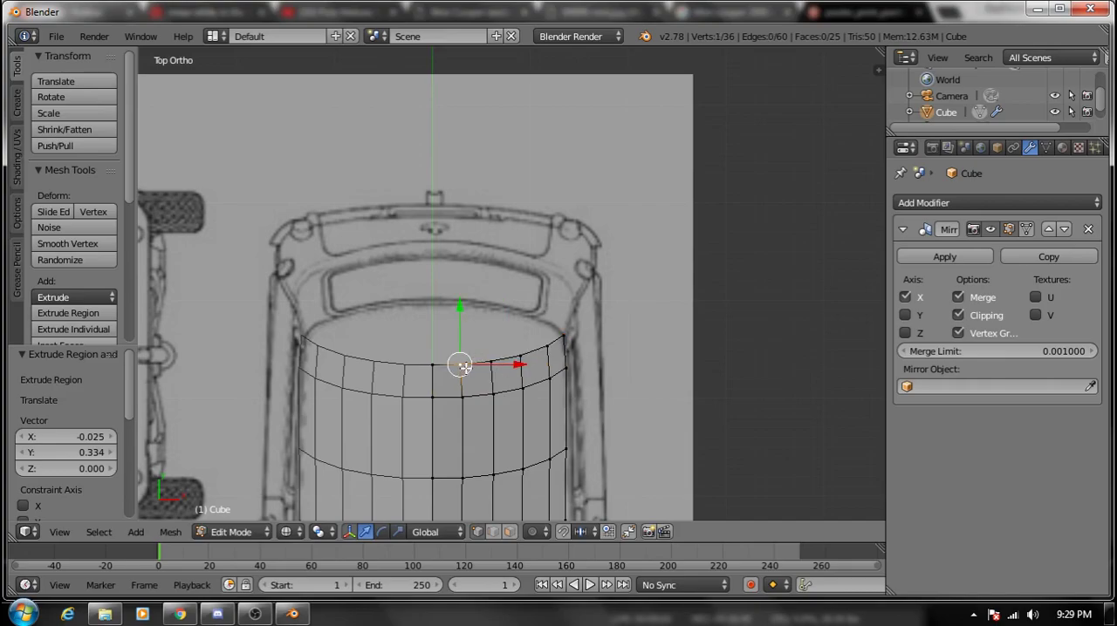
right_click(432, 365, "shift")
right_click(519, 357, "shift")
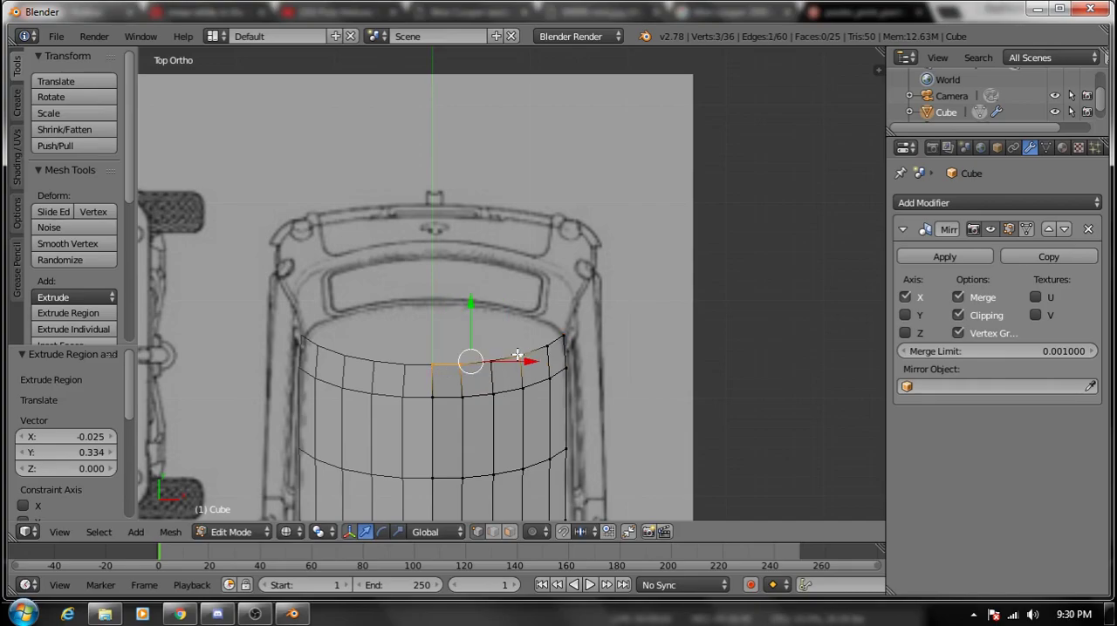
right_click(490, 361, "shift")
left_click_drag(478, 345, 482, 299)
- Move the rear row's vertex next to the outer corner about 0.242 back along Y, following the blueprint's curved edge
right_click(544, 333)
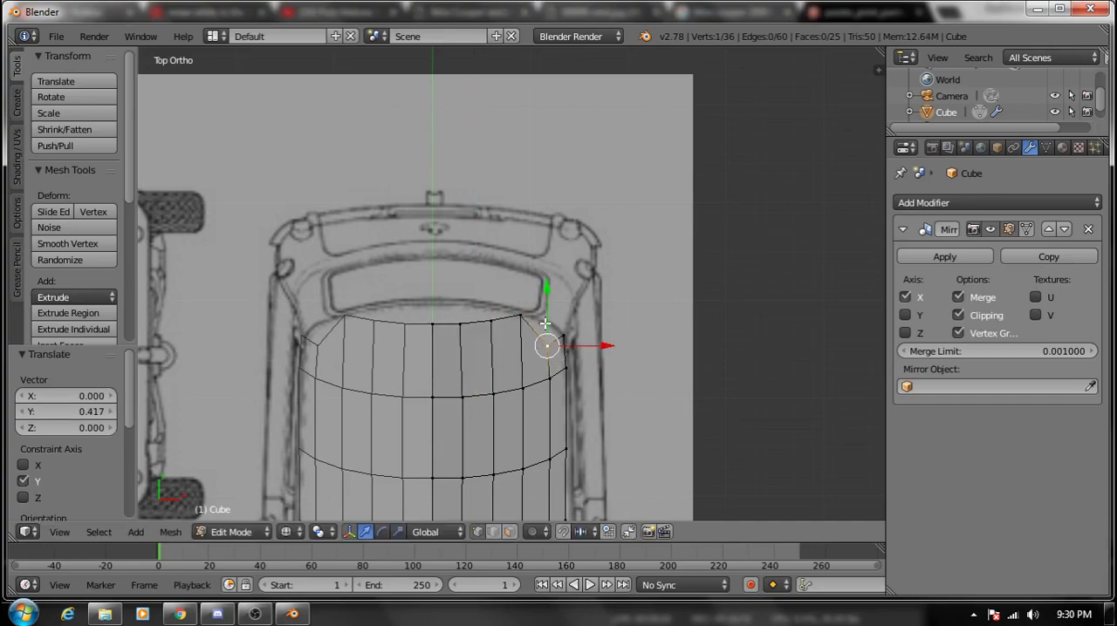
key("g")
key("y")
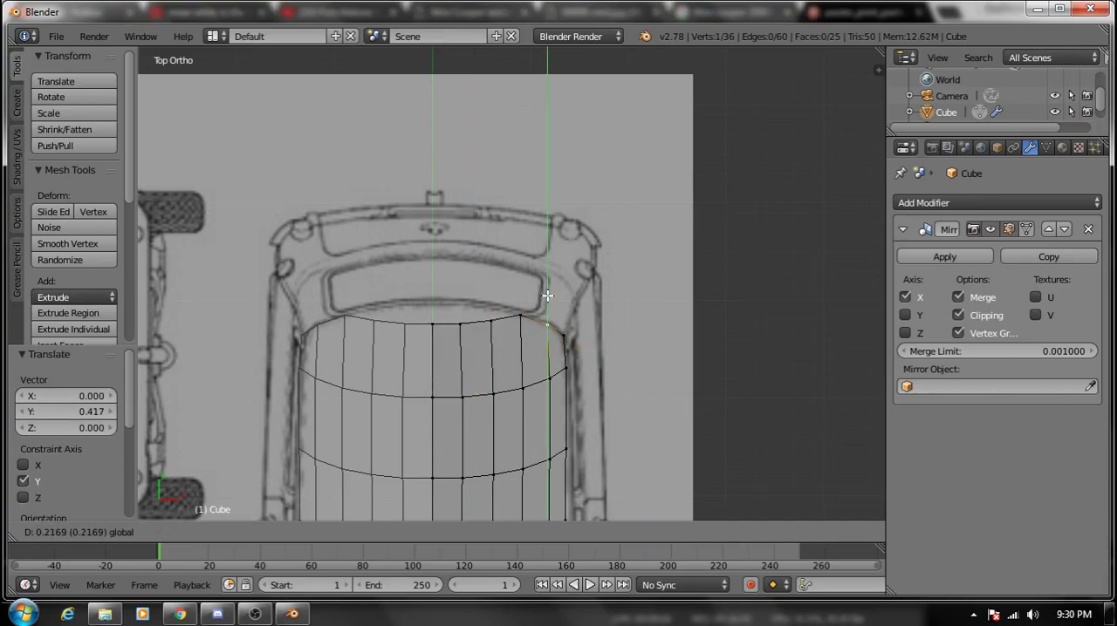
left_click(454, 327)
- Select the three rear-row vertices nearest the centre line and move them about 0.133 back along Y
right_click(434, 324)
right_click(461, 322, "shift")
right_click(490, 321, "shift")
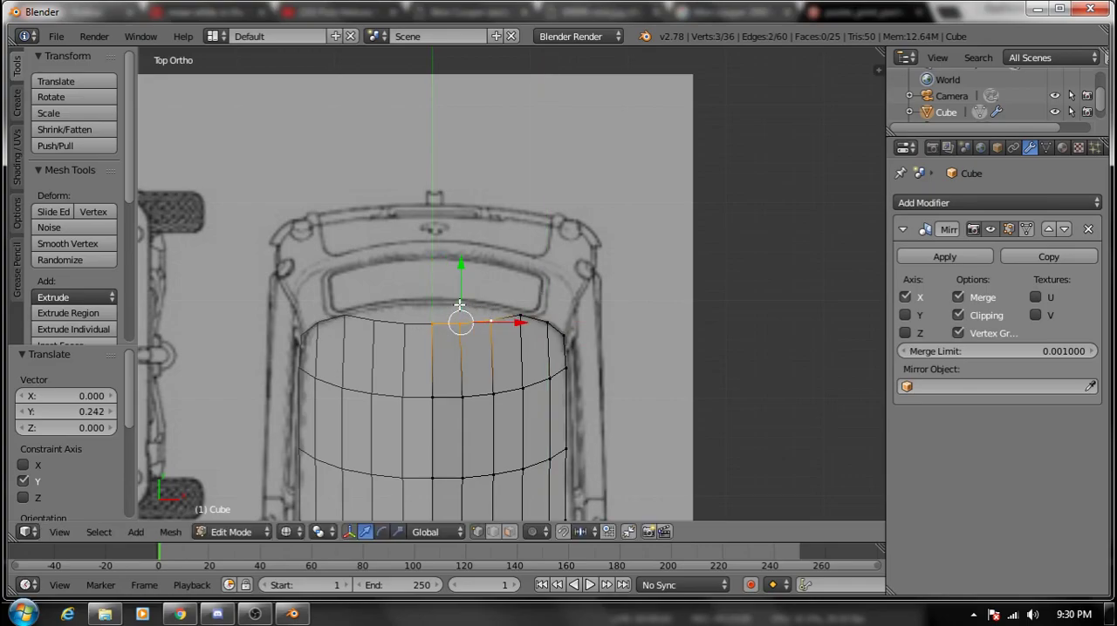
key("g")
key("y")
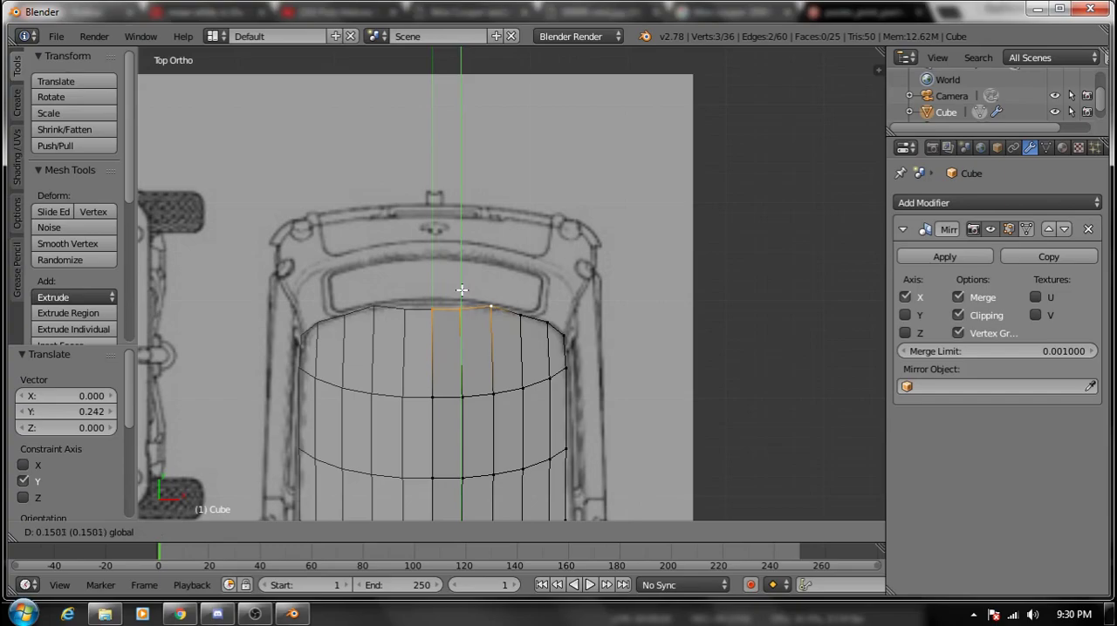
left_click(461, 311)
- Move only the two rear-row vertices nearest the centre line about 0.075 back along Y to meet the rear window outline
key("a")
right_click(455, 310)
key("g")
key("y")
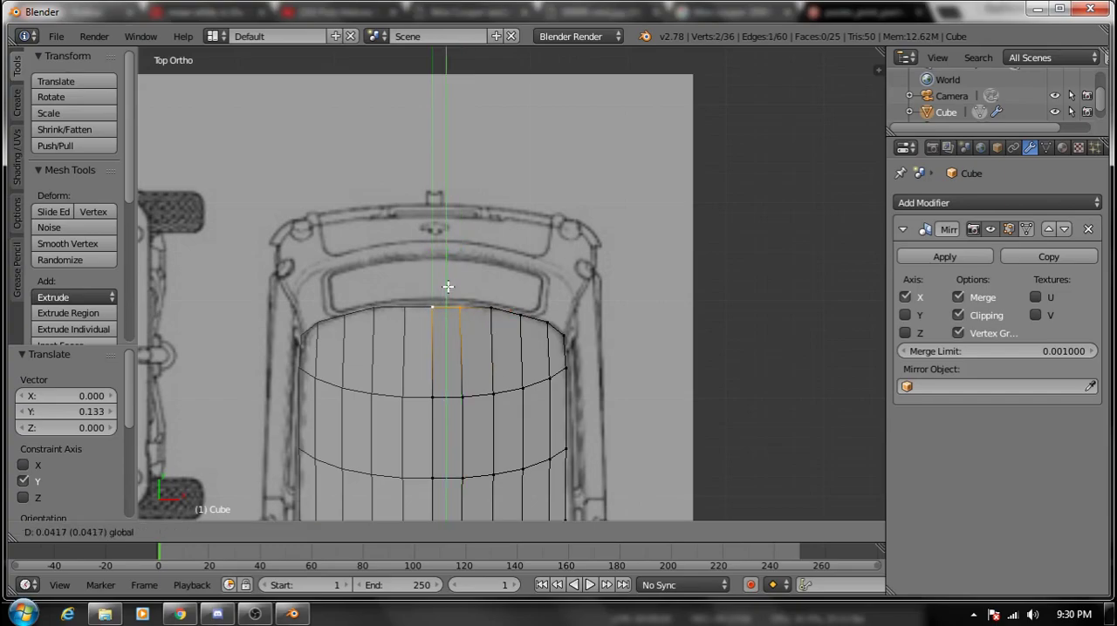
left_click(447, 284)
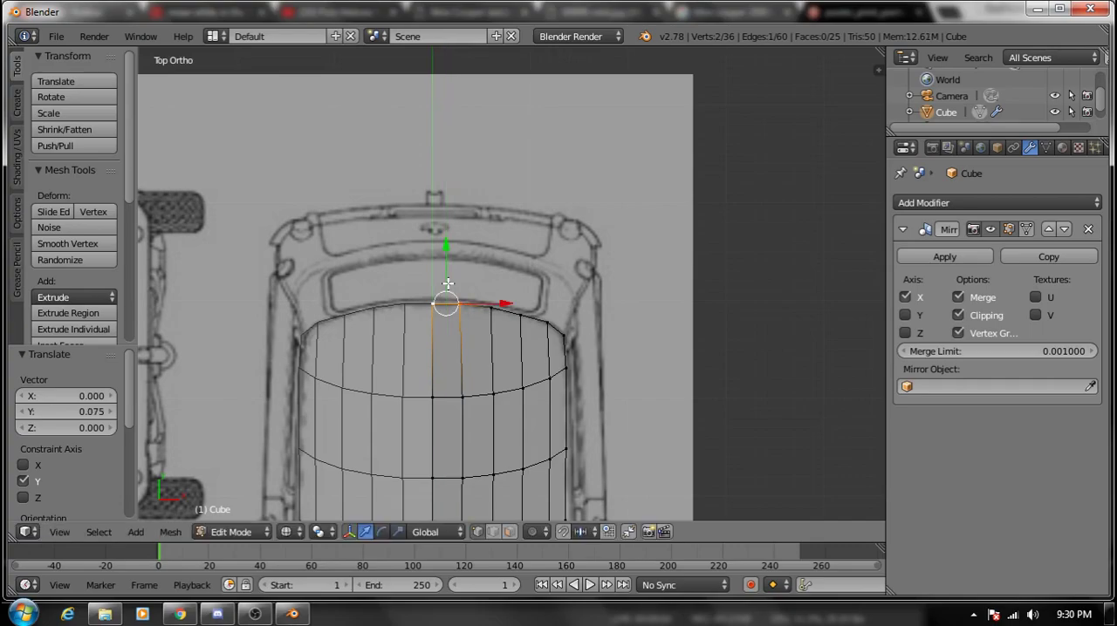
- In right view, try lowering the rear row's vertex next to the outer corner by about 0.097, and undo the move
key("KP_3")
scroll(451, 290, "up", 3)
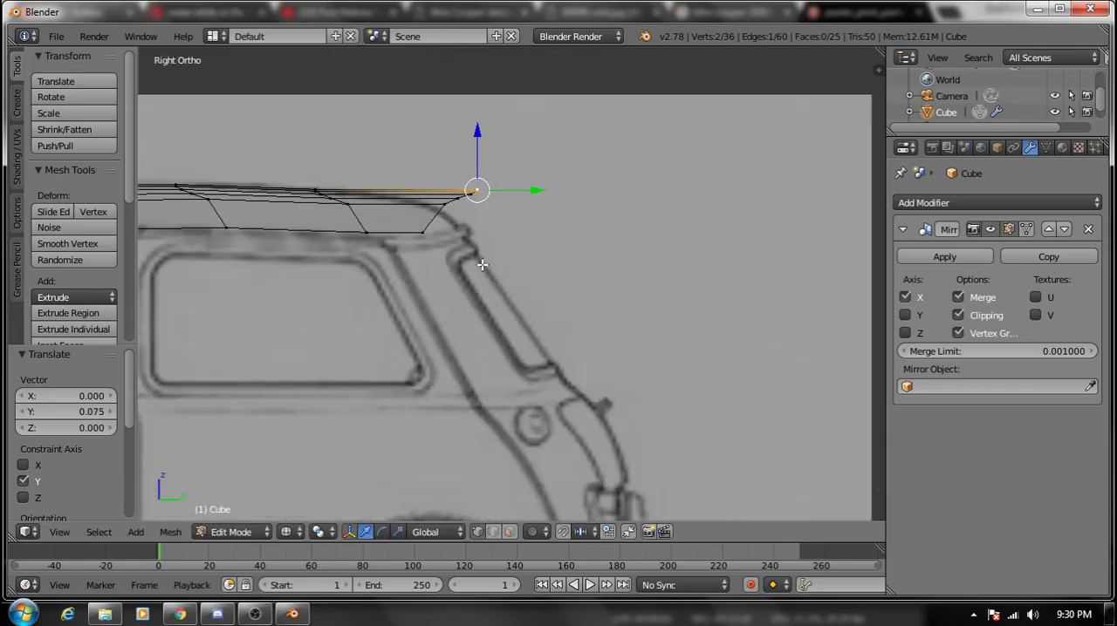
right_click(447, 204)
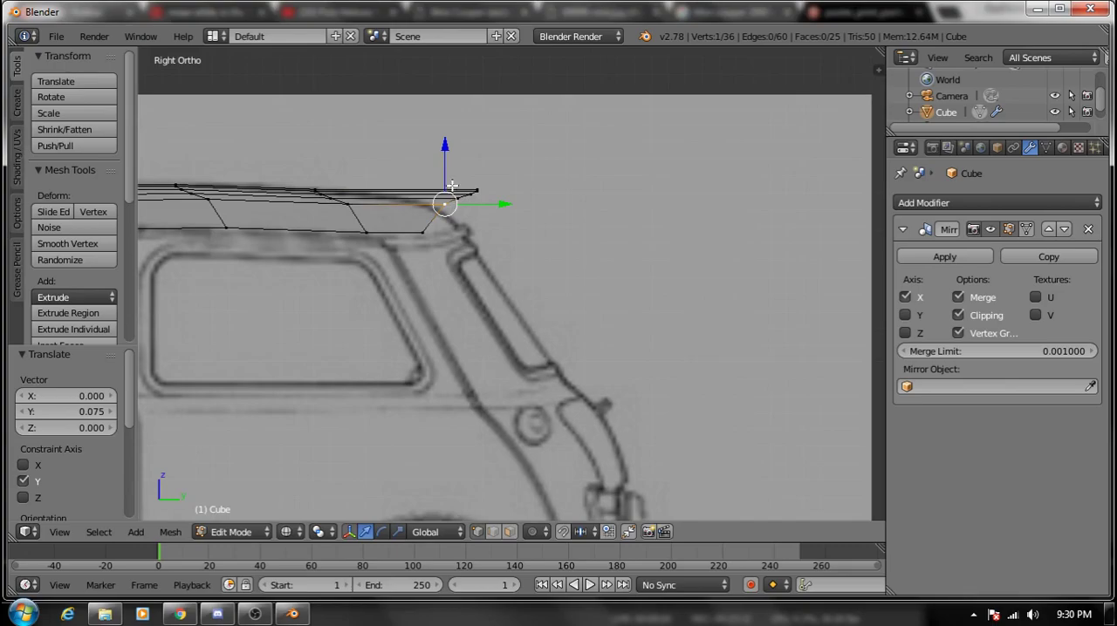
key("g")
key("z")
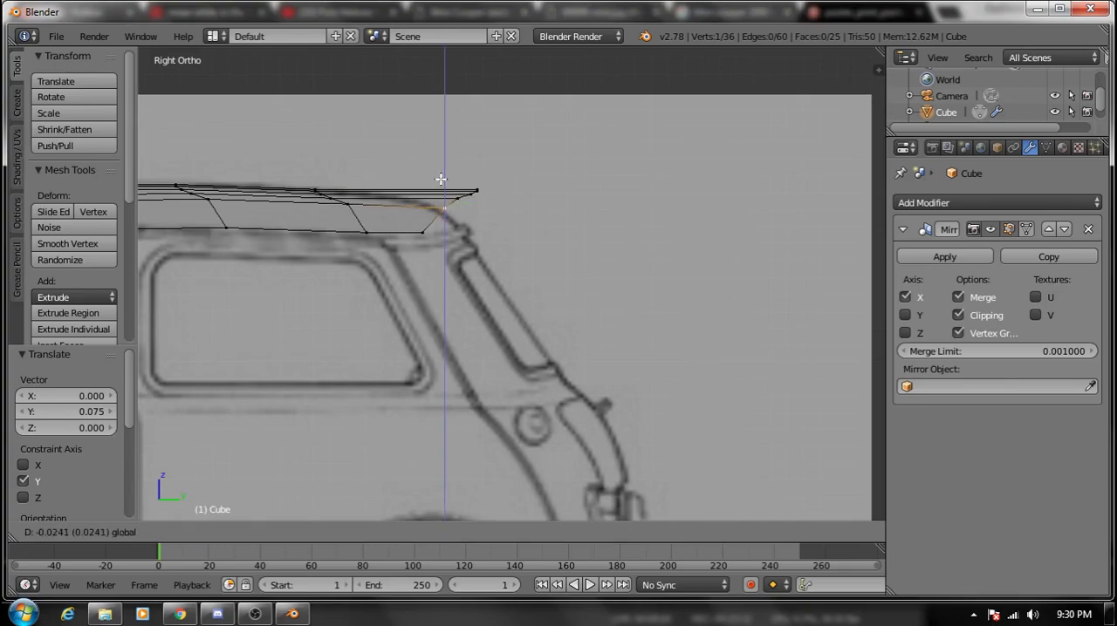
left_click(441, 191)
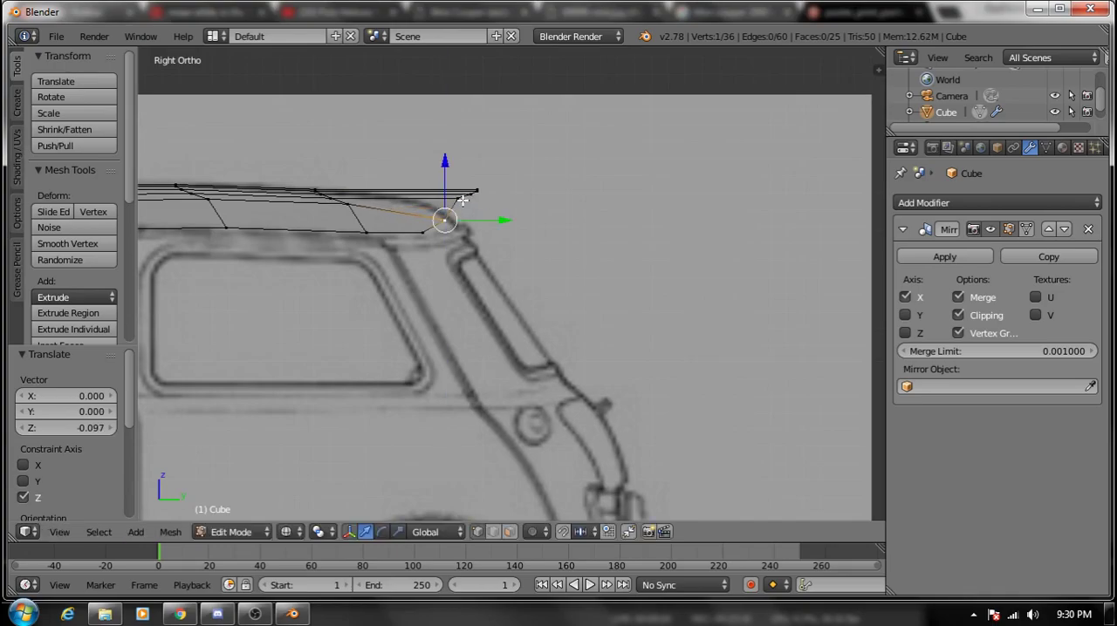
key("ctrl+z")
middle_click_drag(463, 200, 446, 215)
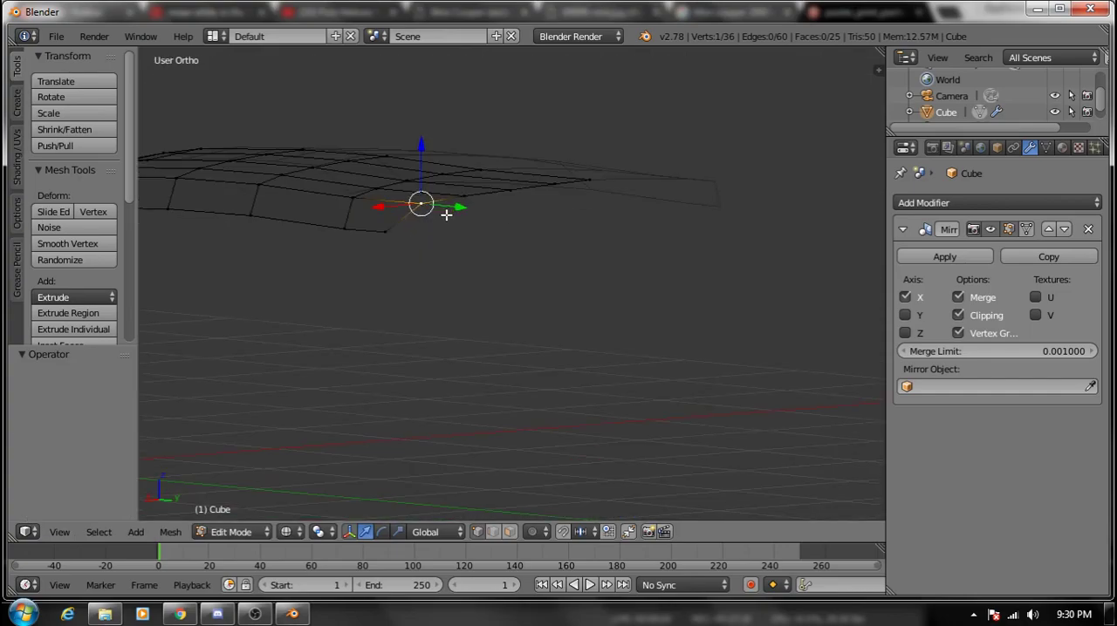
key("ctrl+KP_1")
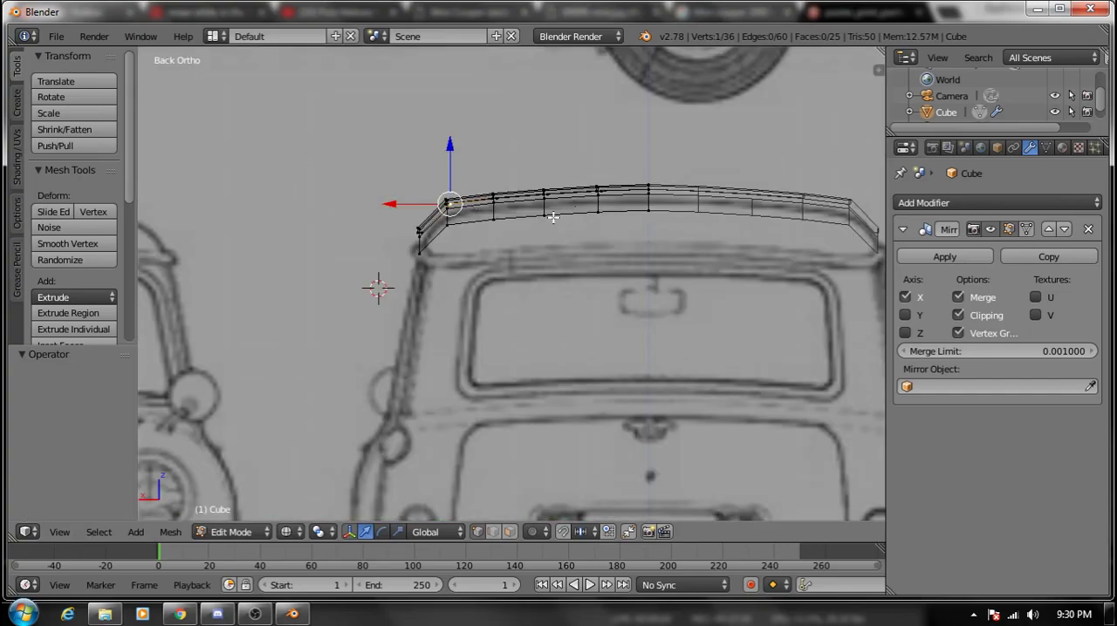
left_click(454, 225)
left_click(511, 226, "shift")
left_click(543, 215, "shift")
middle_click_drag(545, 216, 369, 200)
key("KP_1")
key("KP_3")
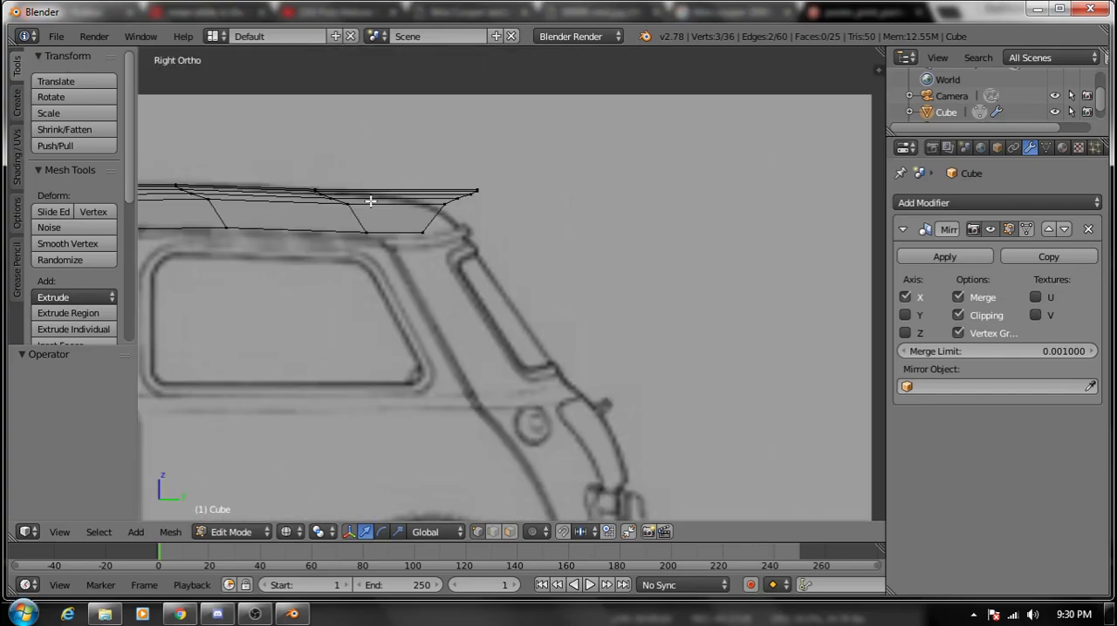
- In right view, select the rear row's five inner vertices and move them about 0.285 forward and 0.087 down
left_click(469, 193, "shift")
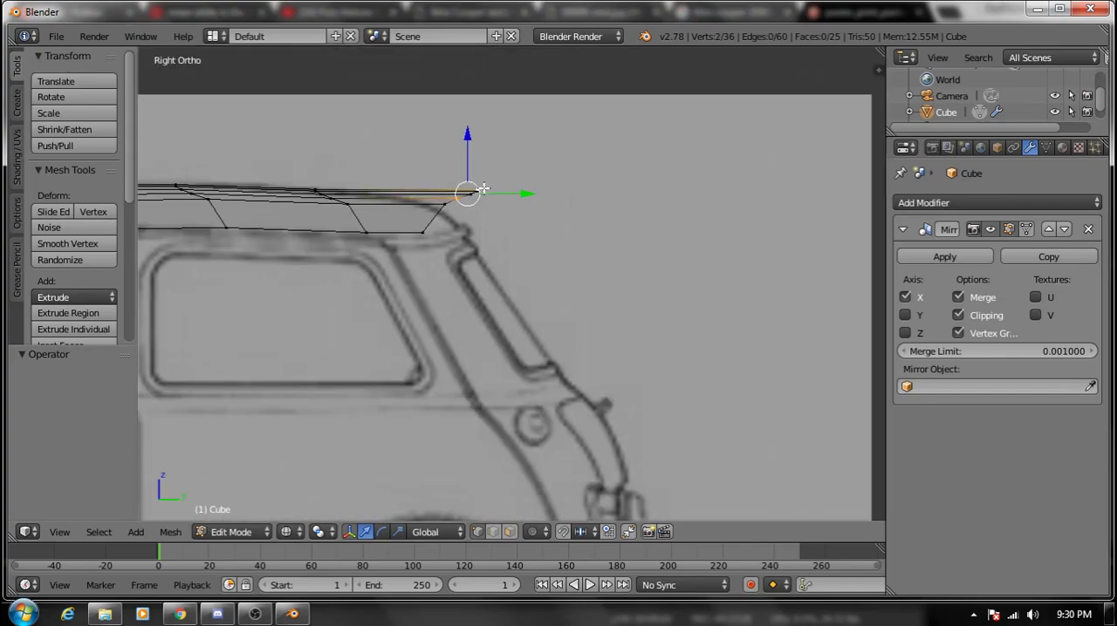
left_click(446, 205, "shift")
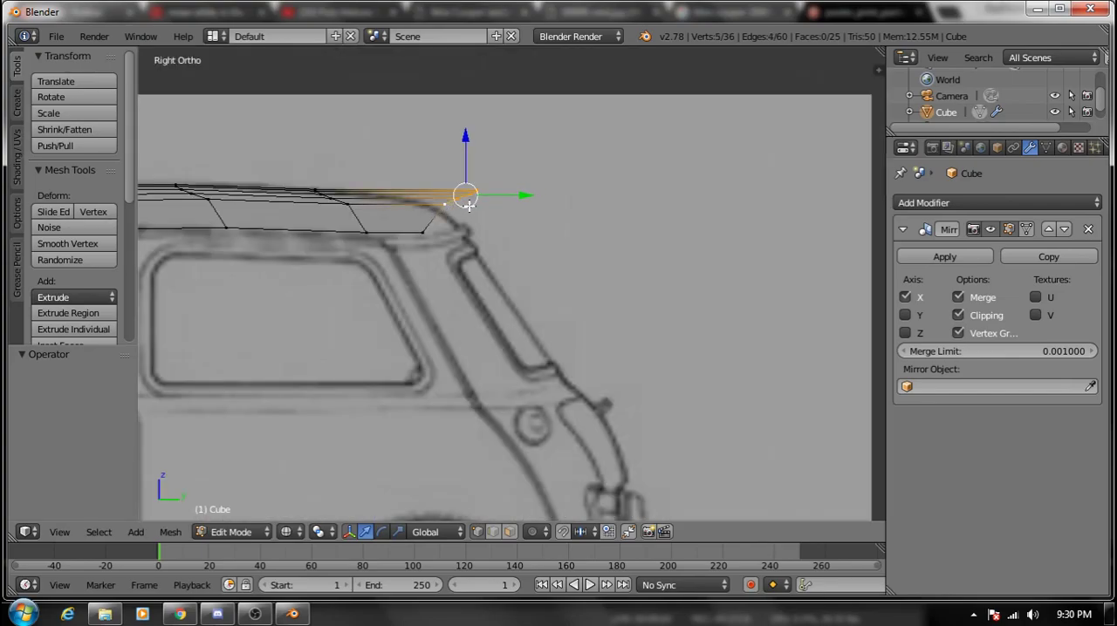
key("g")
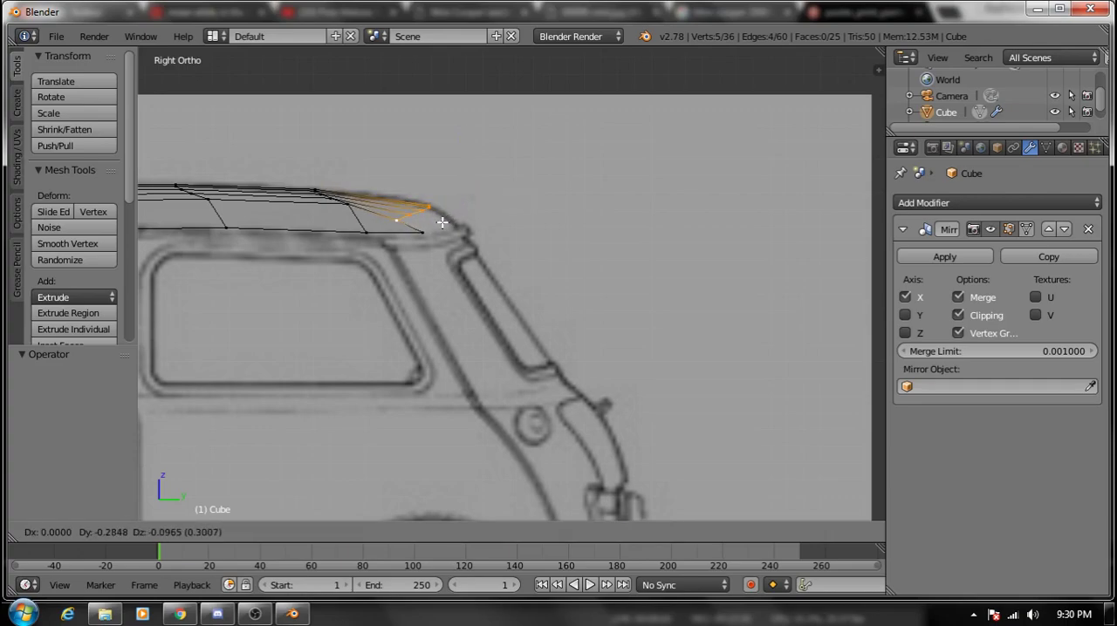
left_click(443, 223)
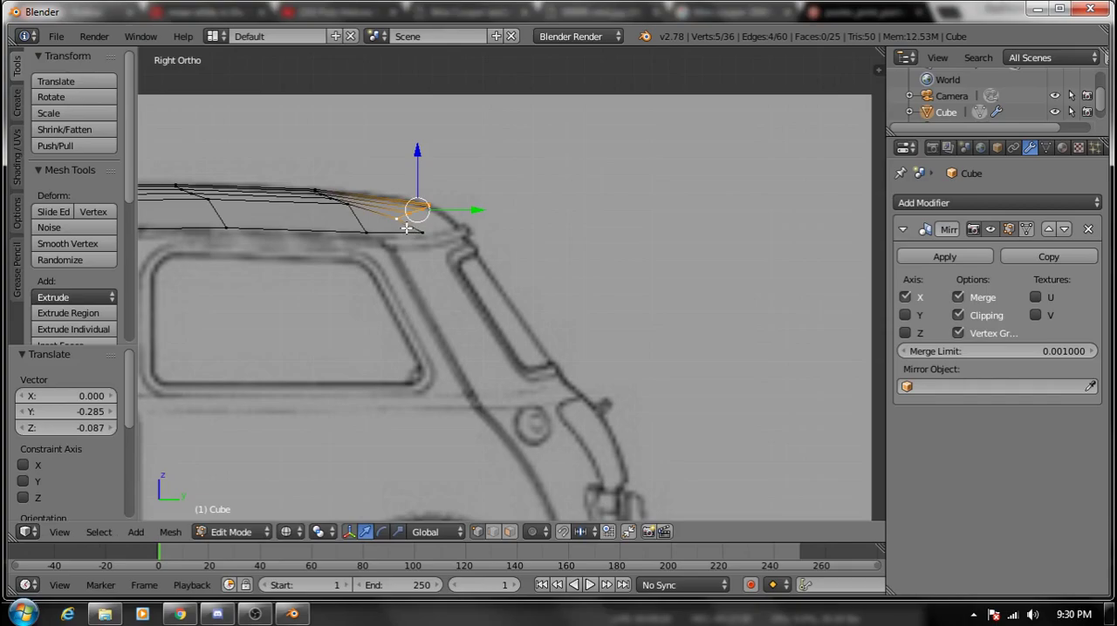
- Move the rear row's outer corner vertex about 0.179 forward along Y
right_click(422, 230)
key("g")
key("y")
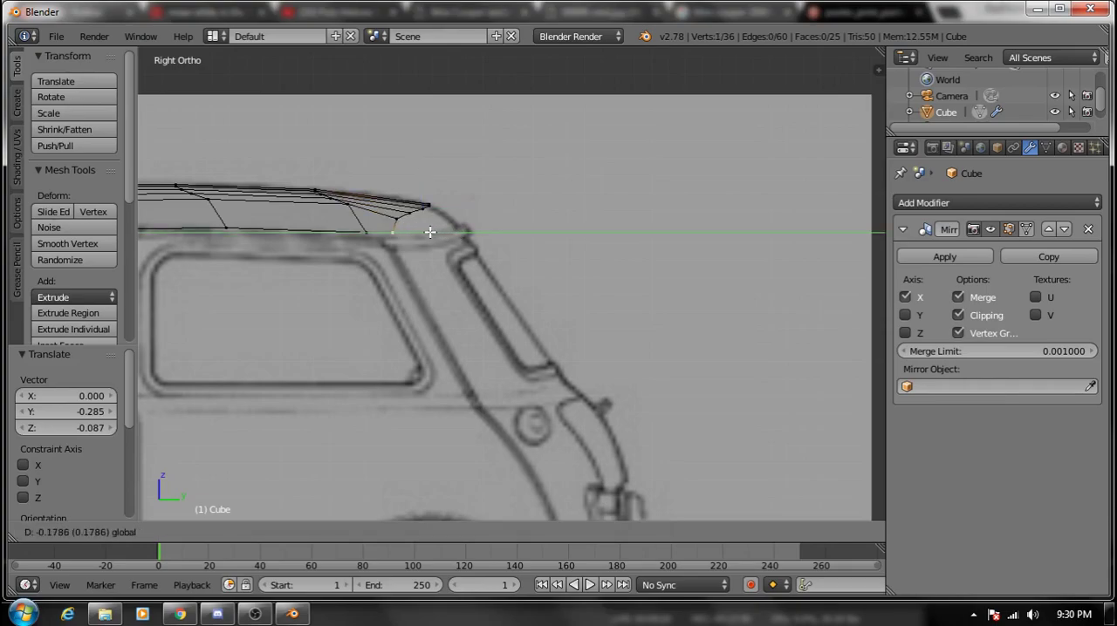
left_click(430, 232)
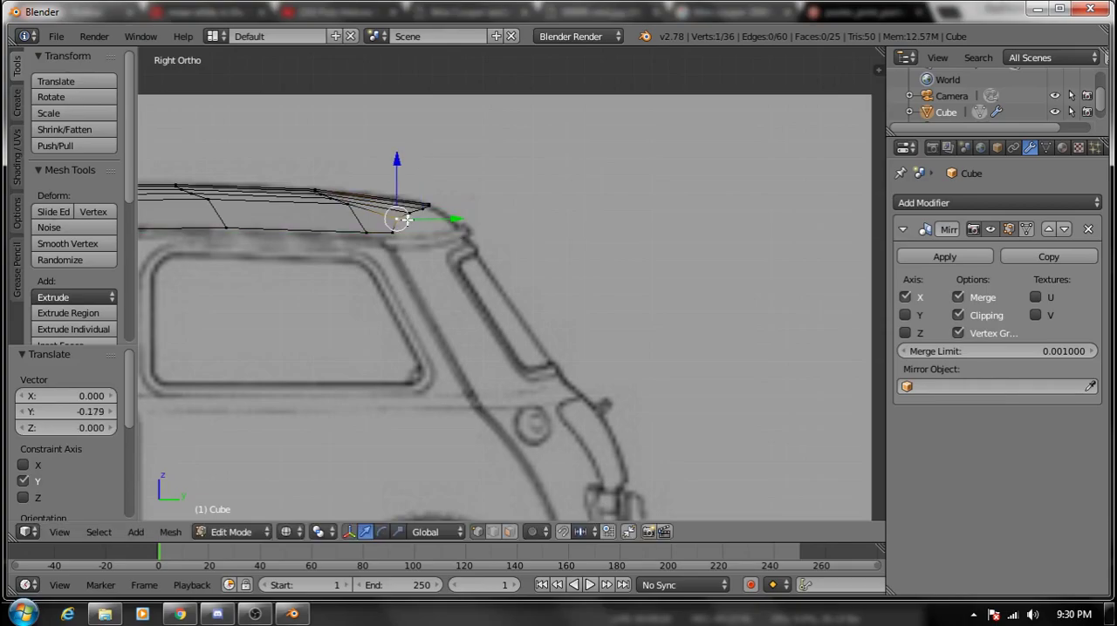
- In top view, select the roof's whole rear row and extrude it about 0.16 toward the back
key("KP_7")
right_click(602, 404, "shift")
right_click(528, 385, "shift")
right_click(476, 375, "shift")
right_click(422, 367, "shift")
right_click(384, 366, "shift")
key("e")
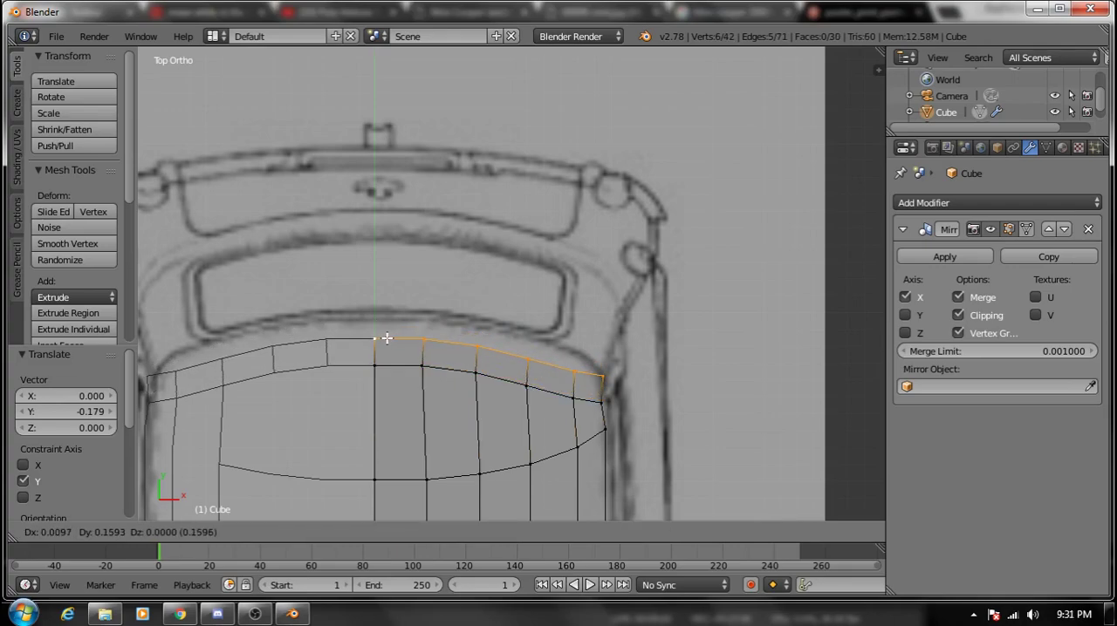
left_click(381, 335)
- Move the outer vertex of the row just ahead of the new rear row about 0.024 outward along X
right_click(599, 400)
key("g")
key("x")
left_click(606, 402)
- Select the new rear row's five inner vertices and extrude them about 0.126 back to the rear window outline
right_click(596, 375)
right_click(572, 371)
right_click(526, 358, "shift")
right_click(475, 347, "shift")
right_click(421, 338, "shift")
right_click(377, 339, "shift")
key("e")
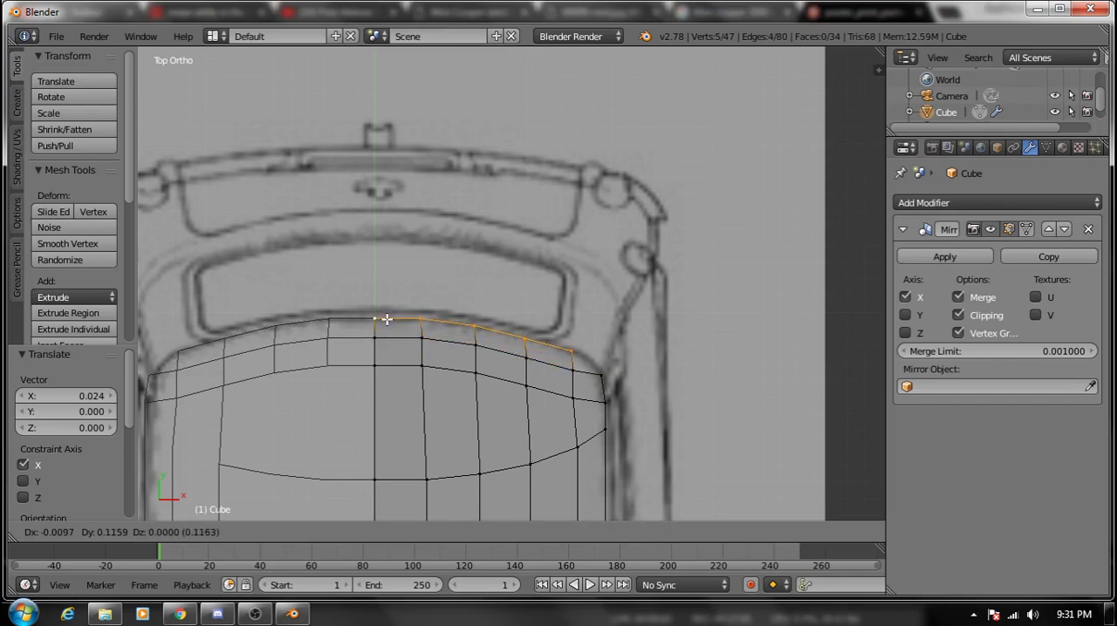
left_click(387, 317)
- Fill the triangular gap at the roof's outer rear corner with a face and switch the mesh to solid shading
right_click(574, 353)
right_click(600, 376, "shift")
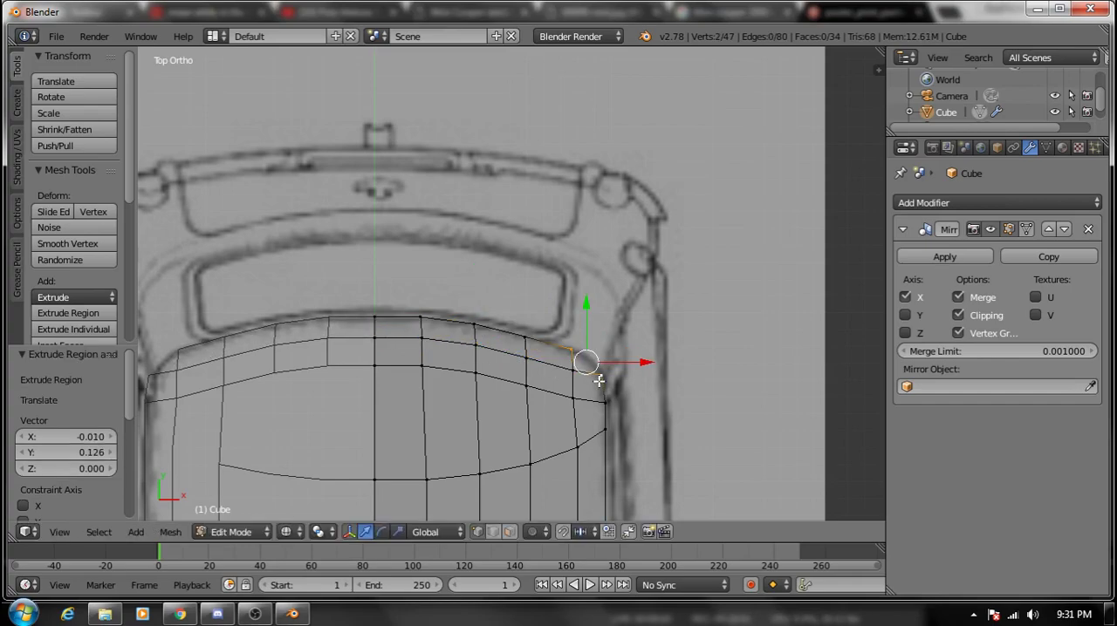
key("f")
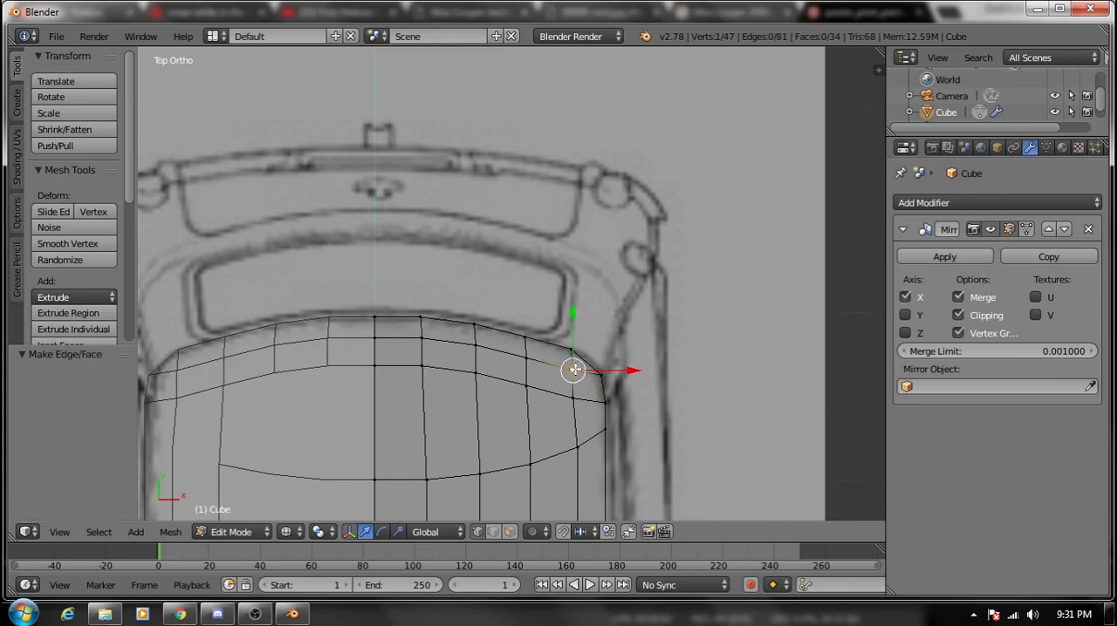
key("a")
right_click(569, 365)
right_click(587, 373, "shift")
right_click(587, 360, "shift")
key("f")
key("Tab")
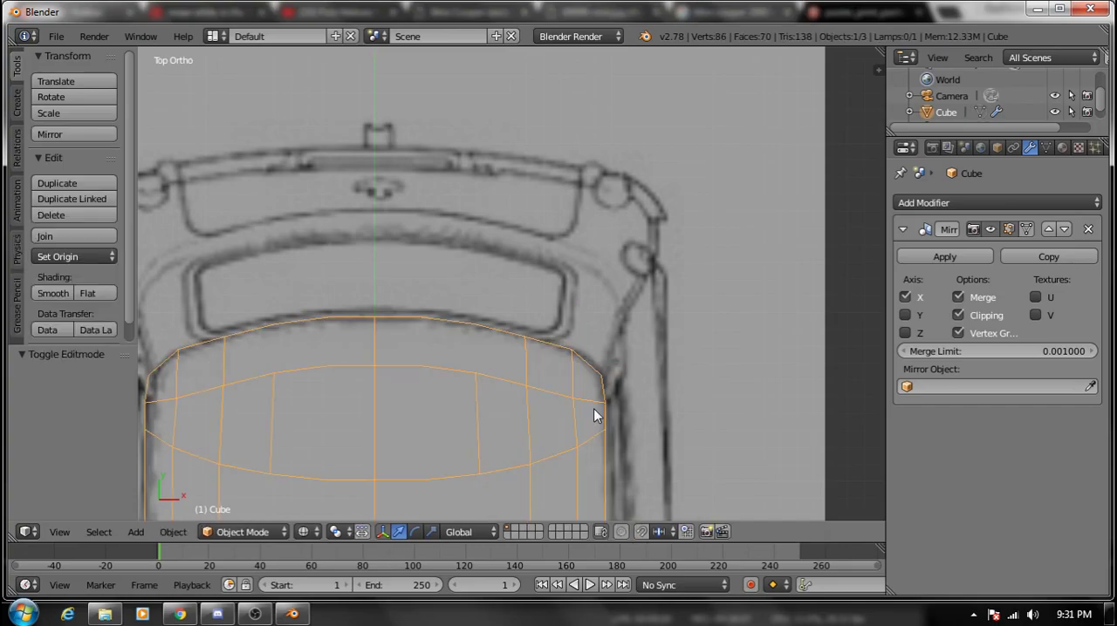
key("Tab")
key("z")
mouse_move(600, 410)
middle_mouse_down()
mouse_move(511, 361)
mouse_move(399, 236)
mouse_move(424, 226)
middle_mouse_up()
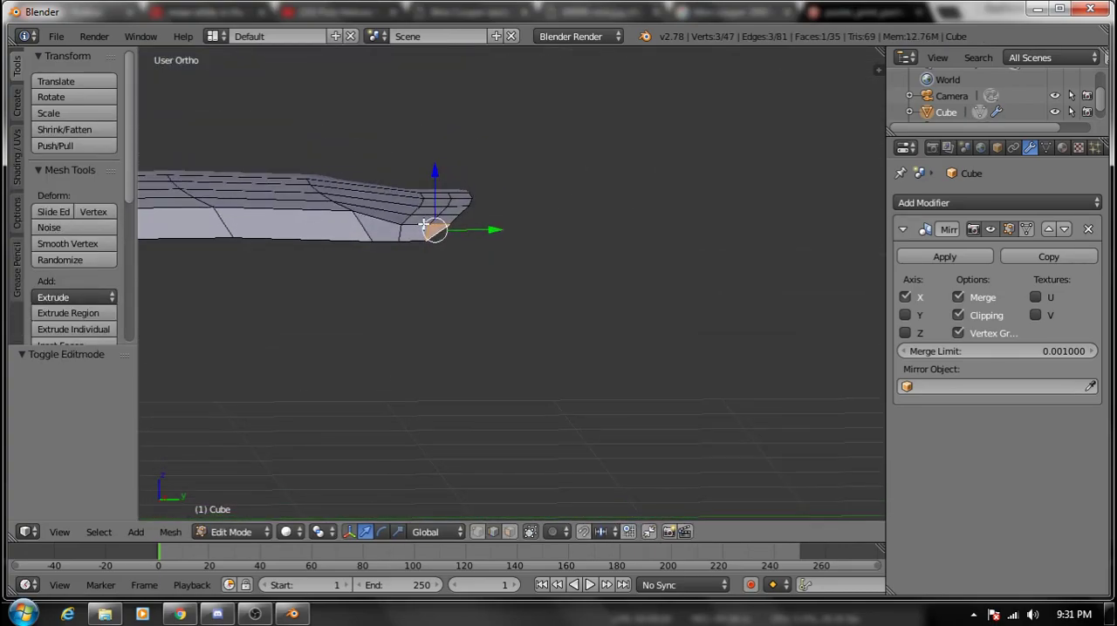
- In right view, try moving the rearmost five vertices about 0.053 forward and 0.058 down, and undo the move
key("KP_1")
key("KP_3")
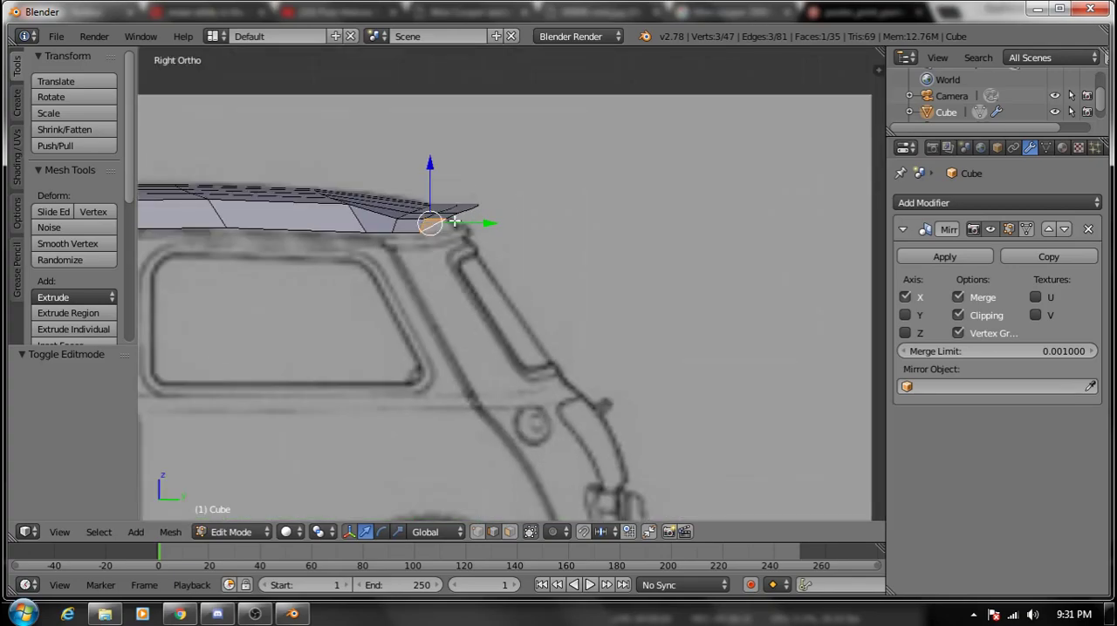
right_click(454, 222, "shift")
left_click(489, 536)
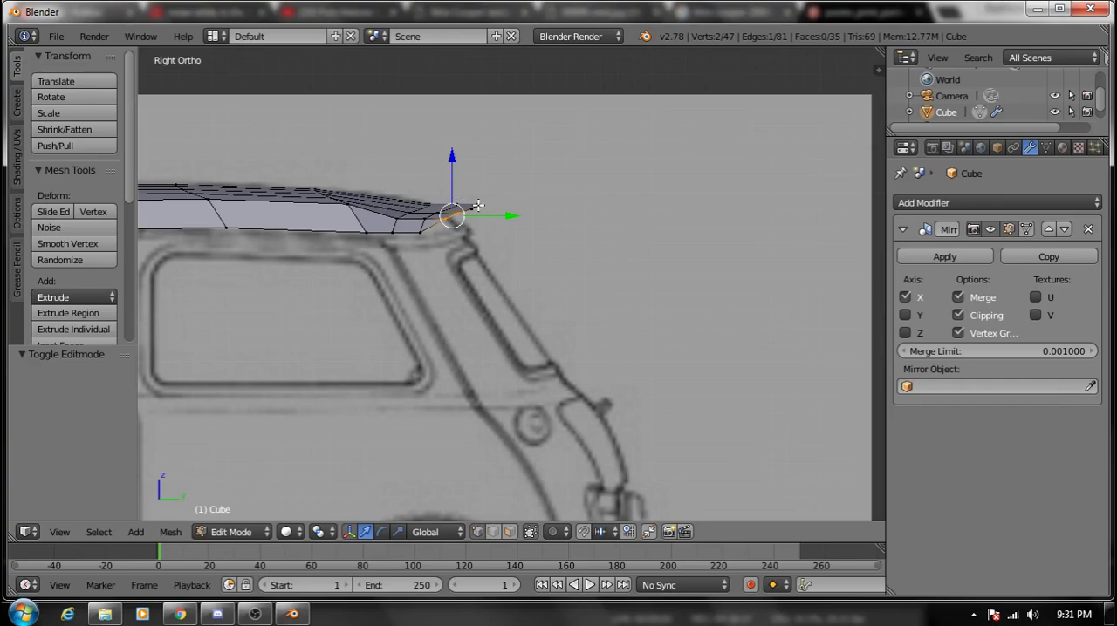
middle_click_drag(477, 207, 492, 277)
right_click(464, 209, "shift")
right_click(471, 180, "shift")
right_click(469, 153, "shift")
key("KP_1")
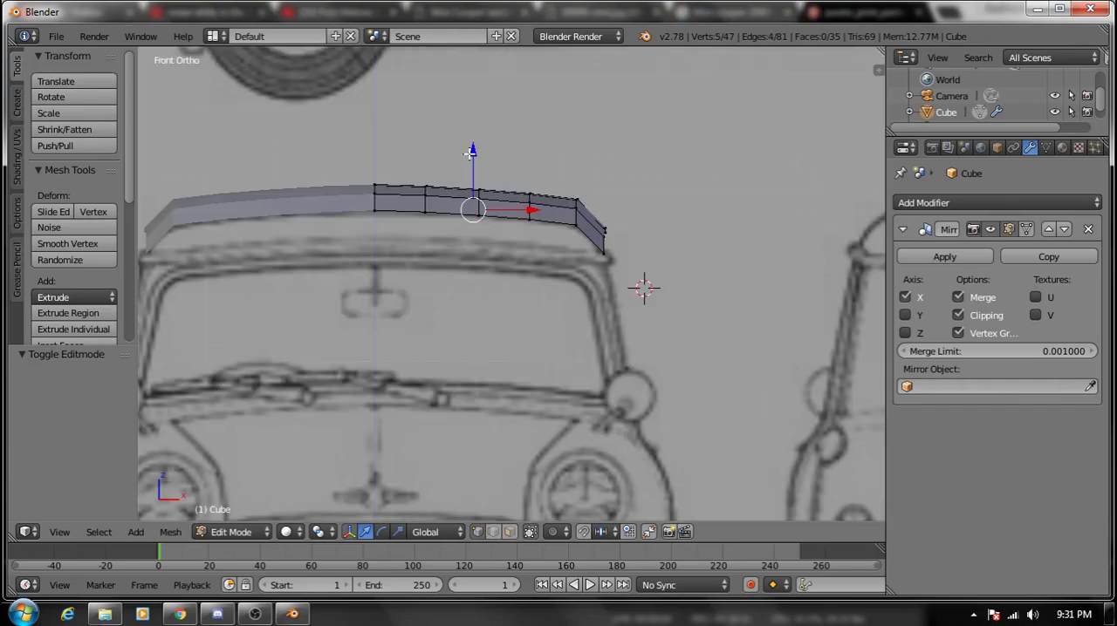
key("KP_3")
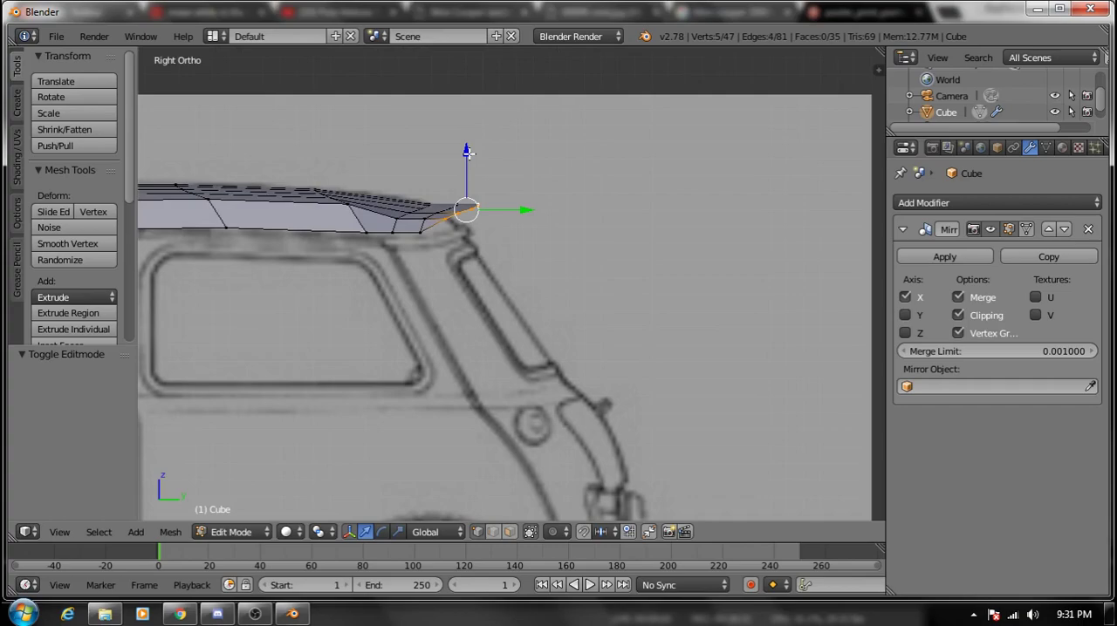
key("g")
left_click(490, 255)
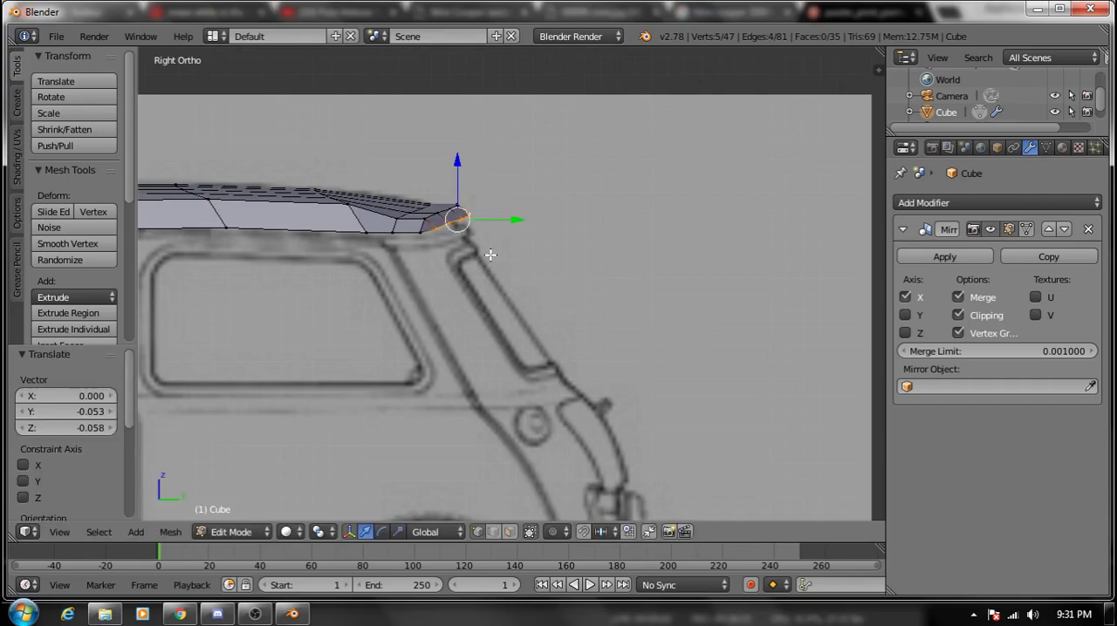
key("ctrl+z")
key("x")
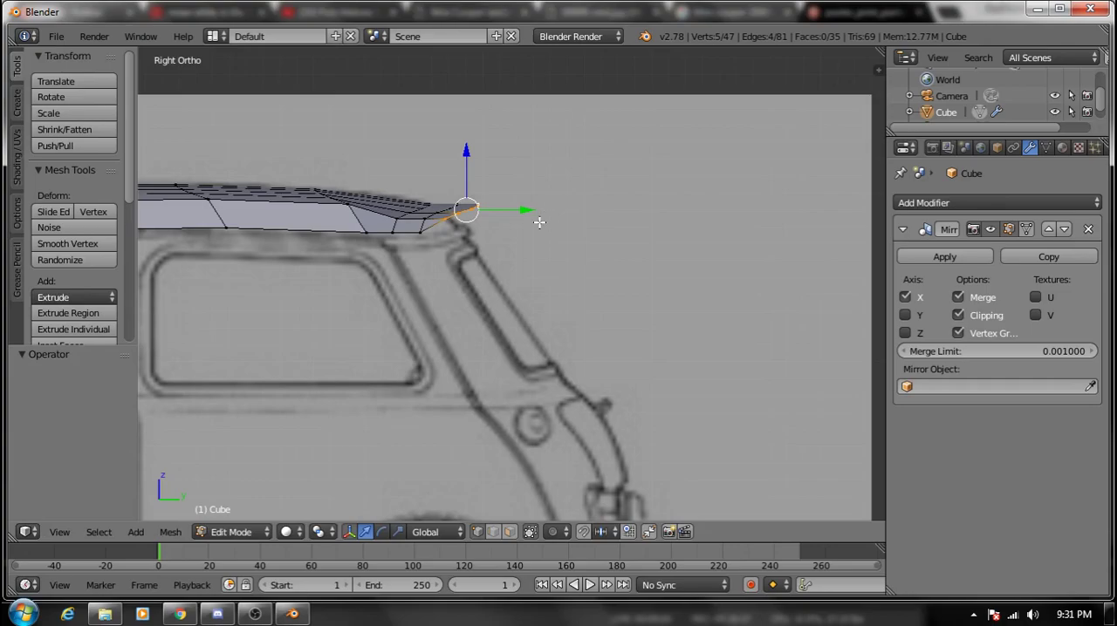
- In wireframe, select the five inner vertices of both rearmost rows and move them about 0.077 forward and 0.048 down
key("z")
right_click(448, 210, "shift")
right_click(440, 214, "shift")
right_click(468, 213, "shift")
key("g")
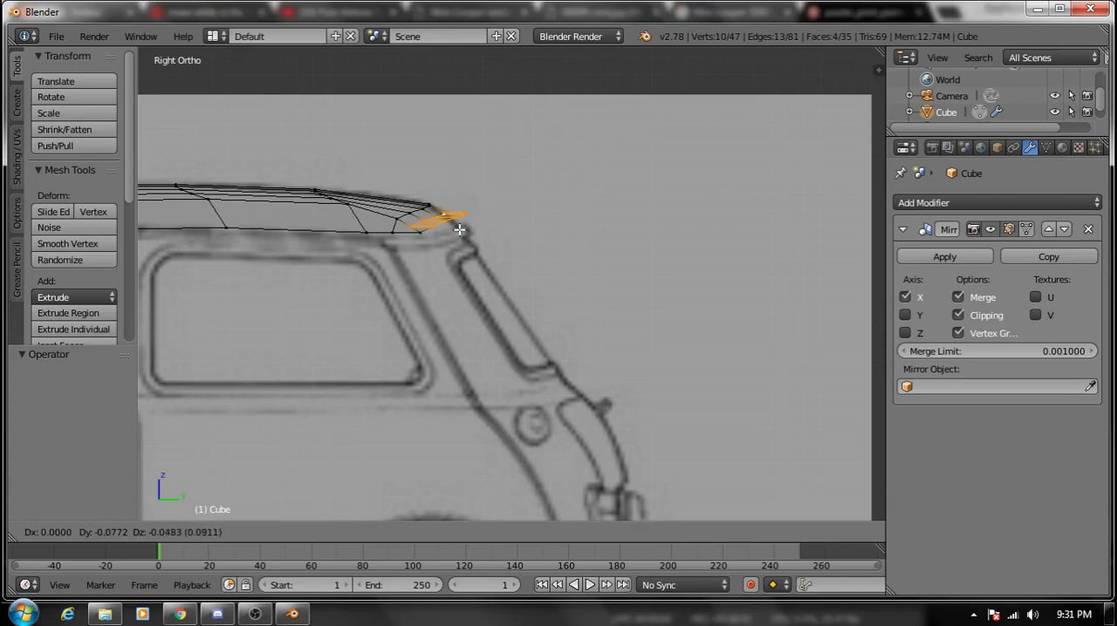
left_click(460, 229)
- Select the rearmost row's five vertices and move them about 0.039 forward and 0.068 down onto the rear roof outline
right_click(436, 233)
right_click(450, 224, "shift")
right_click(459, 221, "shift")
right_click(463, 218, "shift")
right_click(472, 215, "shift")
key("g")
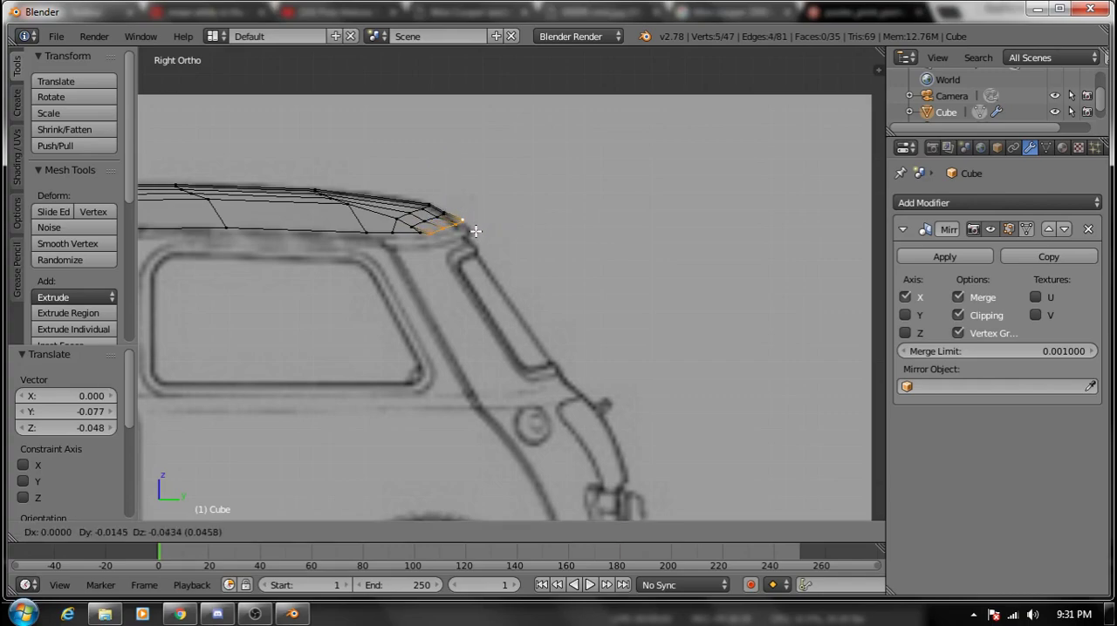
left_click(460, 234)
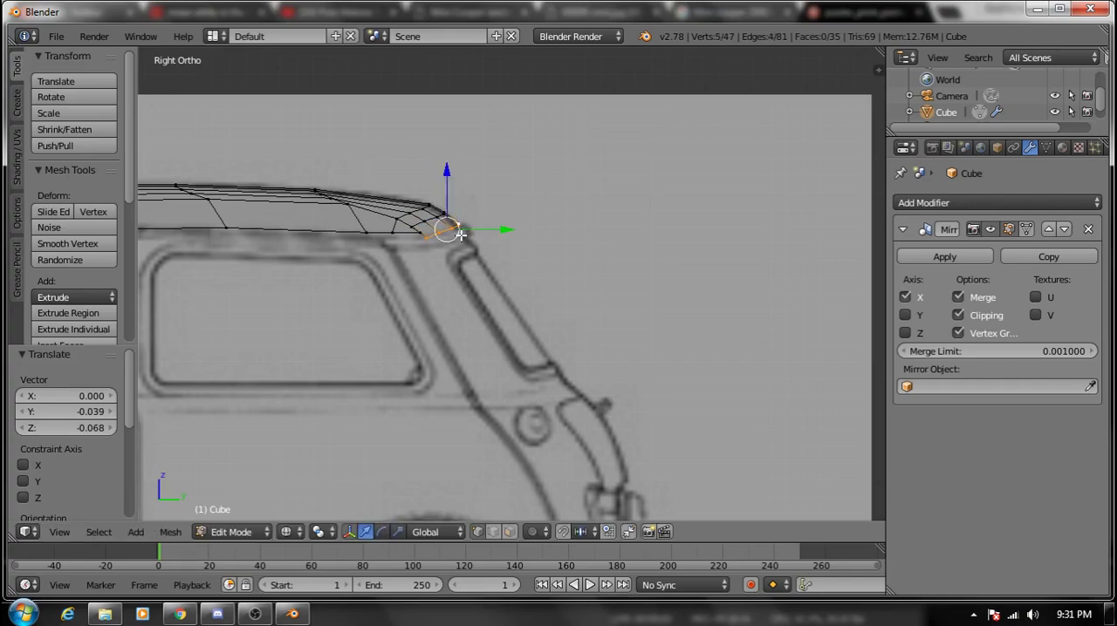
- Move the rearmost row's outer end vertex about 0.039 forward and 0.029 down to the roof's lower edge
right_click(424, 233)
key("g")
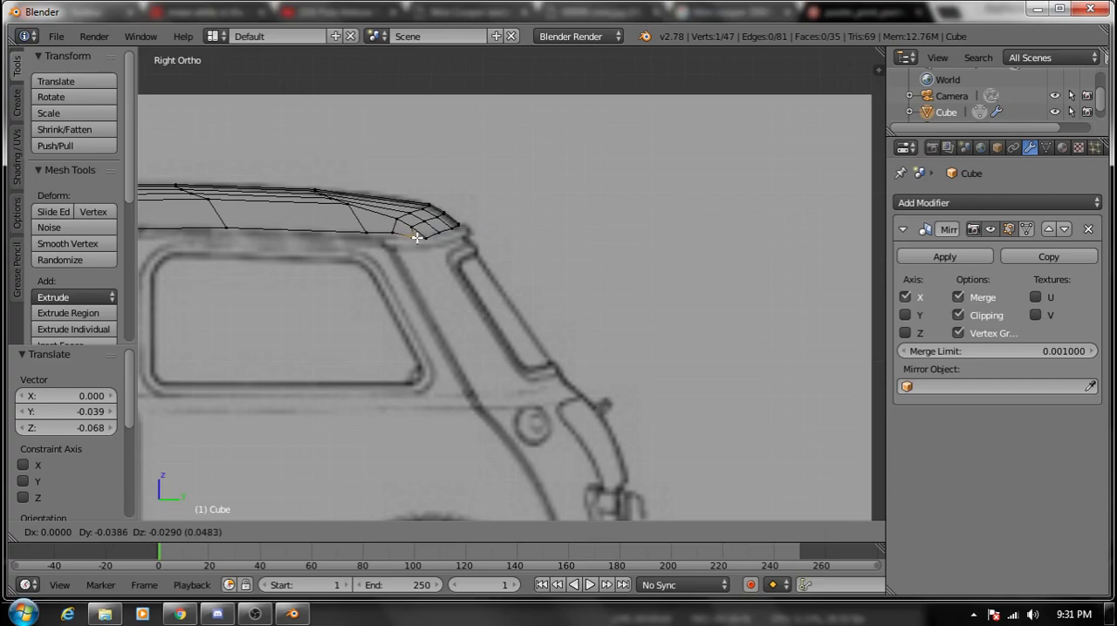
left_click(417, 237)
- Merge the rear corner's two neighbouring vertices at the first one and move the merged vertex about 0.010 back and 0.024 up
right_click(422, 238, "shift")
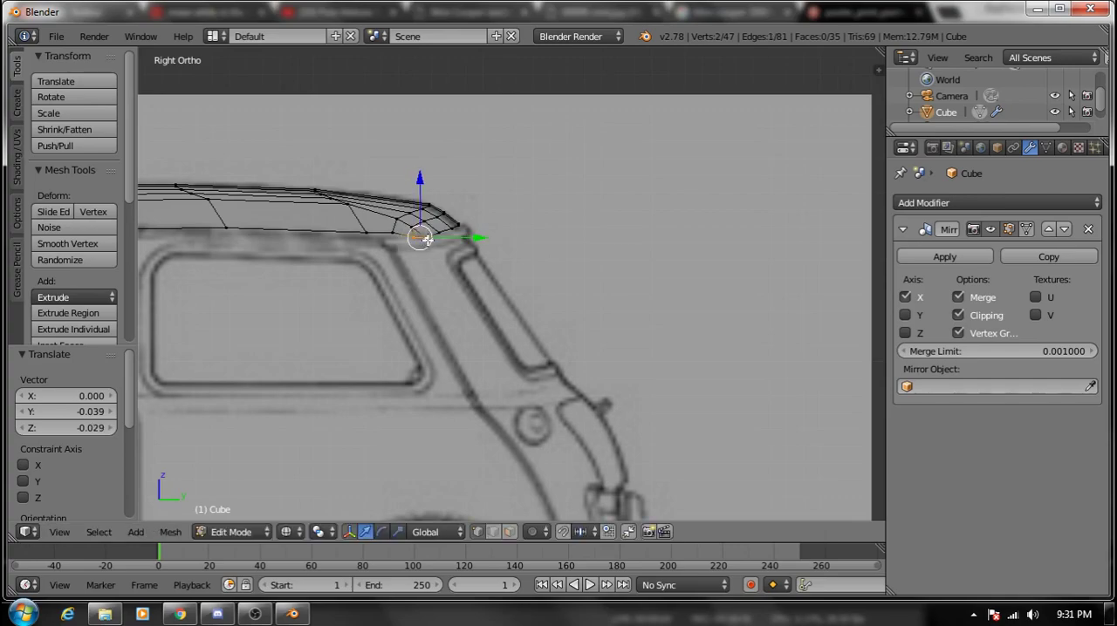
key("alt+m")
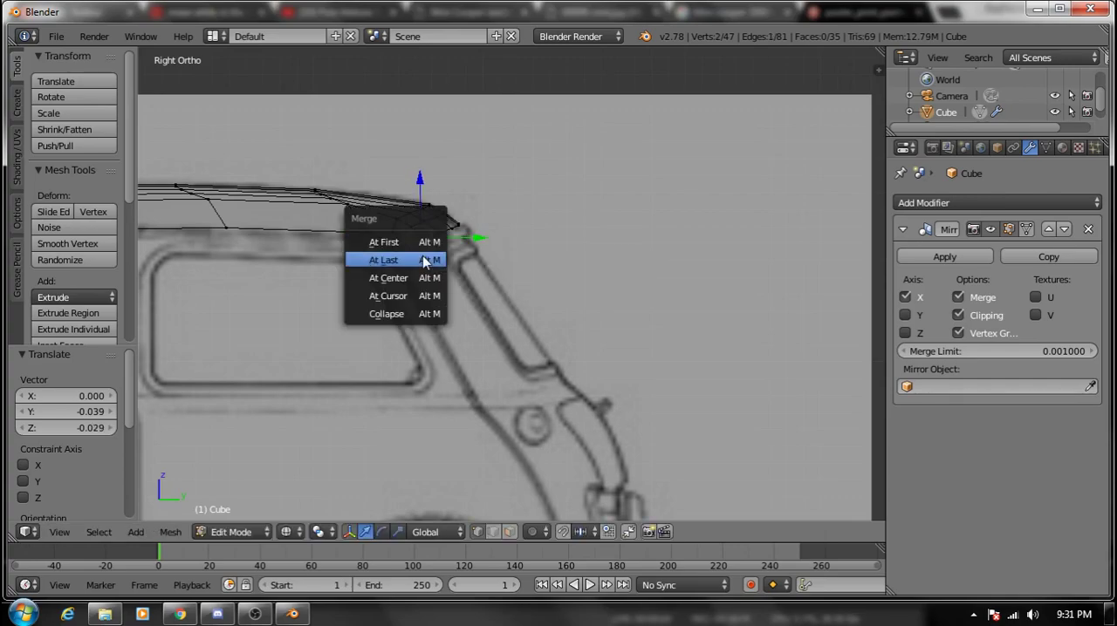
left_click(416, 245)
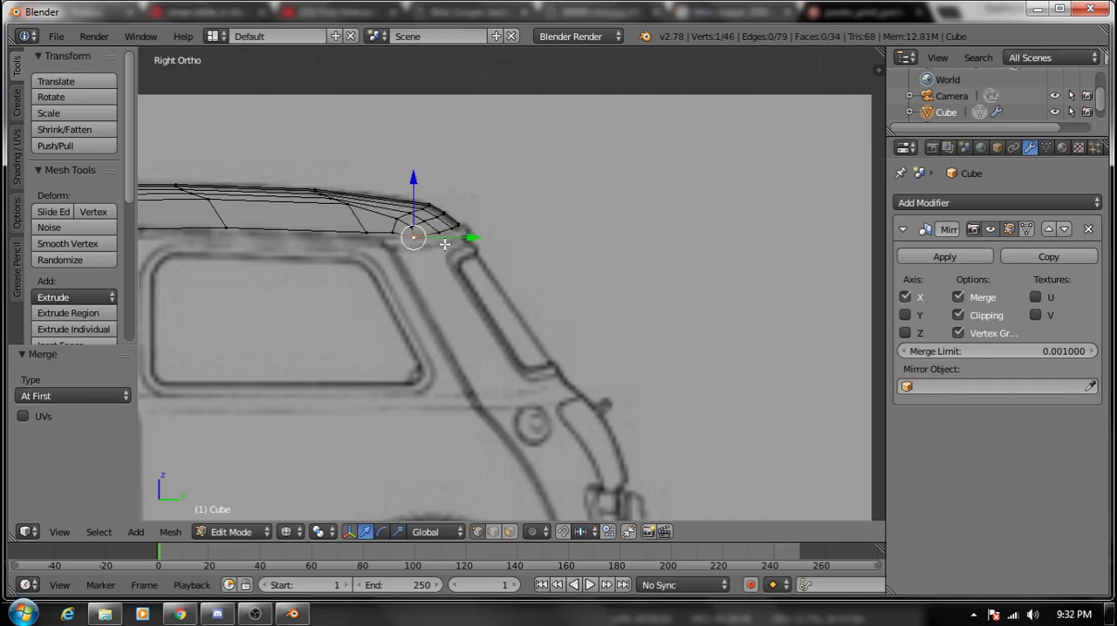
key("g")
left_click(450, 241)
- In top view, select the five vertices of the roof's rear edge and move them about 0.058 back and 0.005 inward
middle_click_drag(450, 241, 282, 312)
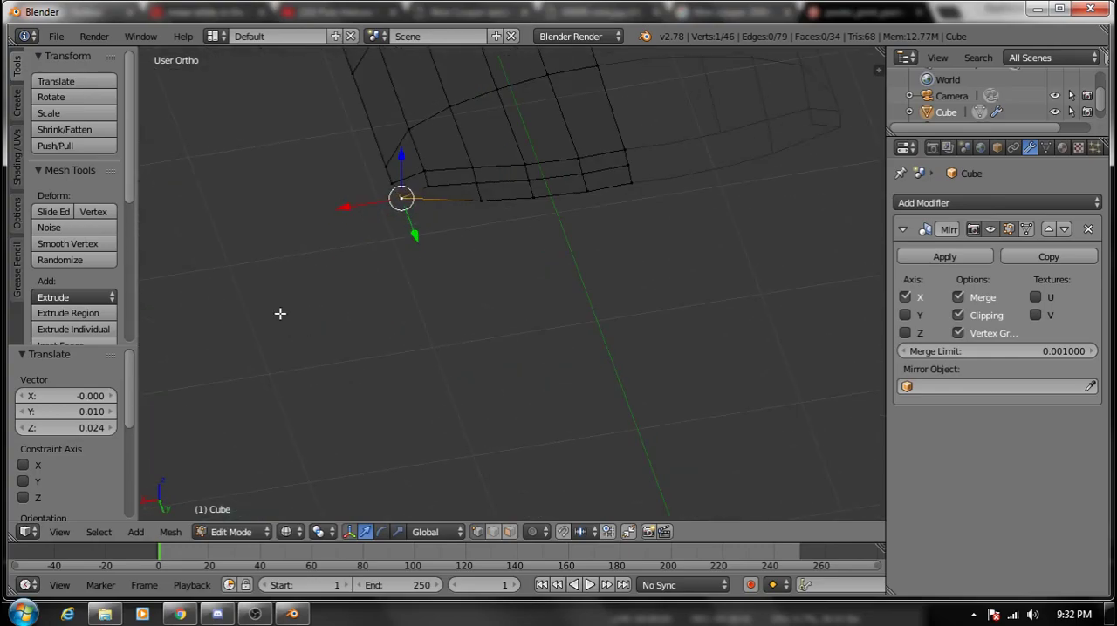
key("KP_7")
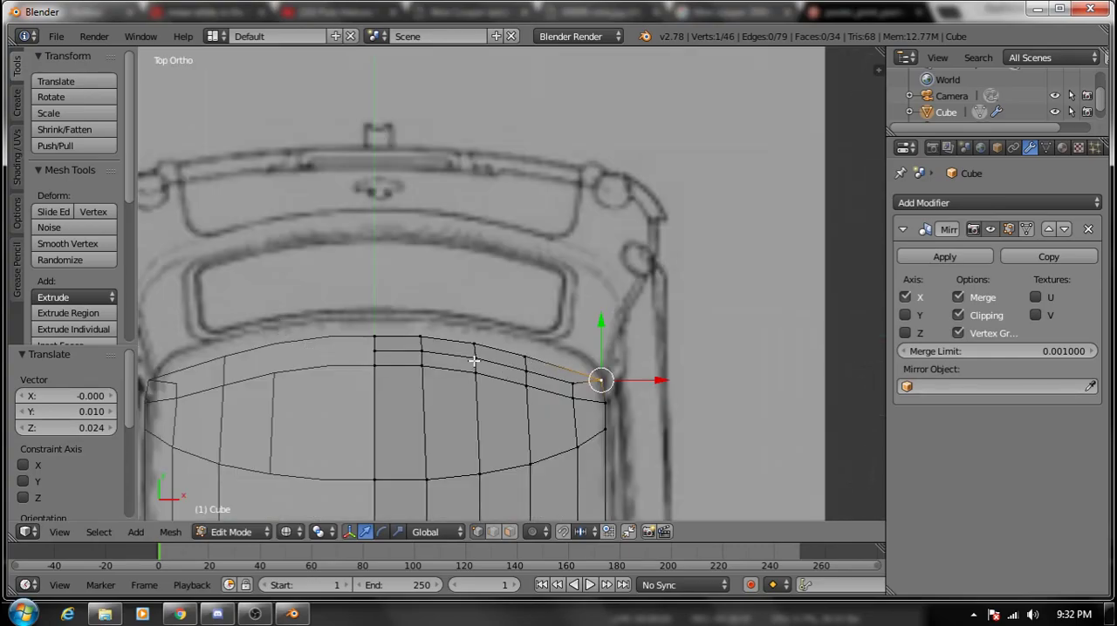
right_click(519, 357)
right_click(476, 351, "shift")
right_click(478, 352, "shift")
right_click(476, 344, "shift")
right_click(426, 338, "shift")
right_click(380, 334, "shift")
right_click(598, 378, "shift")
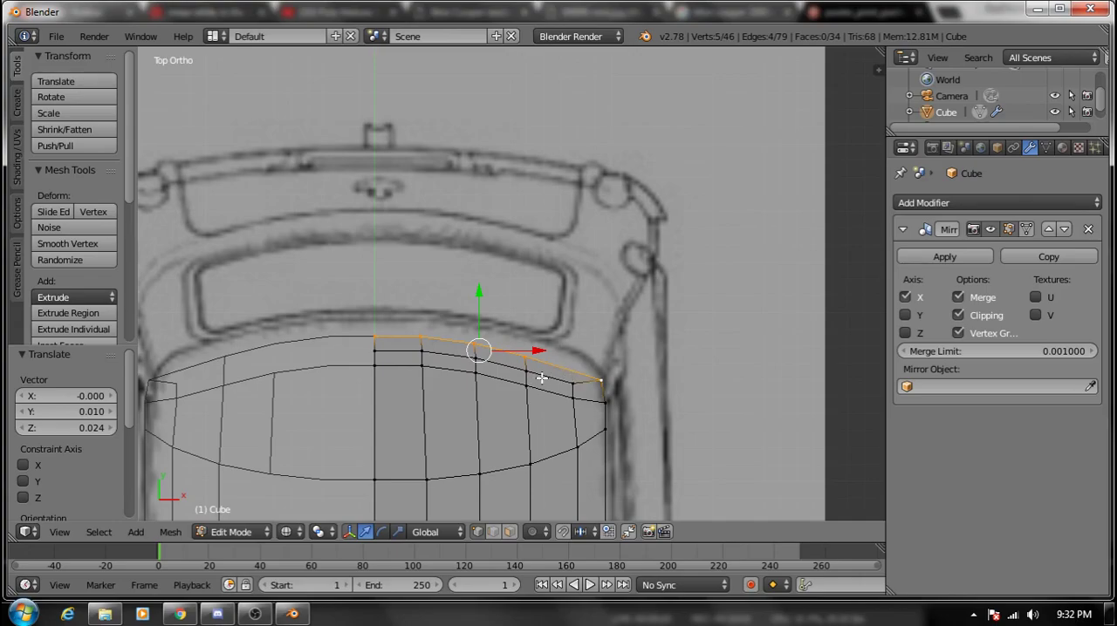
key("g")
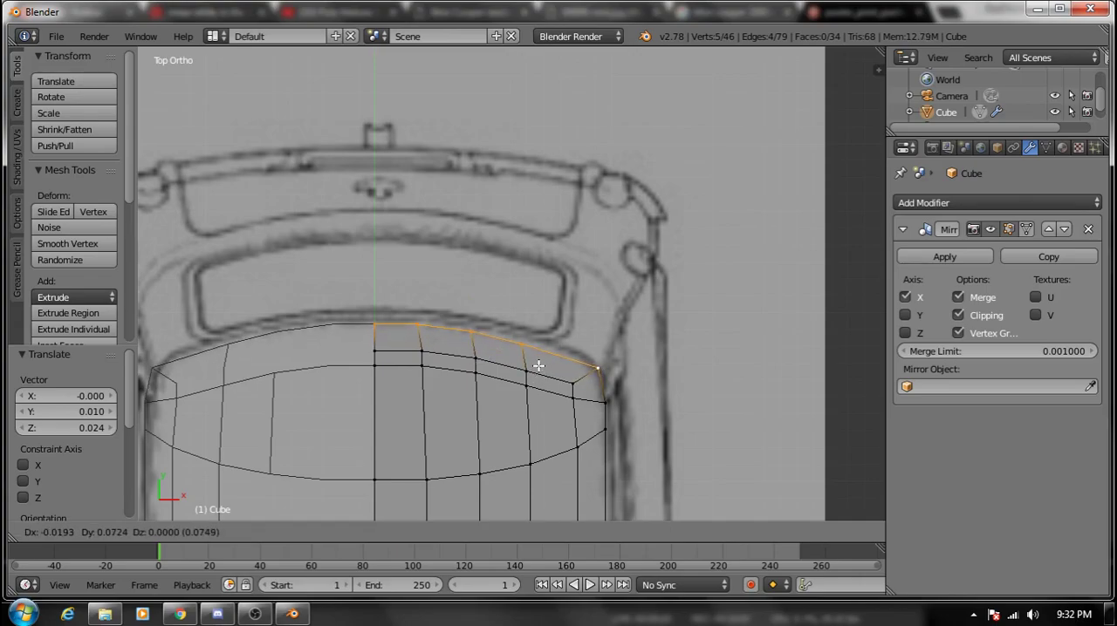
right_click(537, 368)
key("g")
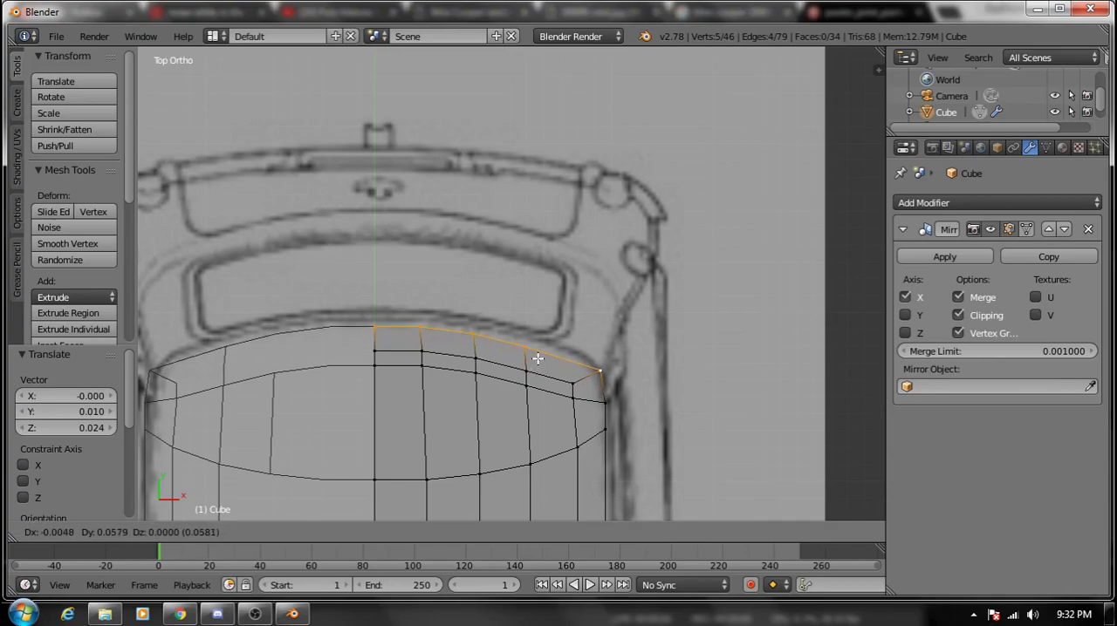
left_click(539, 359)
- In right view, raise the roof's front outer corner vertex about 0.098 along Z towards the door-top line
middle_click_drag(544, 364, 445, 220)
key("KP_1")
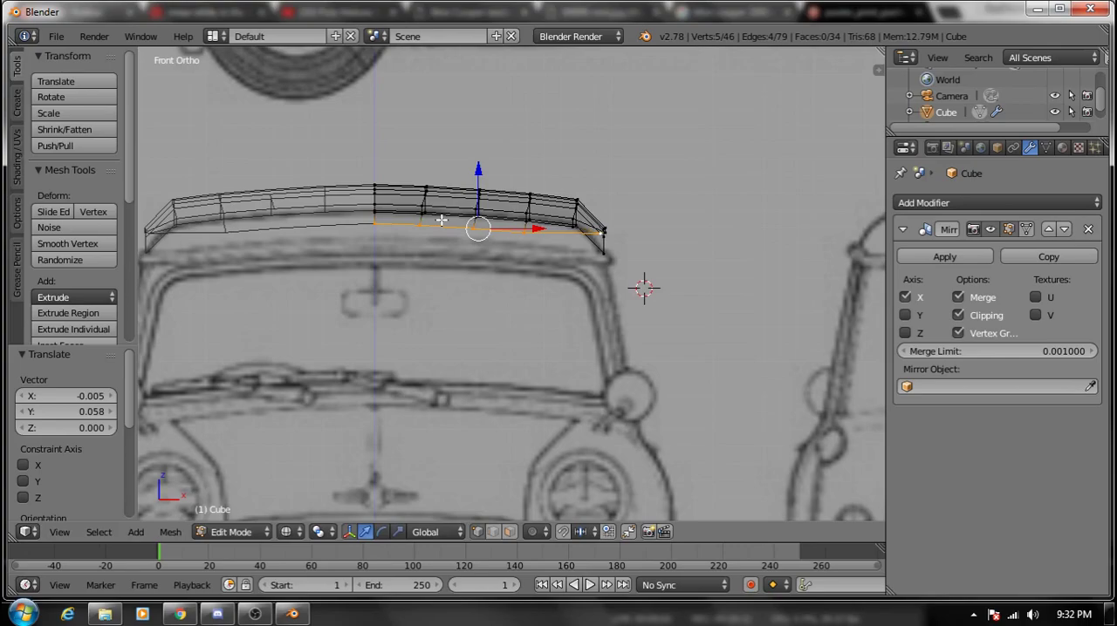
scroll(442, 220, "down", 4)
key("KP_3")
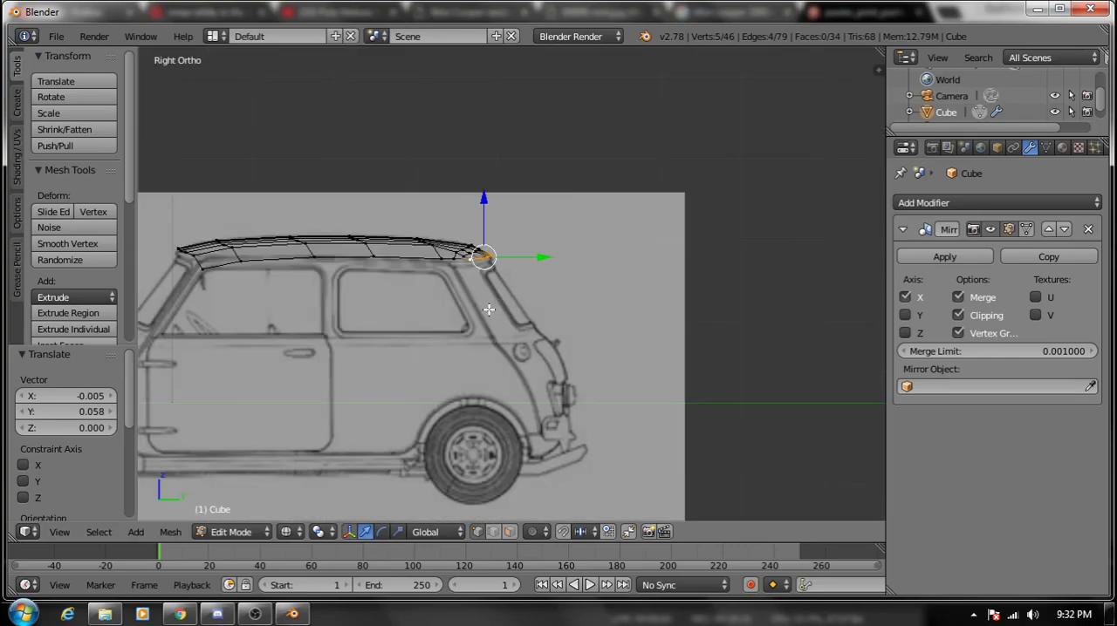
middle_click_drag(490, 310, 675, 336, "shift")
scroll(511, 375, "up", 3)
middle_click_drag(371, 333, 456, 350, "shift")
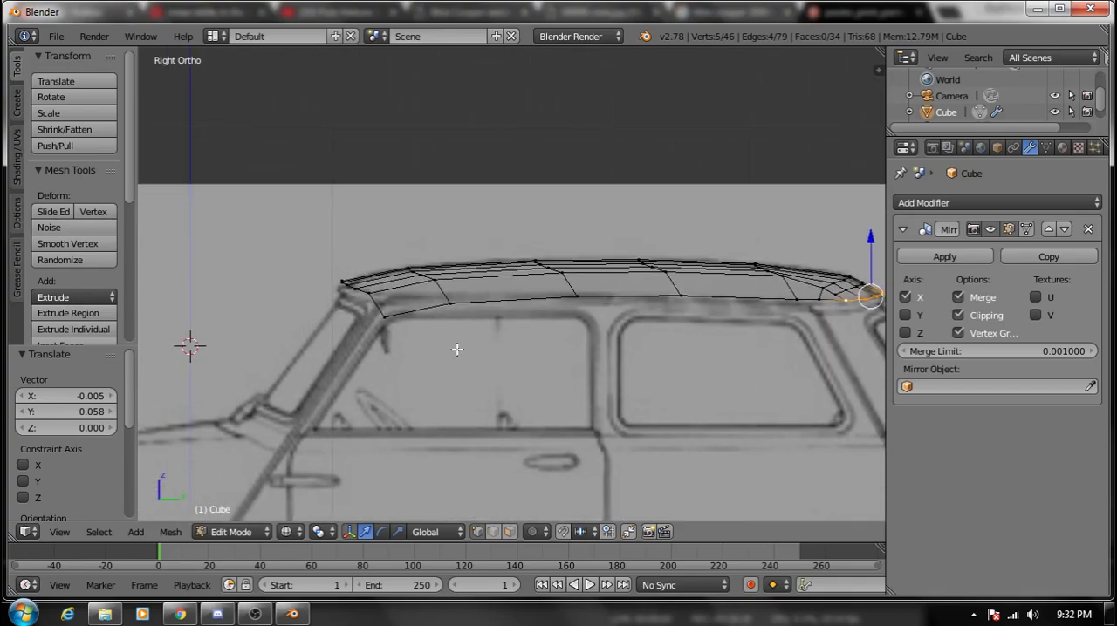
right_click(386, 305)
key("g")
key("z")
left_click(406, 284)
- Raise the second vertex of the roof's lower side edge about 0.041 and the front corner vertex a further 0.017 along Z
right_click(449, 304)
key("g")
key("z")
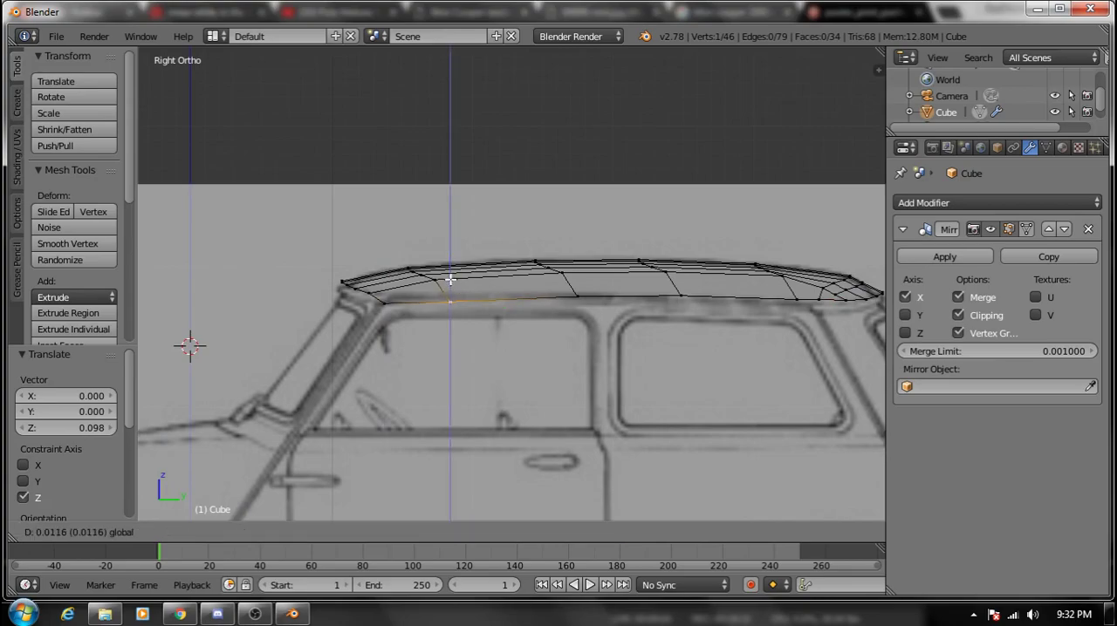
left_click(449, 276)
right_click(385, 299)
key("g")
key("z")
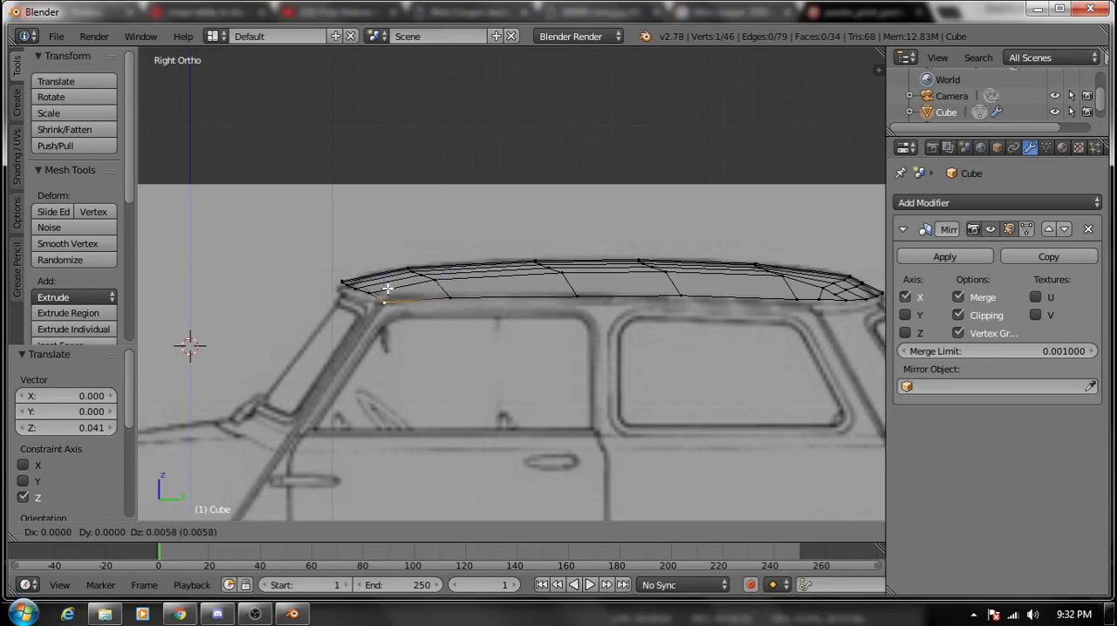
left_click(384, 292)
- Select the six vertices of the roof's front edge and move them about 0.035 back and 0.012 down in right view
right_click(338, 285)
right_click(341, 284, "shift")
right_click(338, 278, "shift")
right_click(338, 277, "alt+shift")
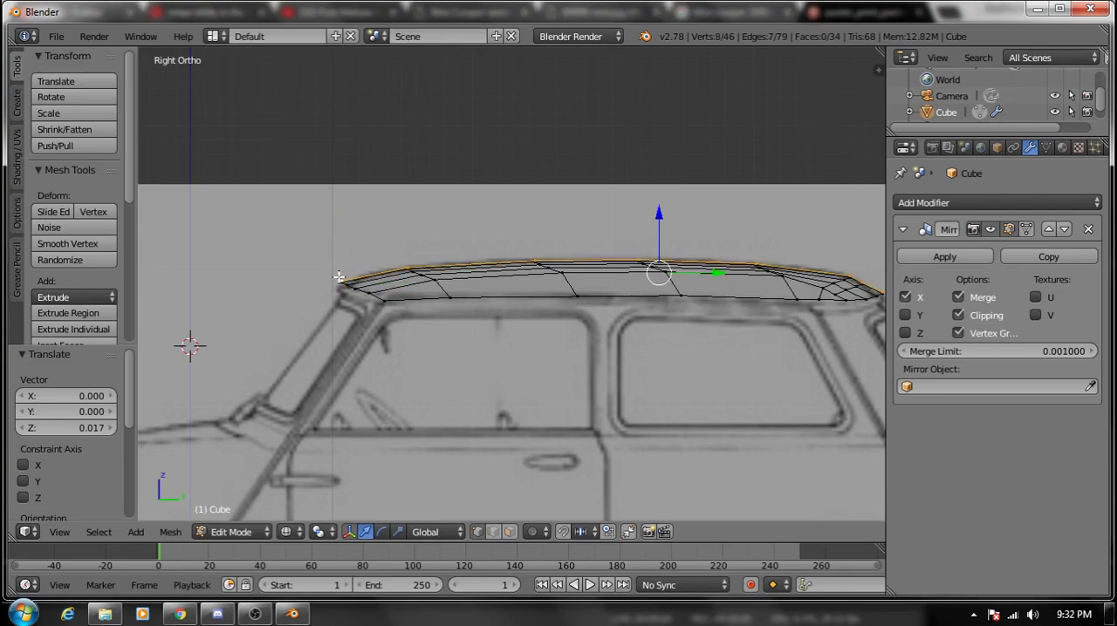
middle_click_drag(363, 284, 456, 344)
right_click(454, 351, "alt")
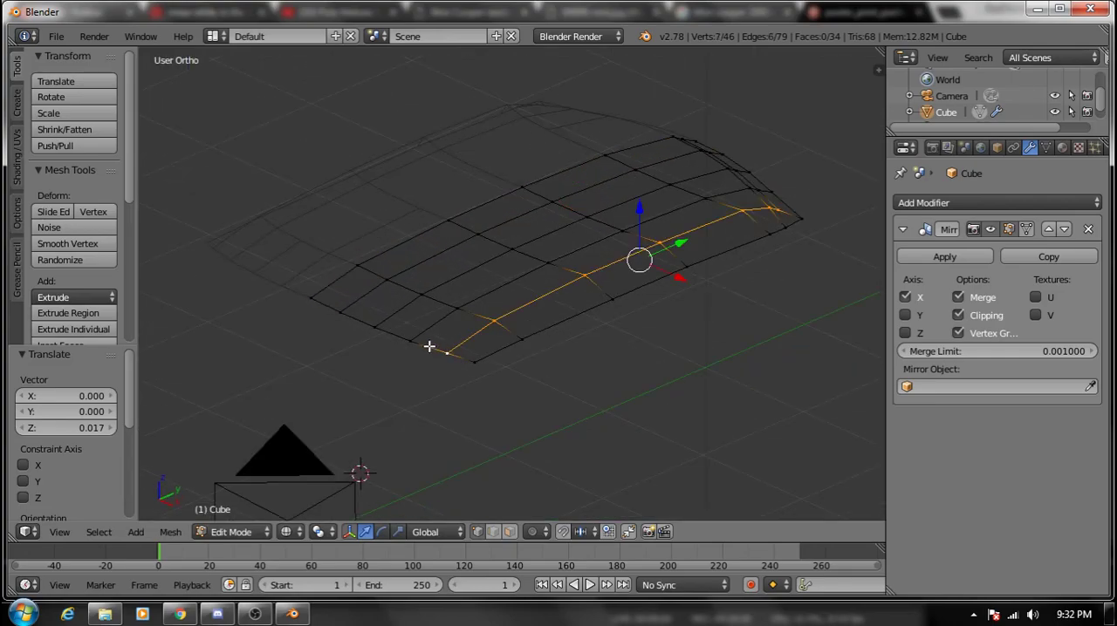
right_click(419, 345, "alt")
key("KP_3")
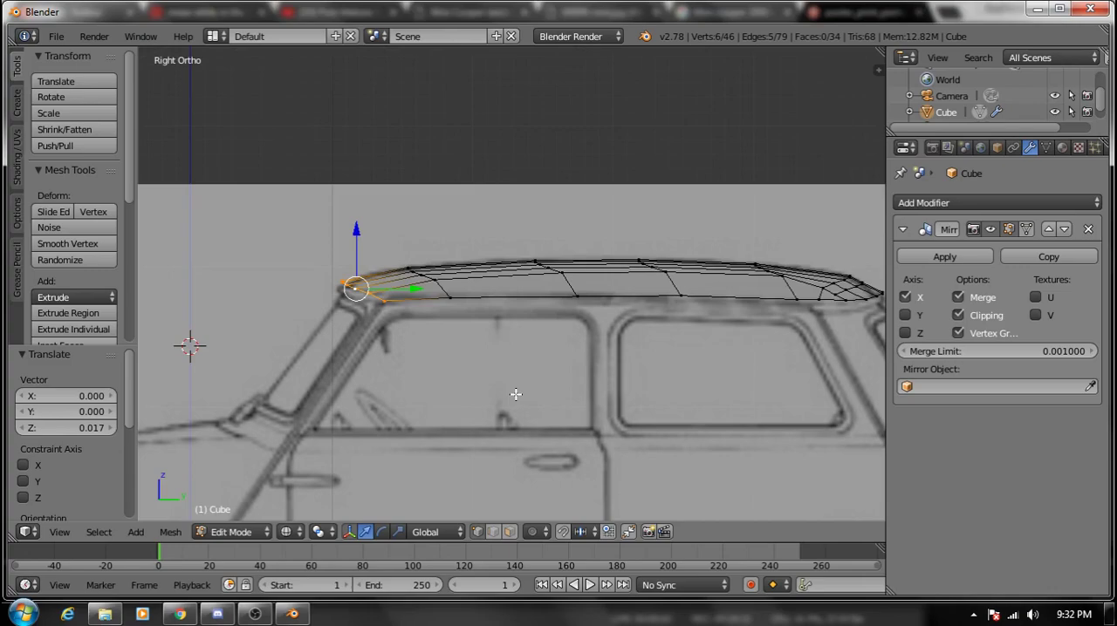
key("g")
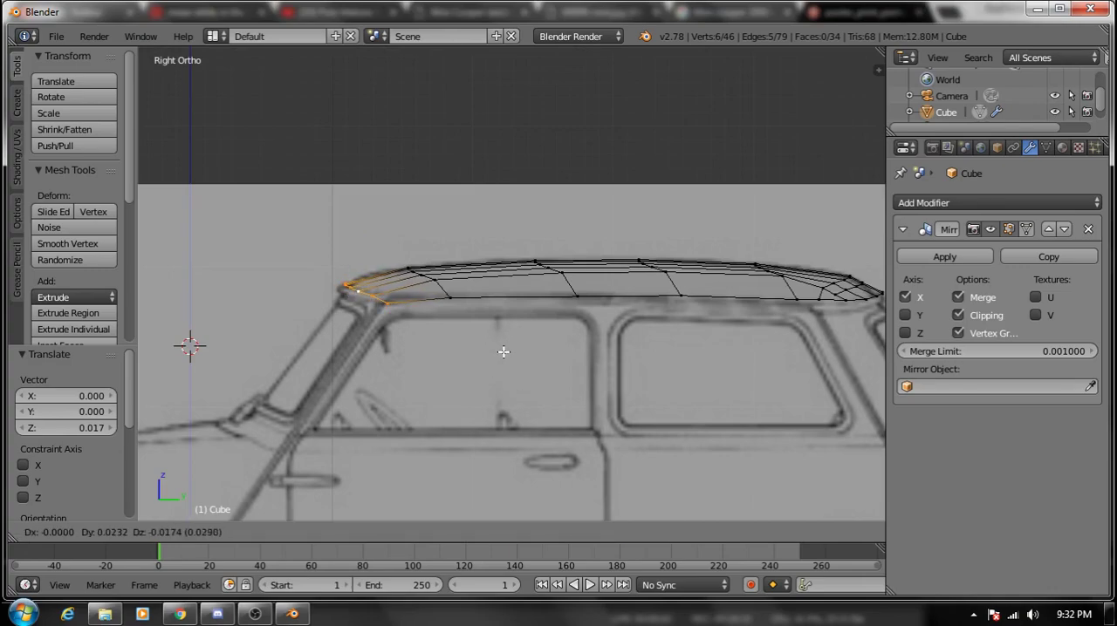
left_click(506, 351)
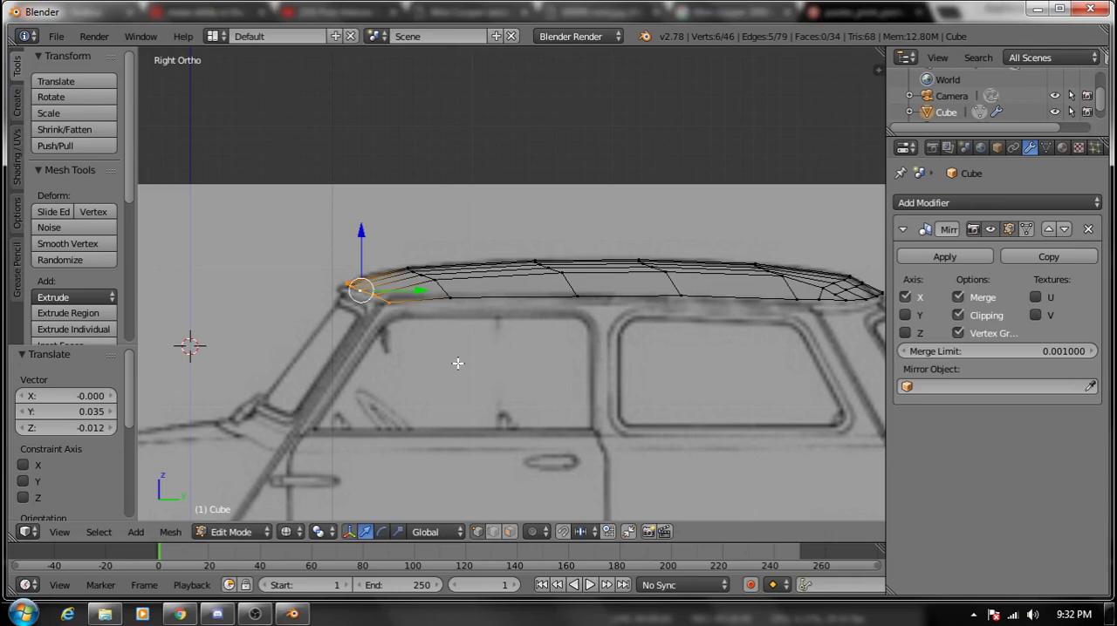
- Deselect the roof's vertices, switch the viewport to solid shading and return the roof mesh to Object Mode
key("Tab")
key("Tab")
key("a")
middle_click_drag(461, 369, 556, 387)
key("z")
middle_click_drag(573, 278, 660, 312)
key("Tab")
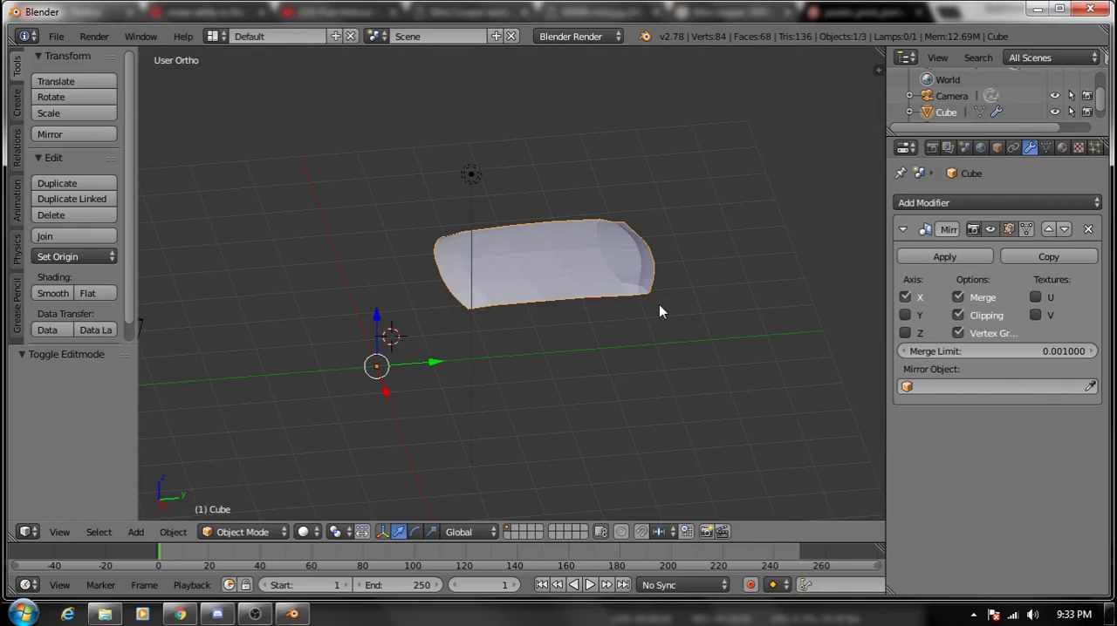
- Inspect the shaded roof's curvature, corners and side edges from above, from both sides and from a low angle
middle_click_drag(551, 302, 484, 398)
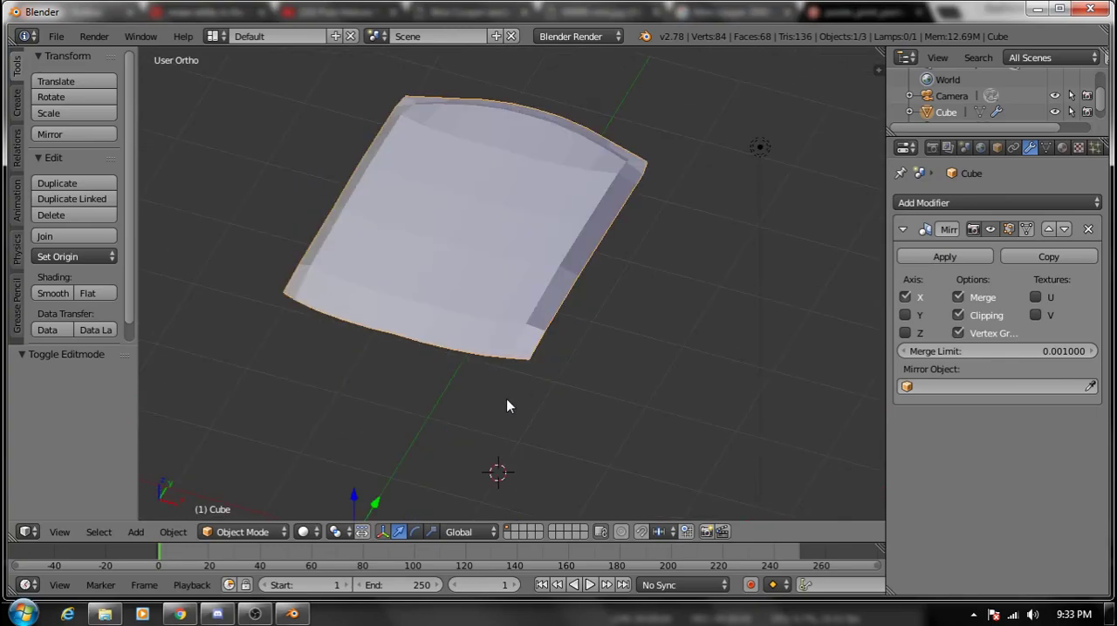
mouse_move(586, 381)
middle_mouse_down()
mouse_move(486, 337)
mouse_move(456, 288)
mouse_move(598, 334)
mouse_move(570, 374)
middle_mouse_up()
mouse_move(500, 399)
middle_mouse_down()
mouse_move(519, 341)
mouse_move(568, 319)
mouse_move(539, 325)
mouse_move(479, 386)
mouse_move(499, 378)
middle_mouse_up()
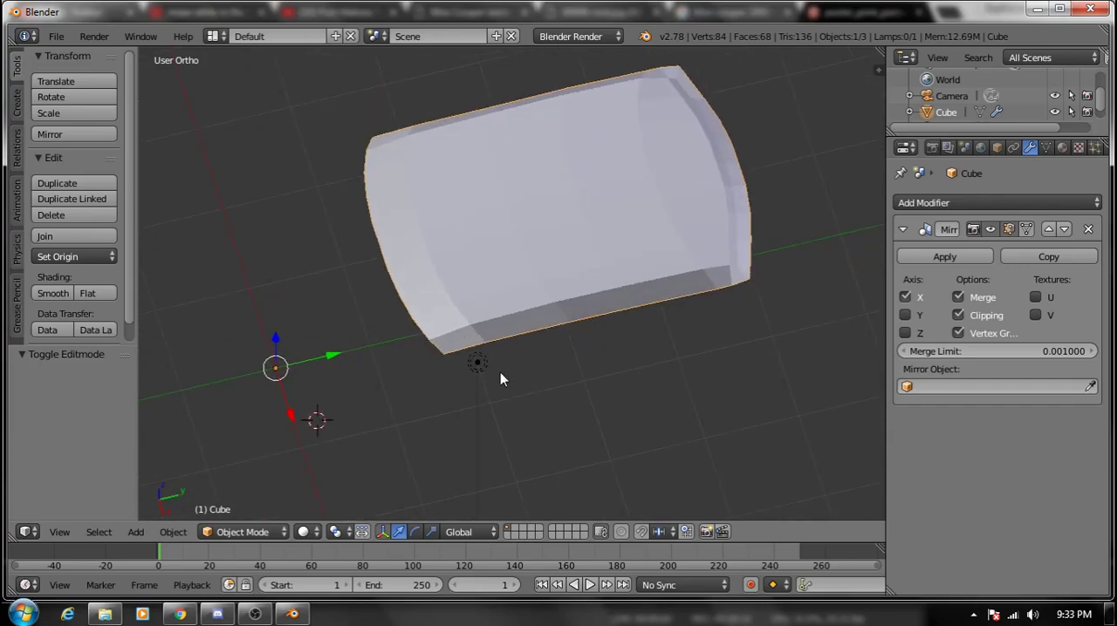
middle_click_drag(657, 395, 464, 387)
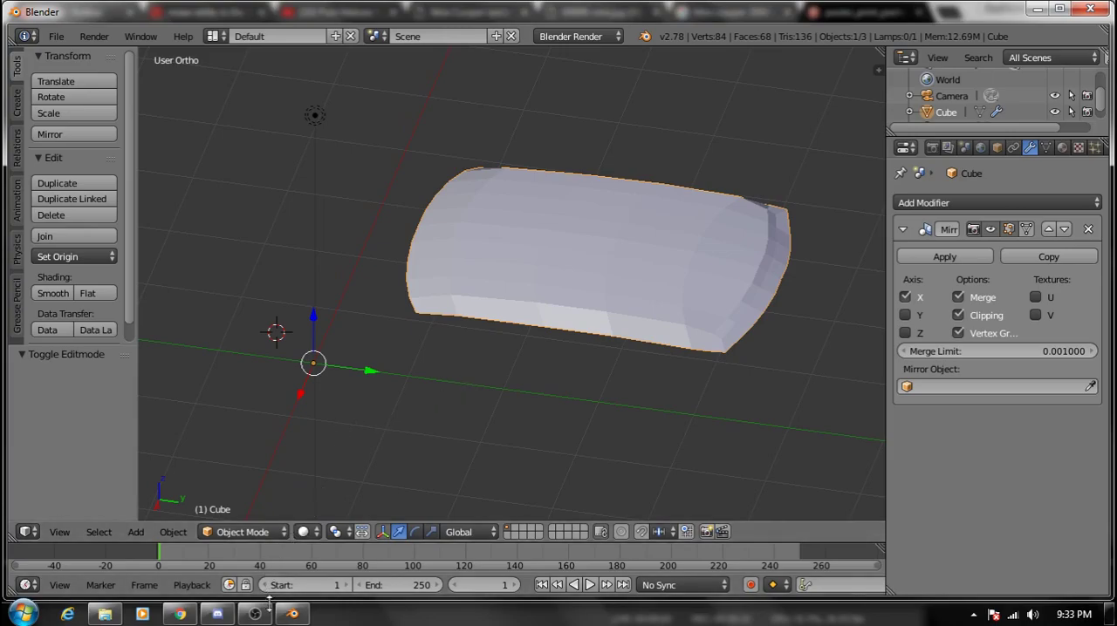
mouse_move(293, 614)
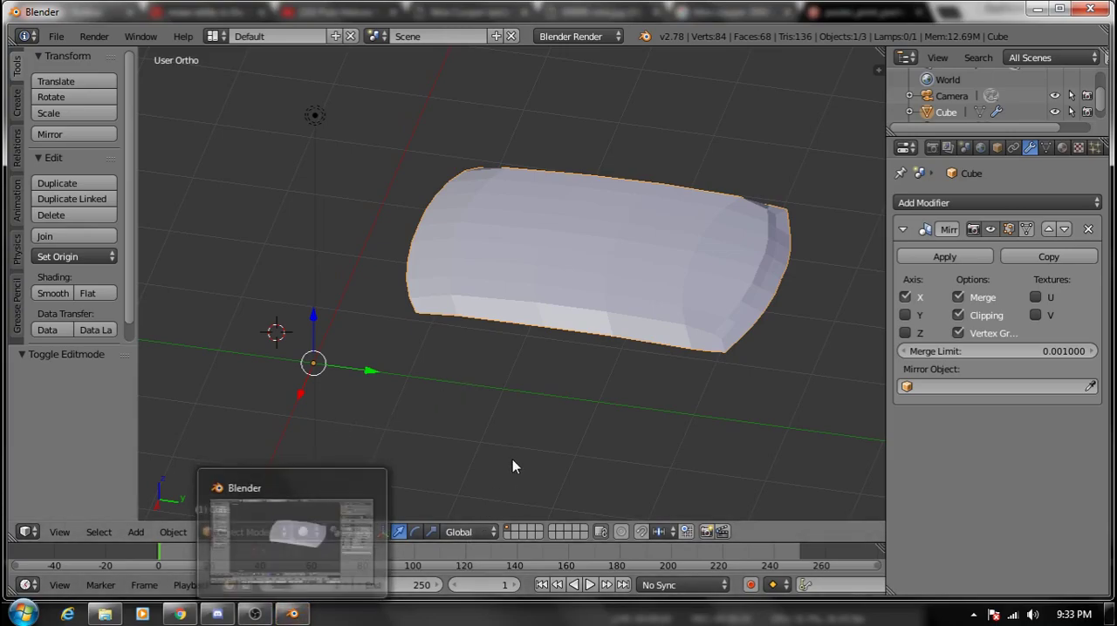
middle_click_drag(407, 379, 323, 344)
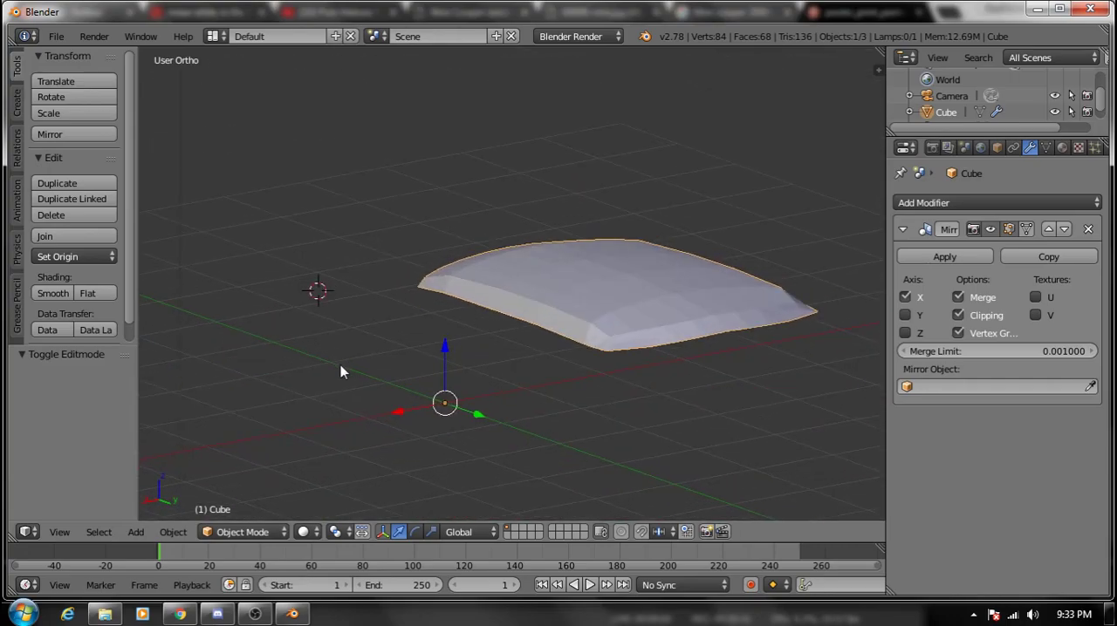